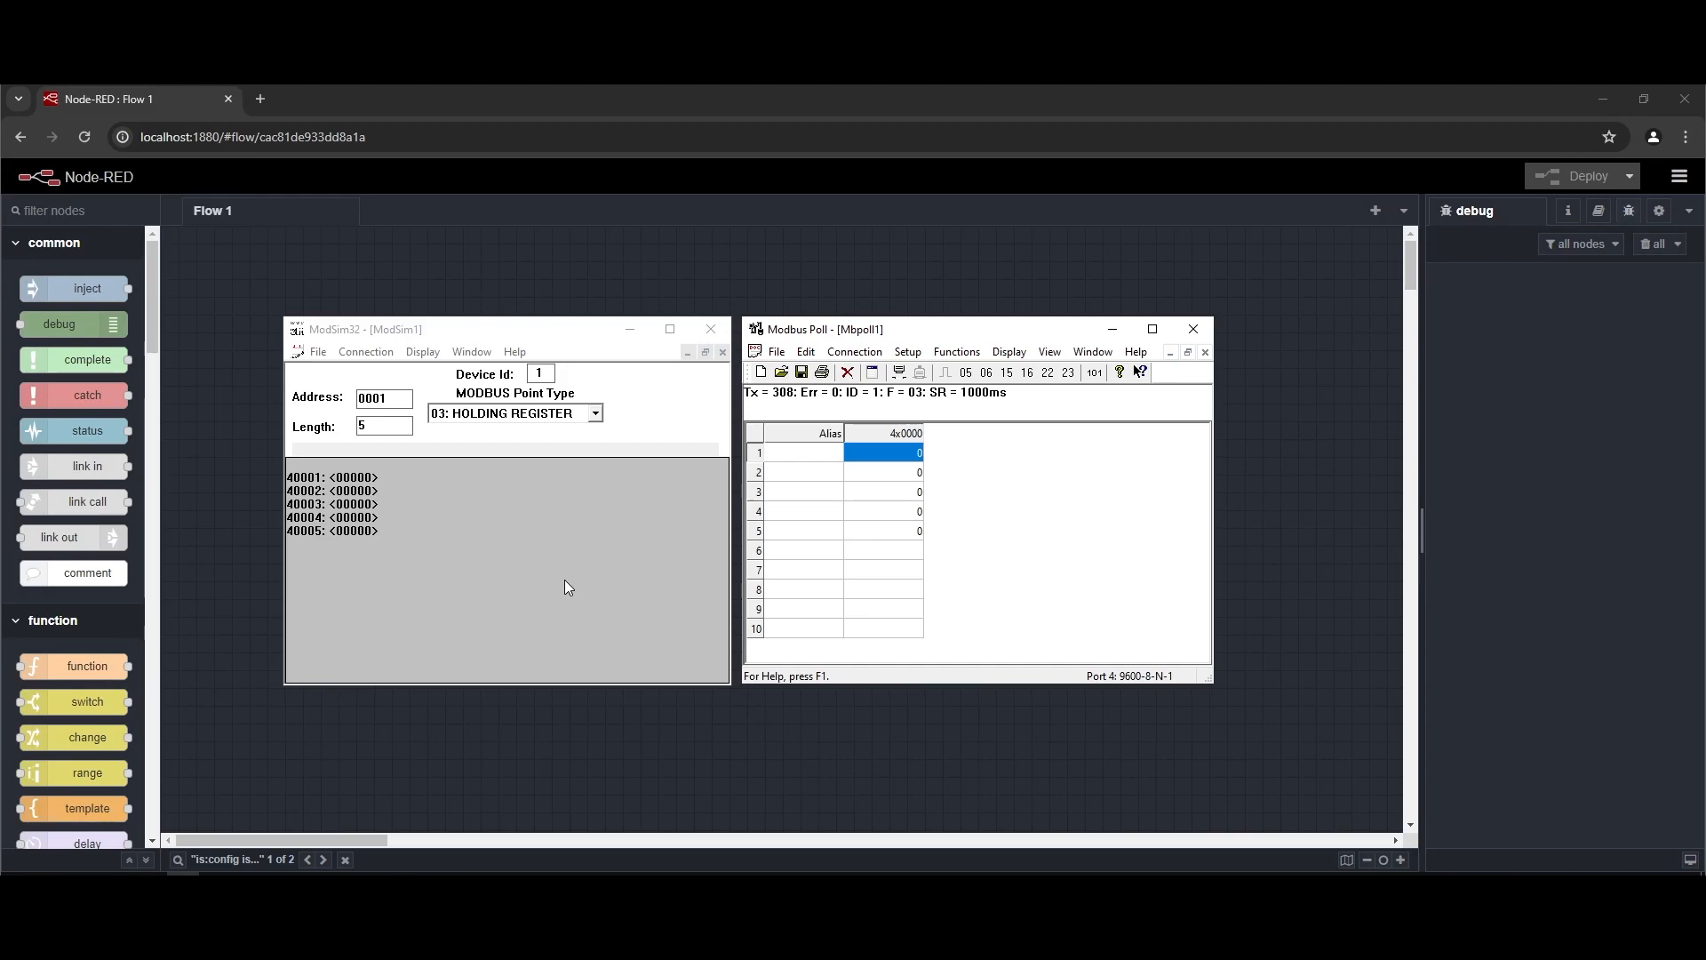
Step: Look over the com0com archive and setup file in the Desktop folder, widening the name column to show full names
left_click(52, 886)
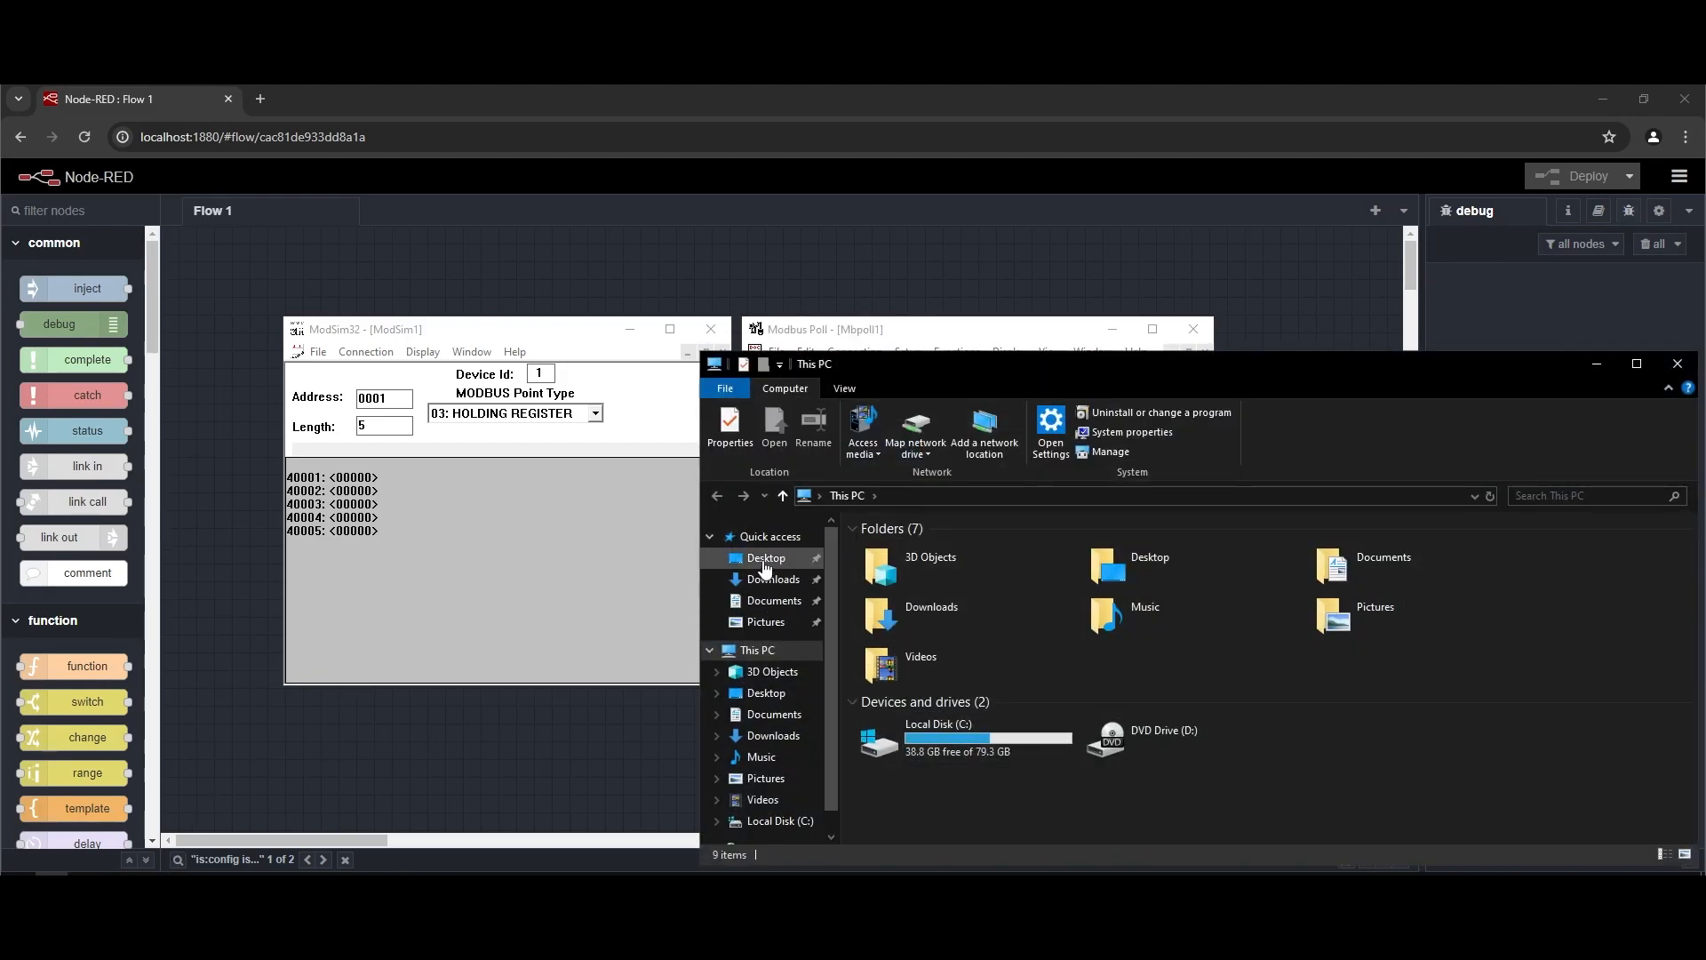
left_click(767, 558)
left_click(1042, 569)
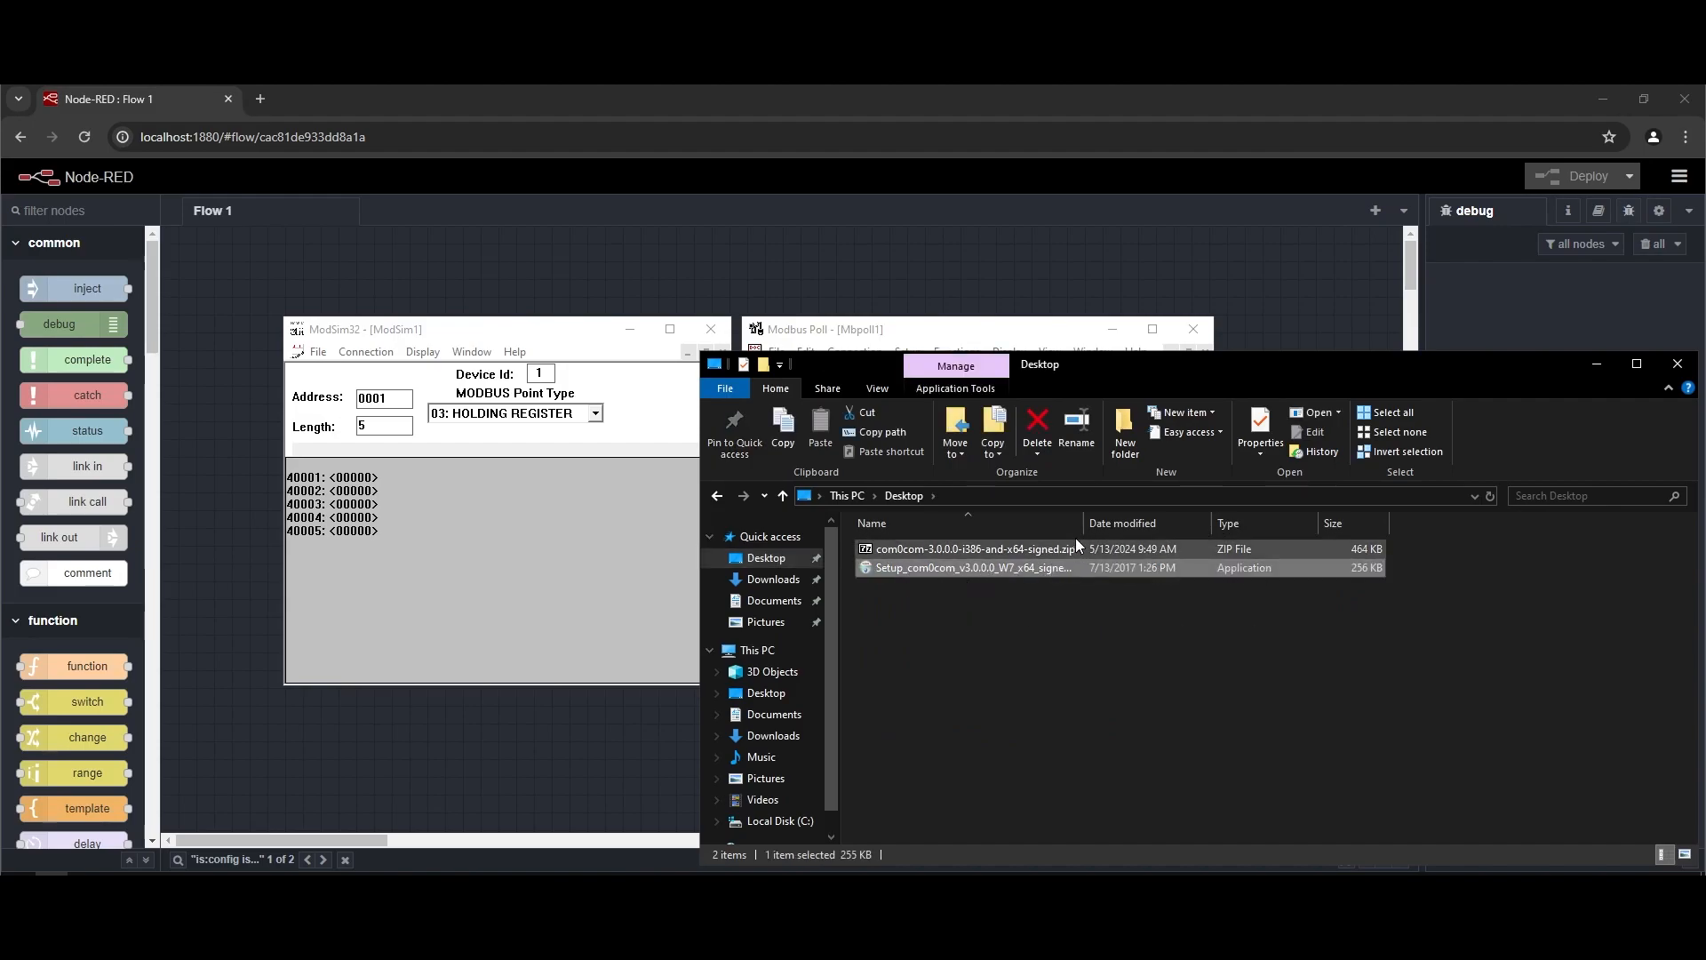
left_click_drag(1083, 523, 1135, 527)
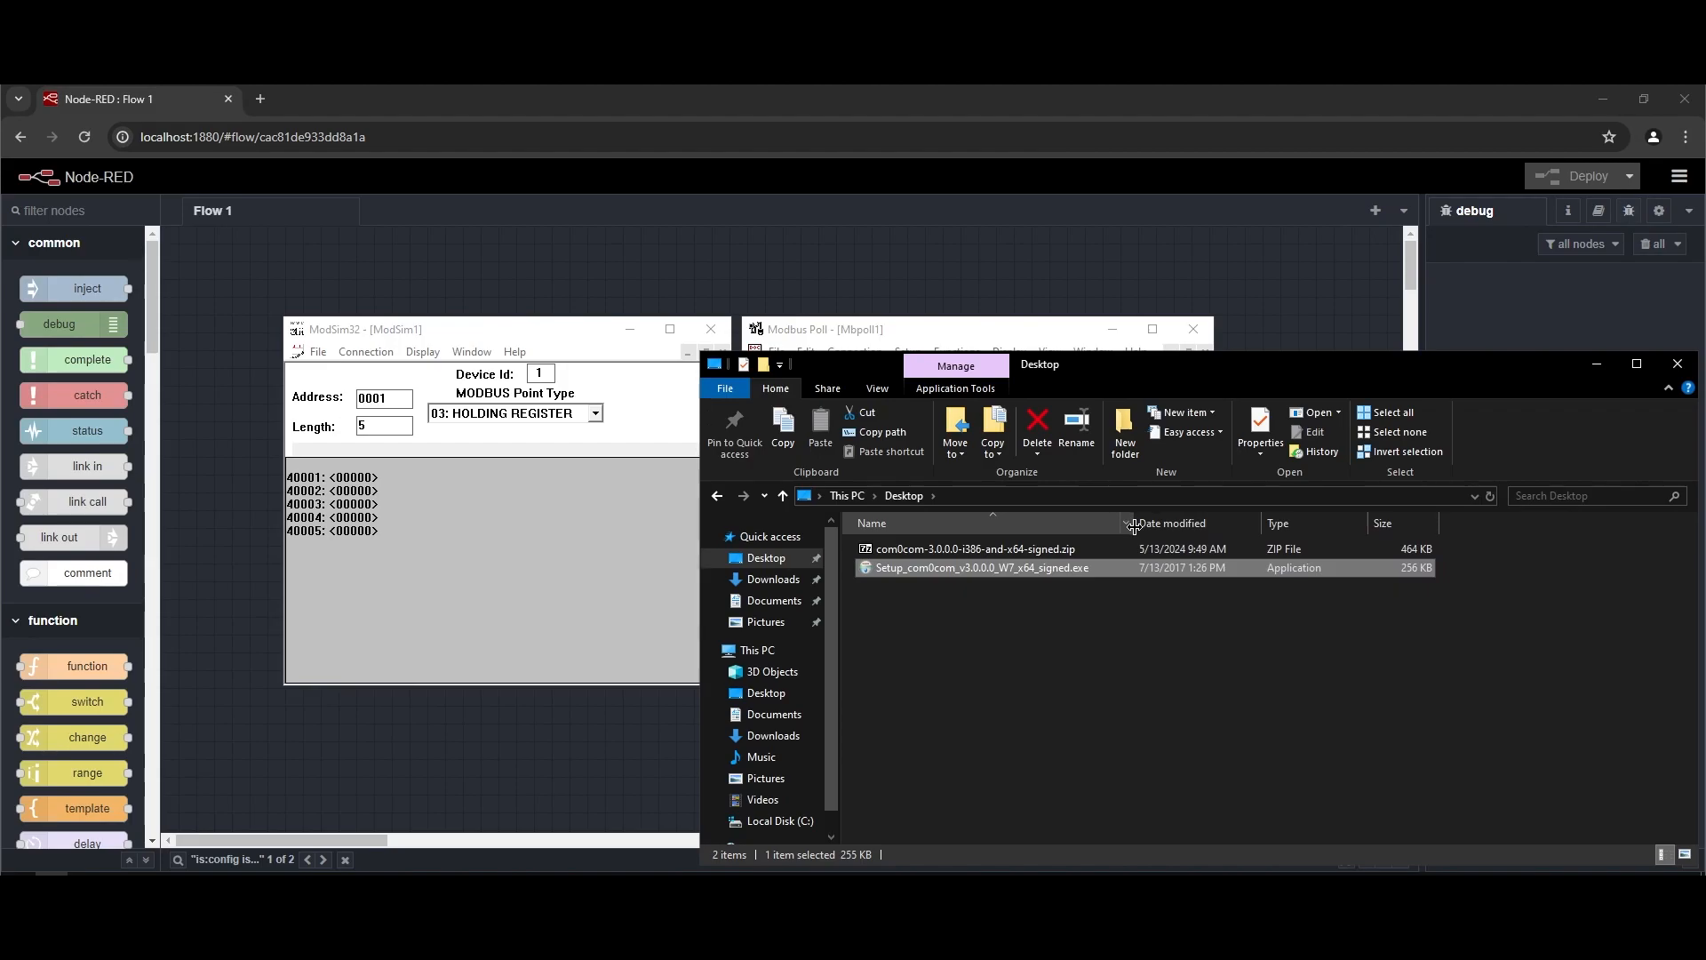
left_click_drag(1125, 371, 1705, 467)
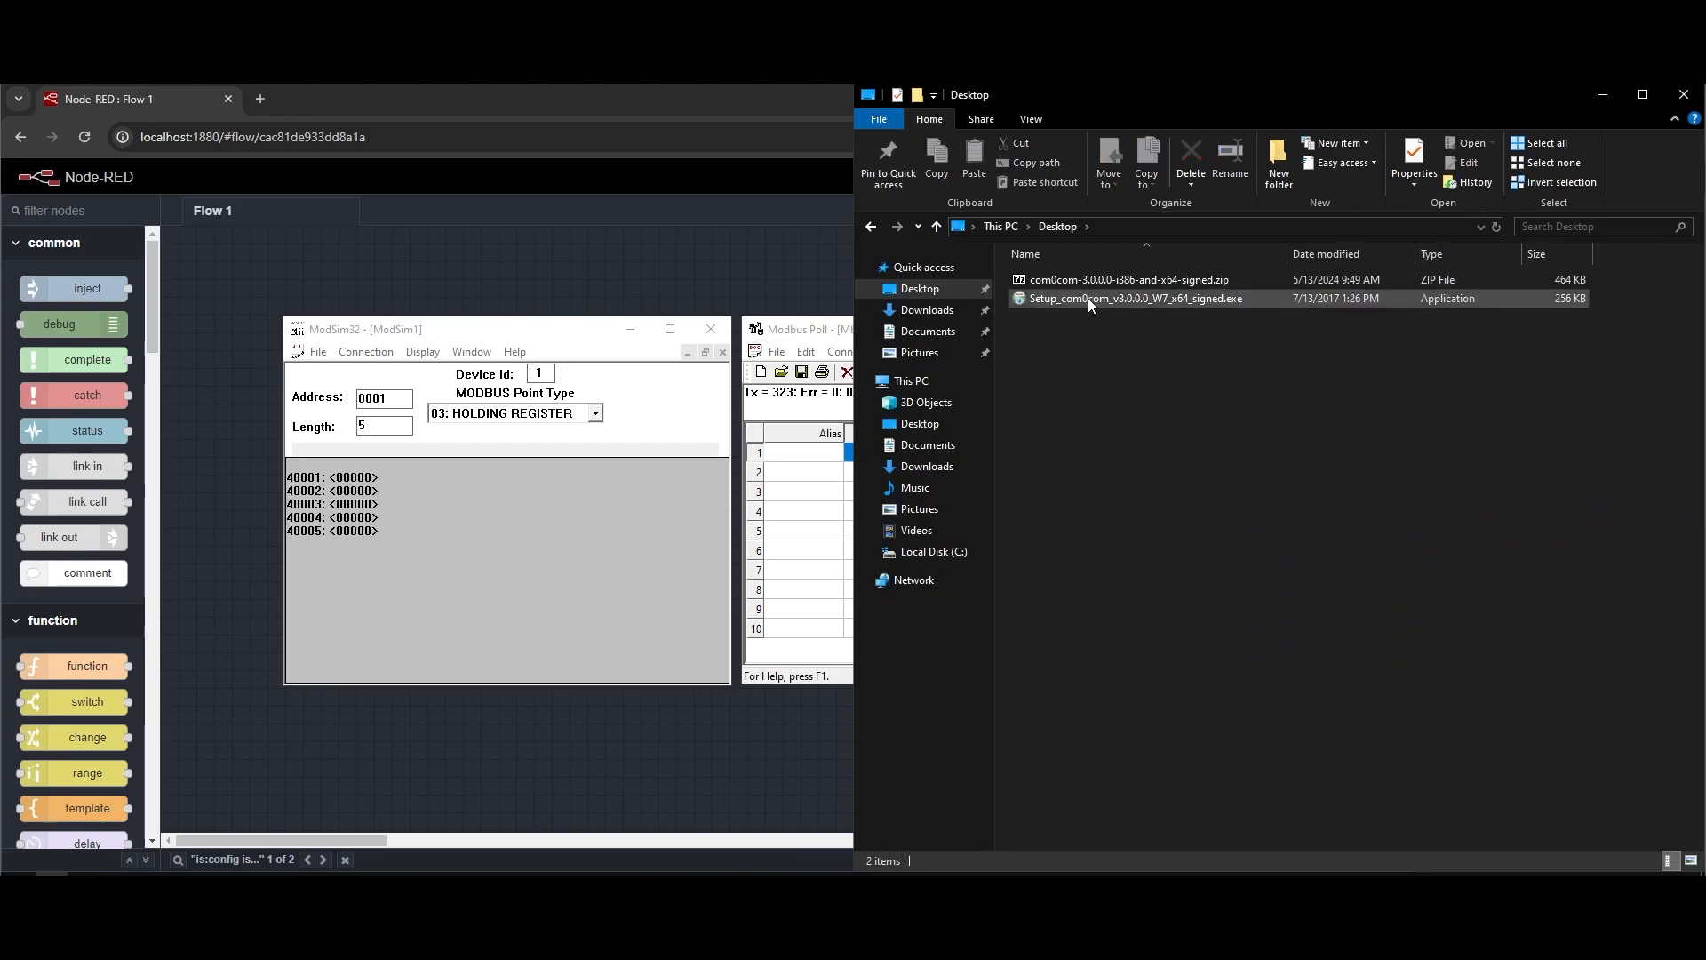
left_click(1597, 94)
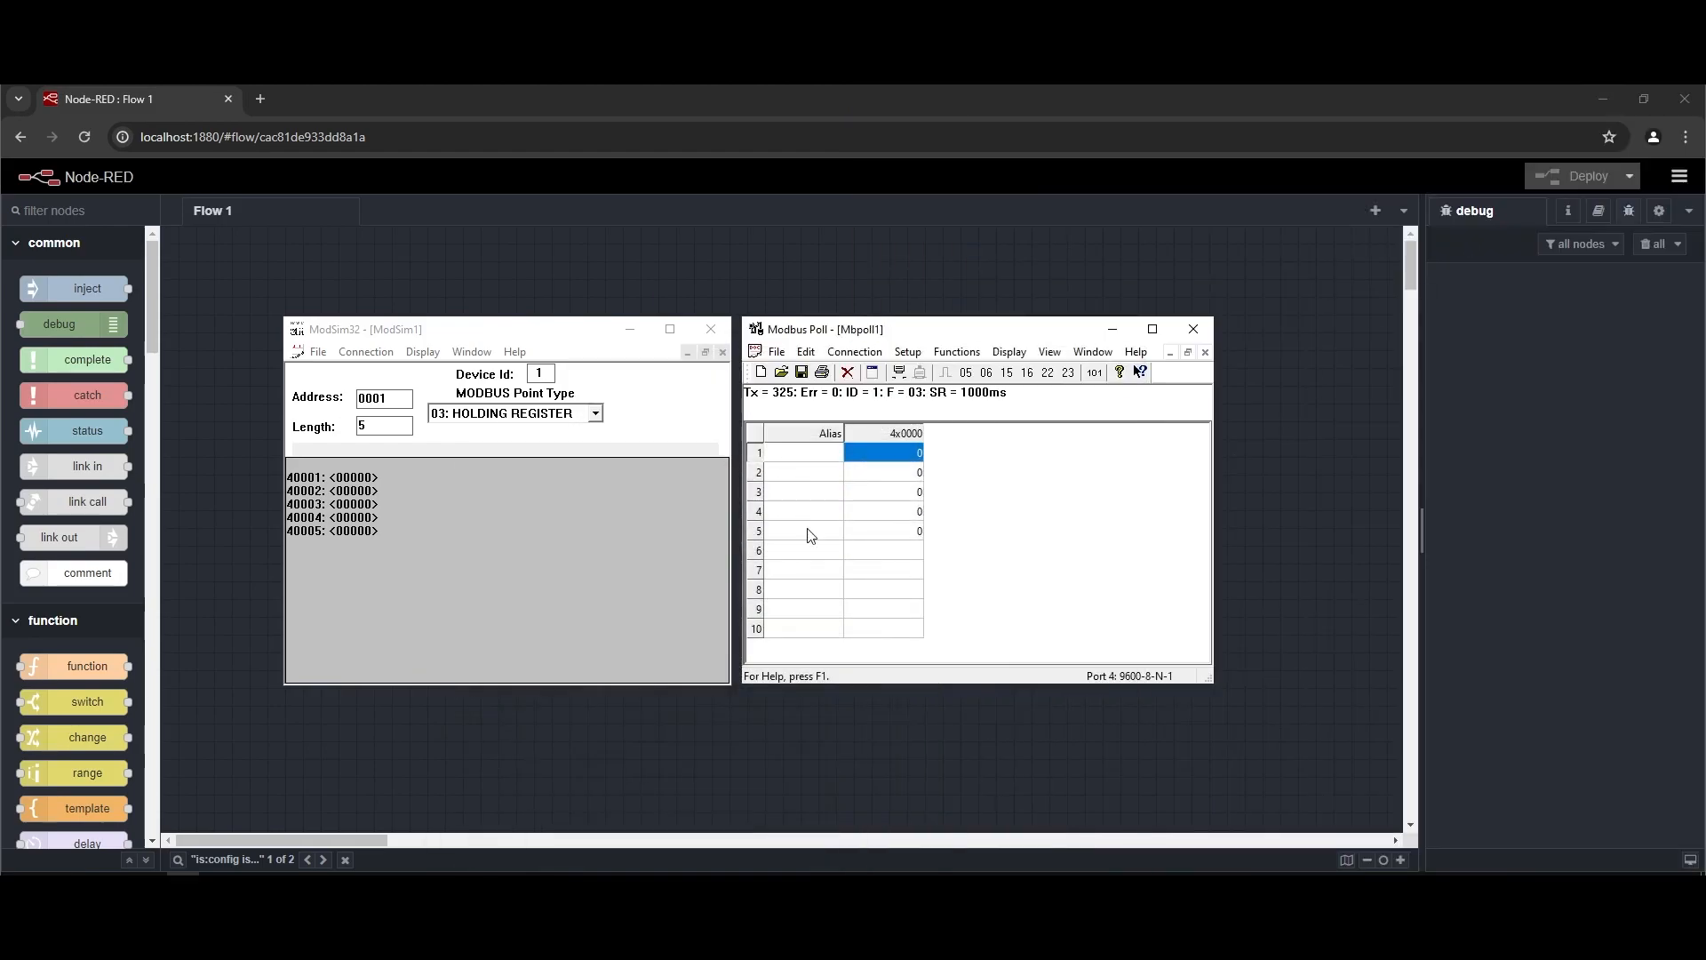
Step: Open Device Manager with devmgmt.msc and check the com0com serial port emulators under Ports (COM & LPT)
key("super+r")
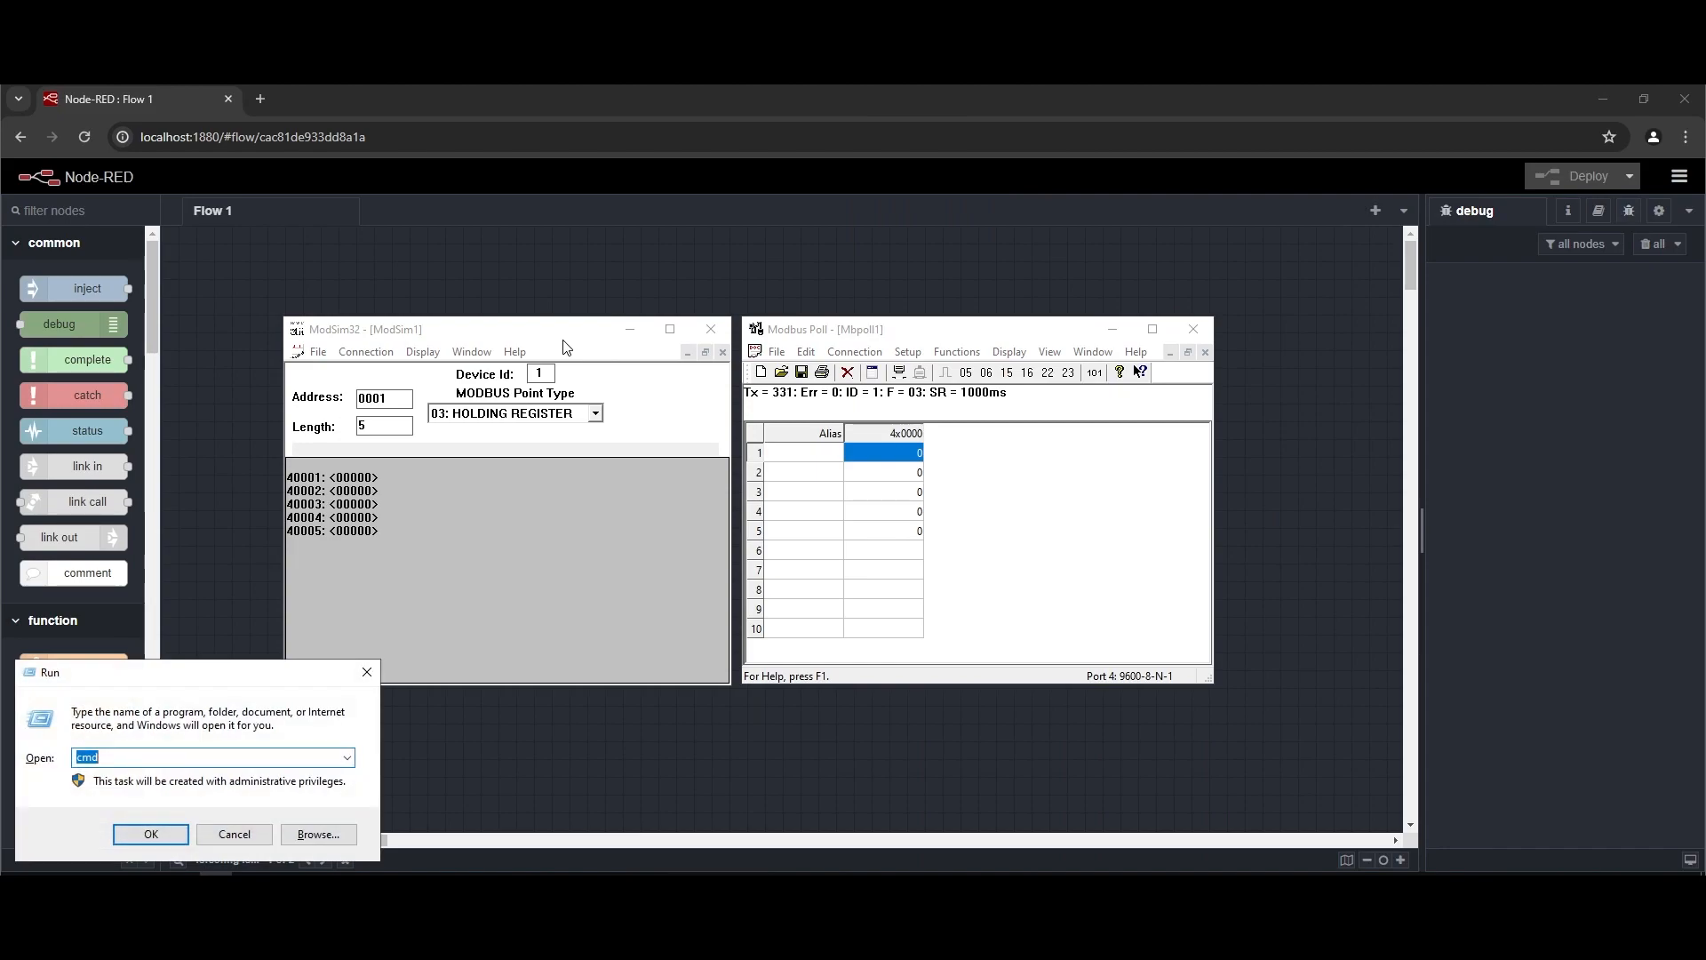
type("dev")
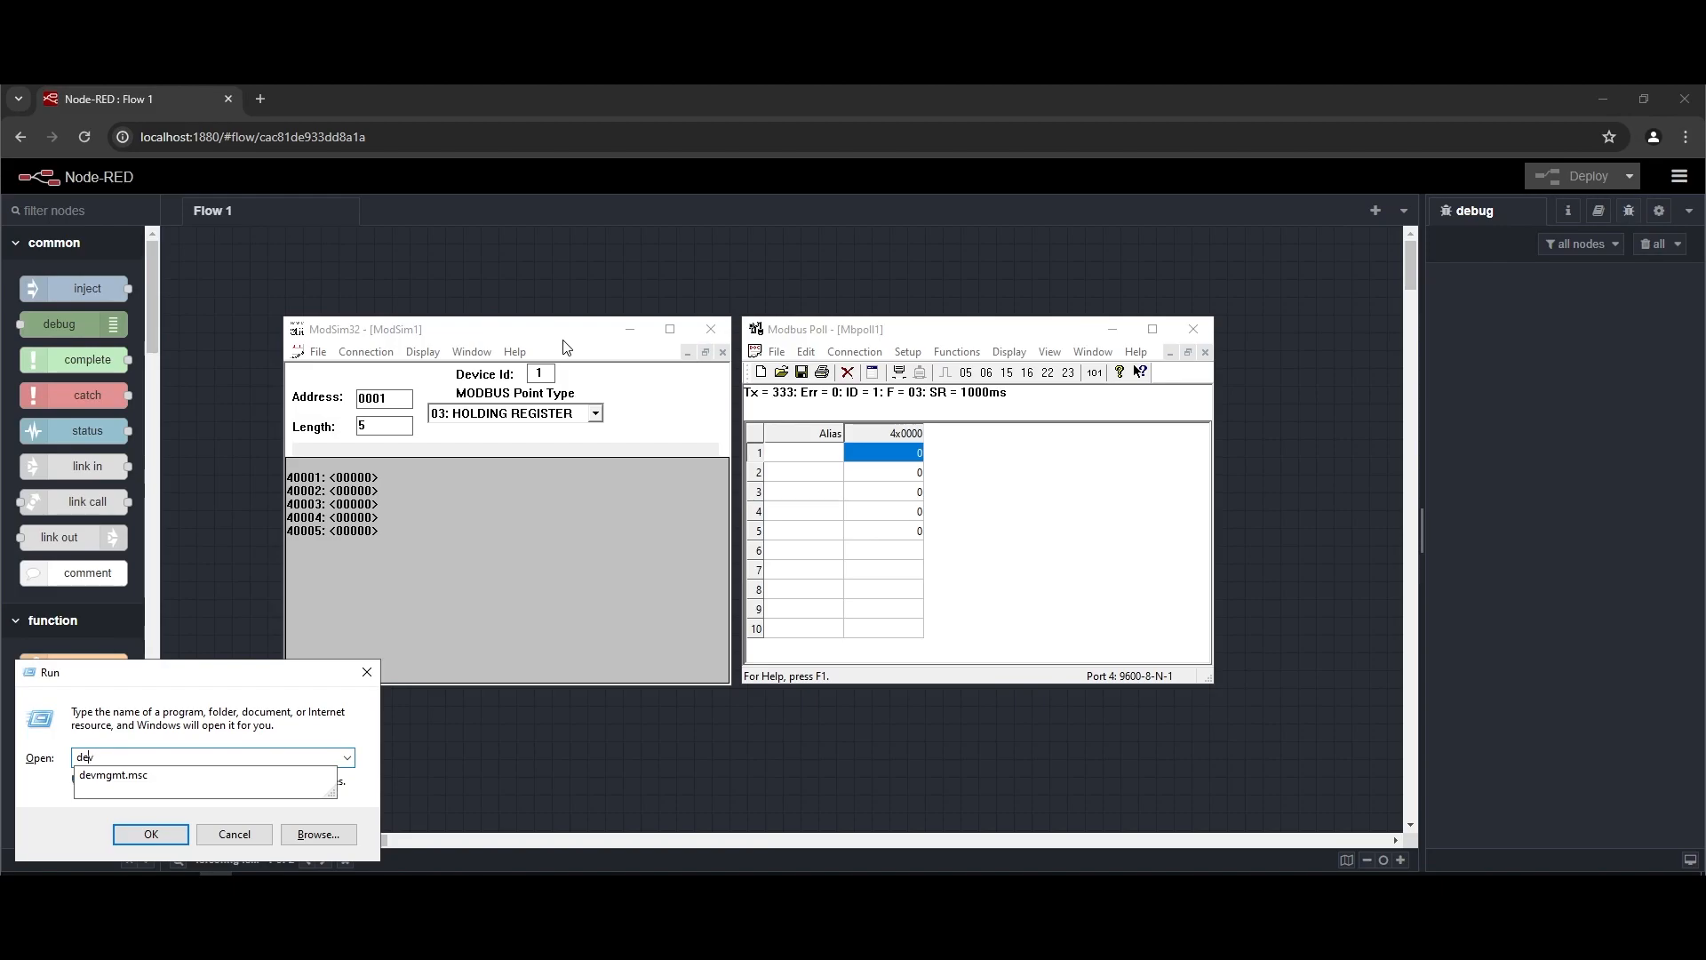
key("Return")
key("Return")
type("devmgmt.msc")
key("Return")
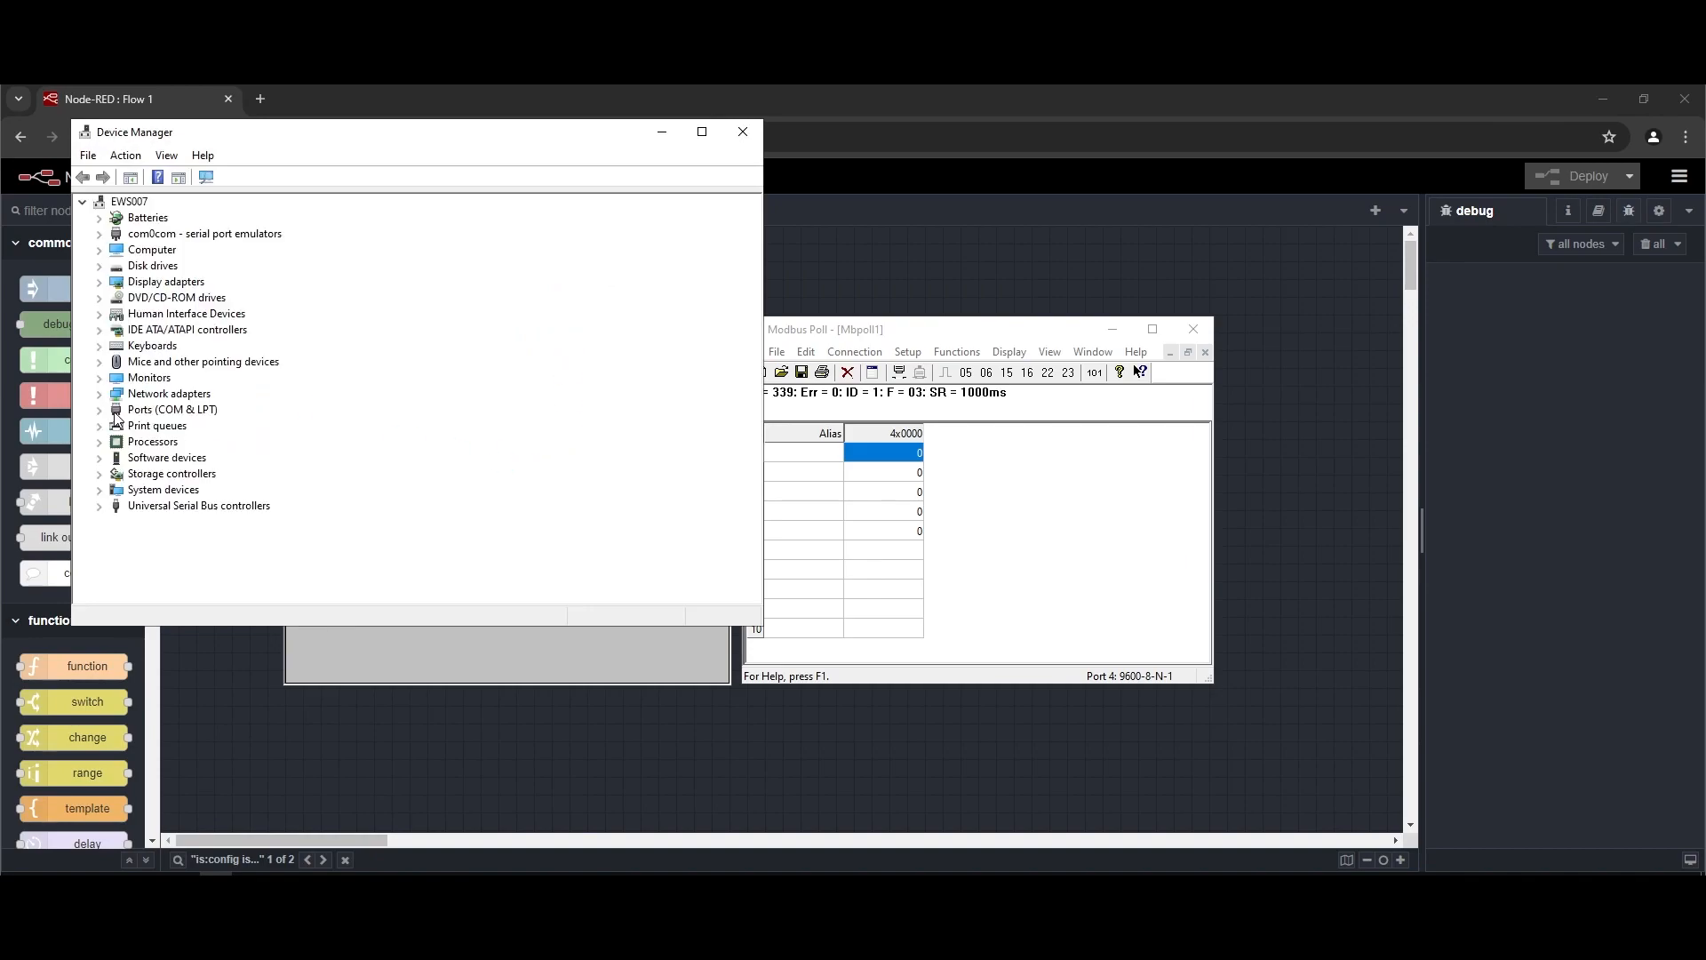
double_click(116, 411)
left_click(266, 442)
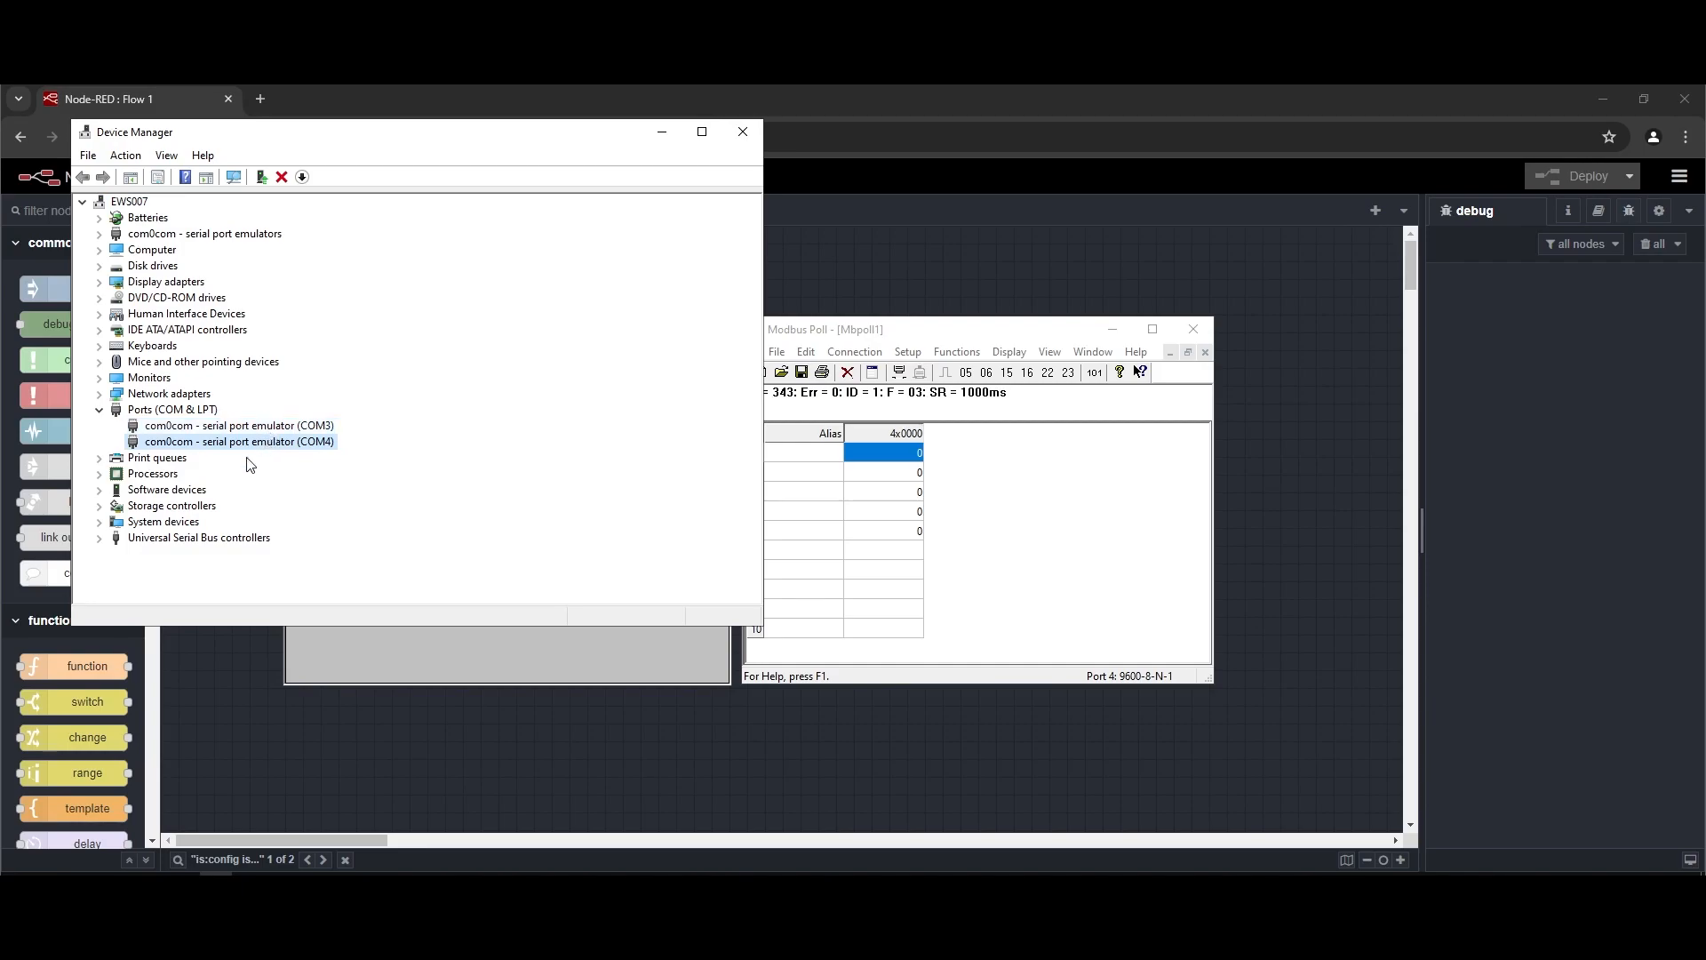
Step: Review Virtual Port Pairs 0 and 1 in the com0com Setup program, reapply the COM4–COM3 pair, and close Setup and Device Manager
left_click(21, 890)
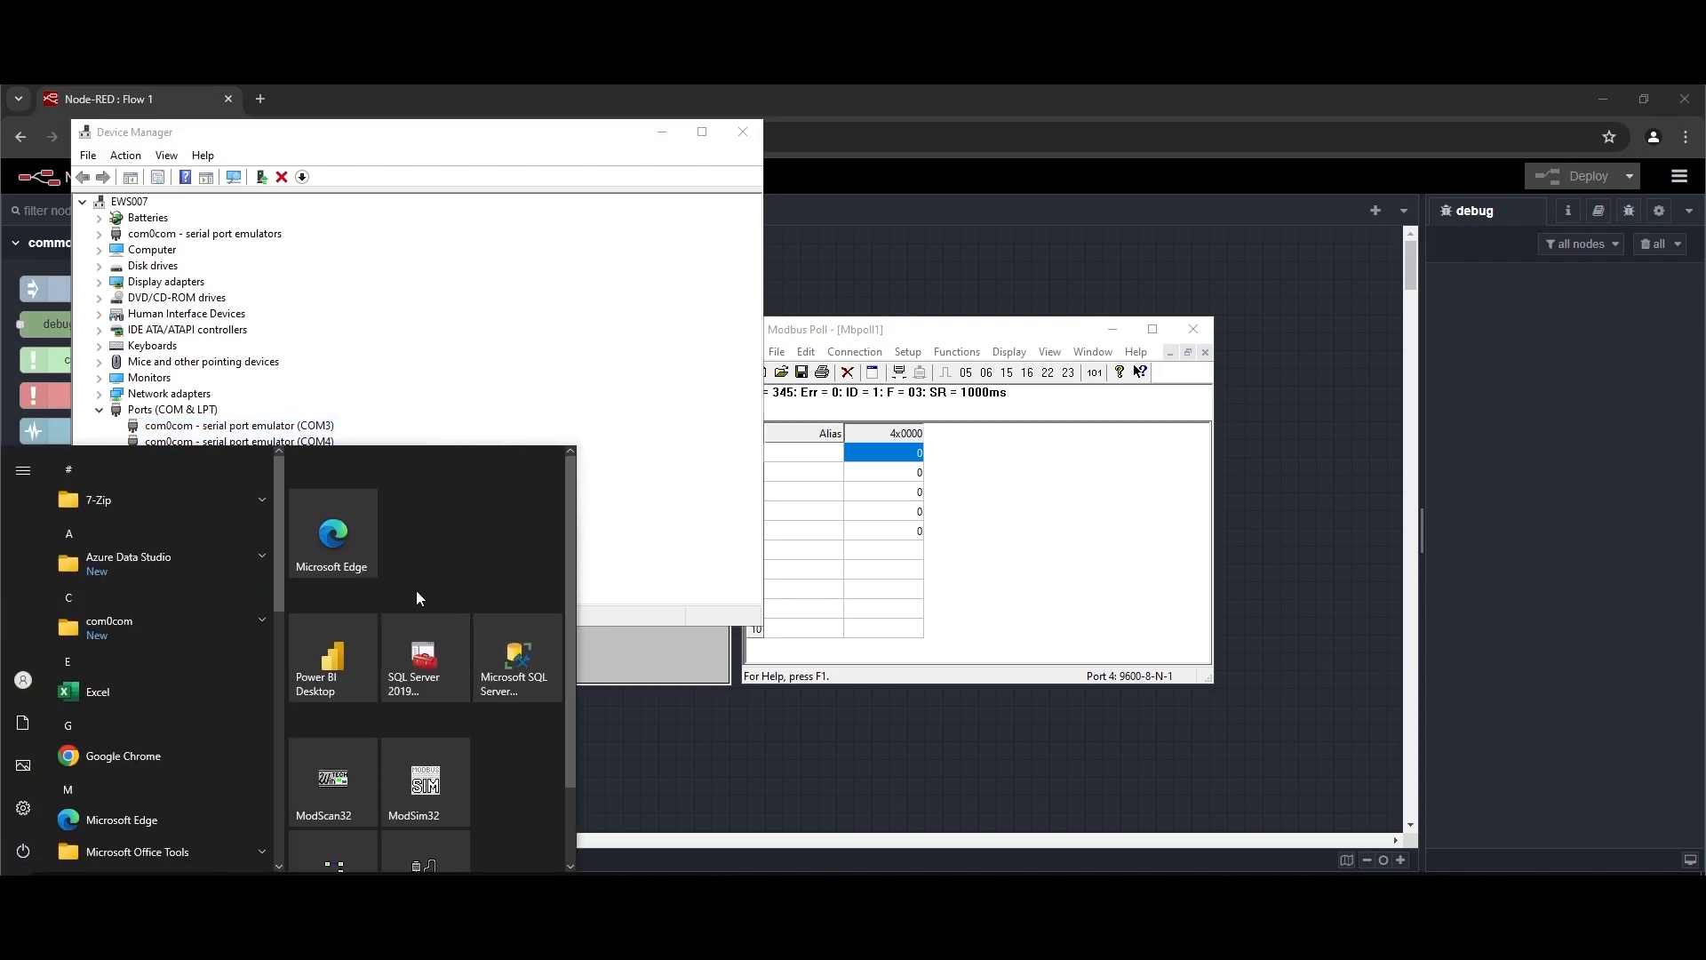
left_click(167, 627)
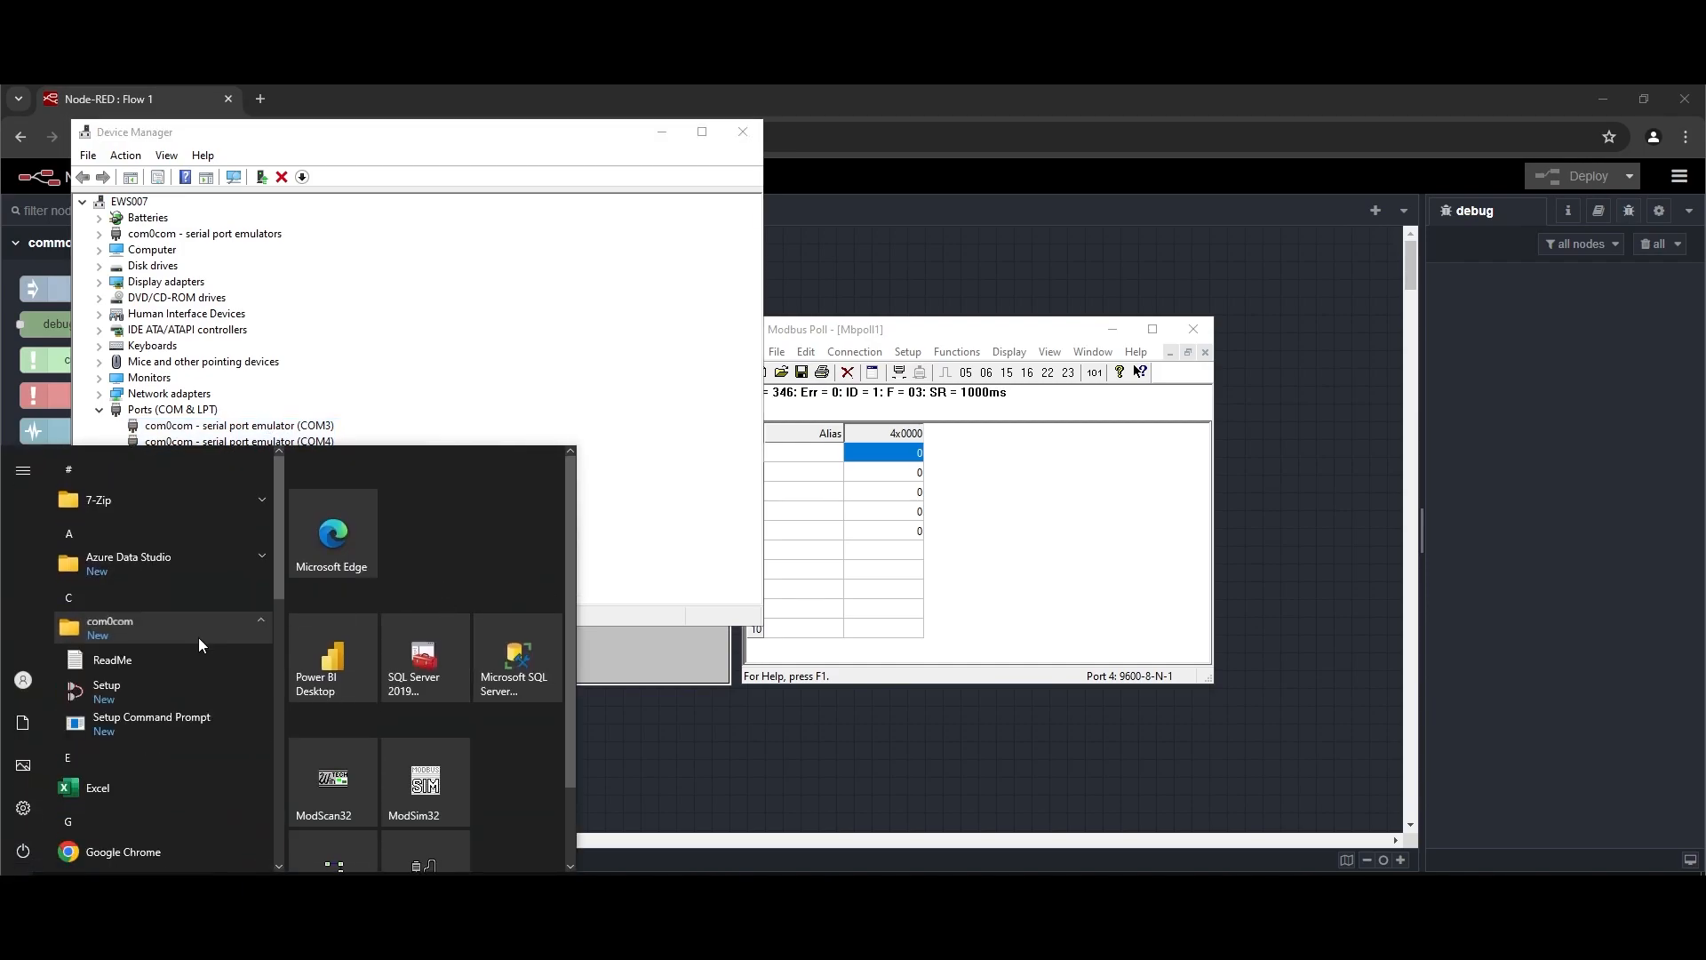
left_click(147, 691)
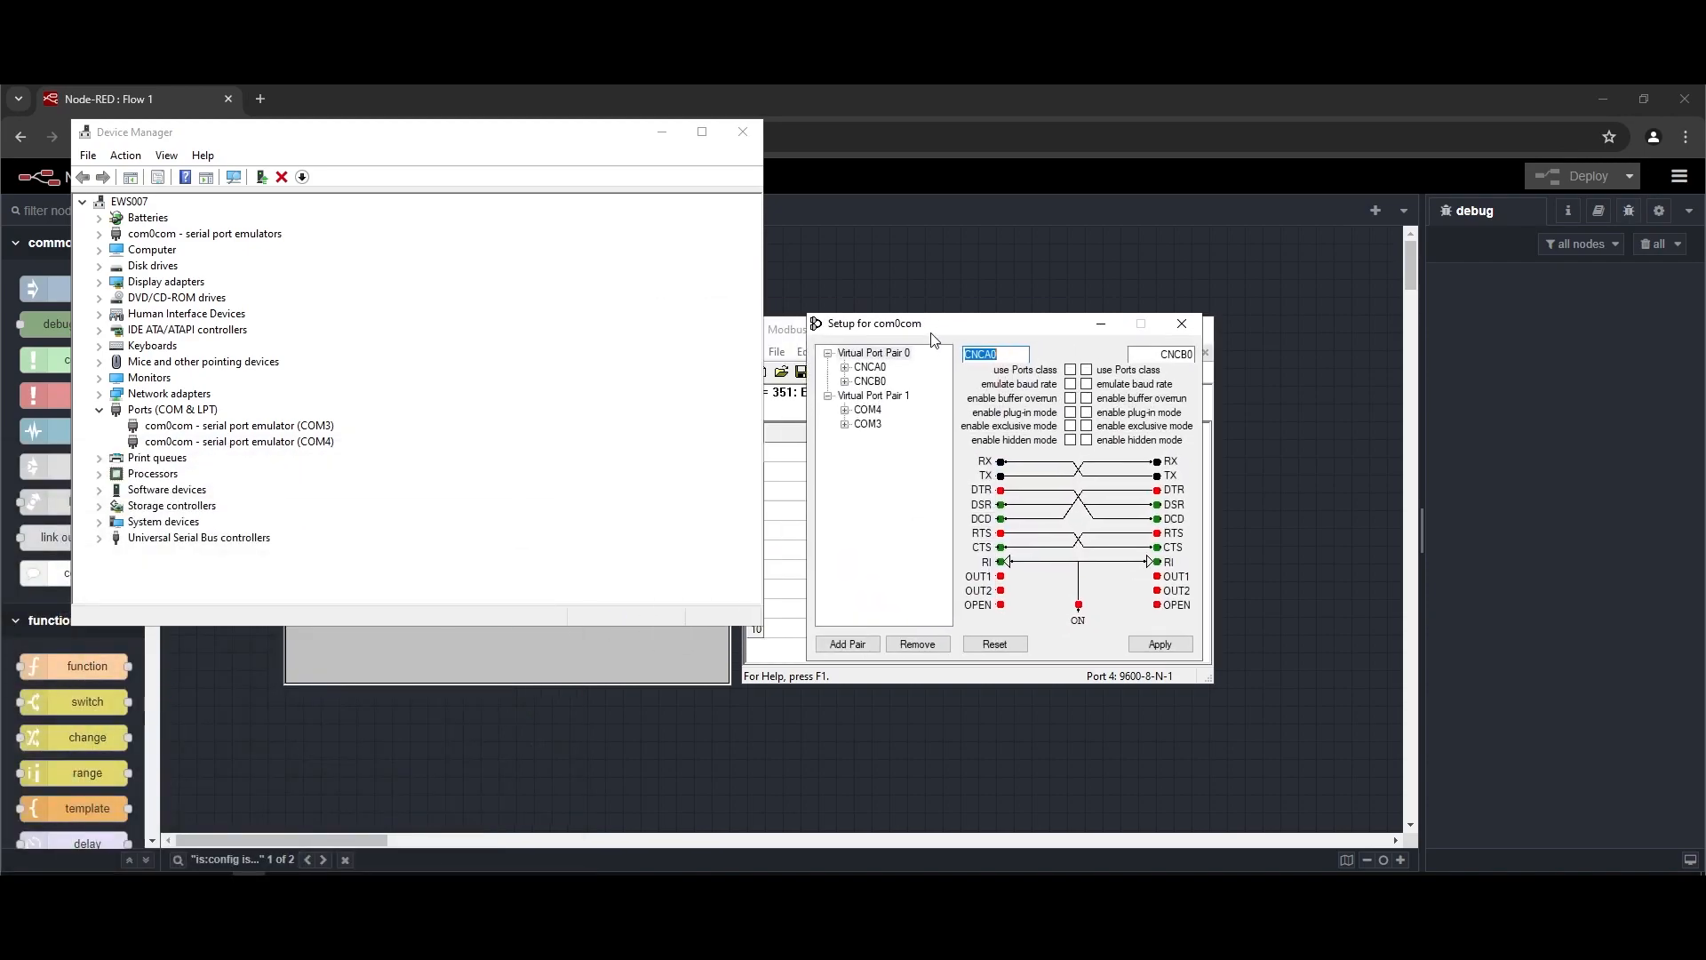
left_click(596, 386)
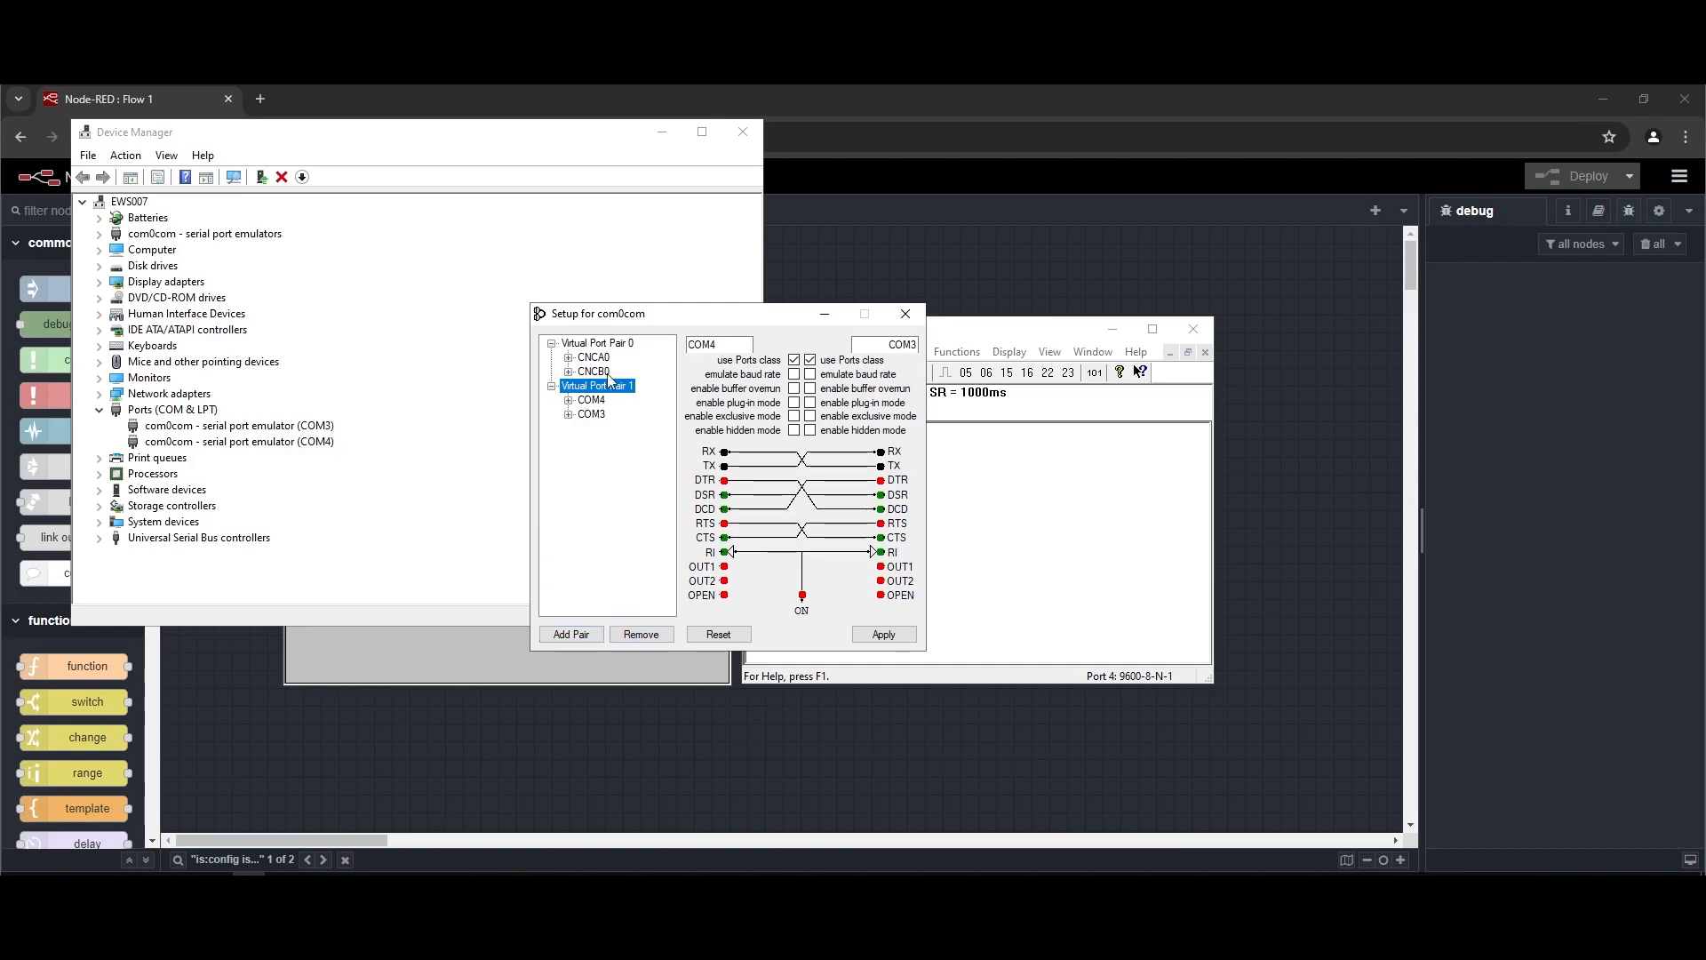
left_click(602, 346)
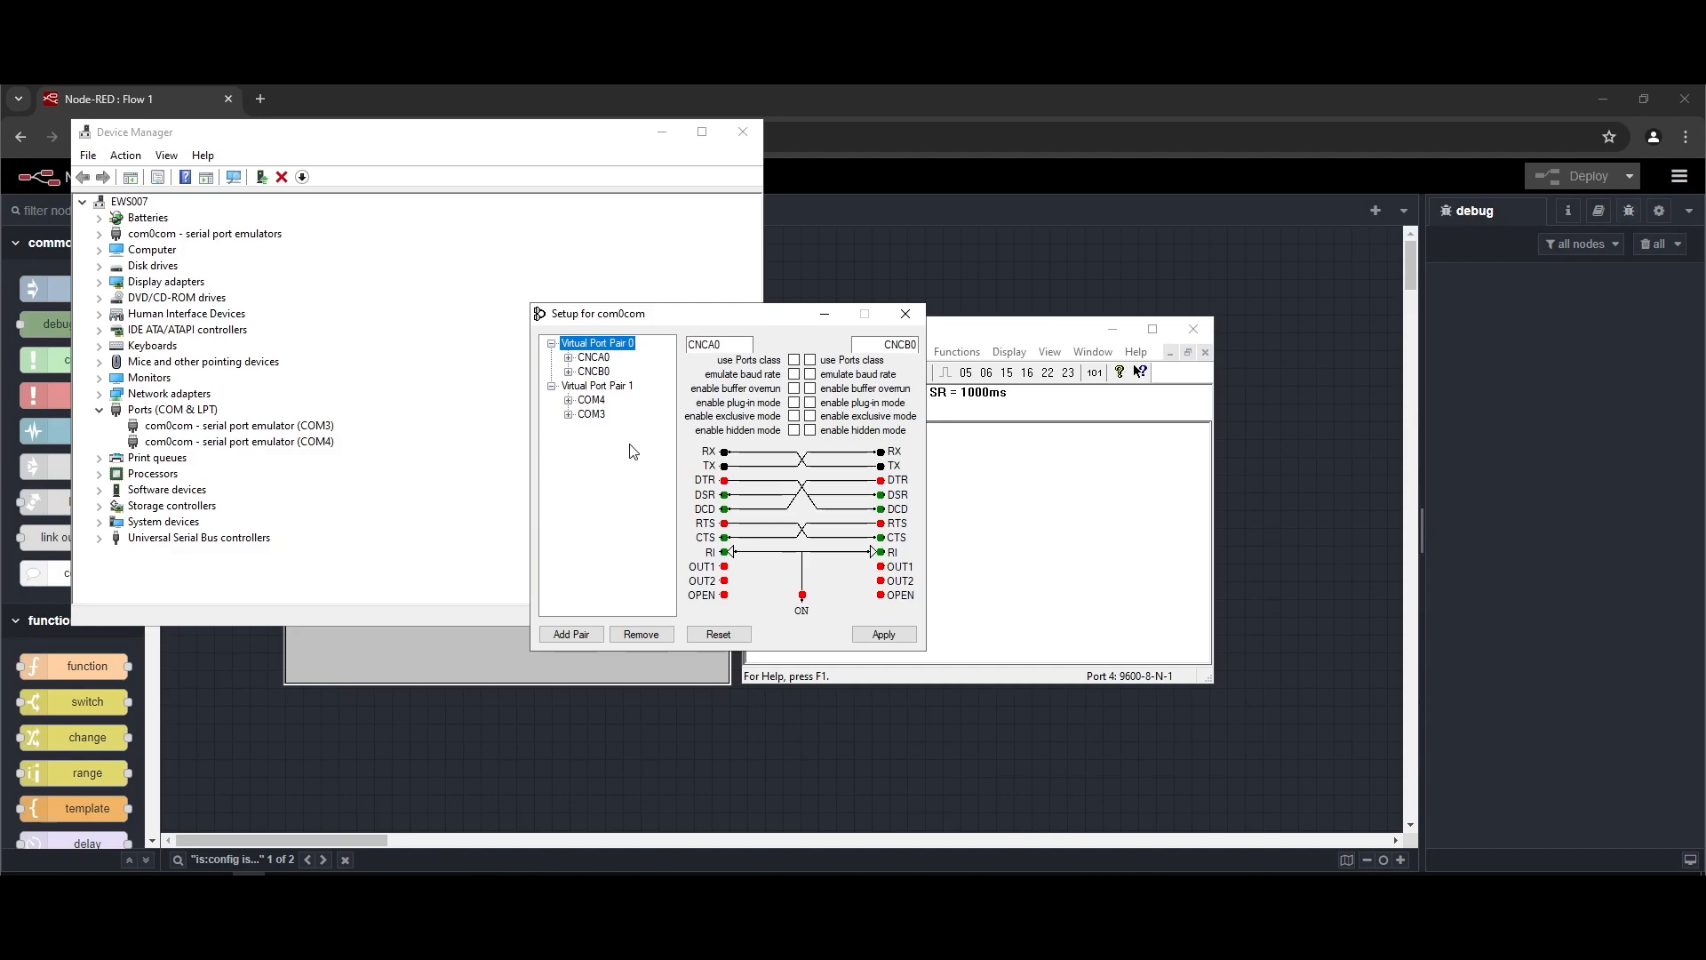
left_click(617, 388)
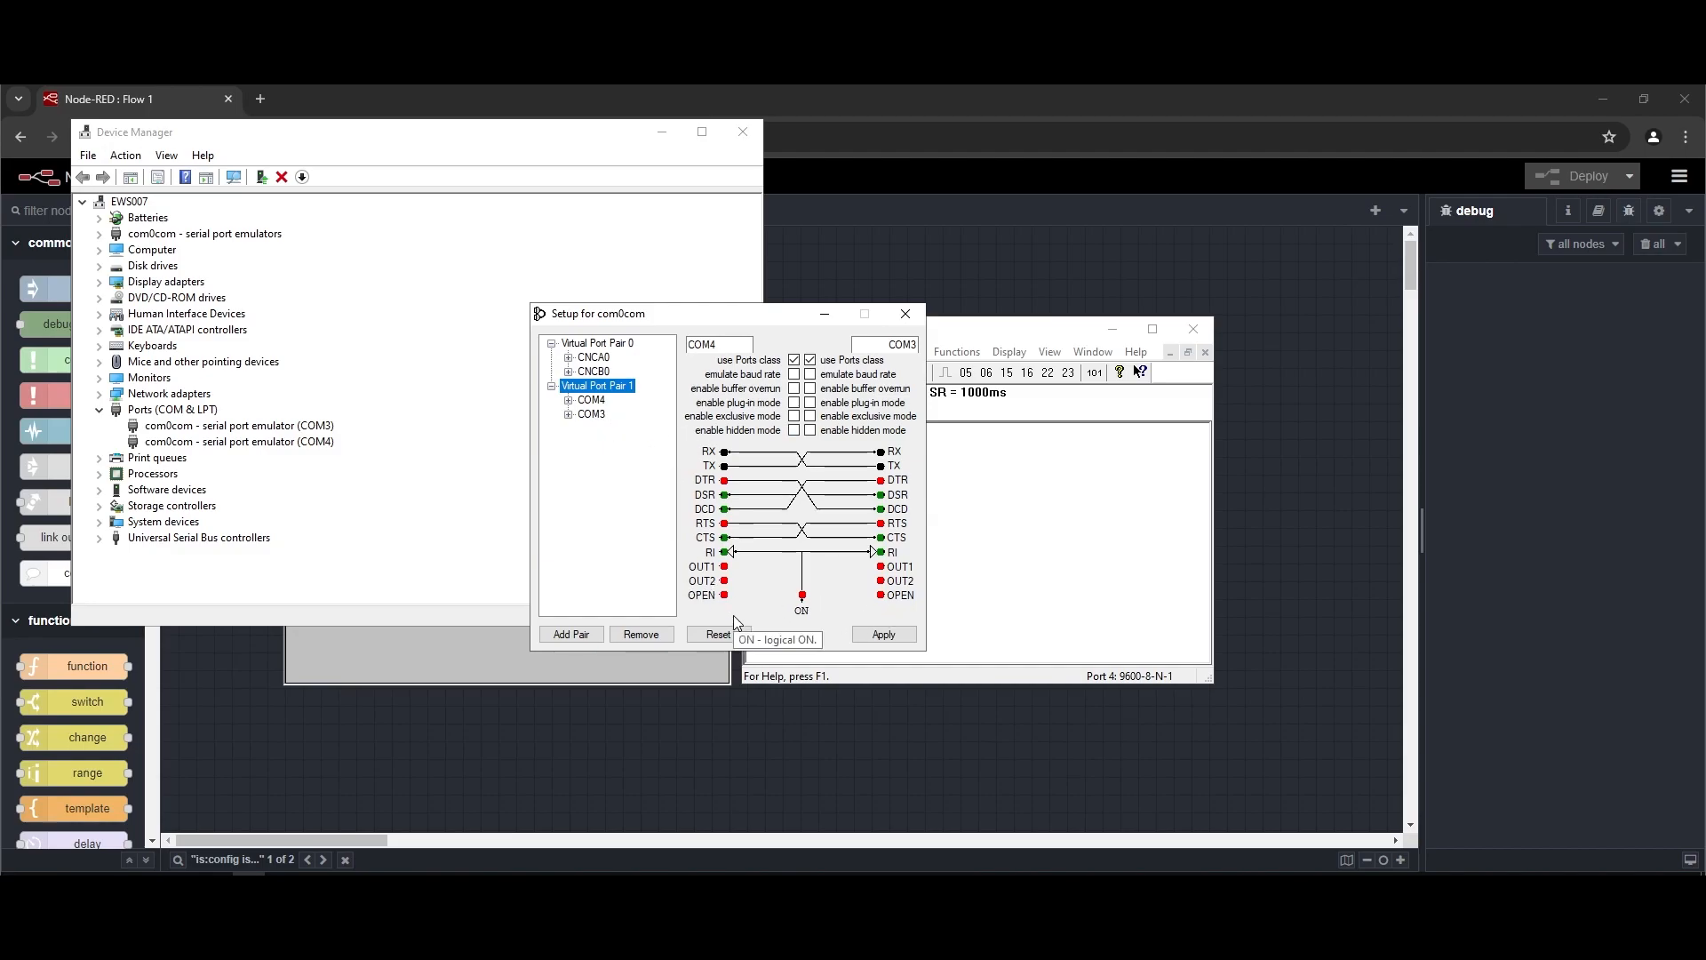
left_click(868, 640)
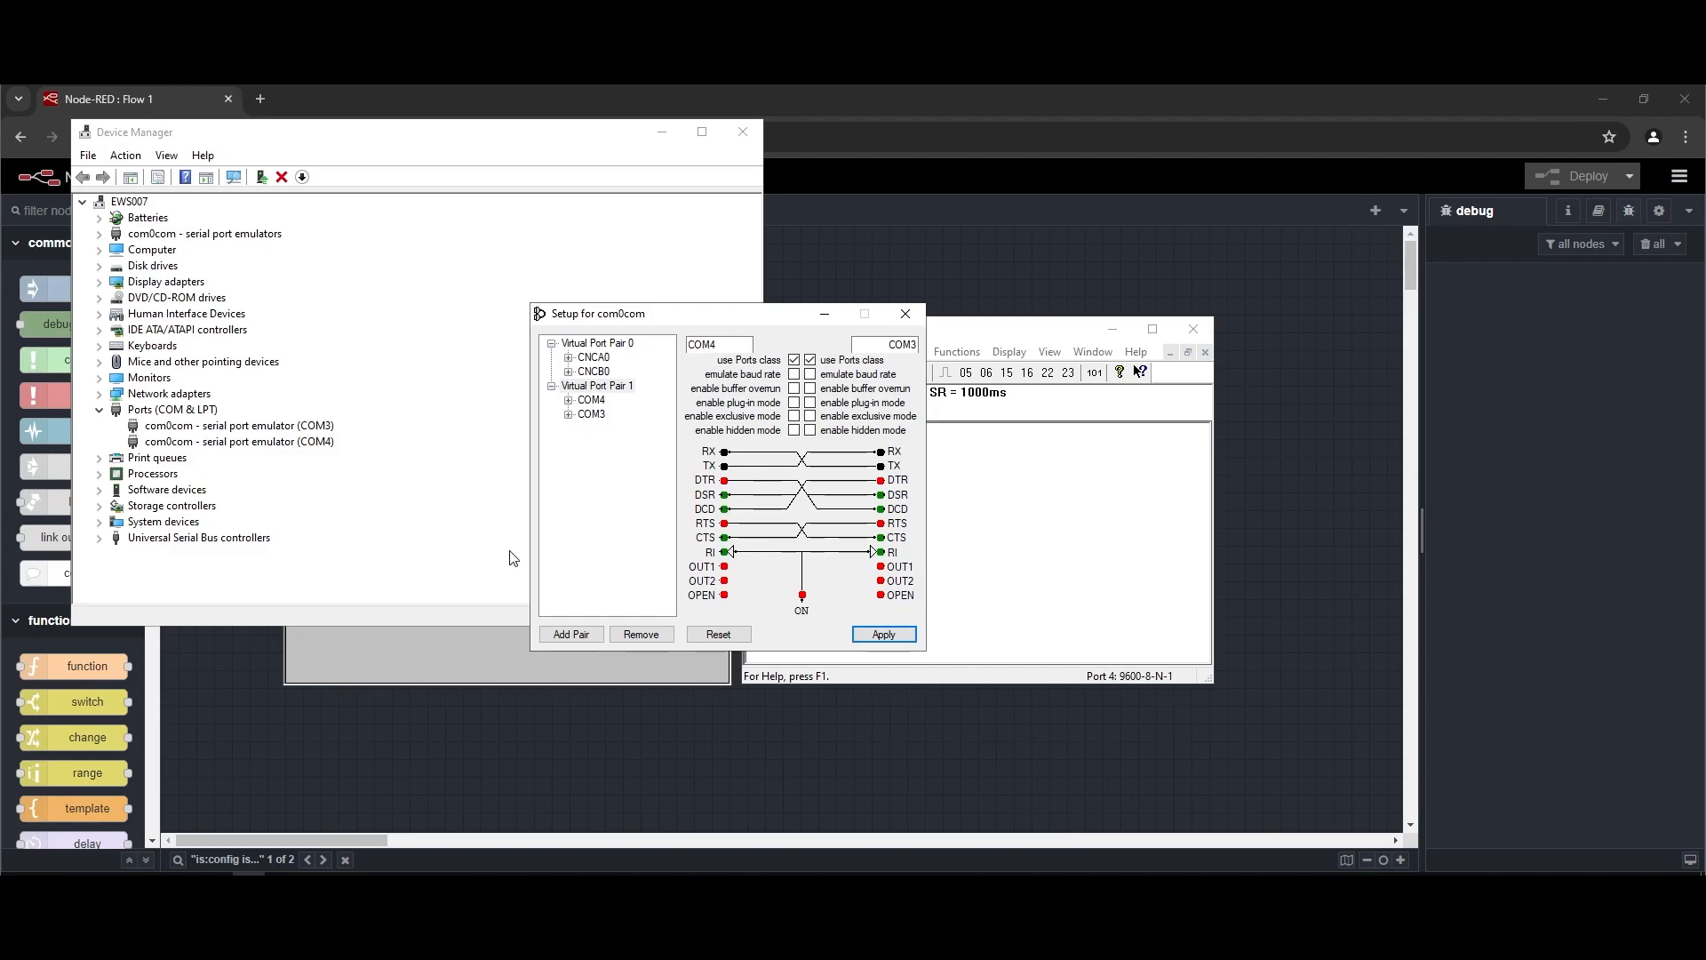
left_click(906, 314)
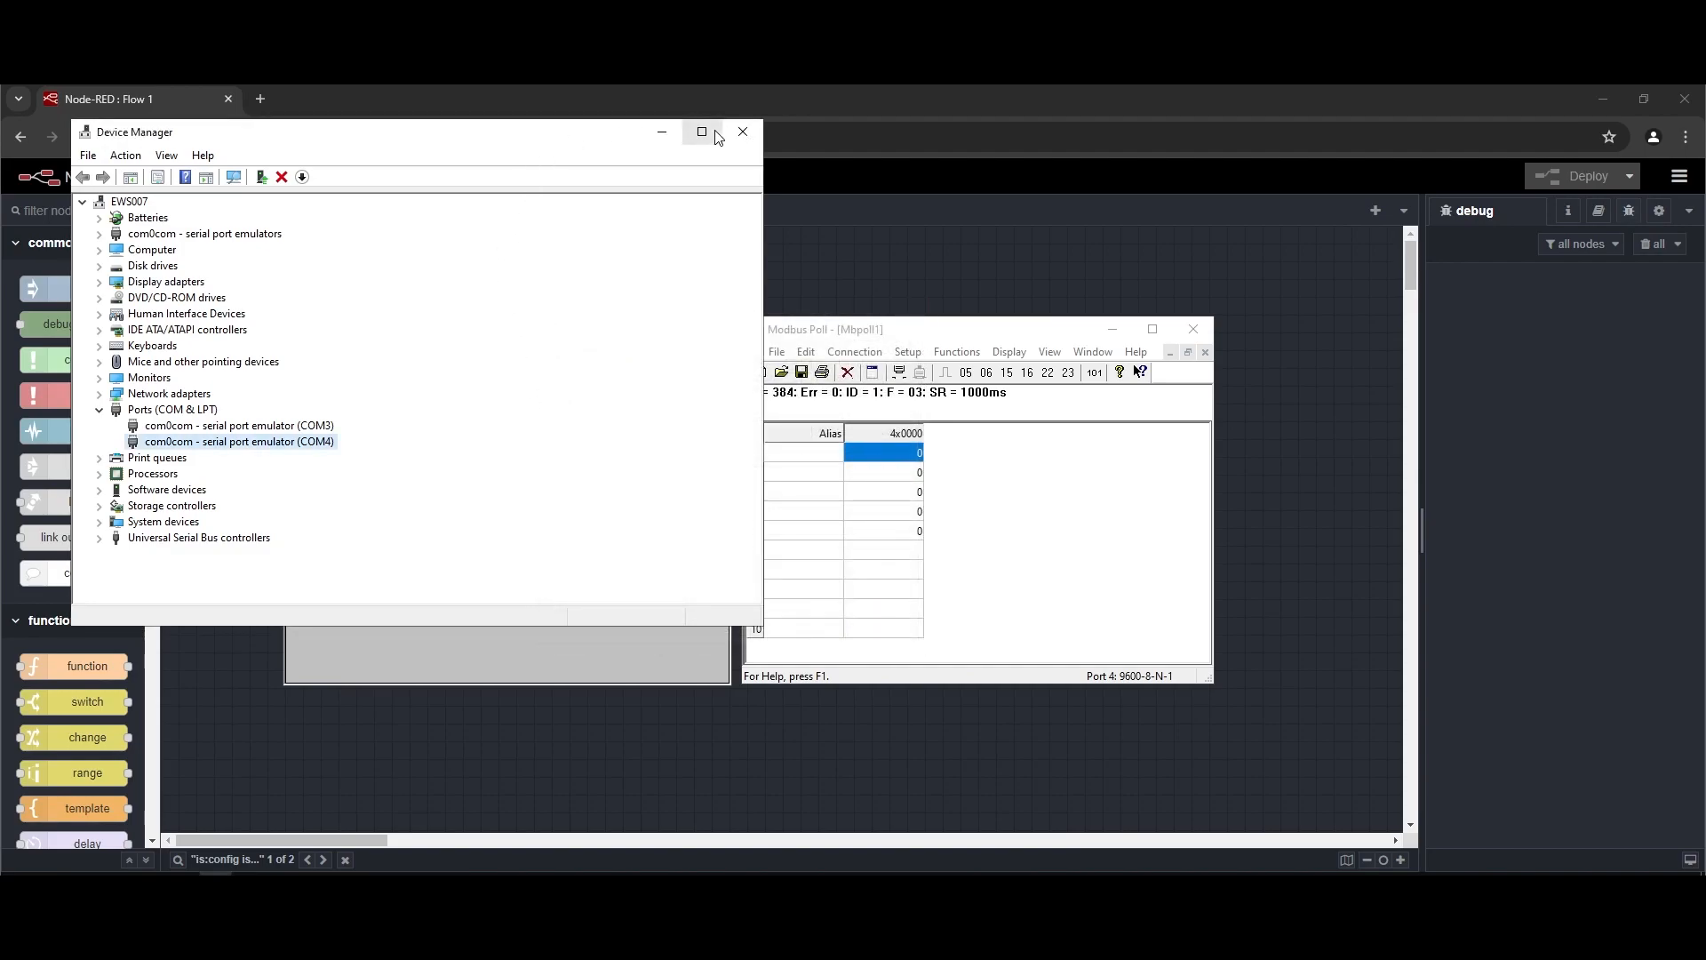
left_click(744, 132)
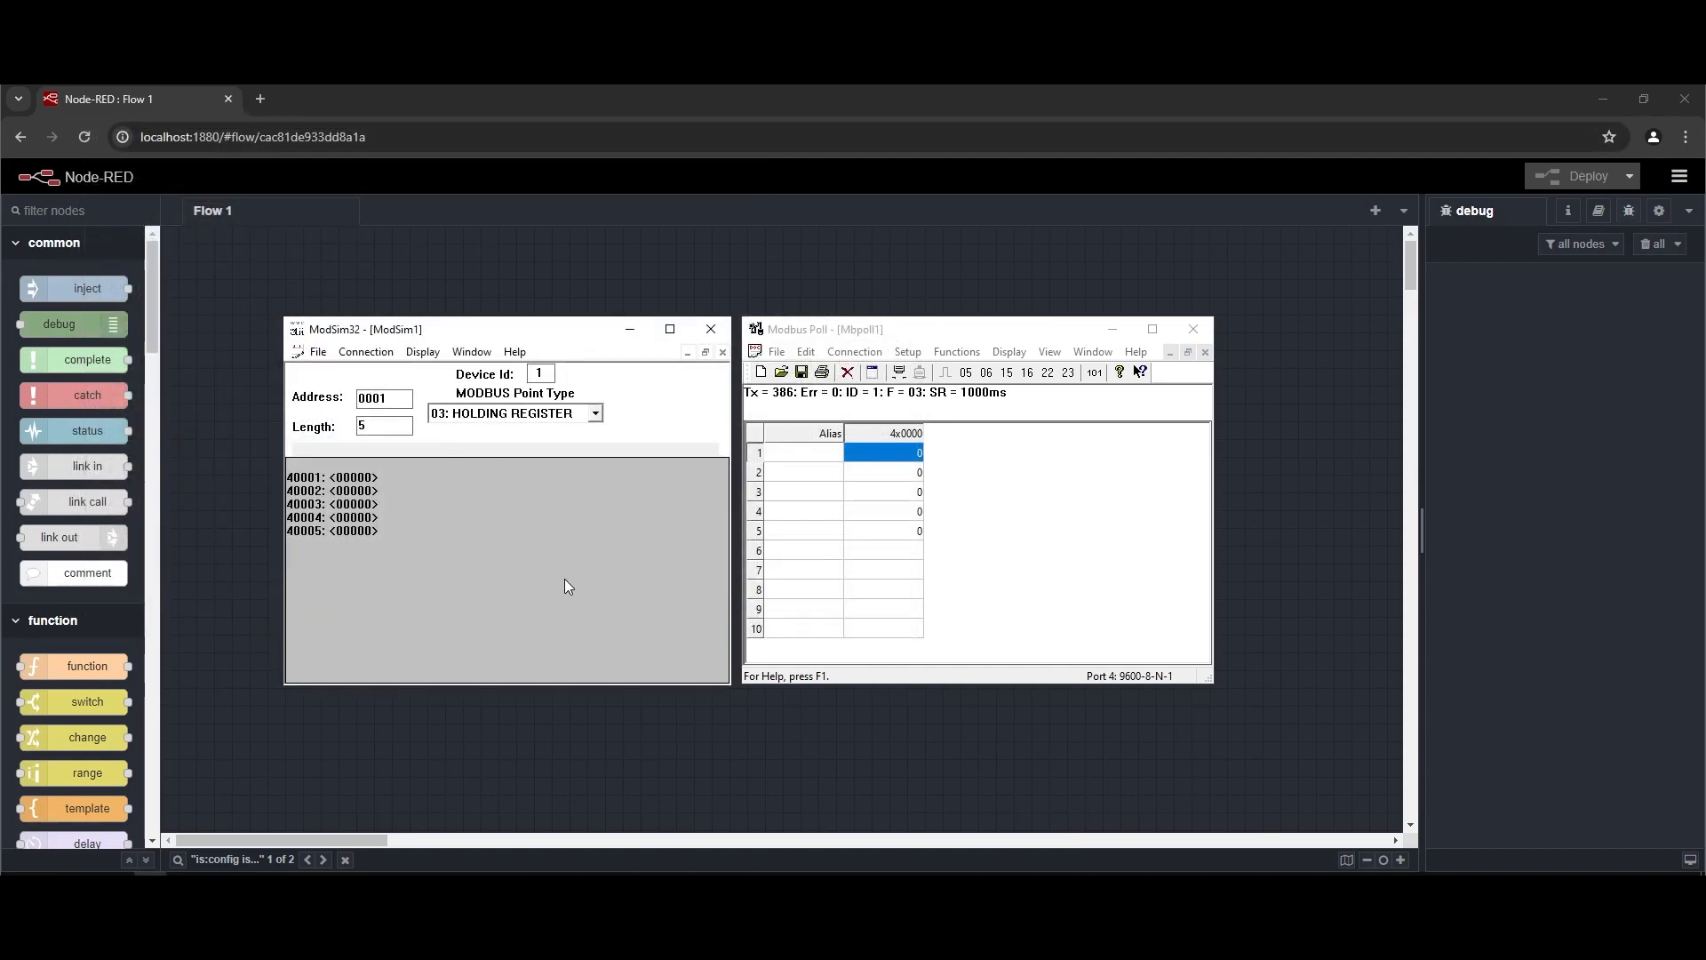
Step: Check in ModSim32 which port the simulator is connected to, without changing the connection
left_click(366, 352)
mouse_move(396, 373)
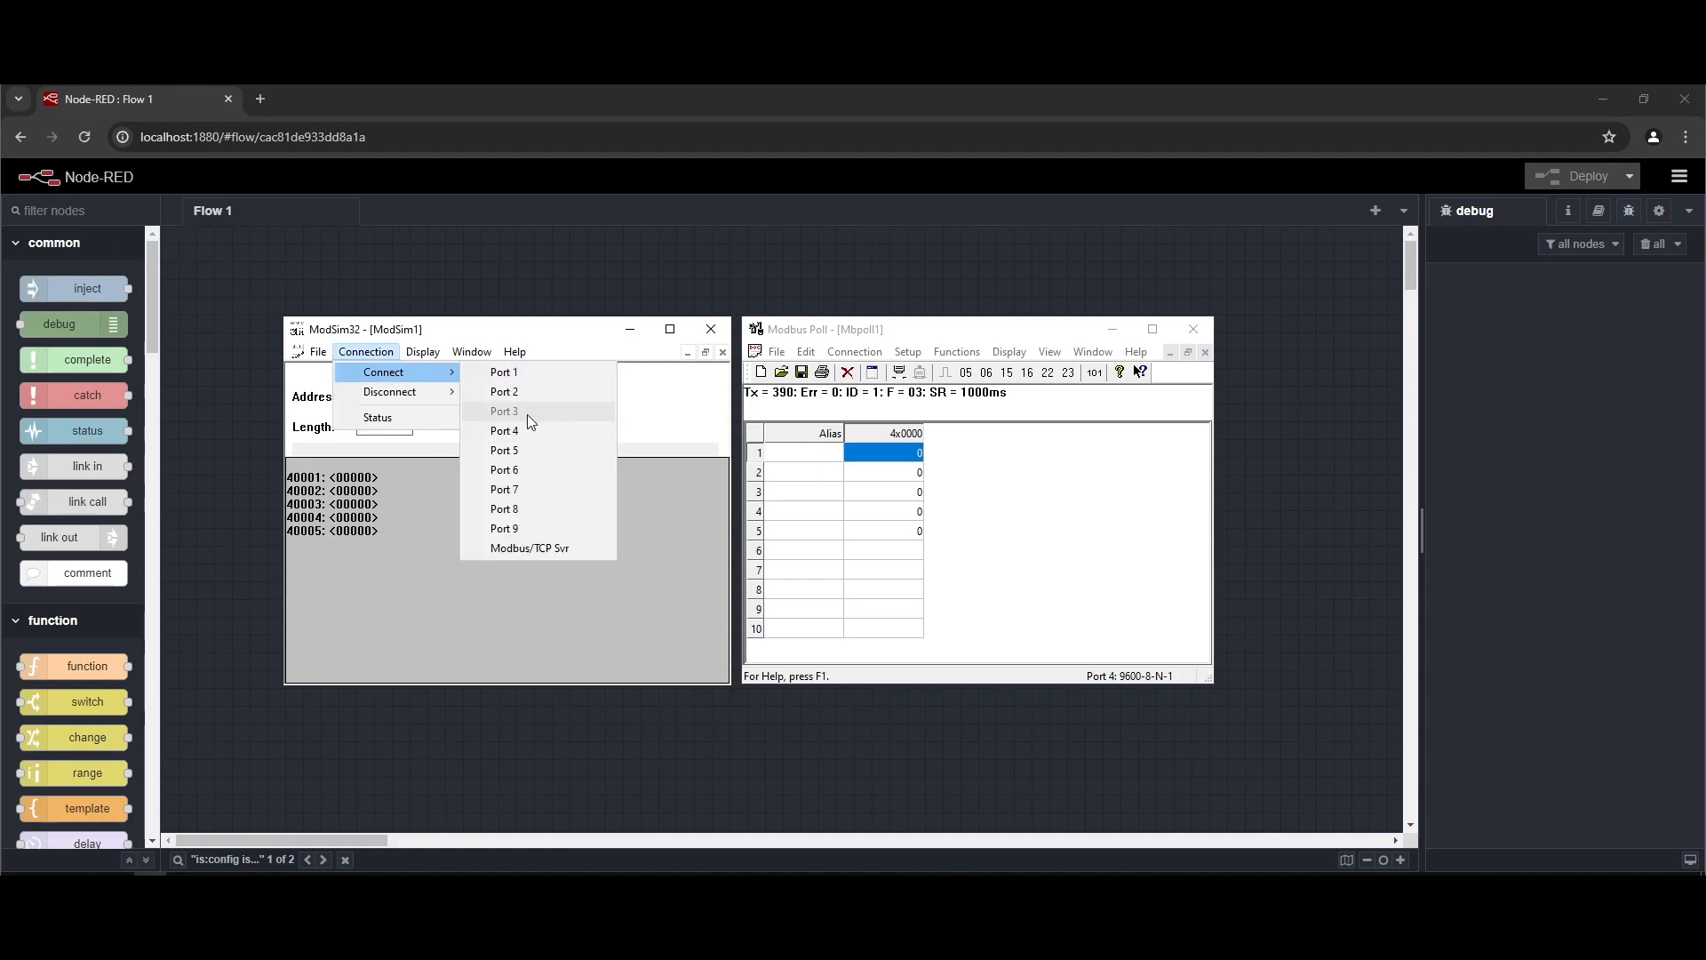
left_click(485, 335)
left_click(365, 351)
left_click(471, 579)
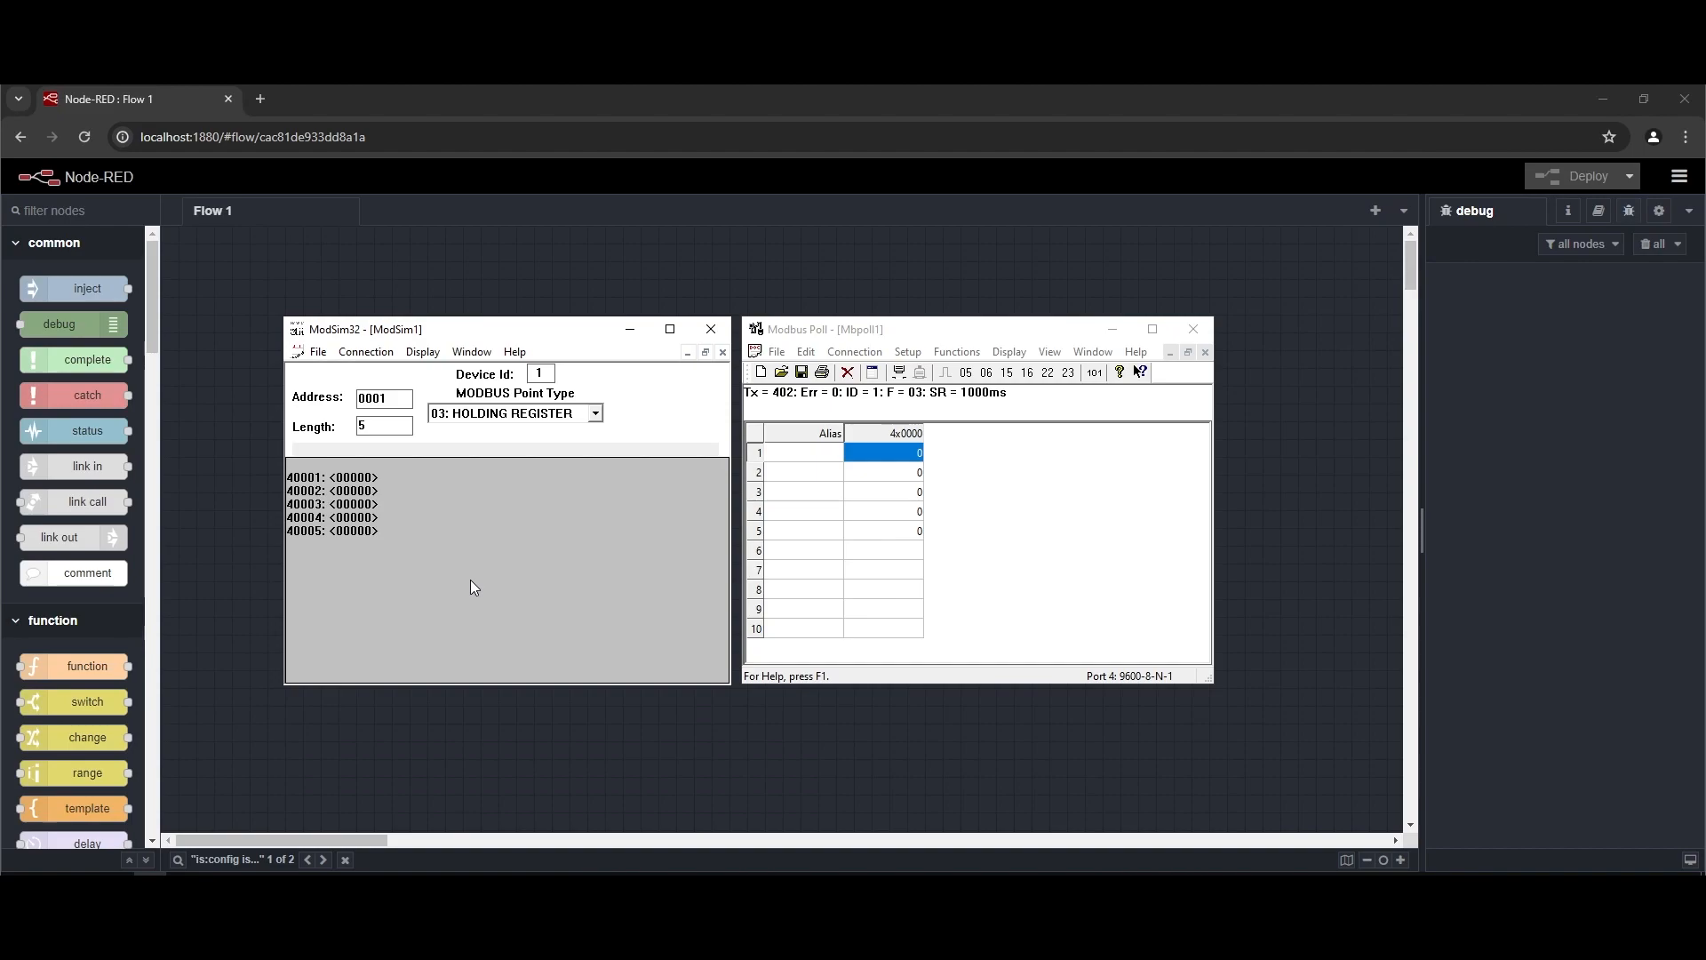
Step: Disconnect Modbus Poll and reconnect it over serial port COM4 in RTU mode with 9600 baud, 8 data bits, no parity and 1 stop bit
left_click(853, 352)
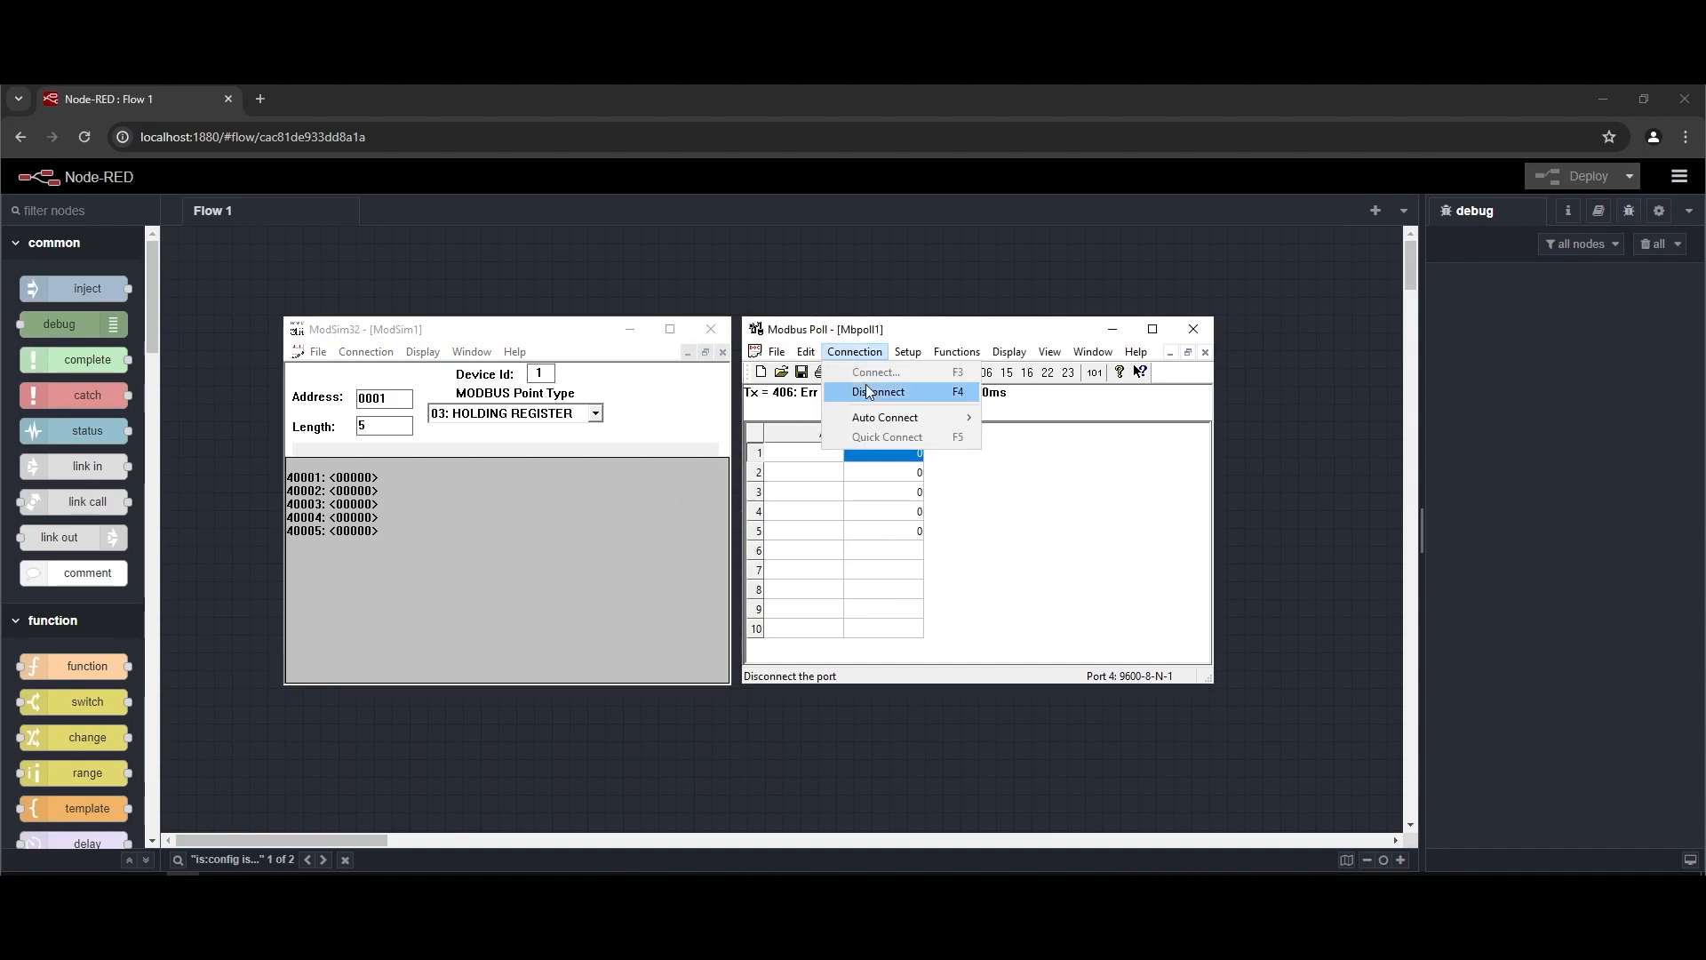
left_click(871, 394)
left_click(853, 352)
left_click(846, 374)
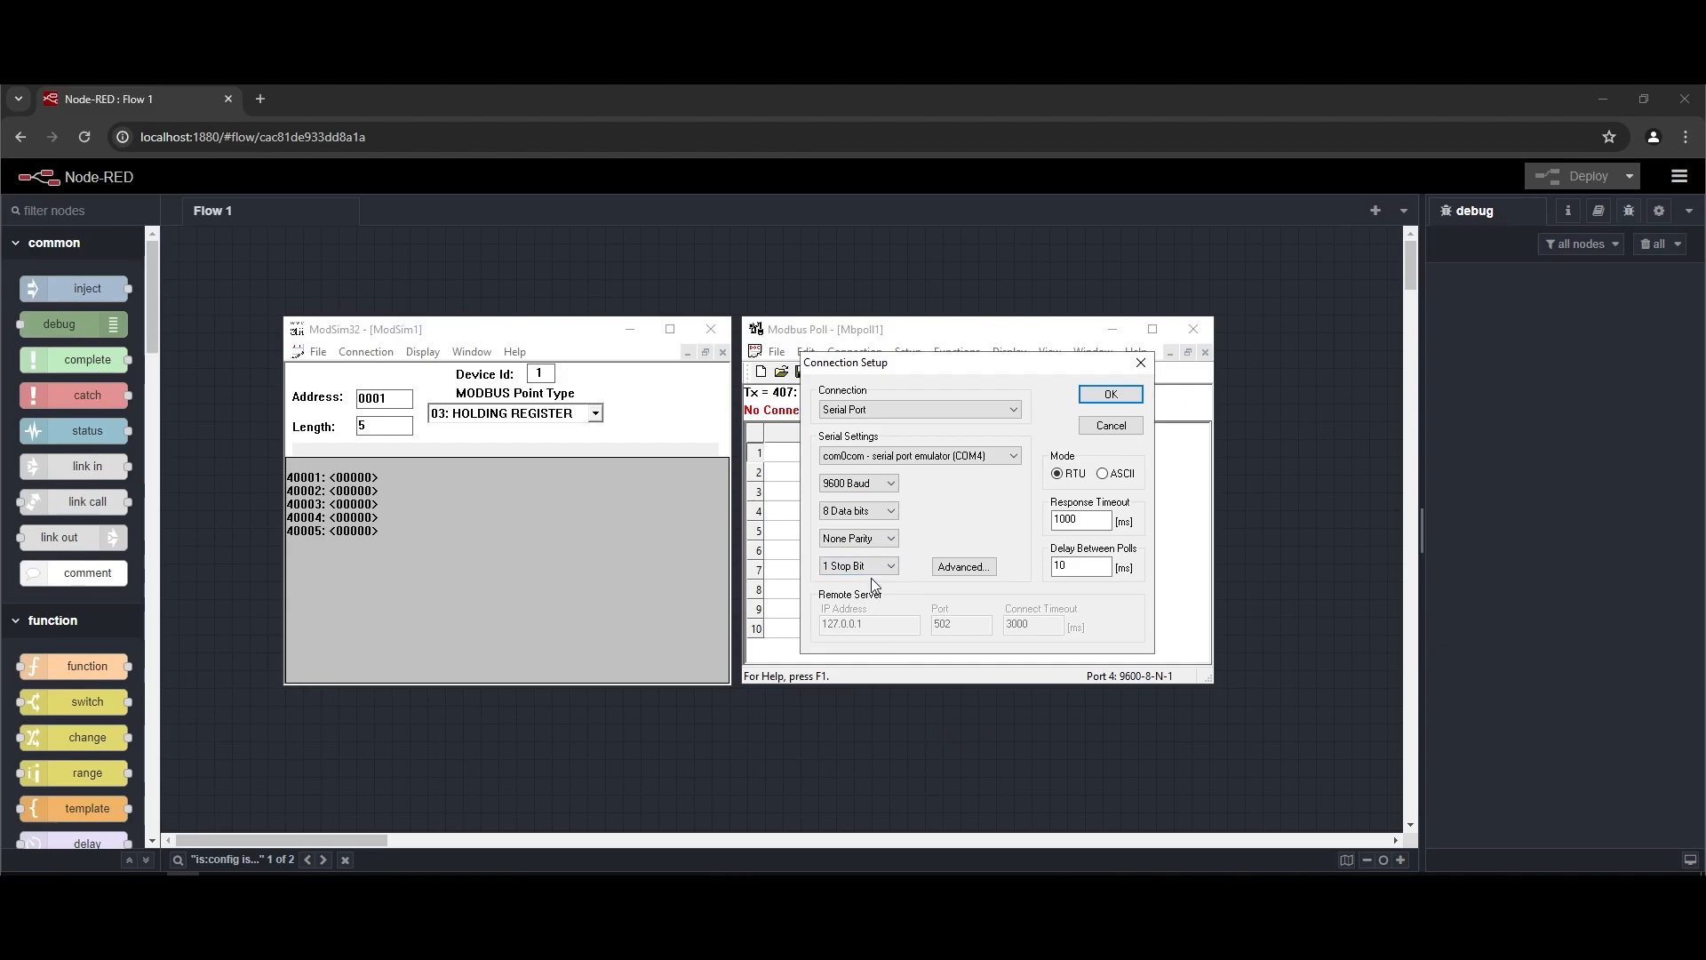
left_click(1111, 394)
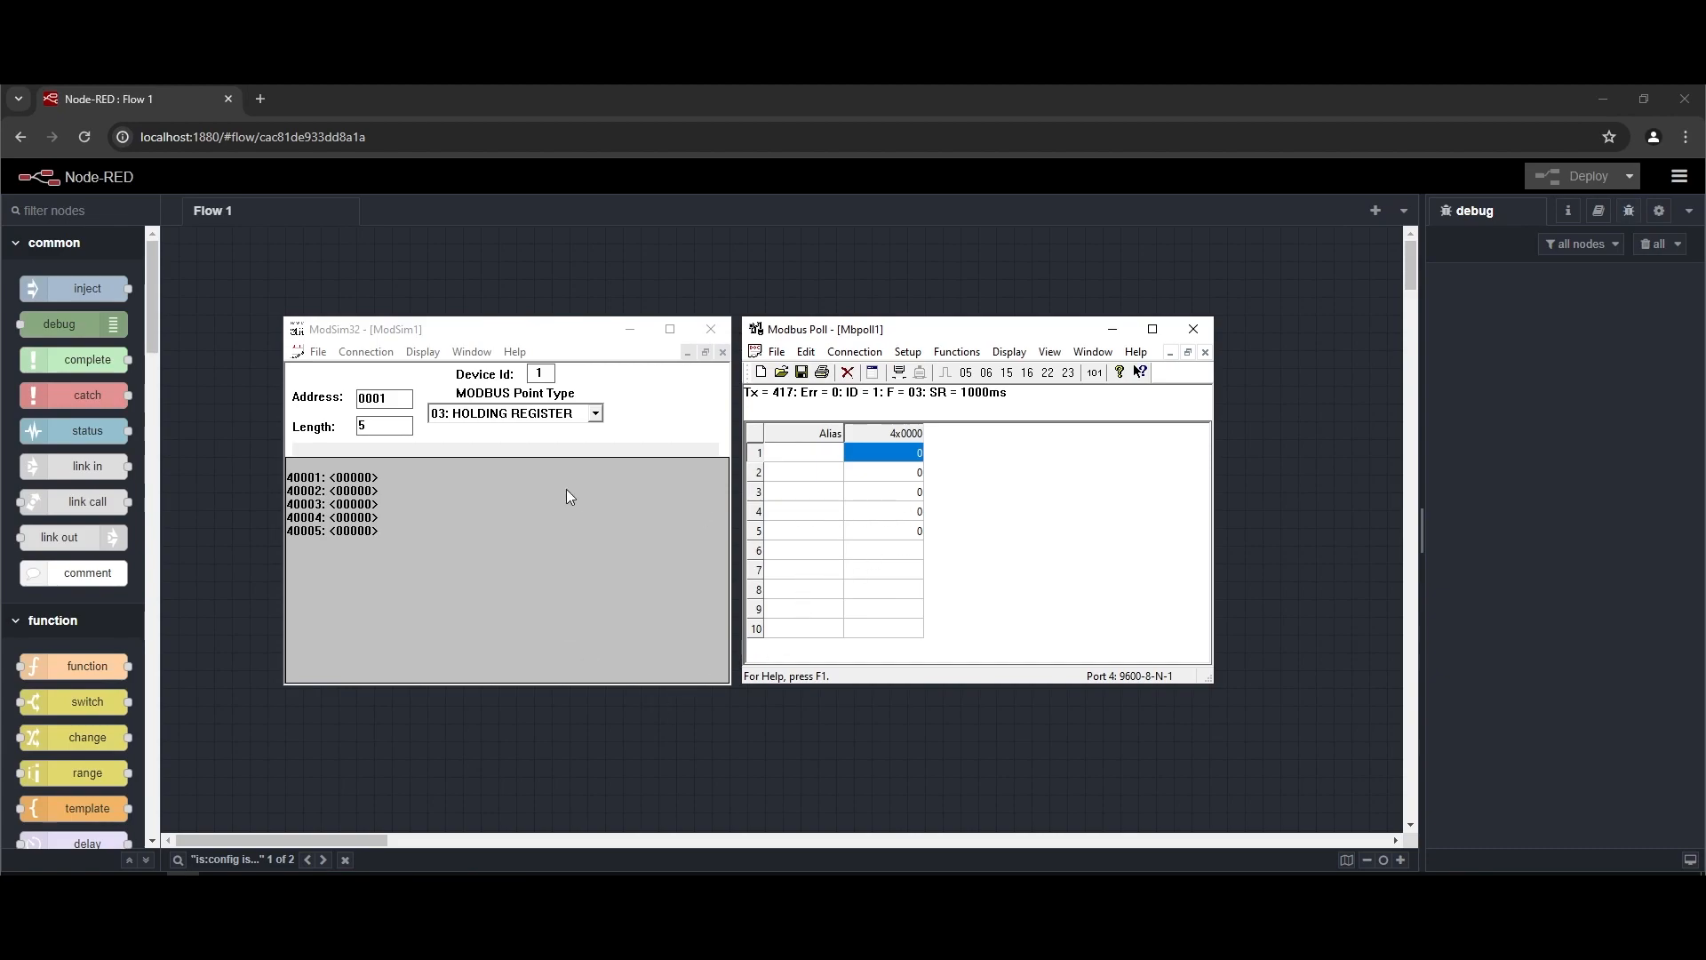
Step: Display the communication traffic in Modbus Poll and stop the log after several Tx/Rx exchanges
left_click(1009, 352)
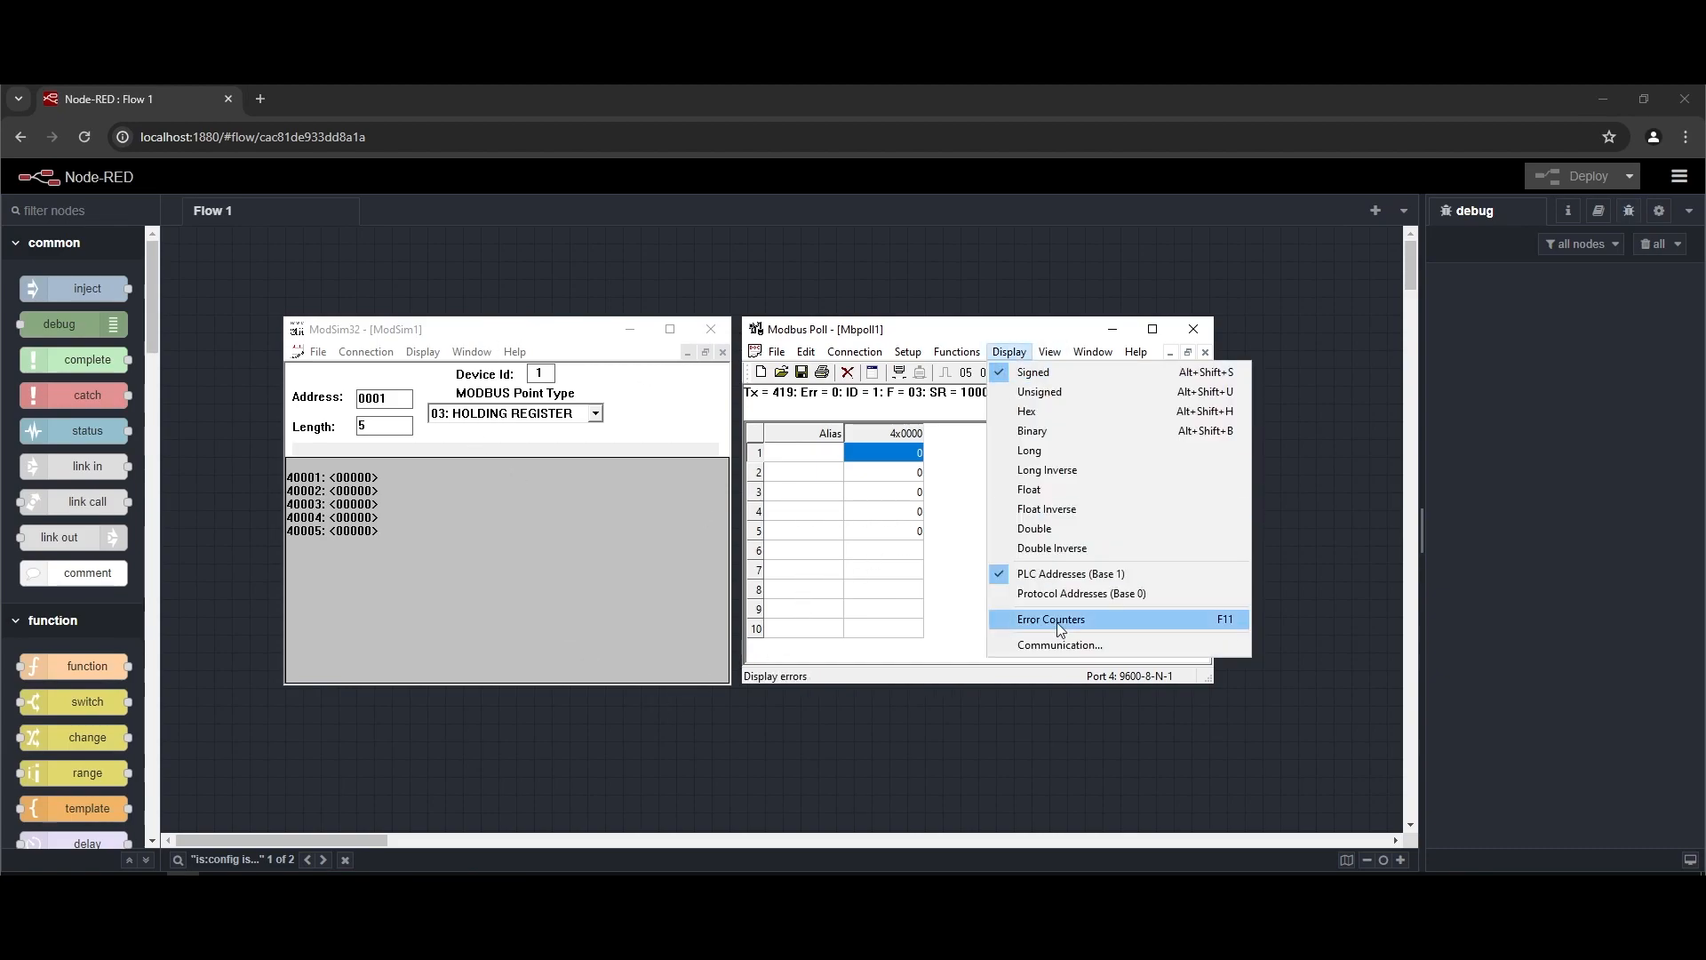
left_click(1031, 653)
left_click_drag(918, 381, 924, 464)
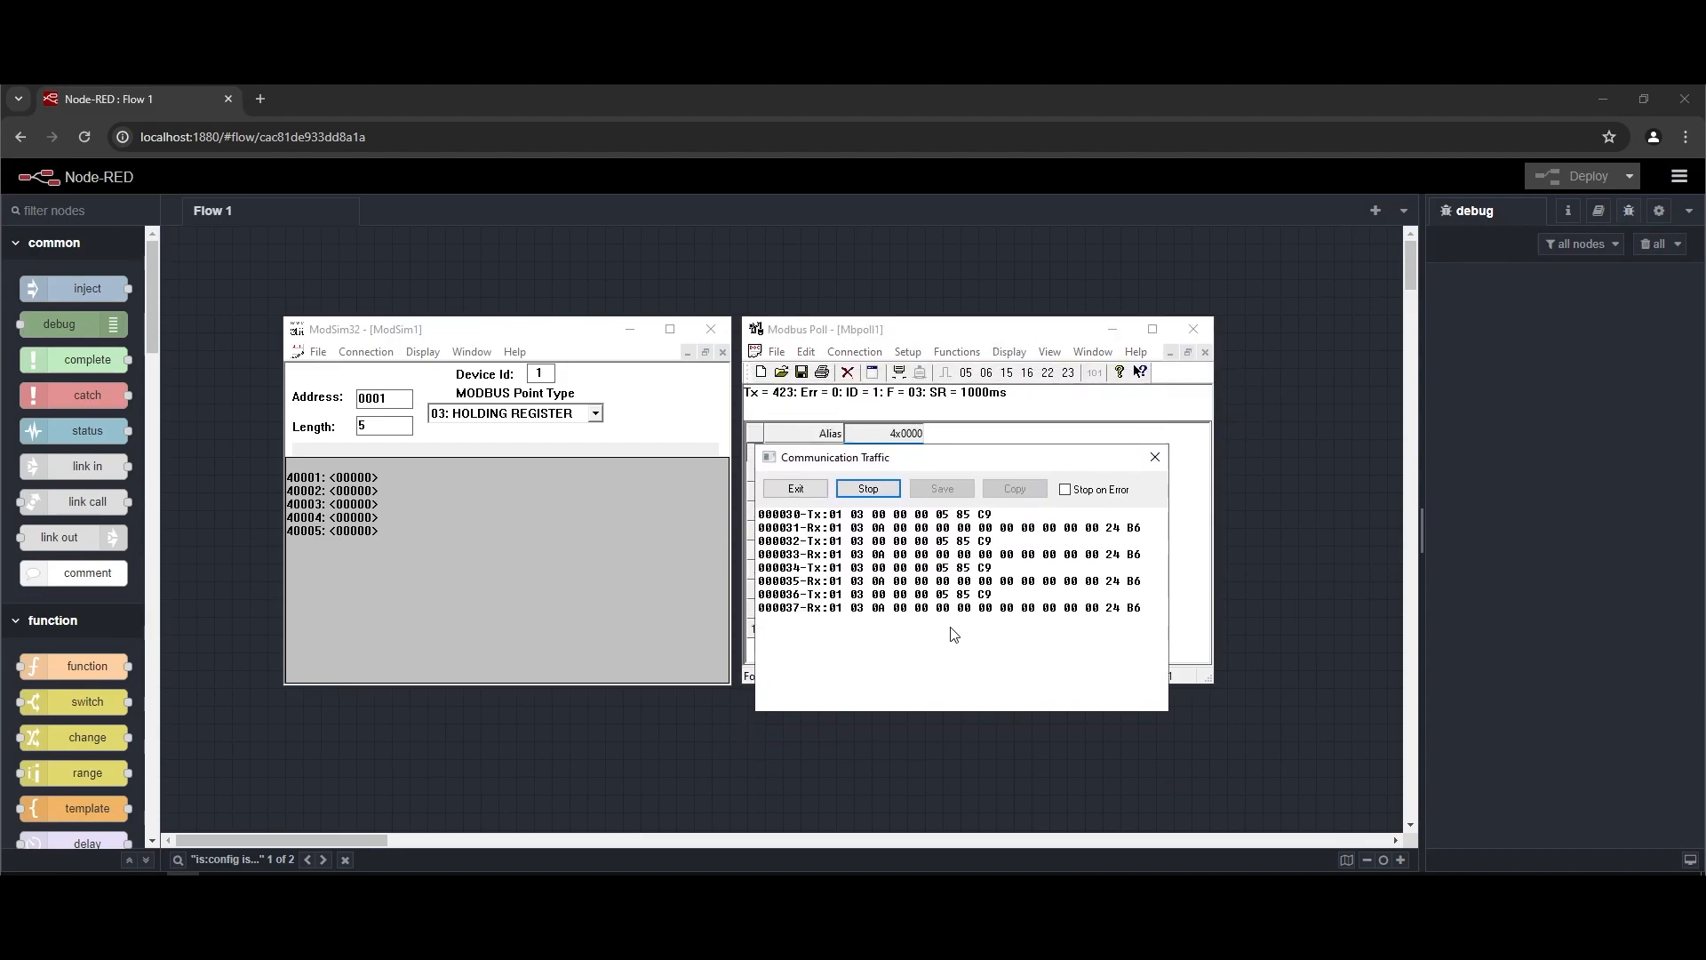
left_click(860, 497)
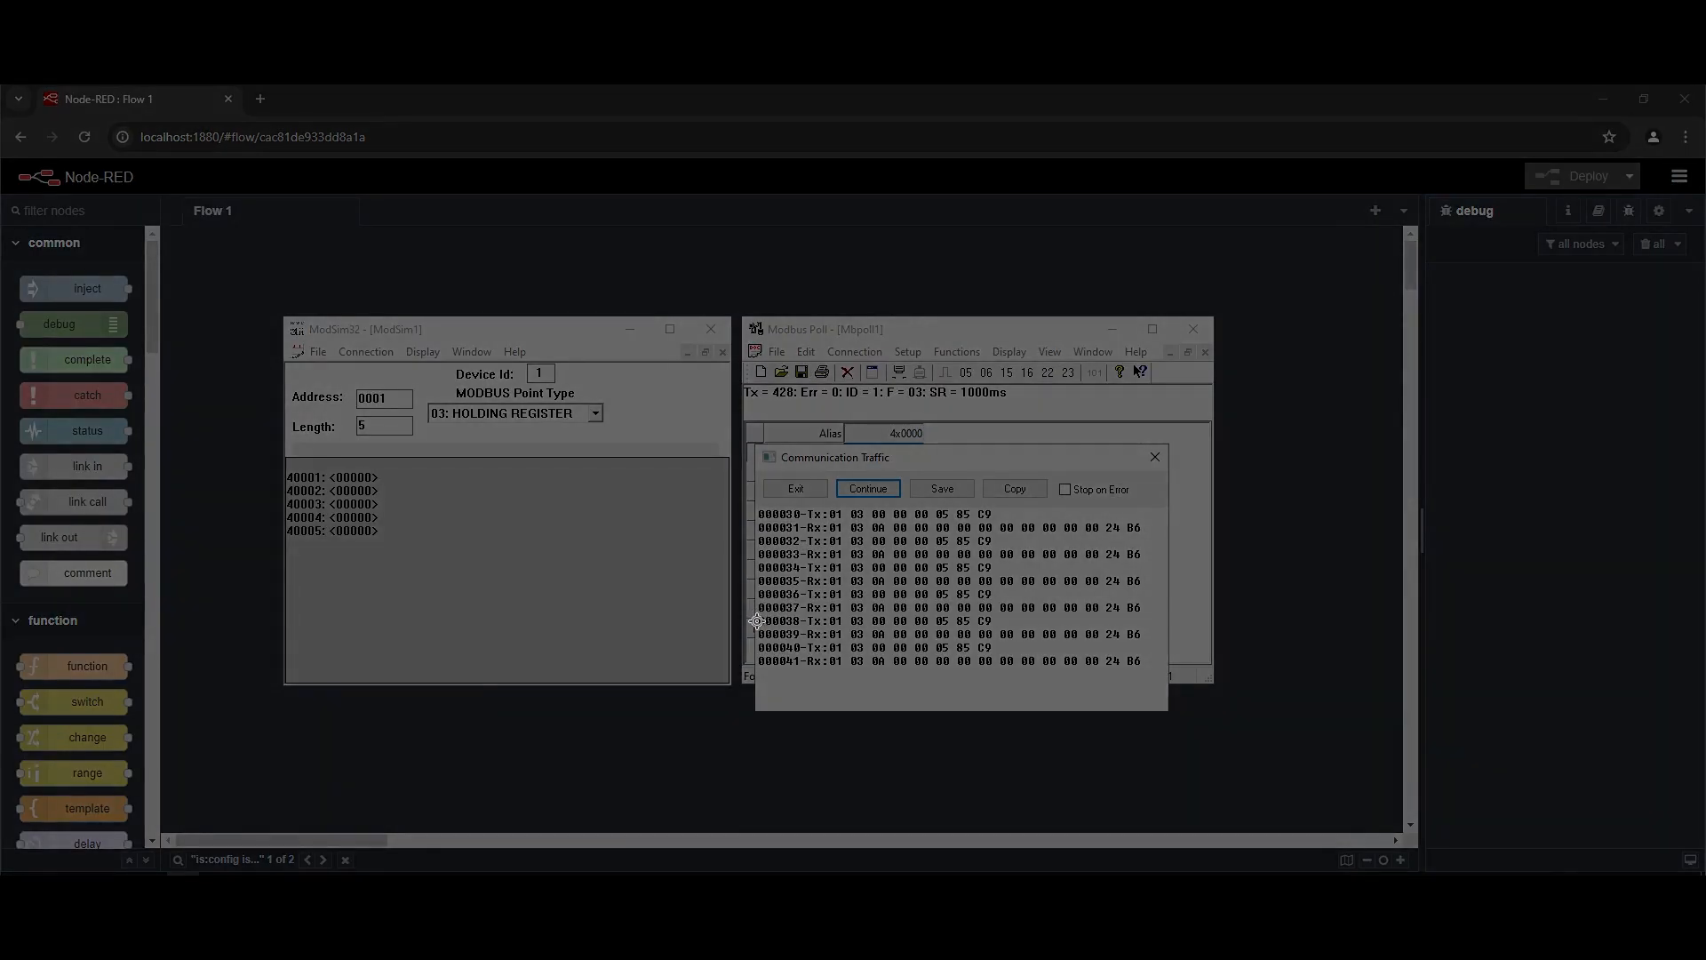
Step: Capture the last Tx and Rx lines of the traffic log and paste the image below the handwritten Modbus notes in OneNote
left_click_drag(752, 635, 1175, 682)
key("alt+Tab")
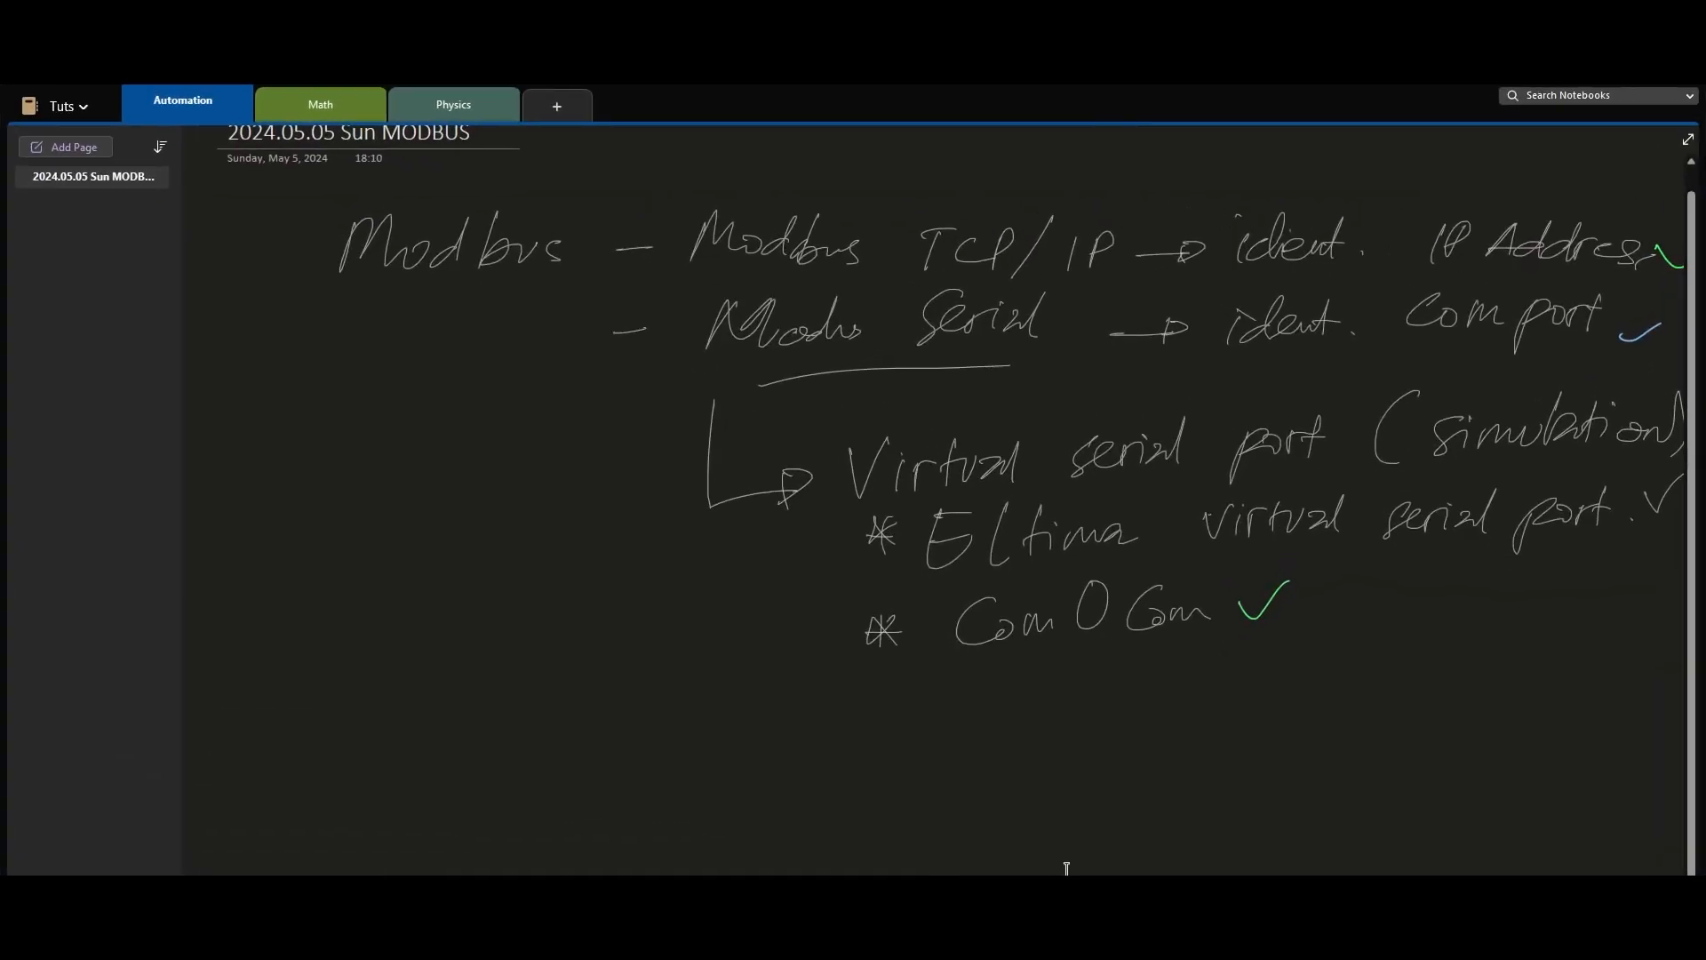
left_click(263, 716)
key("ctrl+v")
left_click(657, 745)
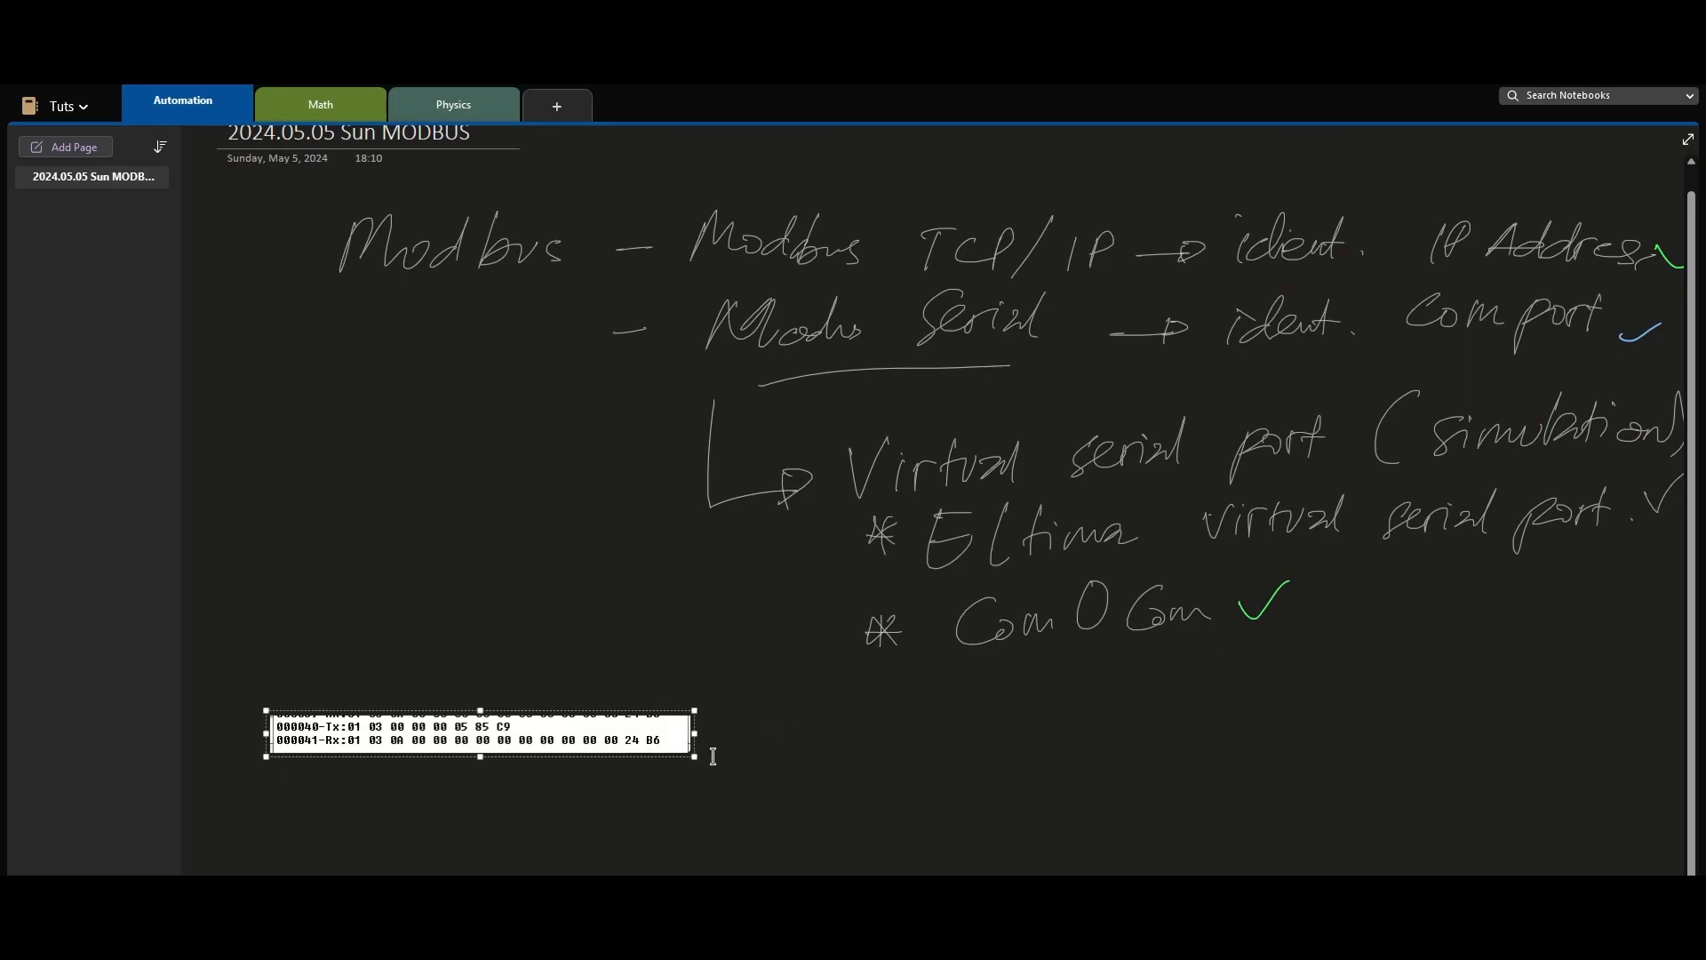
Step: Enlarge the pasted traffic image, switch to full-page view, and circle the start of the Rx line in green ink
left_click_drag(690, 751, 934, 778)
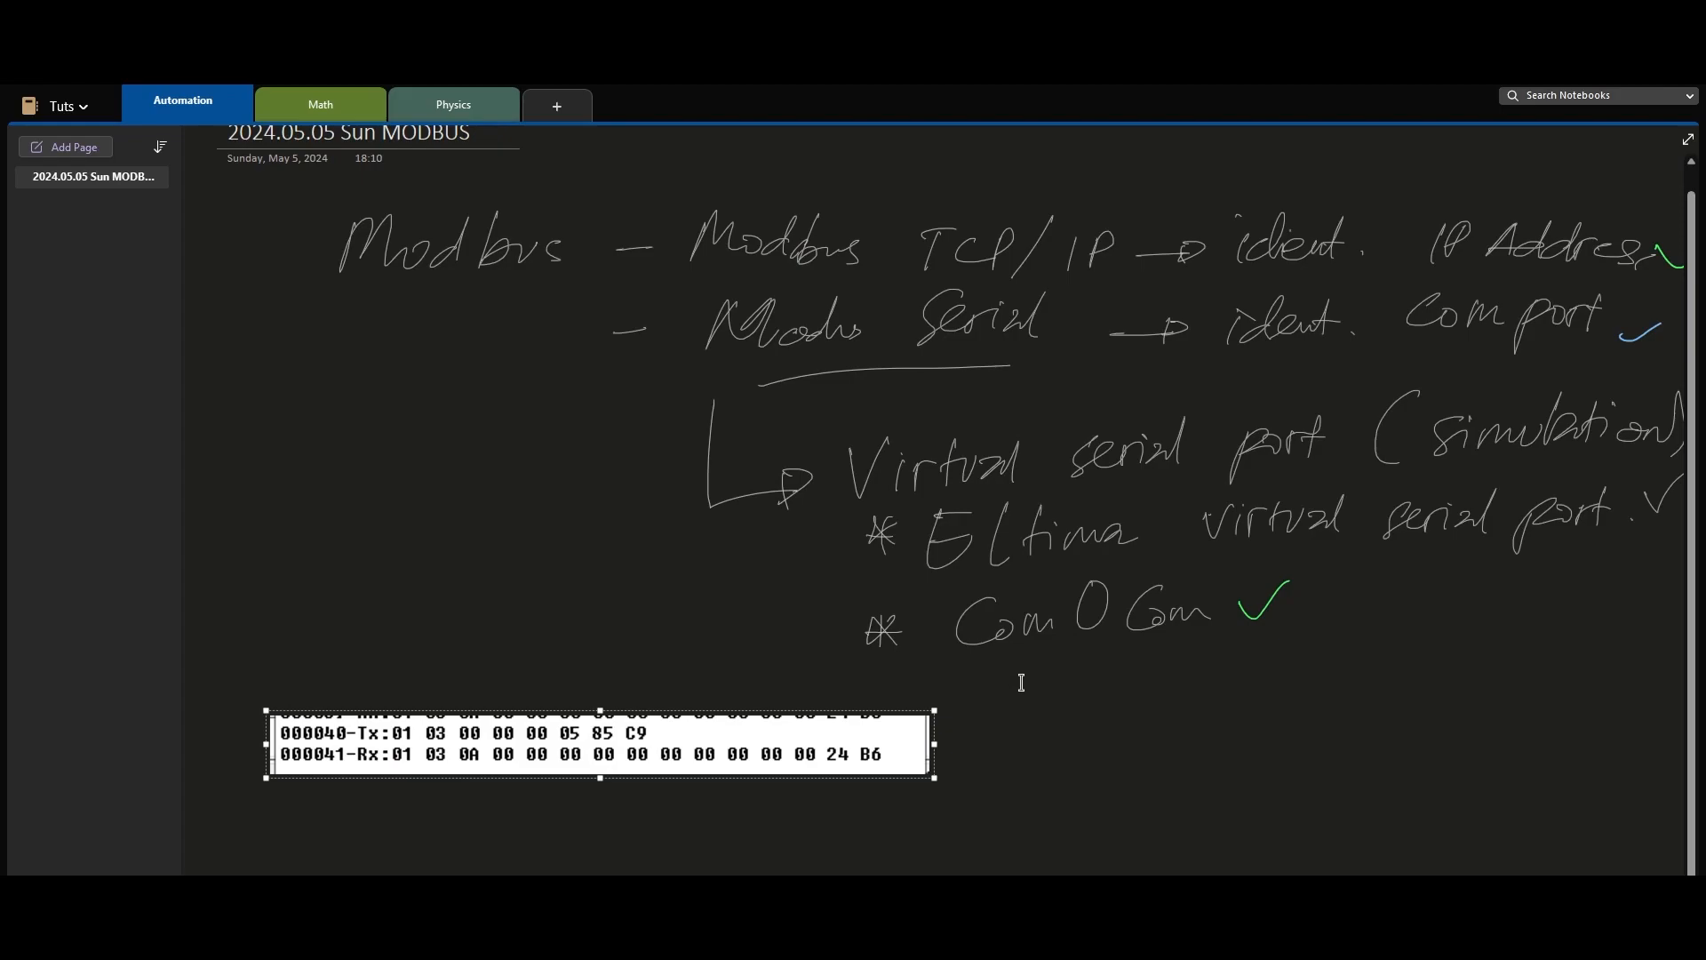
left_click(1687, 139)
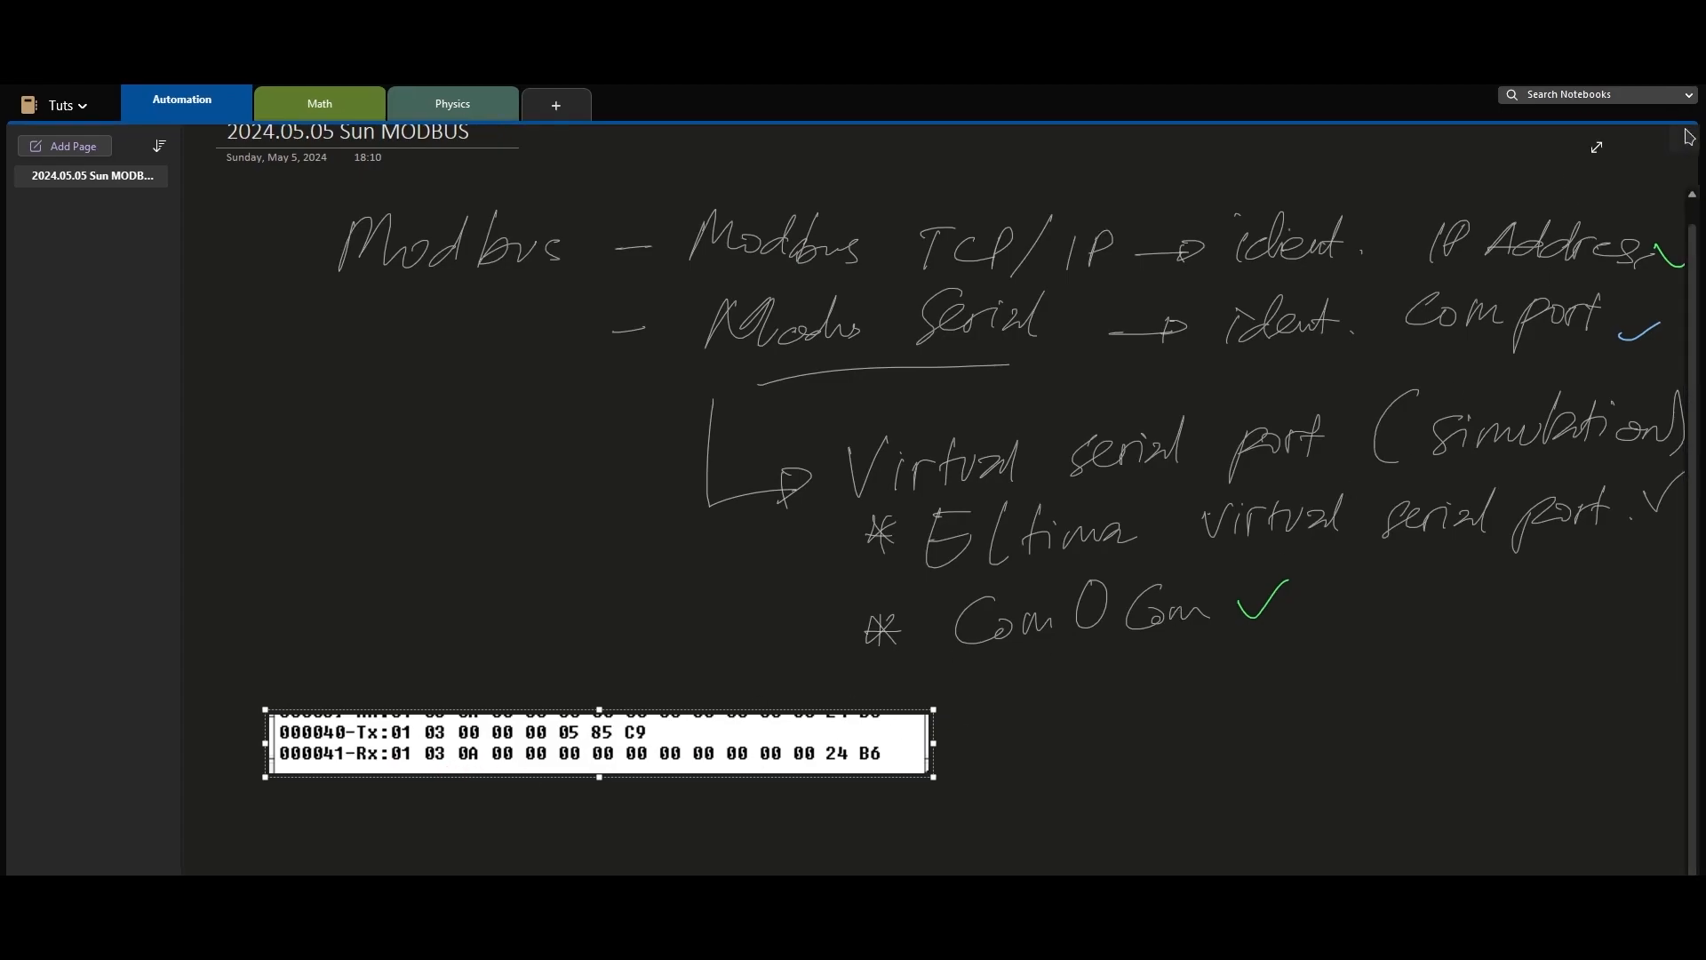
mouse_move(75, 669)
left_mouse_down()
mouse_move(169, 717)
mouse_move(186, 659)
left_mouse_up()
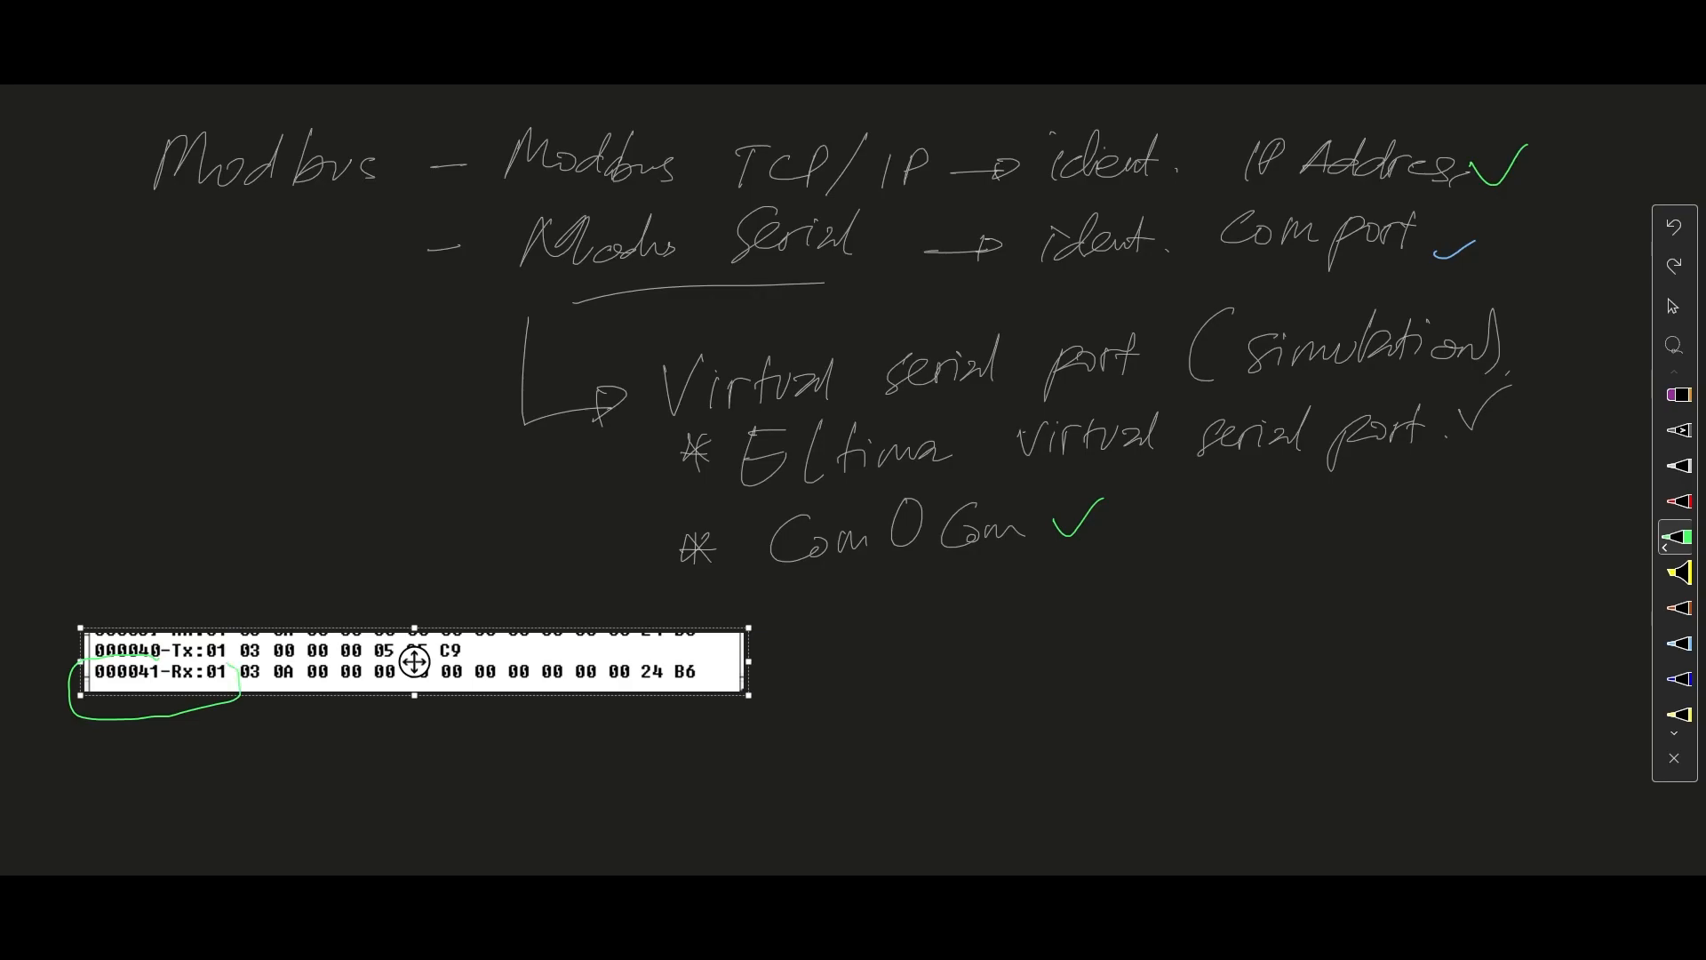
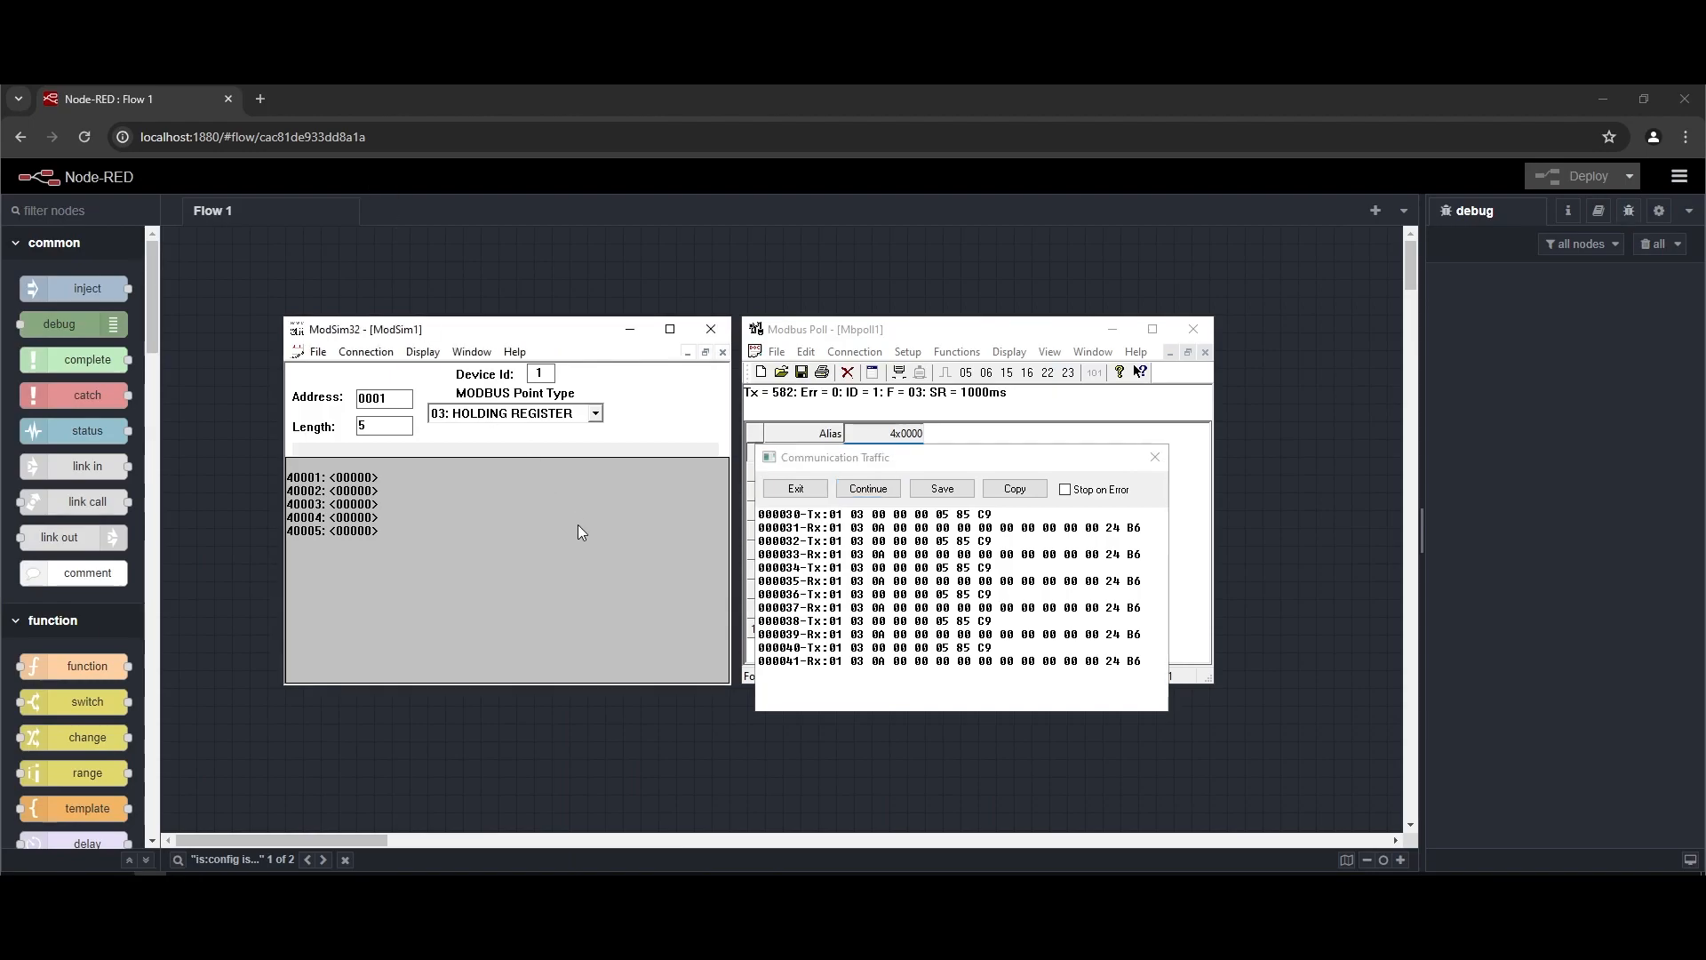
Step: Back in Modbus Poll, exit the stopped communication traffic log and reopen it to record live traffic
left_click_drag(940, 458, 957, 495)
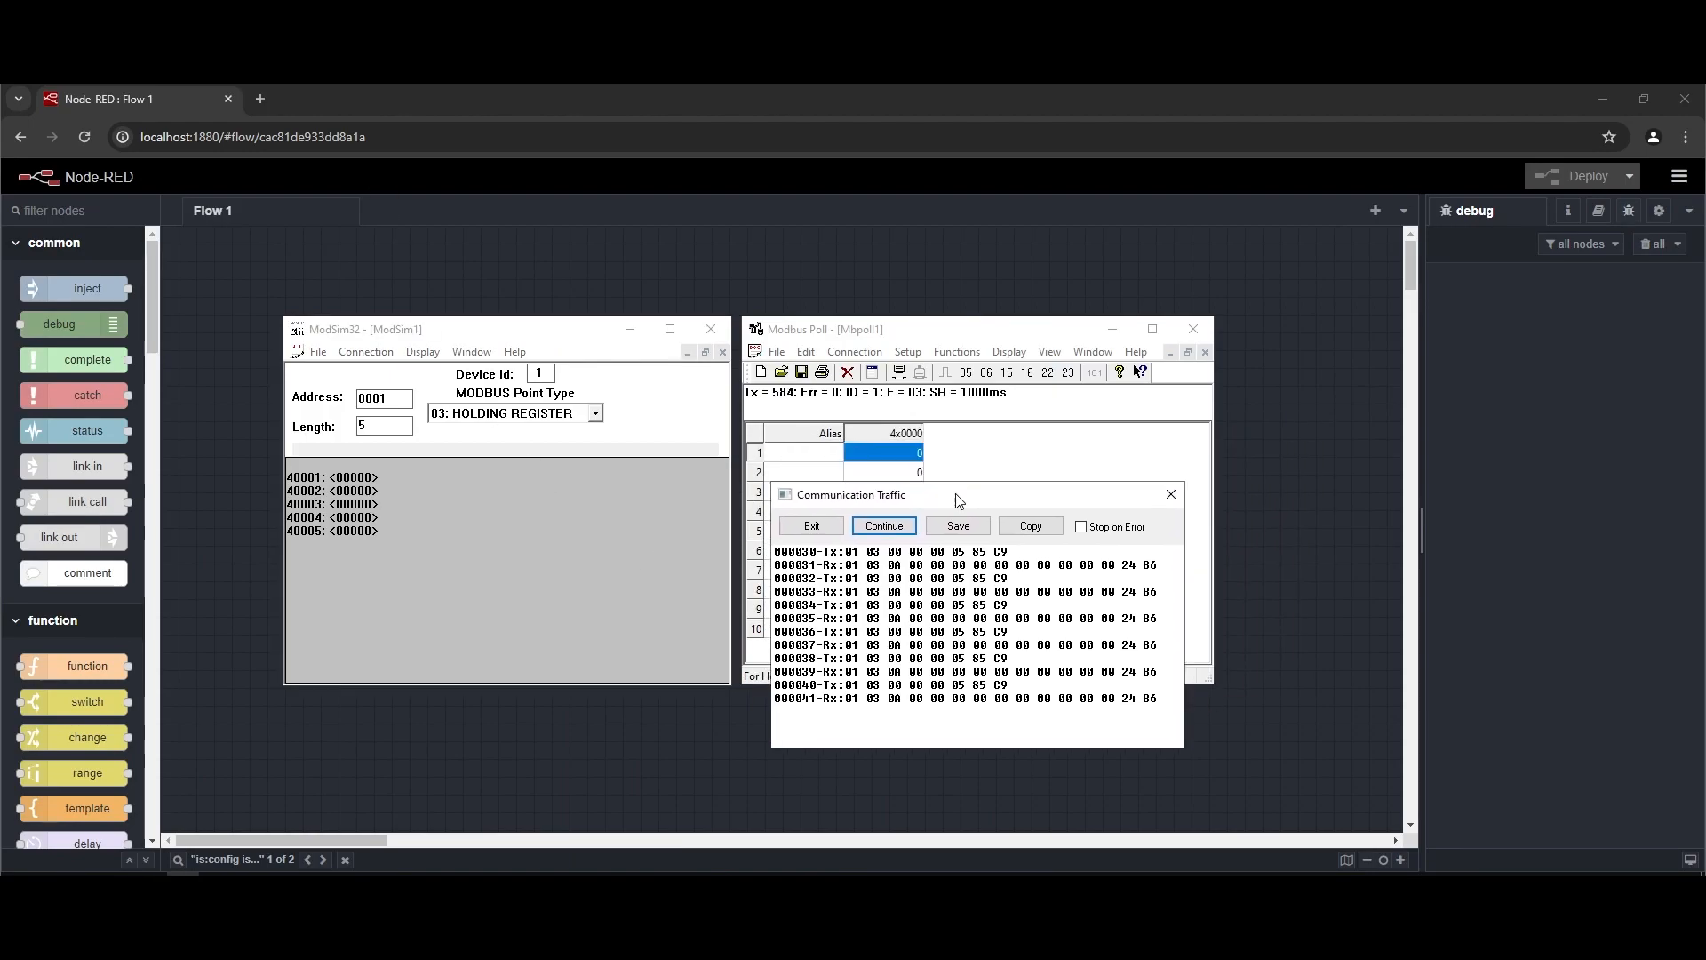
left_click(810, 534)
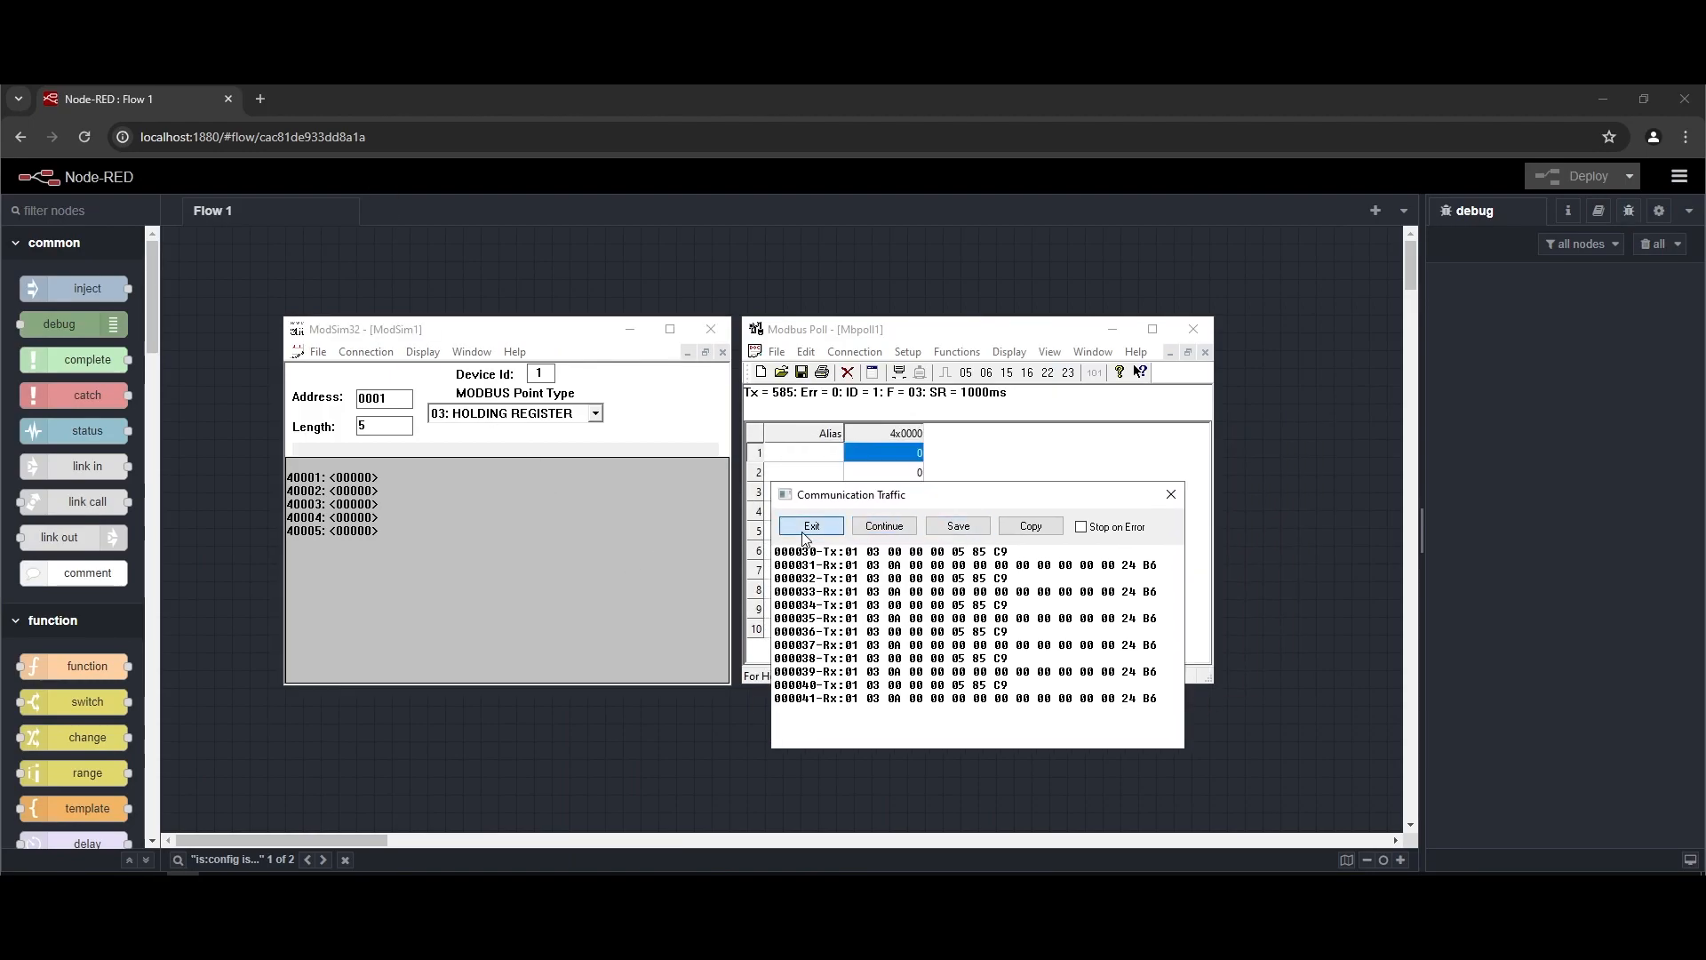
left_click(1011, 353)
left_click(1049, 643)
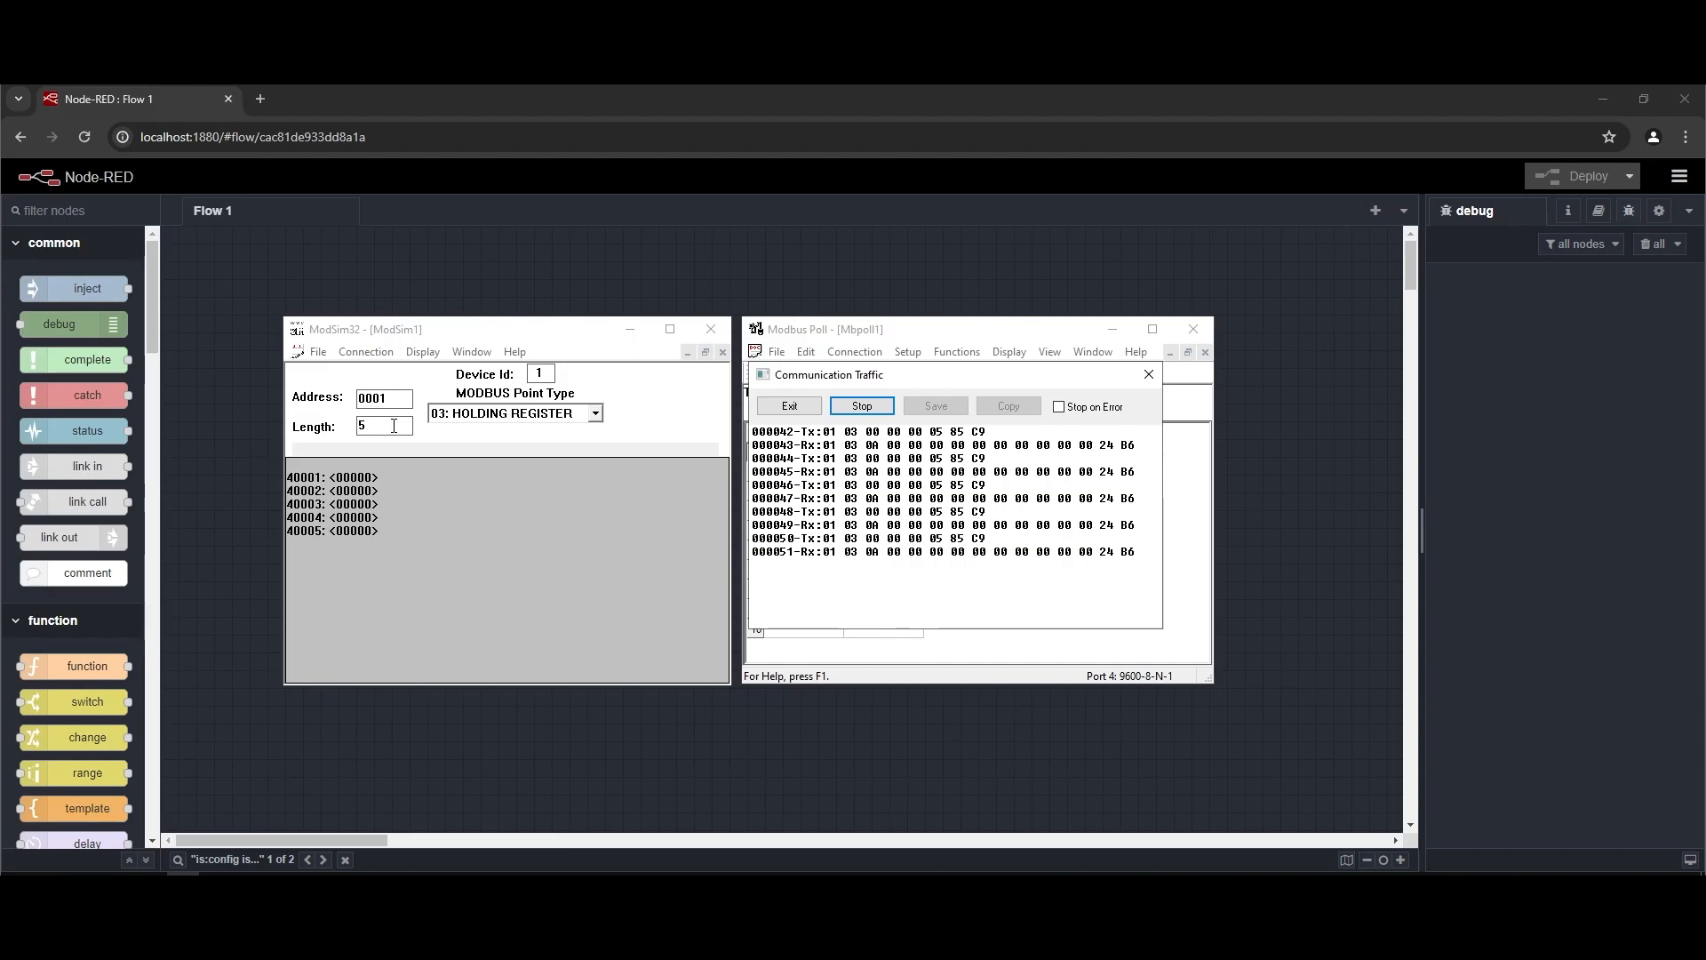
Step: Move the Communication Traffic window clear of the ModSim32 and Modbus Poll windows
left_click_drag(887, 380, 878, 538)
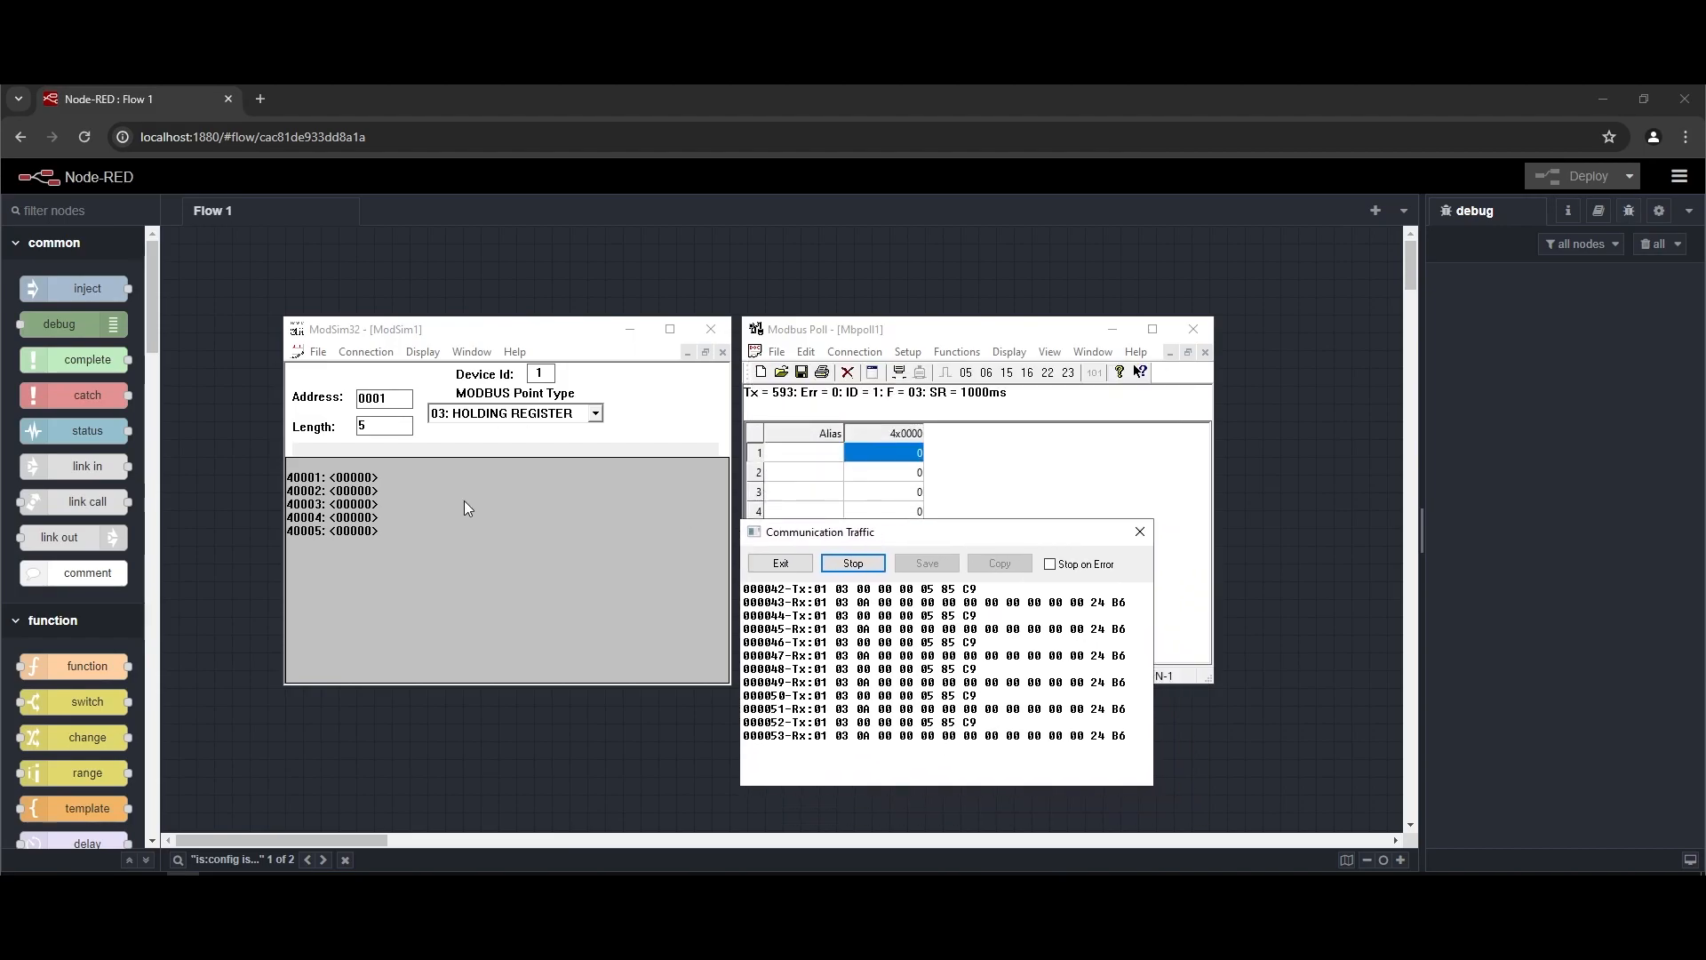
left_click(371, 427)
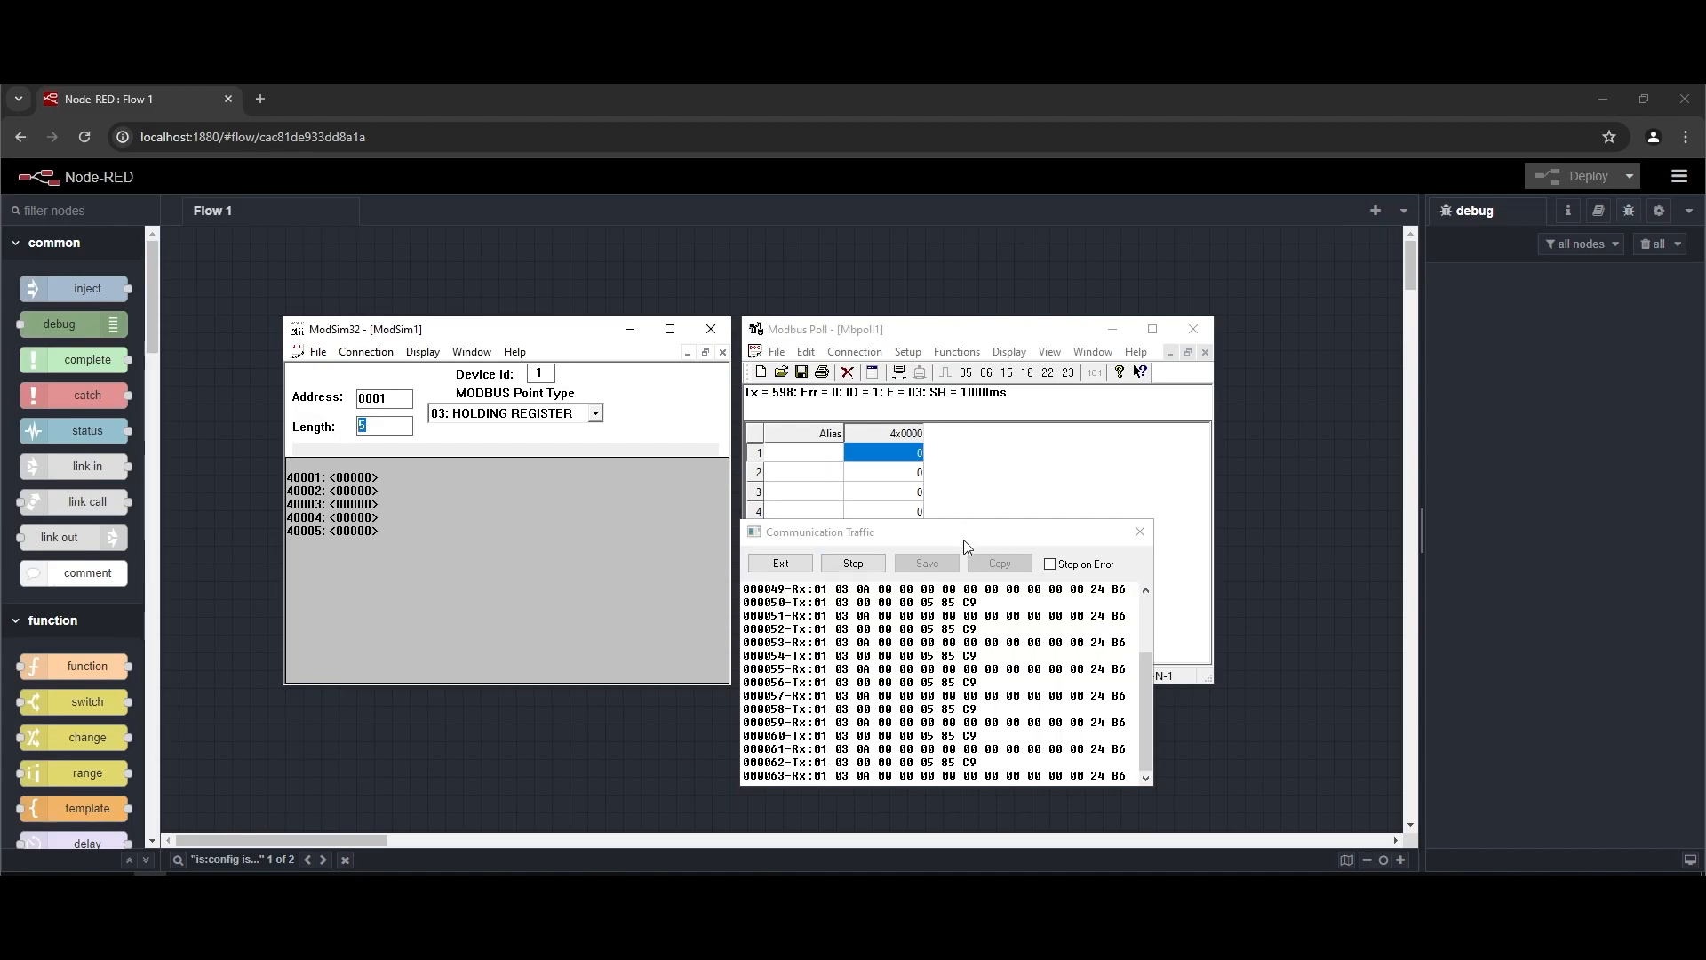
left_click_drag(964, 540, 1527, 301)
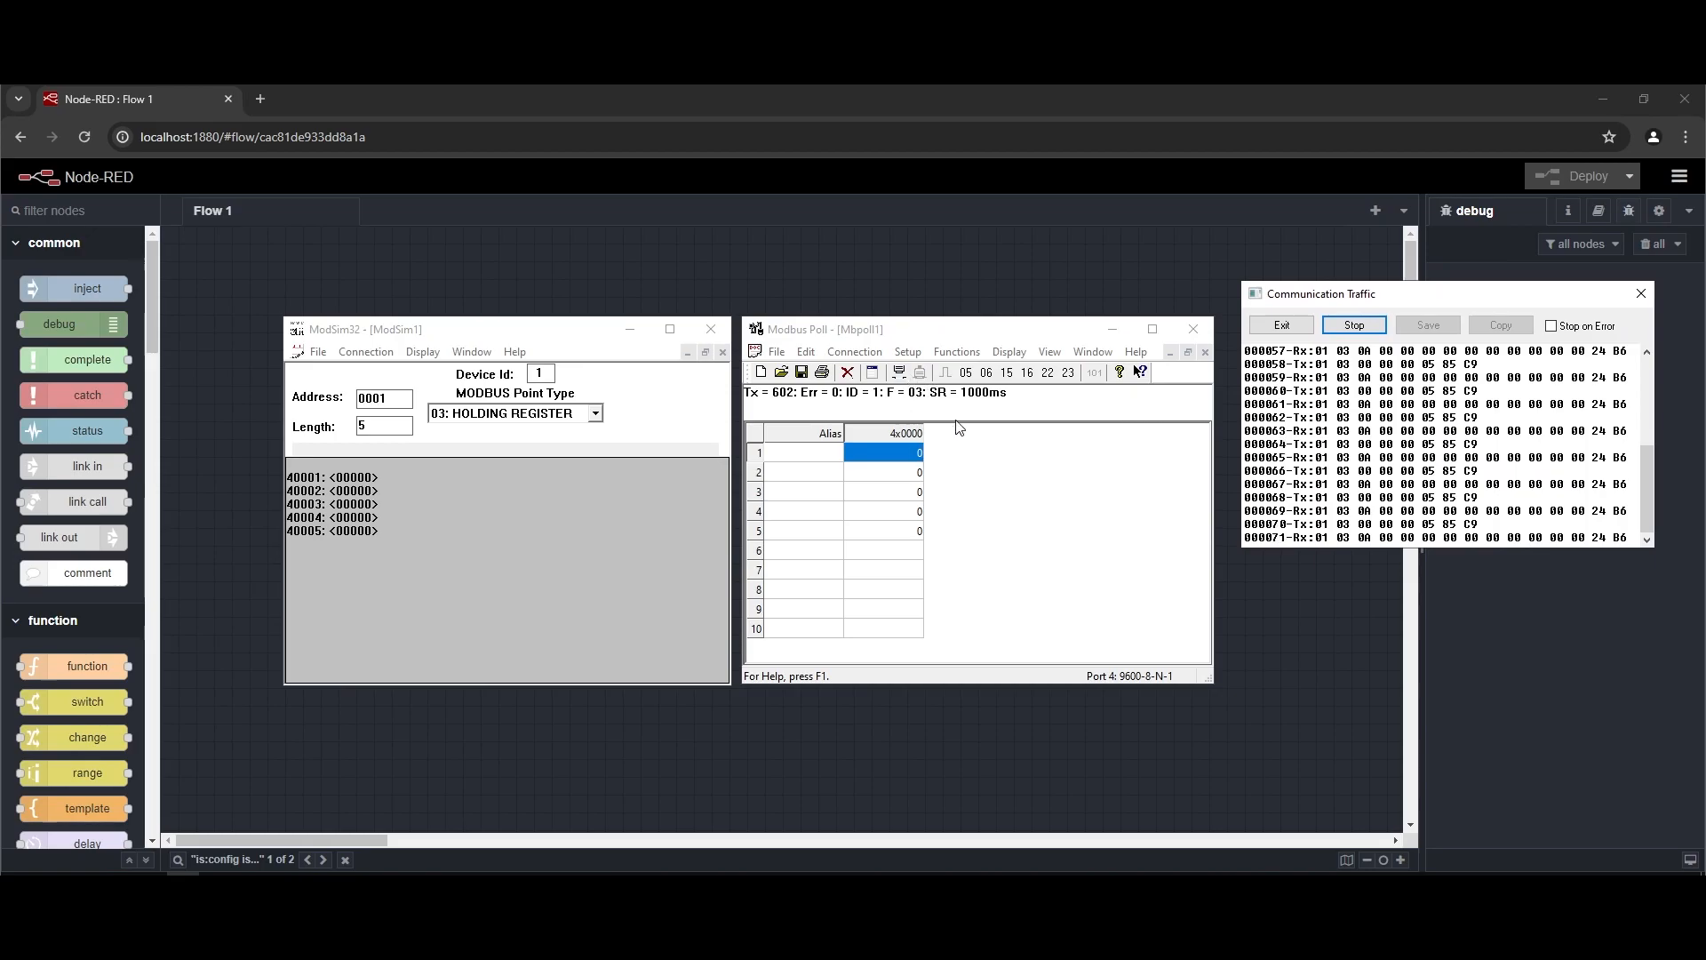
Step: Set the quantity to 3 in Modbus Poll's read/write definition and apply it
left_click(934, 325)
right_click(1037, 484)
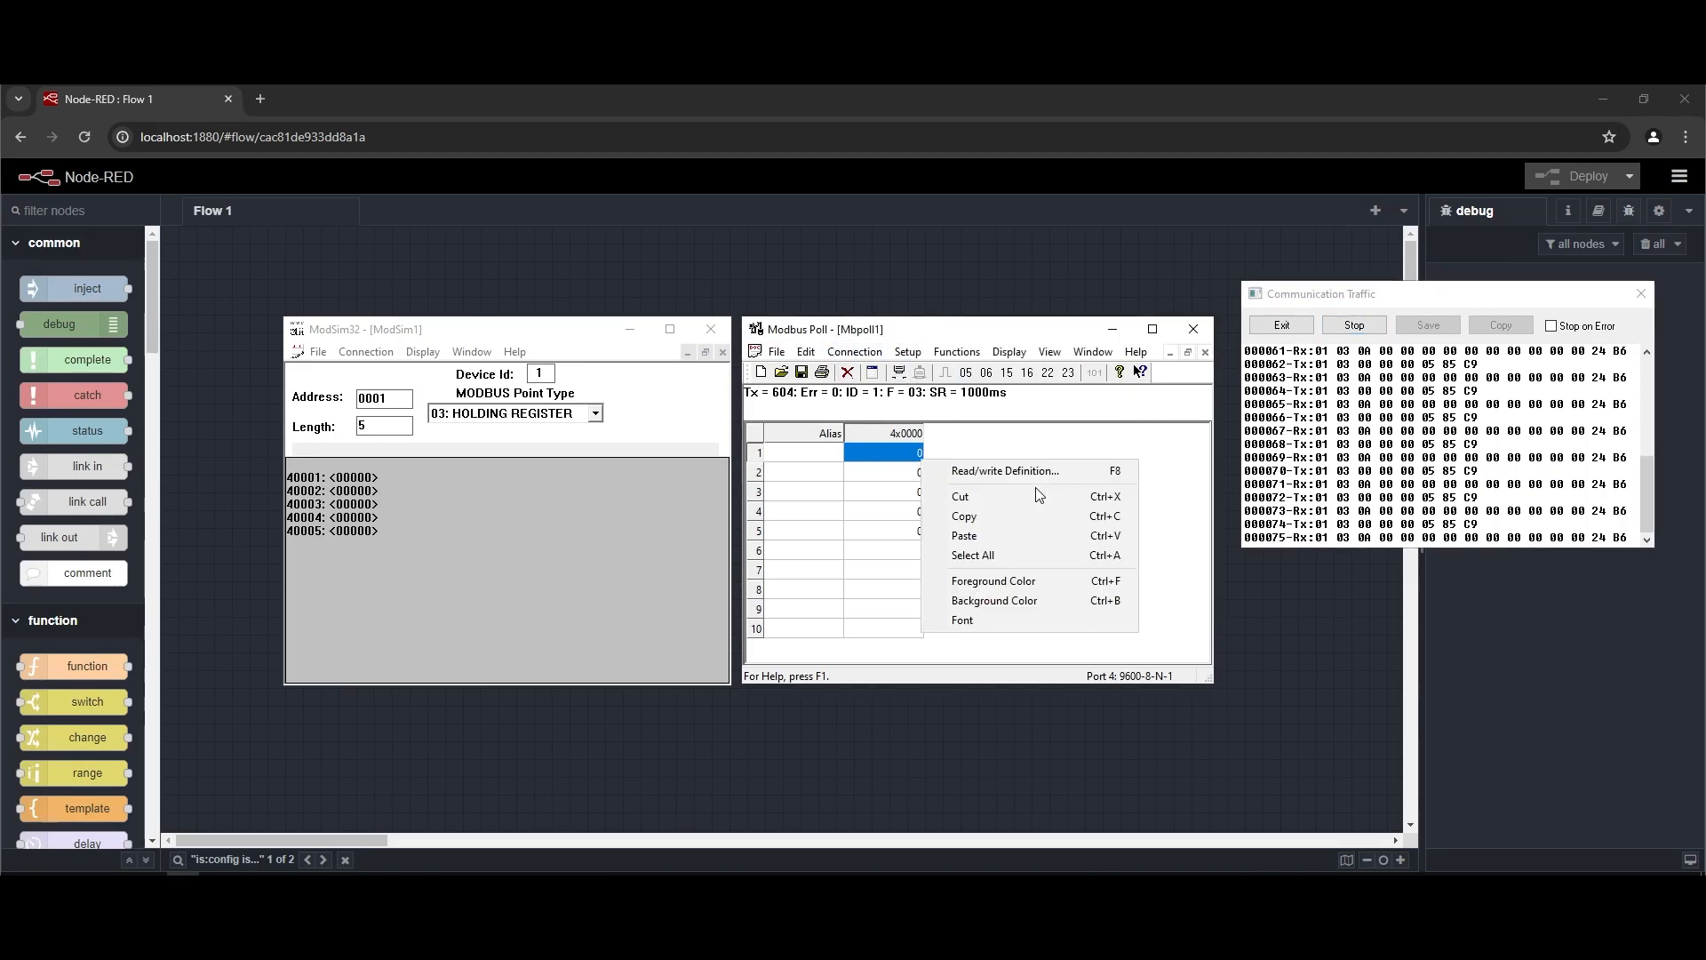
left_click(1028, 478)
left_click(899, 478)
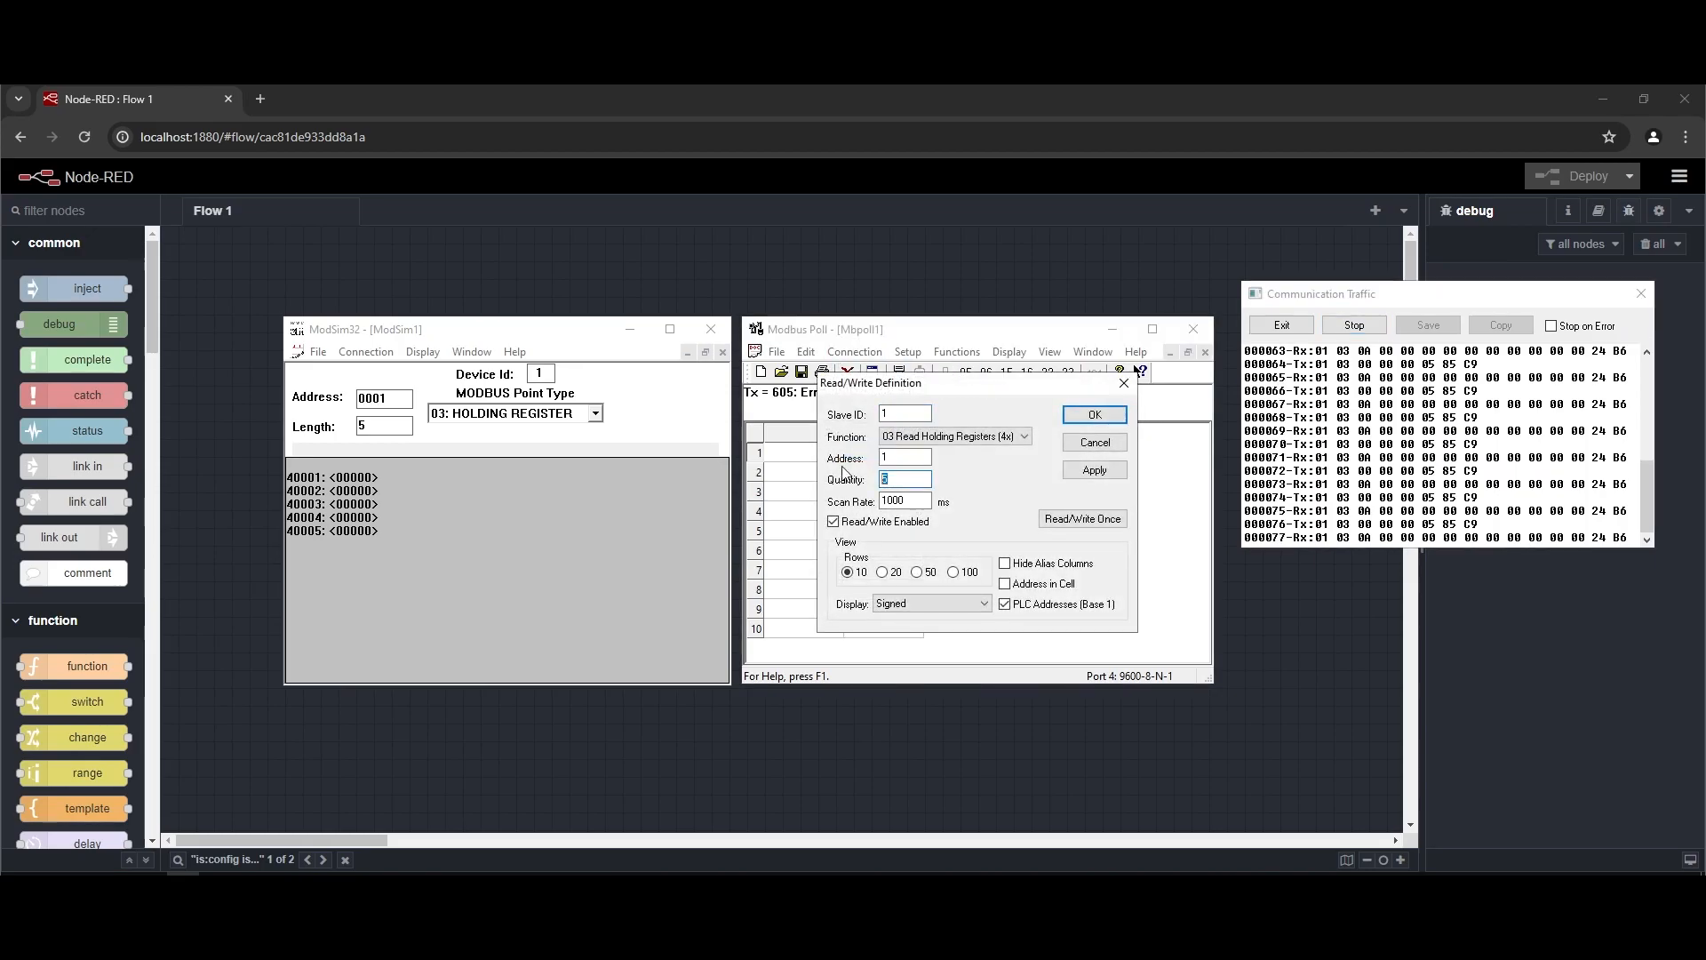
type("3")
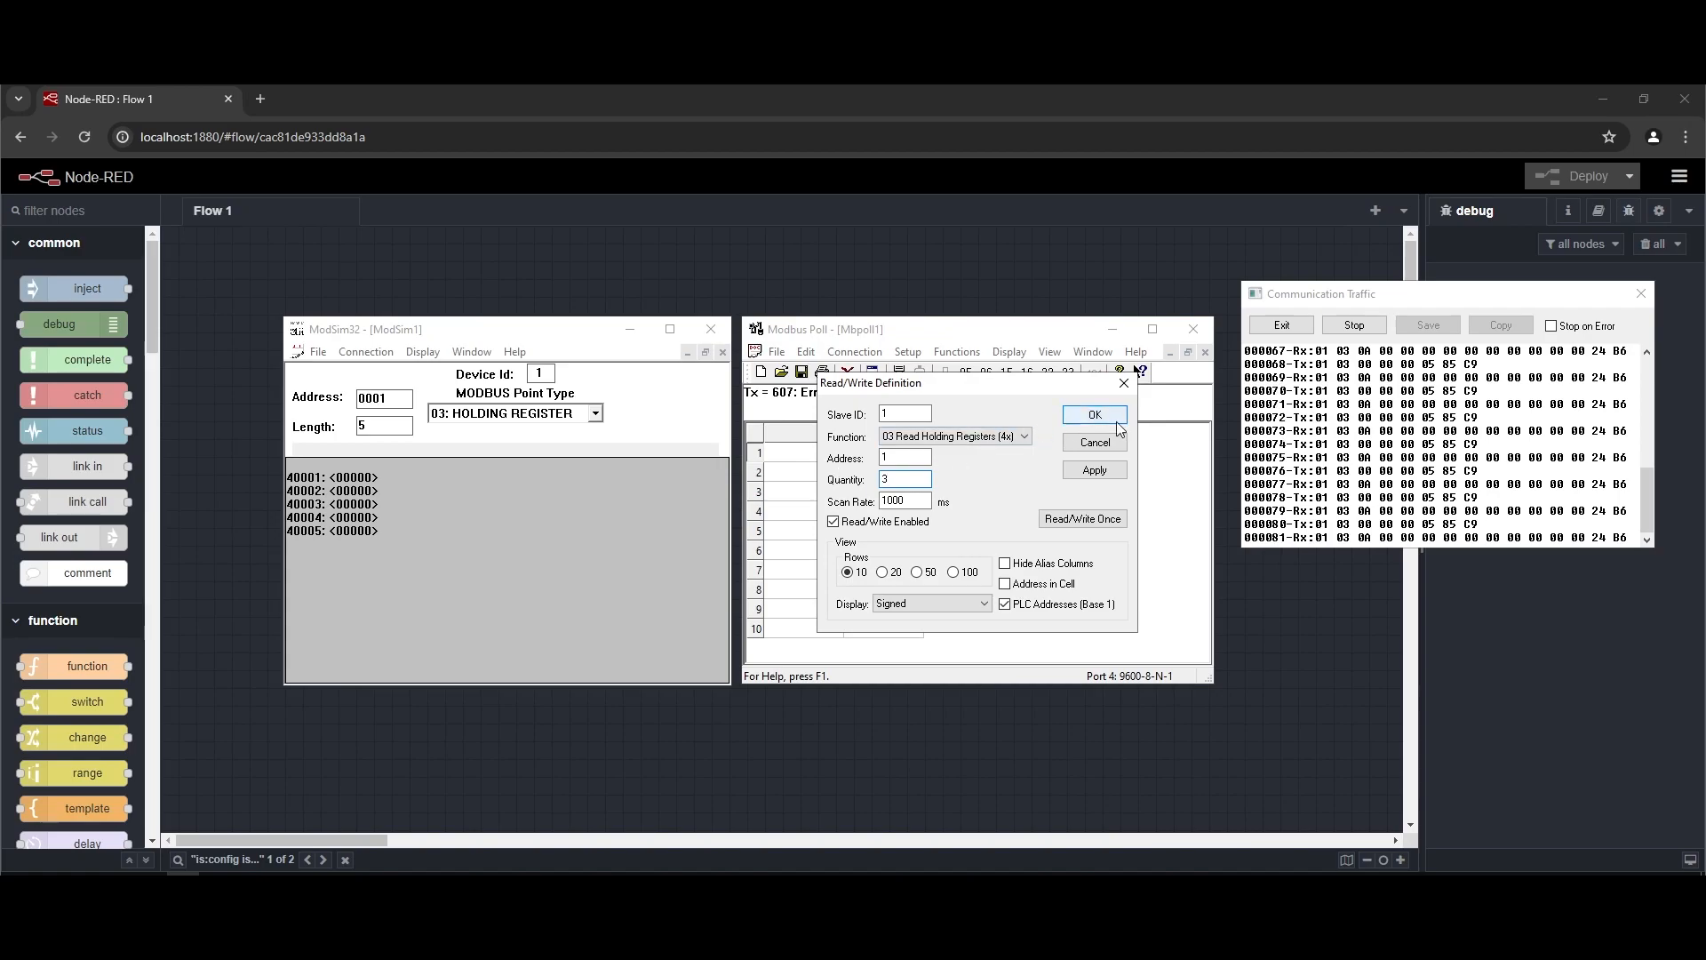
left_click(1105, 416)
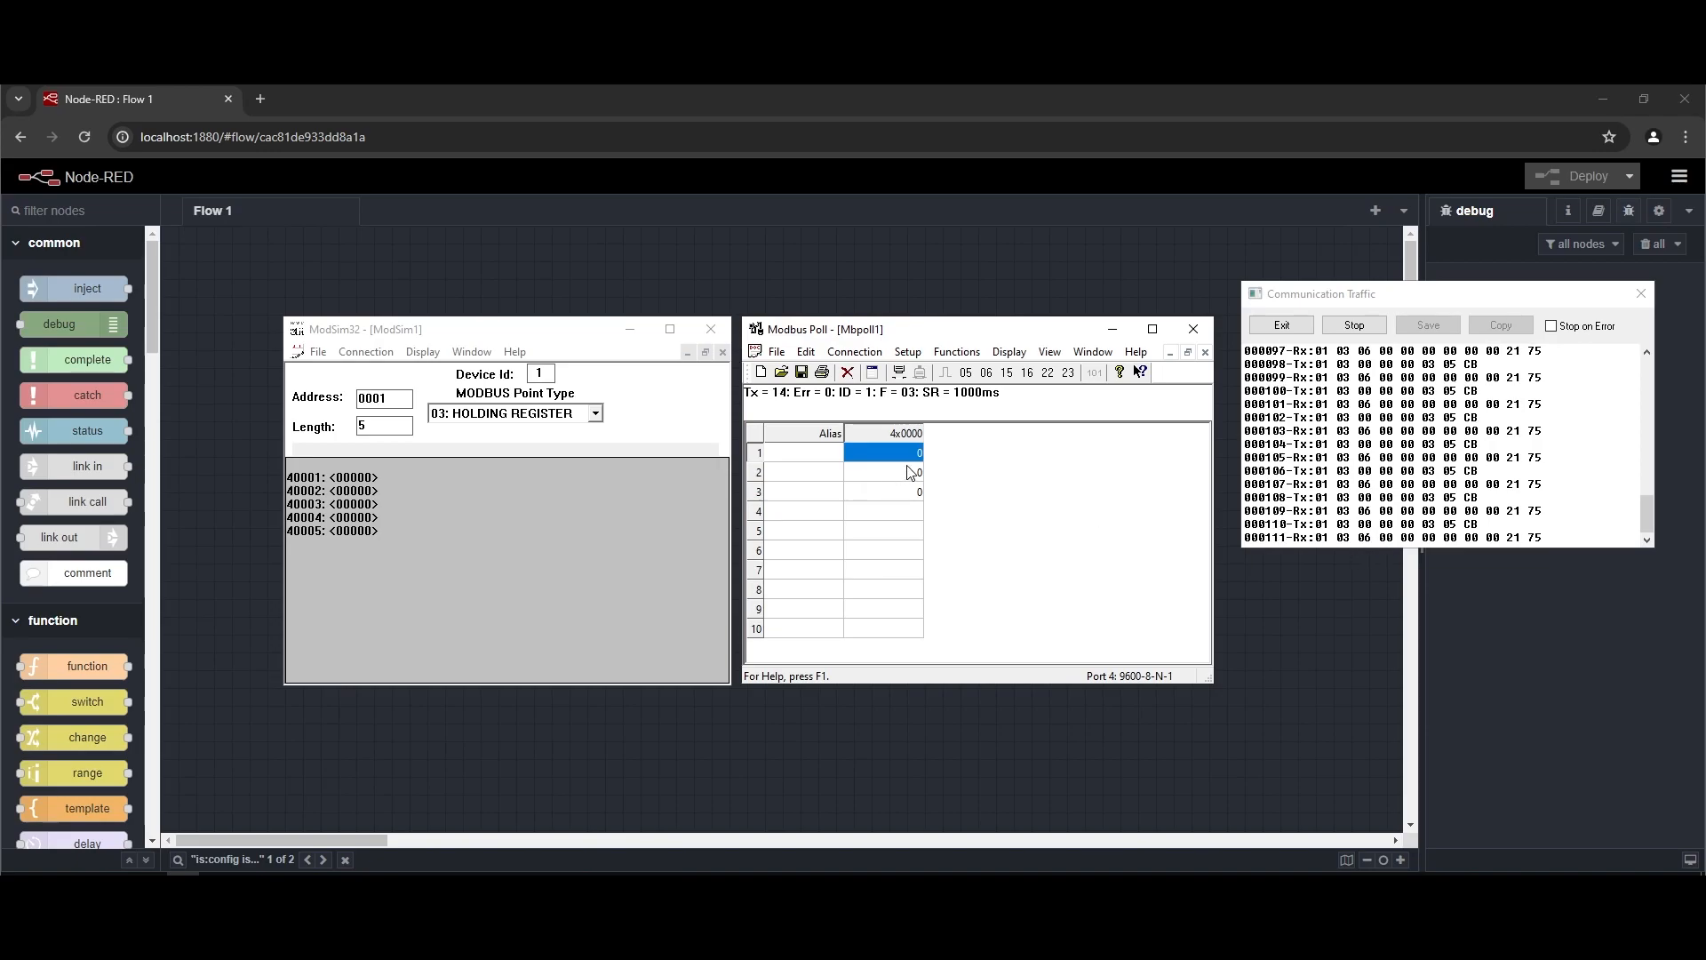
Step: Write the value 10 to holding register 40001 in ModSim32
double_click(368, 481)
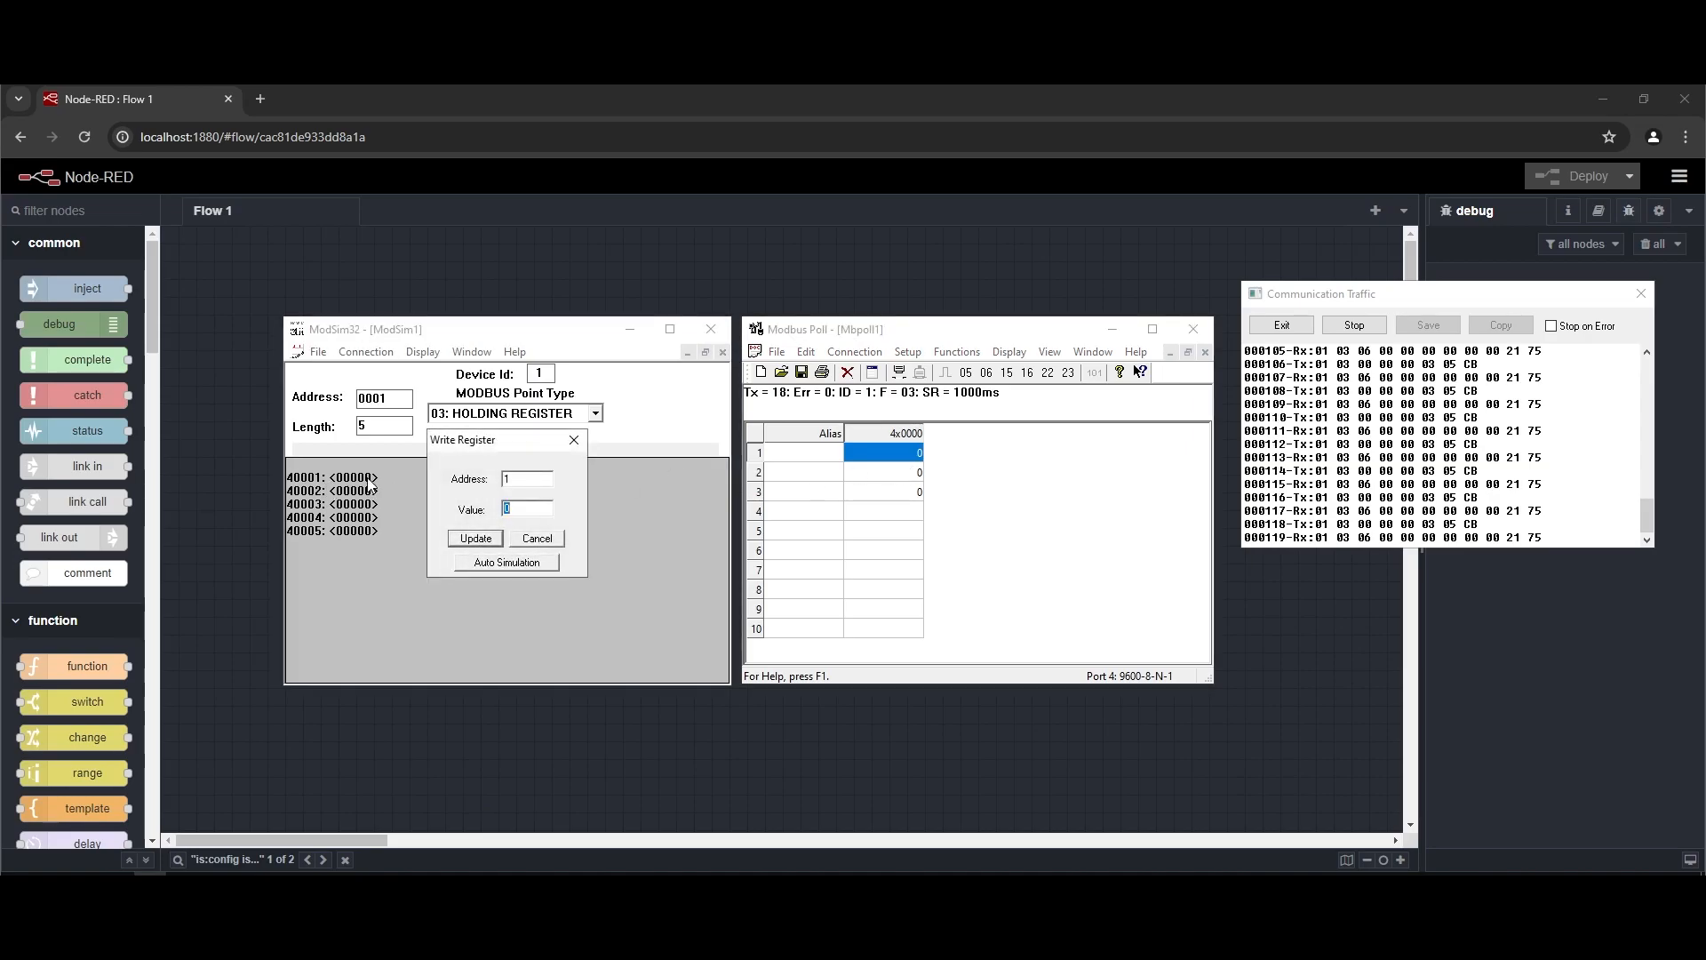
type("10")
left_click(475, 539)
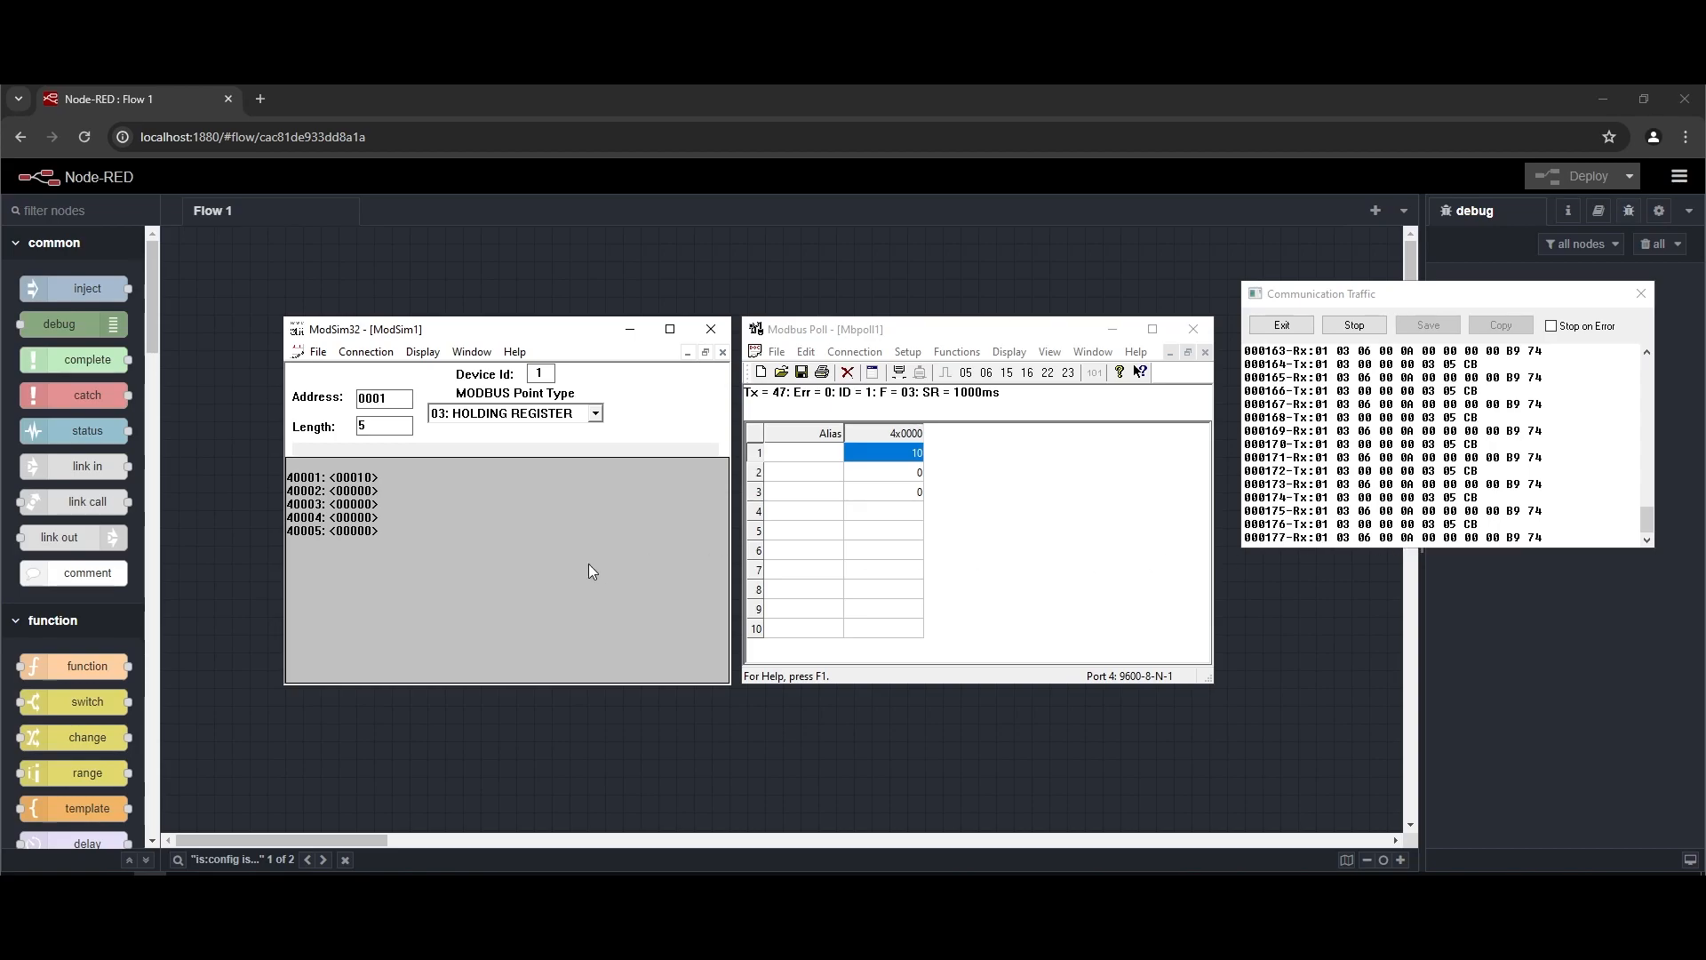
Step: Change the ModSim32 device ID to 2 and set the matching slave ID 2 in Modbus Poll's read/write definition
double_click(539, 373)
type("2")
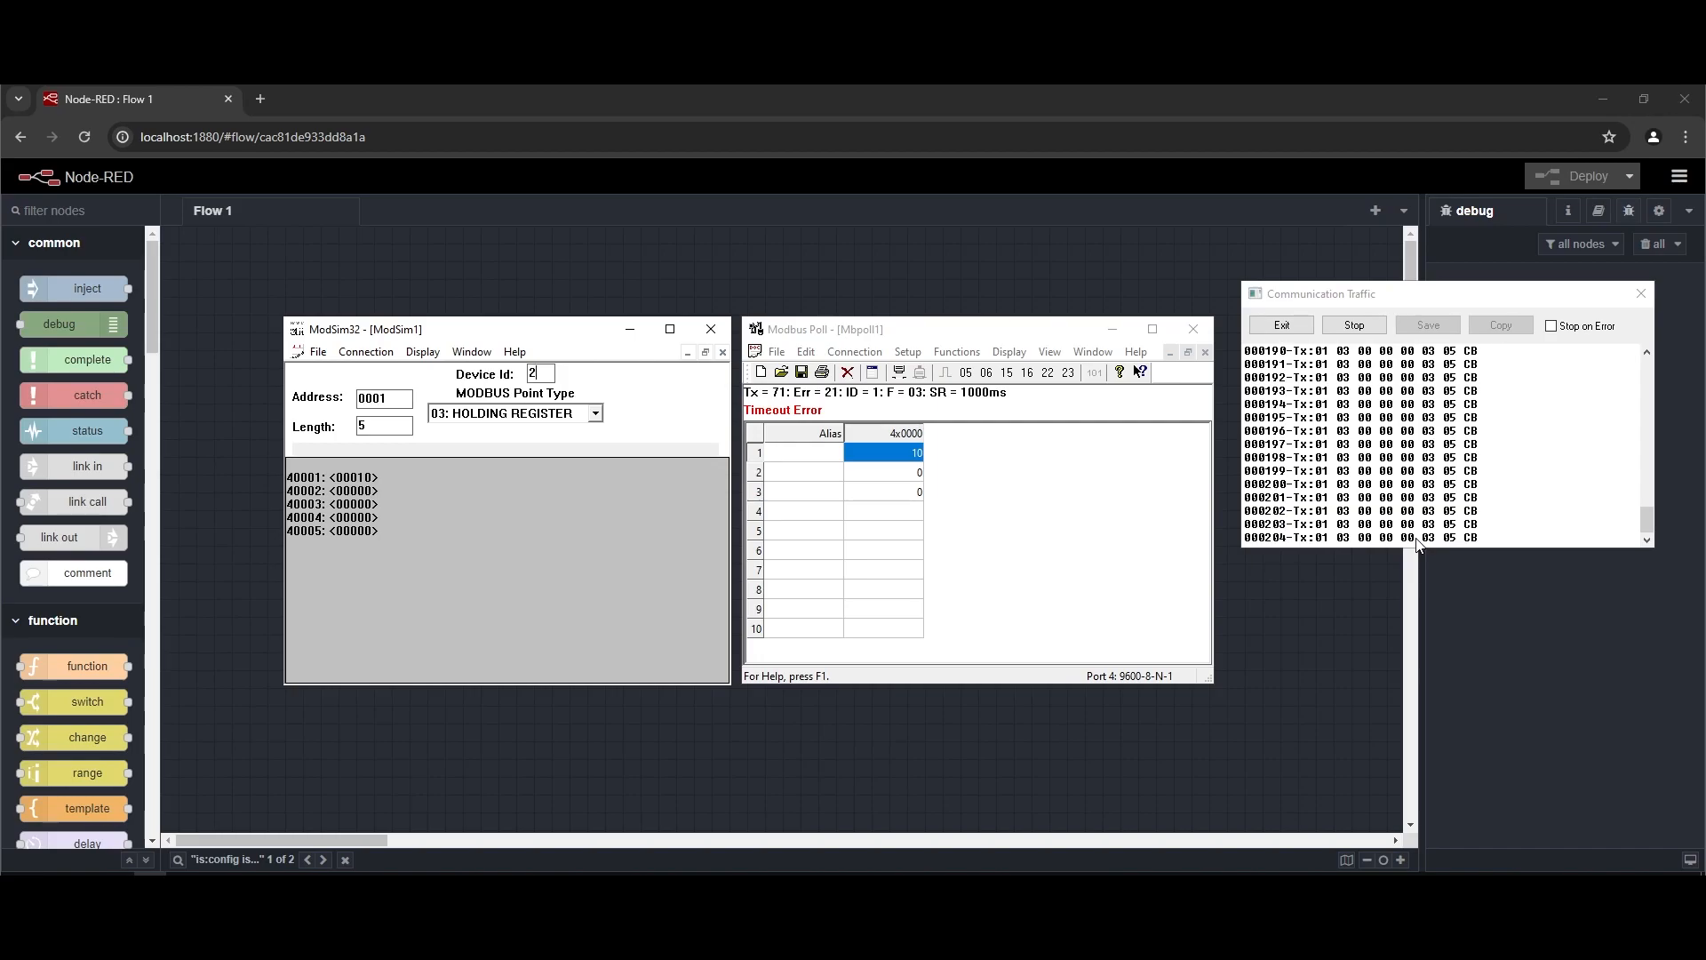
right_click(937, 455)
left_click(959, 464)
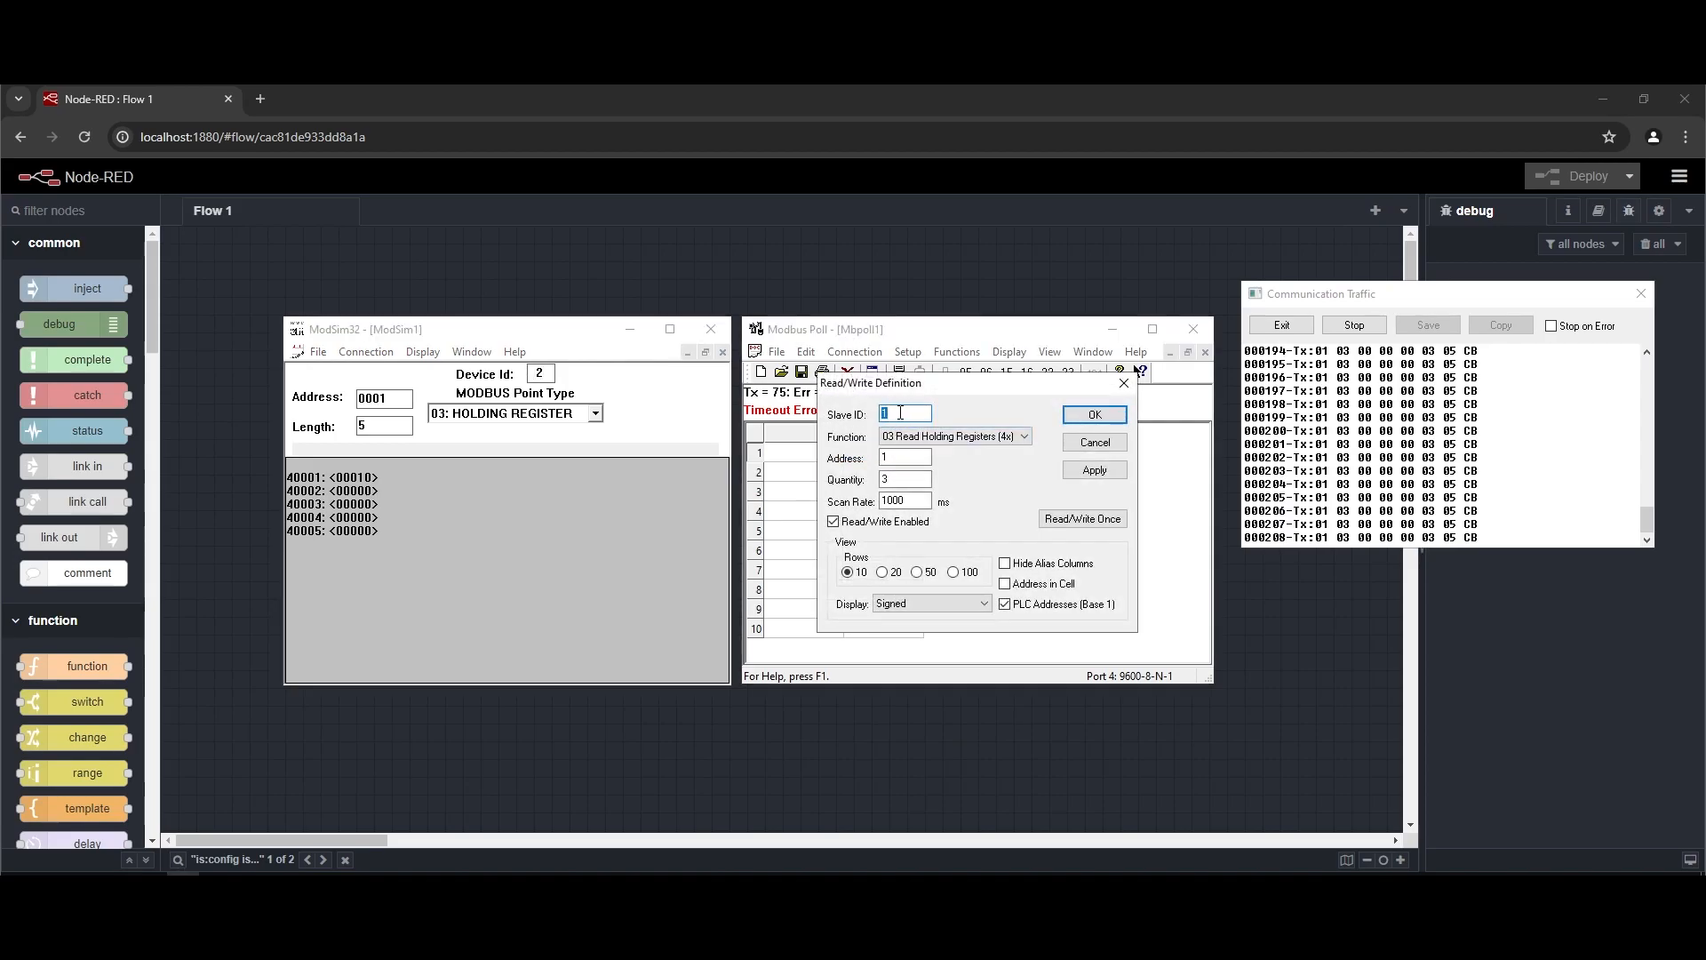
type("2")
left_click(1107, 419)
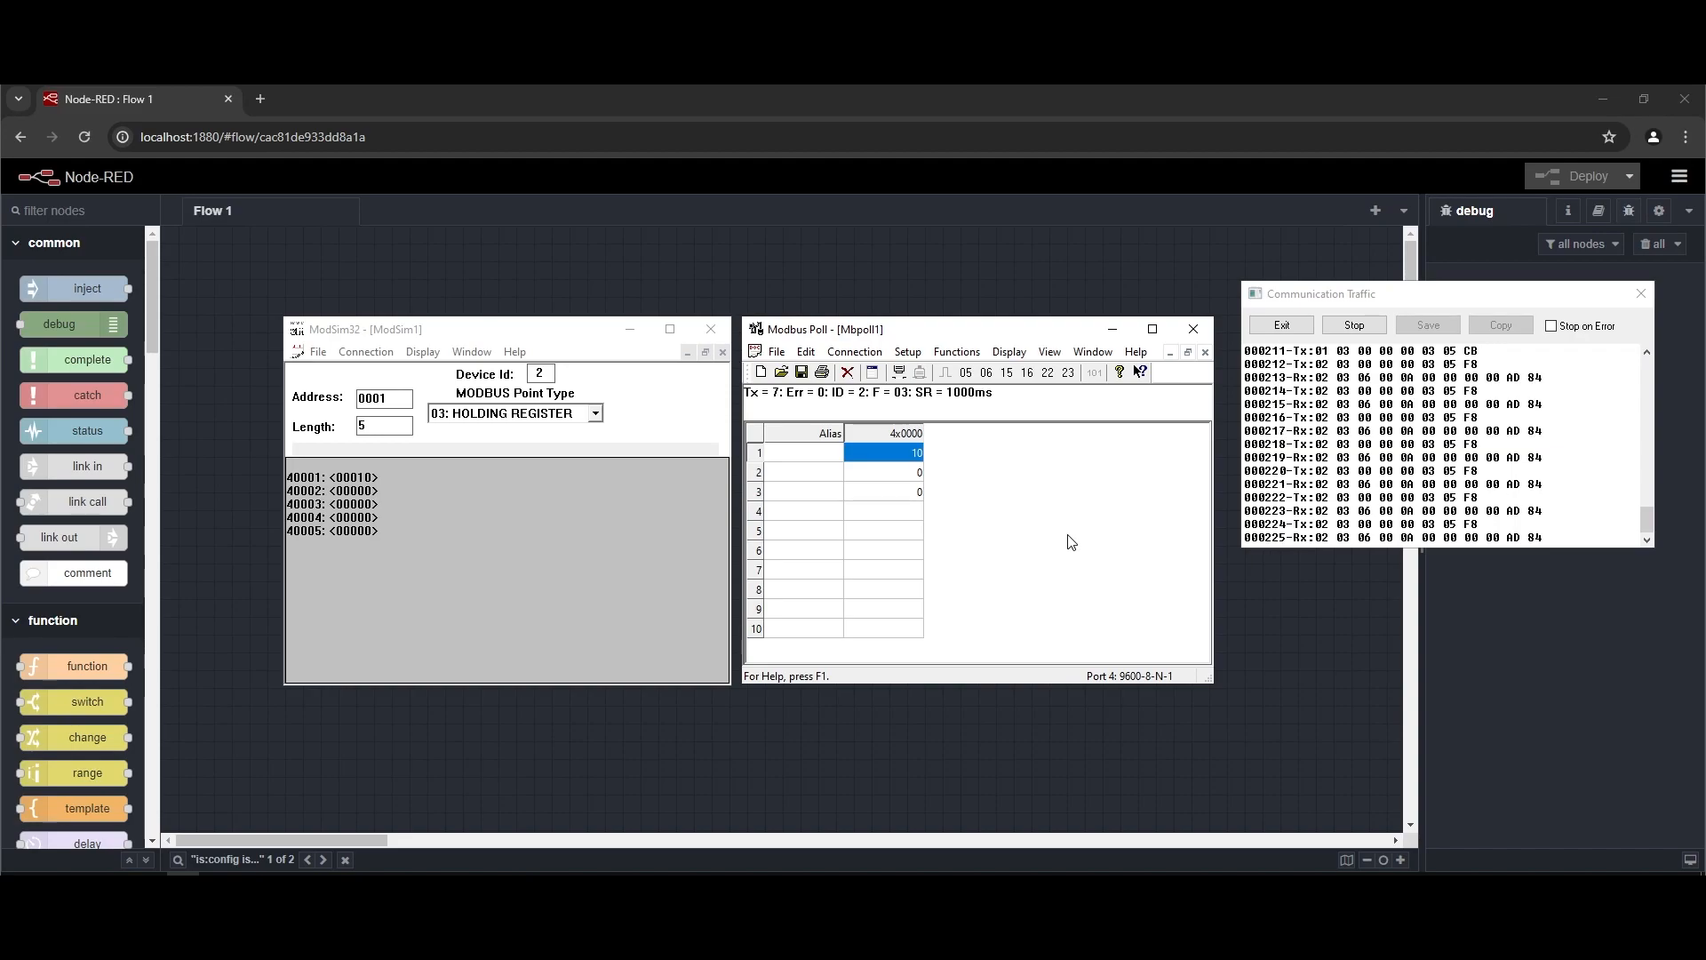
Step: Switch to OneNote and review the handwritten annotations on the captured Tx/Rx frames
left_click(990, 891)
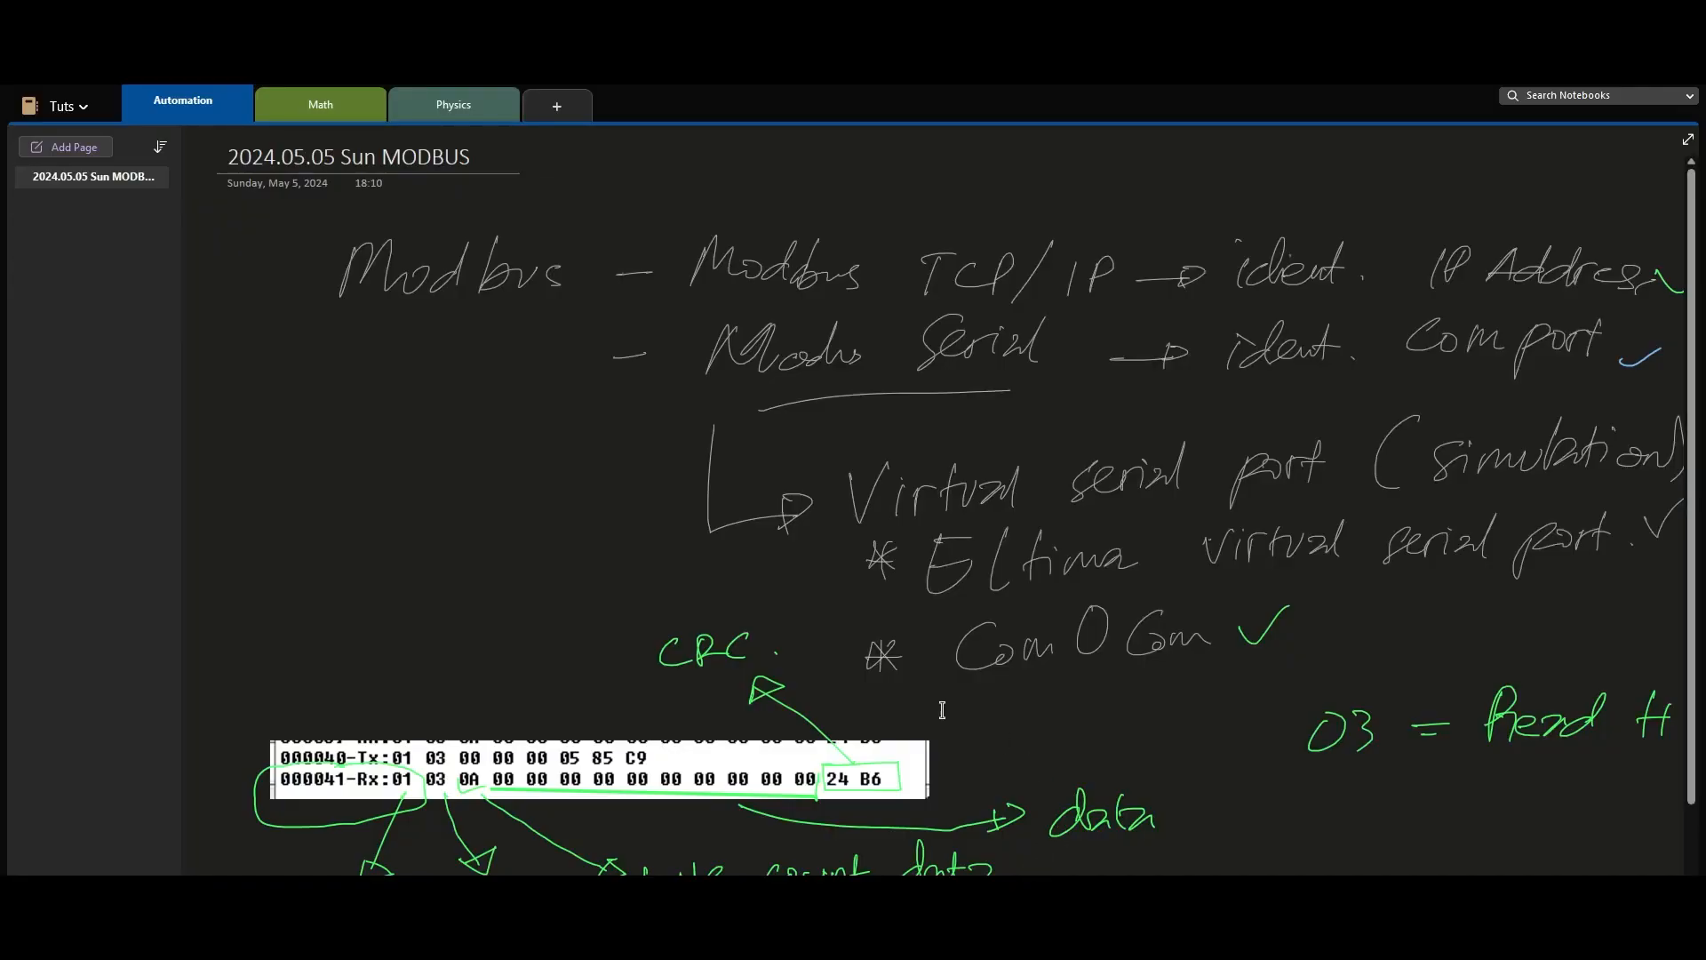
scroll(942, 708, "down", 2)
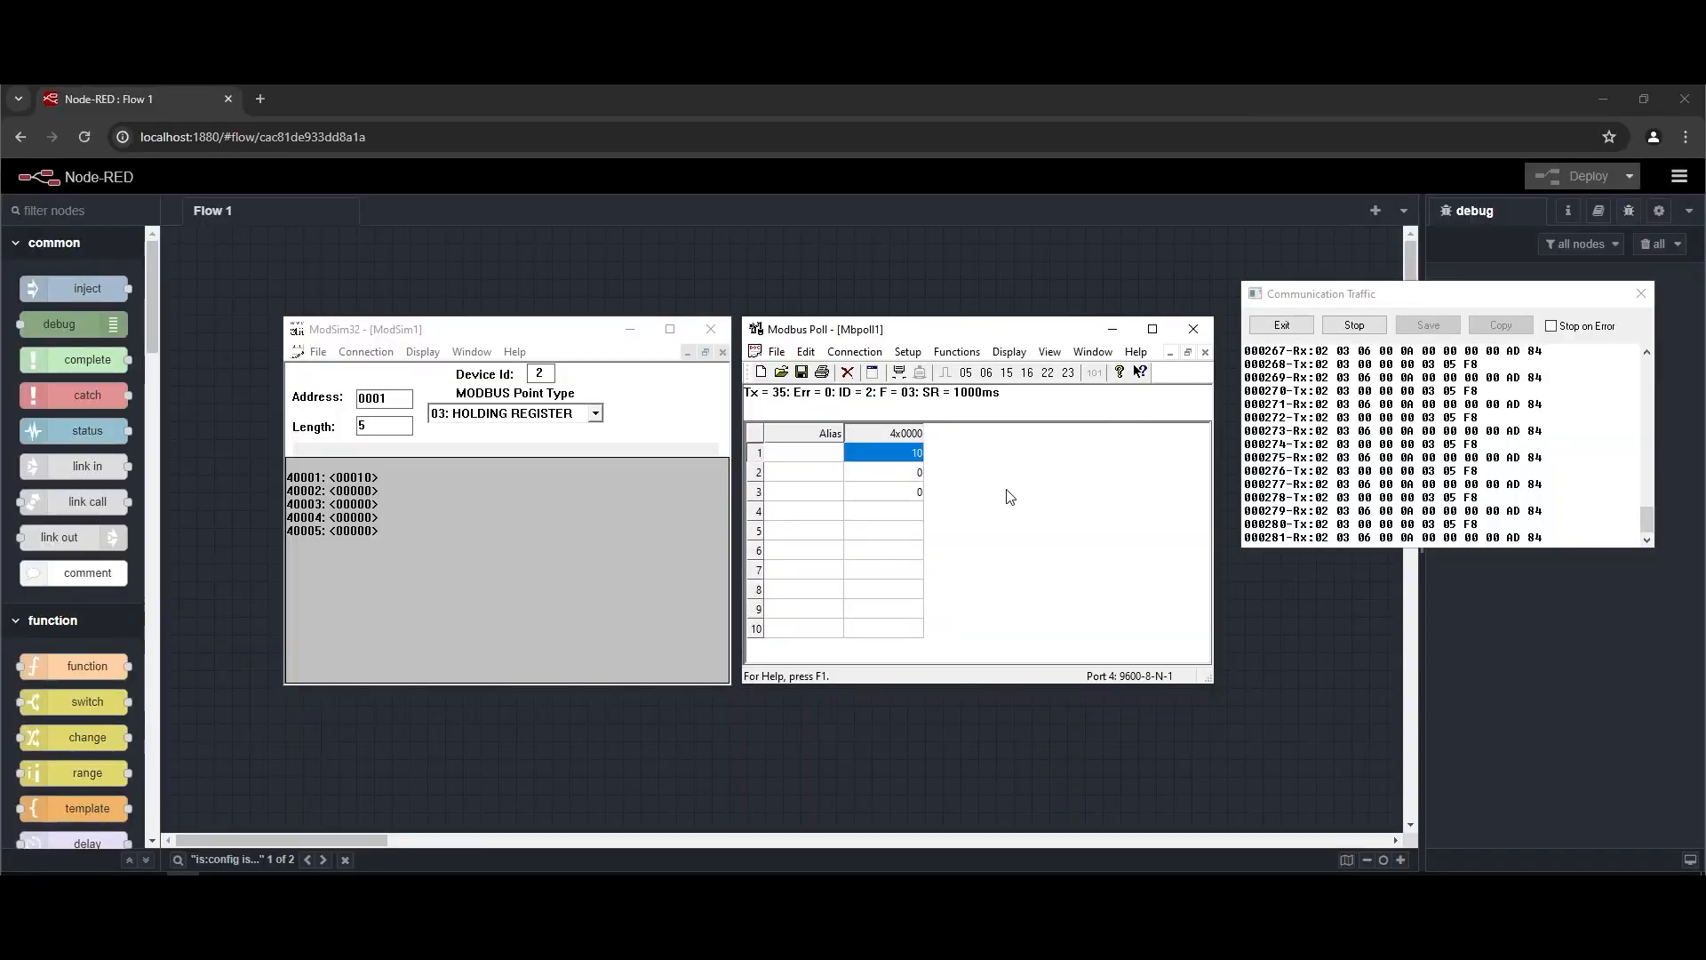
Step: Close the traffic log and Modbus Poll without saving changes to Mbpoll1, and minimise the ModSim32 window
left_click(1551, 301)
left_click(1641, 294)
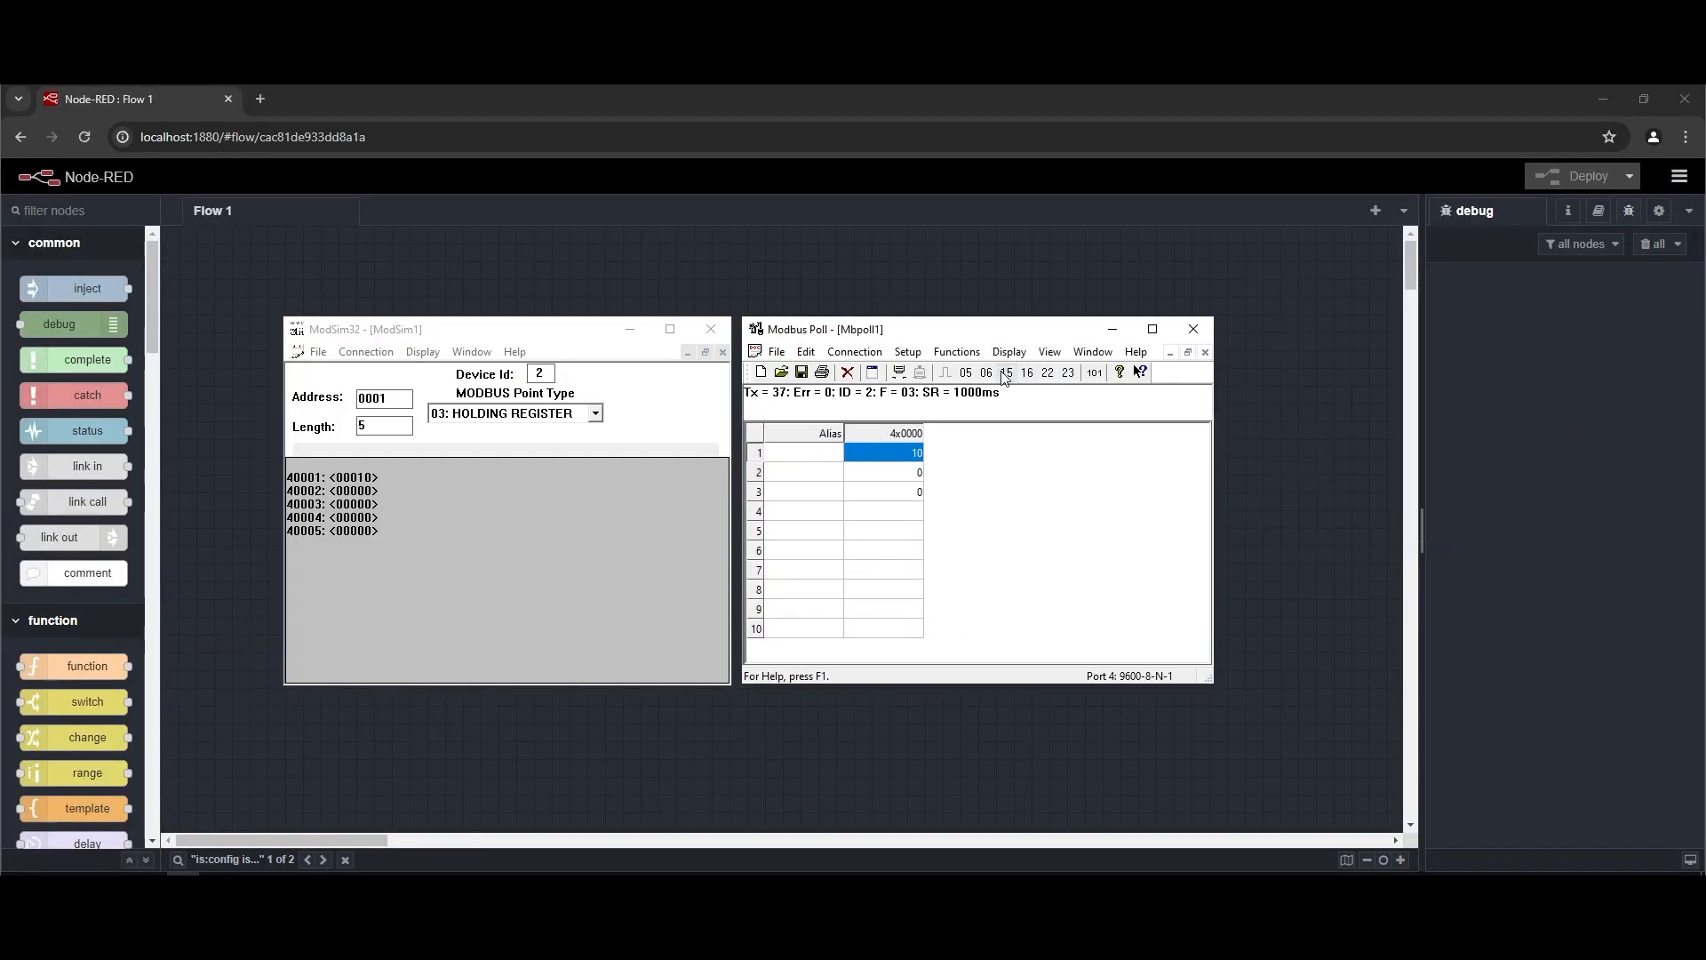
left_click(1192, 332)
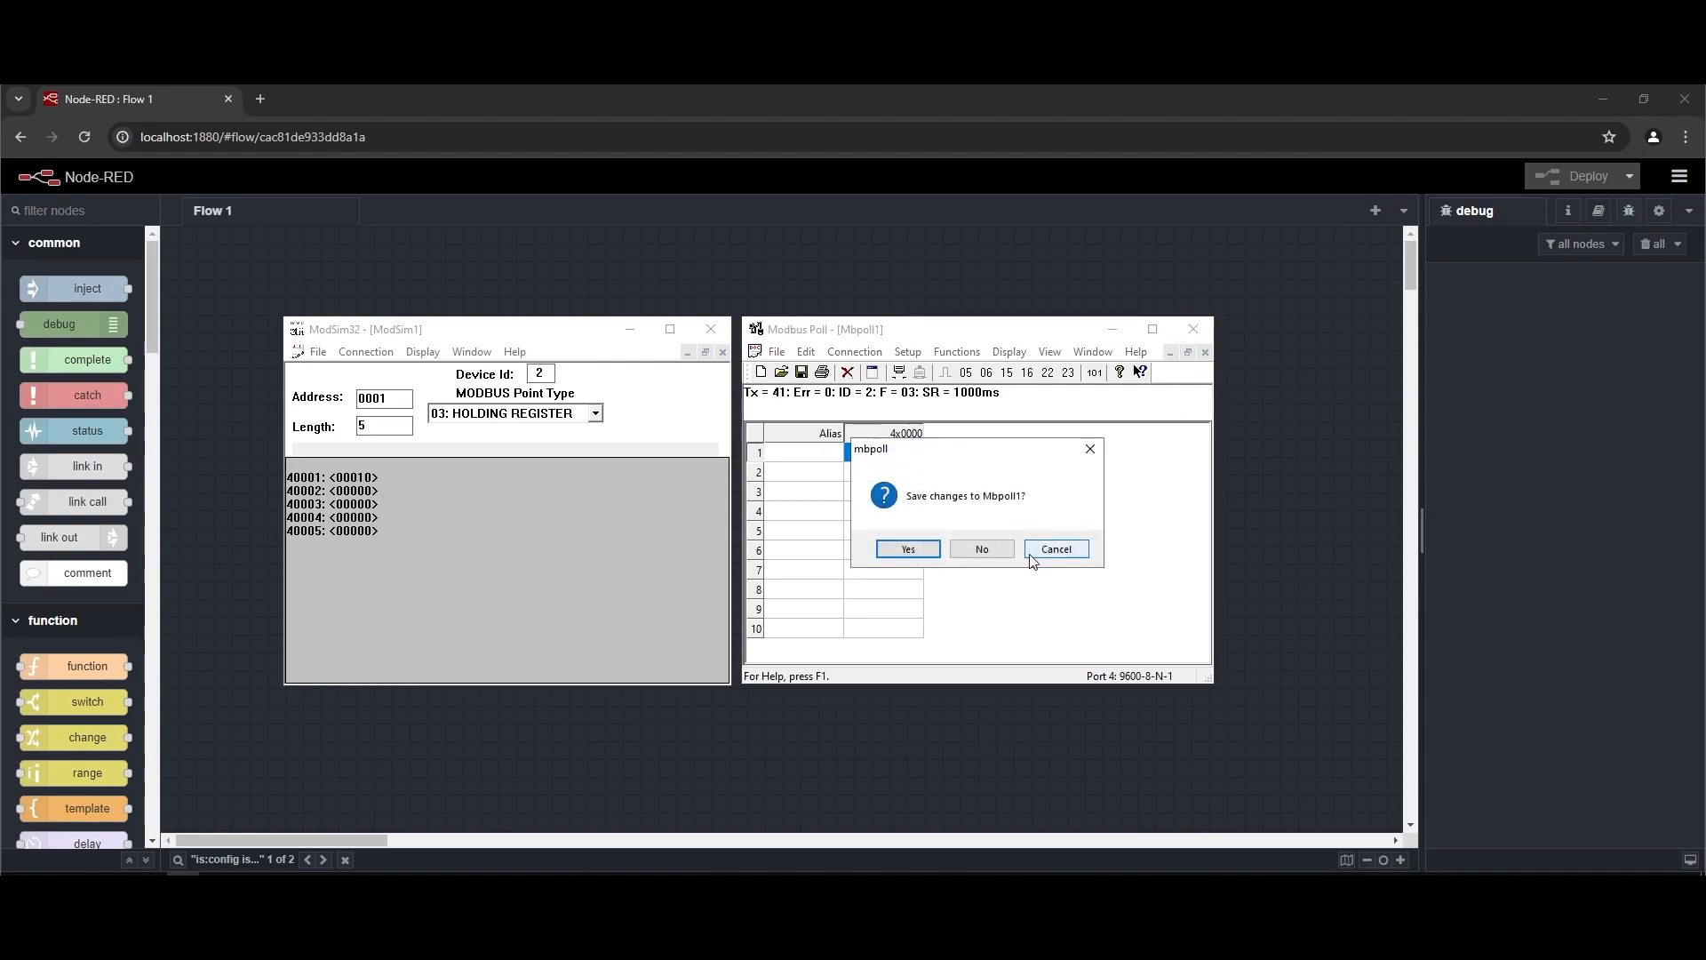
left_click(985, 547)
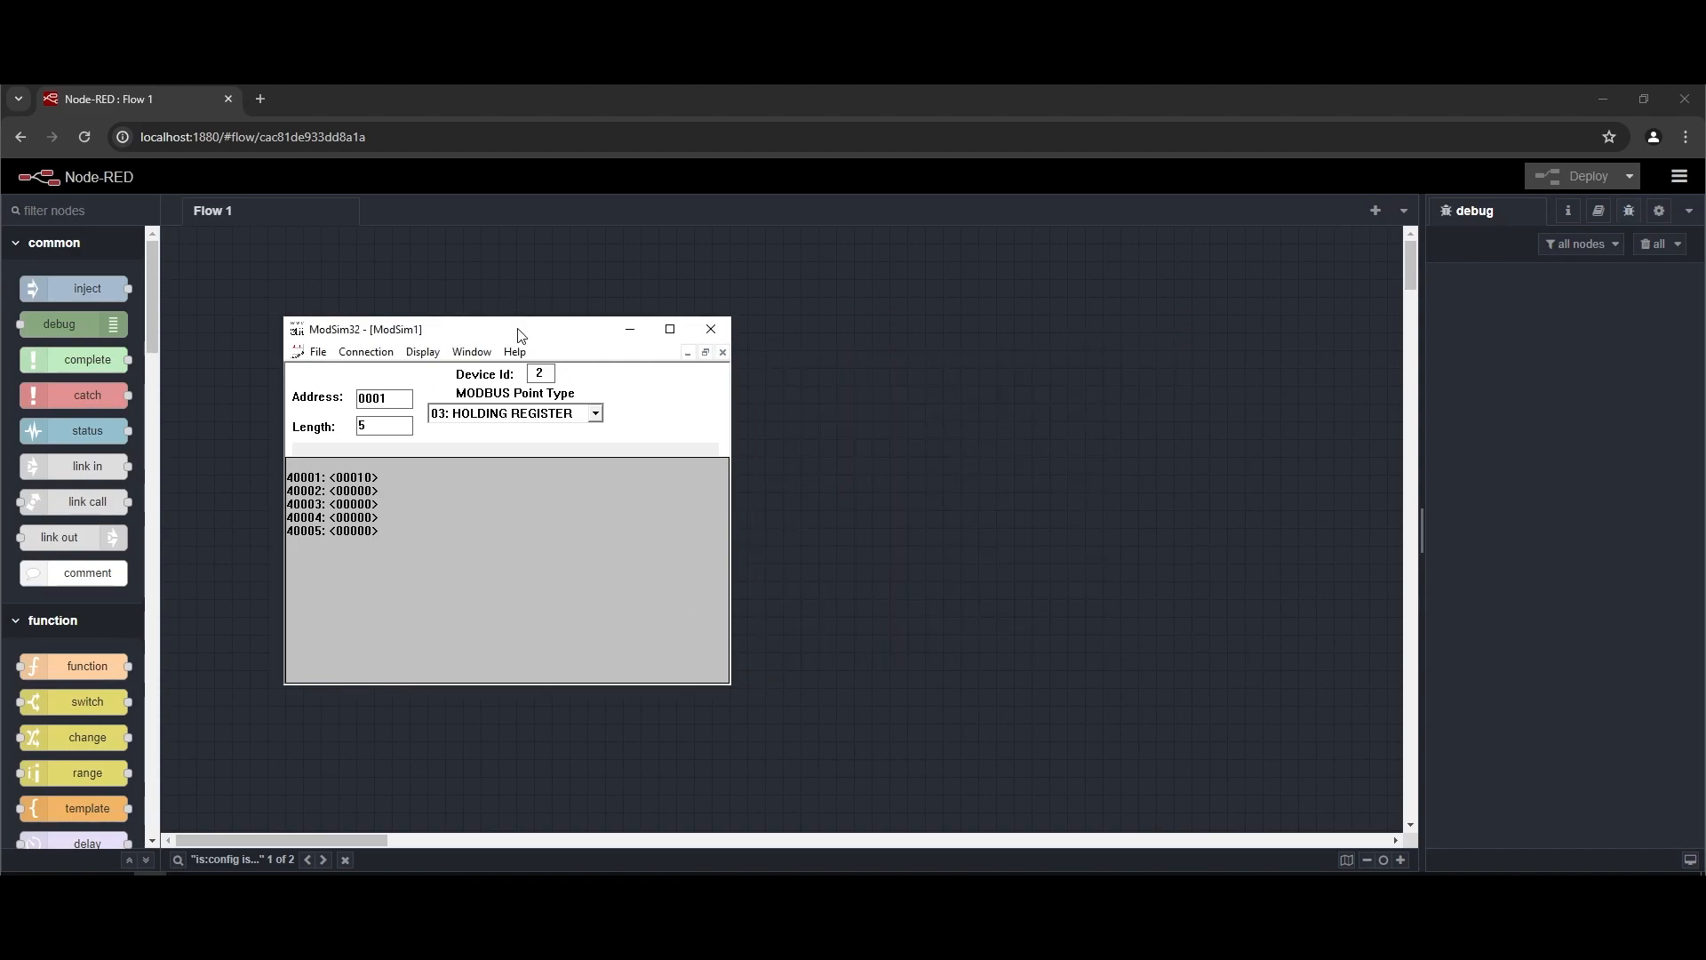
left_click_drag(519, 335, 427, 366)
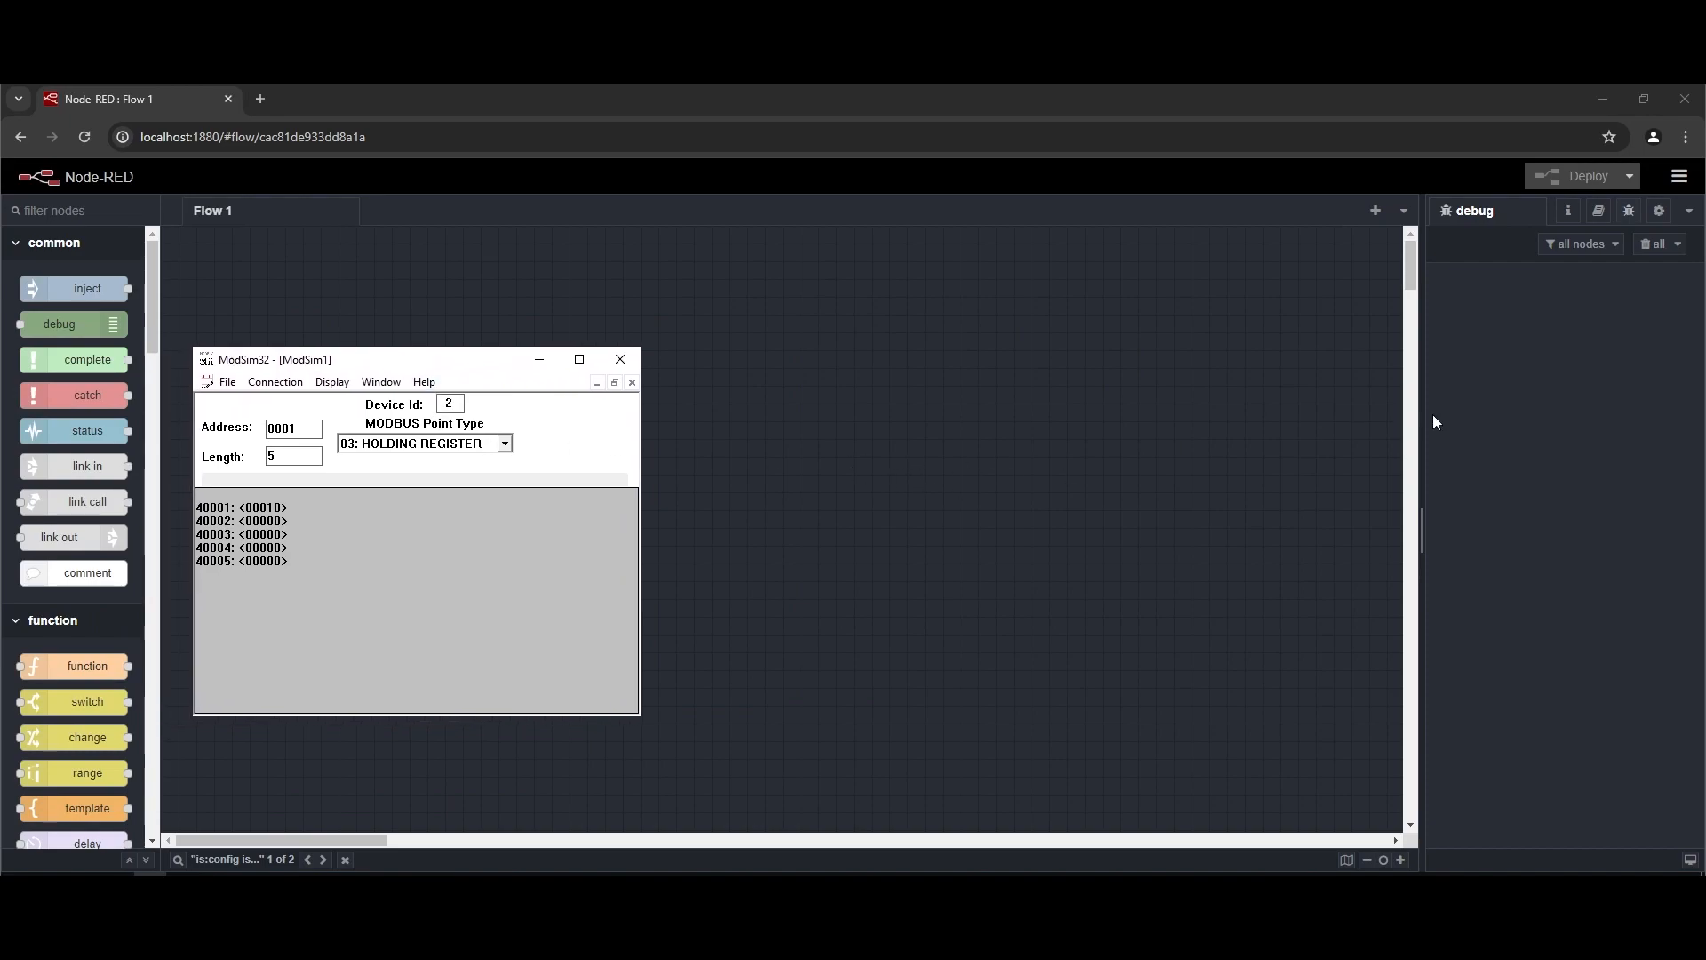
left_click(541, 364)
Step: Check the installed node-red-contrib-modbus and node-red-dashboard modules in Node-RED's palette manager
left_click(1680, 176)
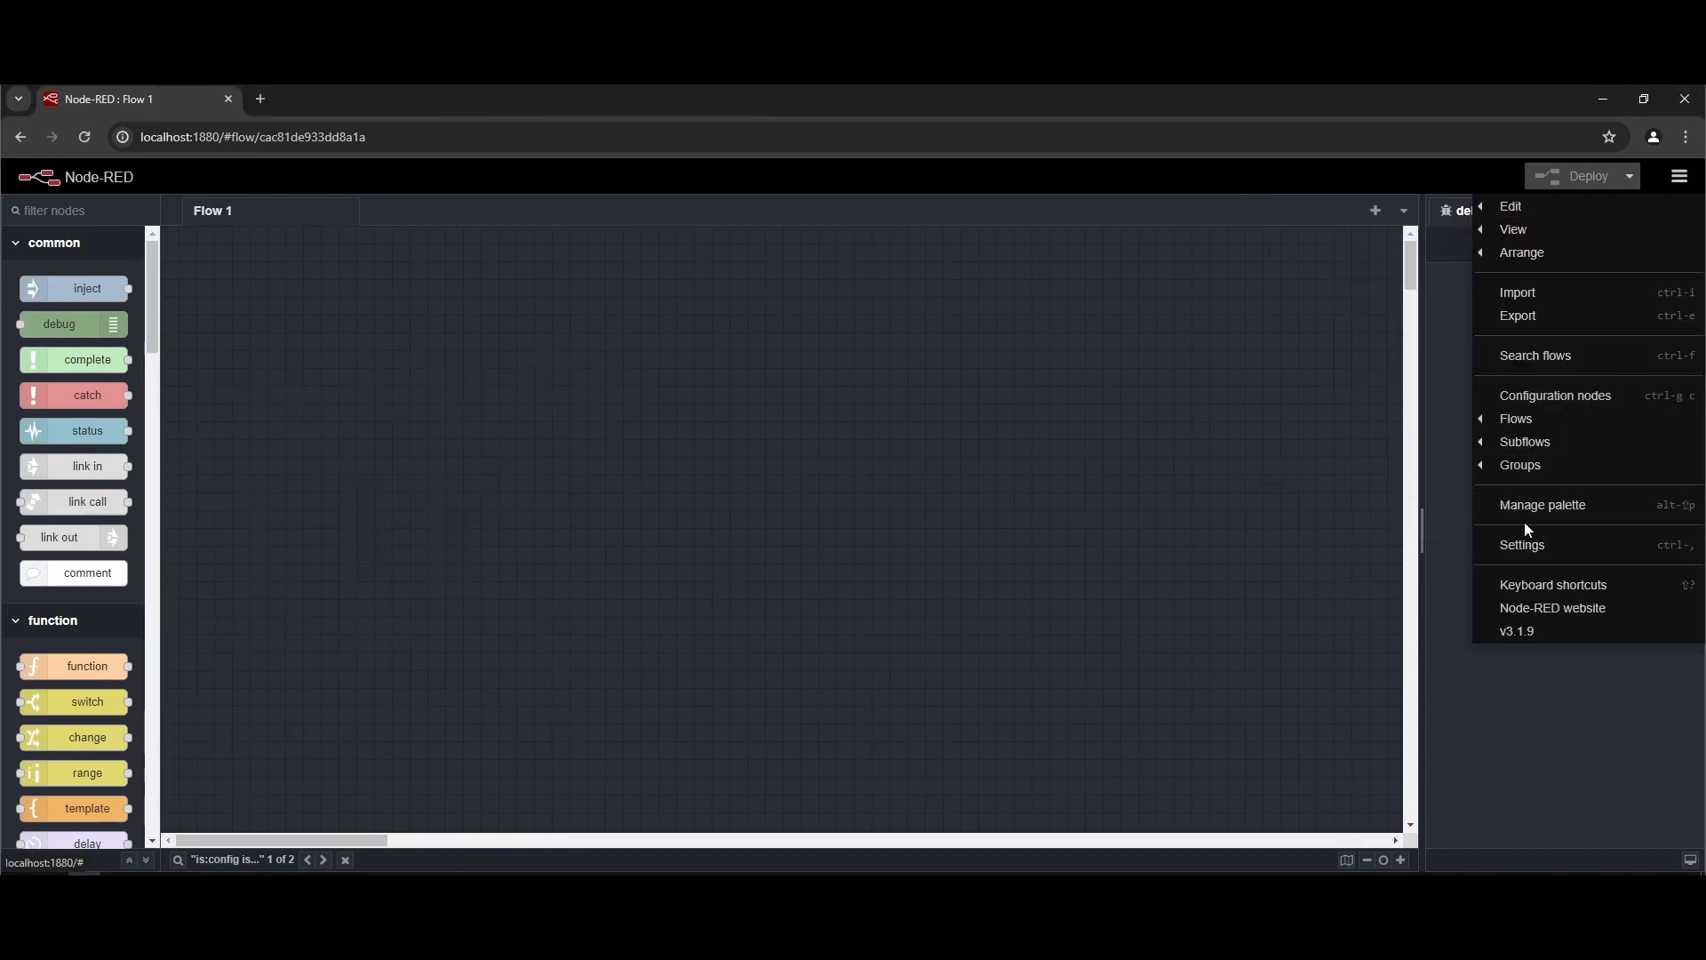
left_click(1543, 505)
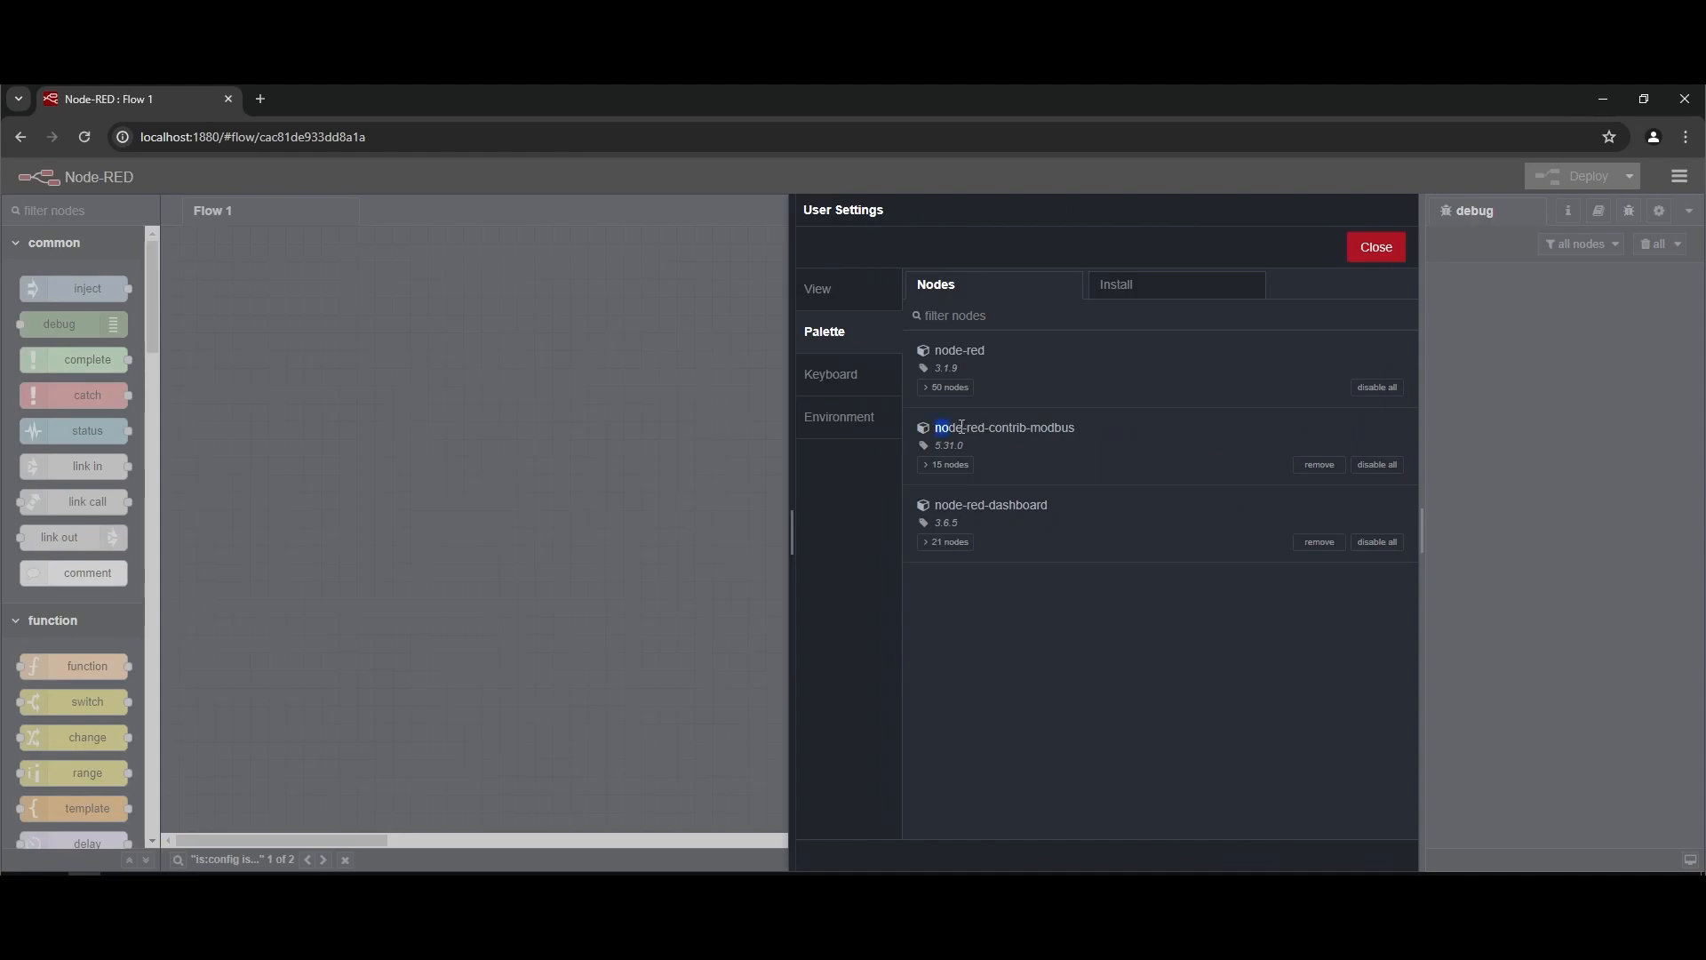
left_click_drag(962, 427, 1109, 428)
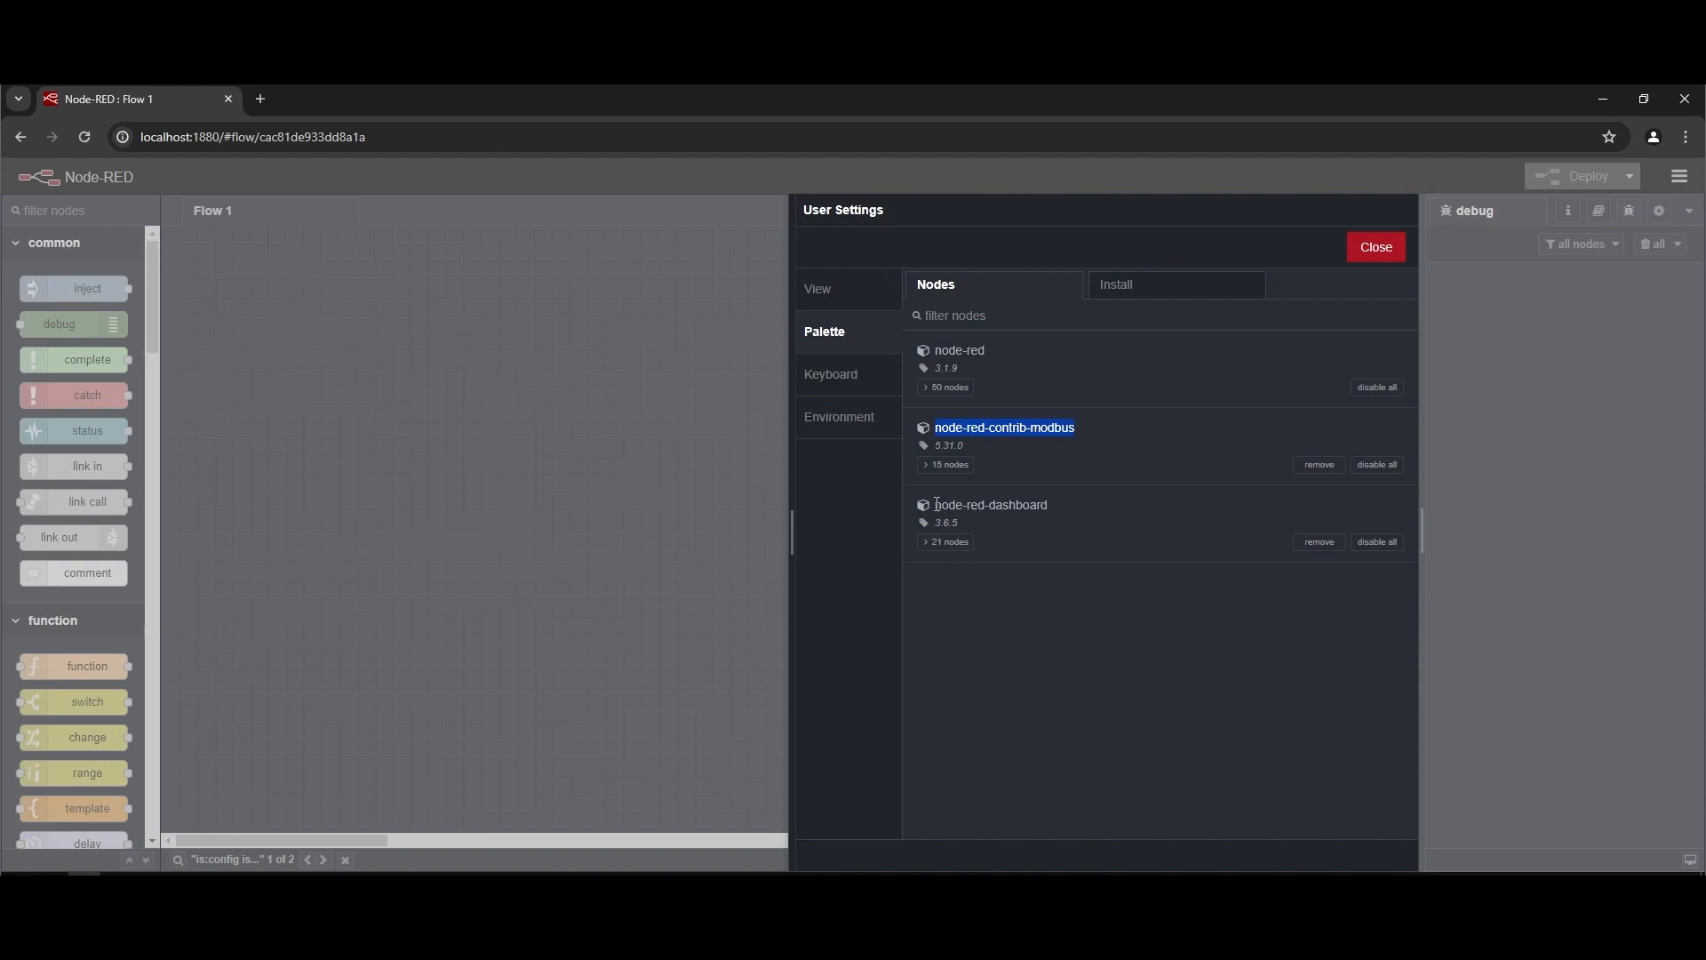
left_click_drag(937, 505, 1051, 501)
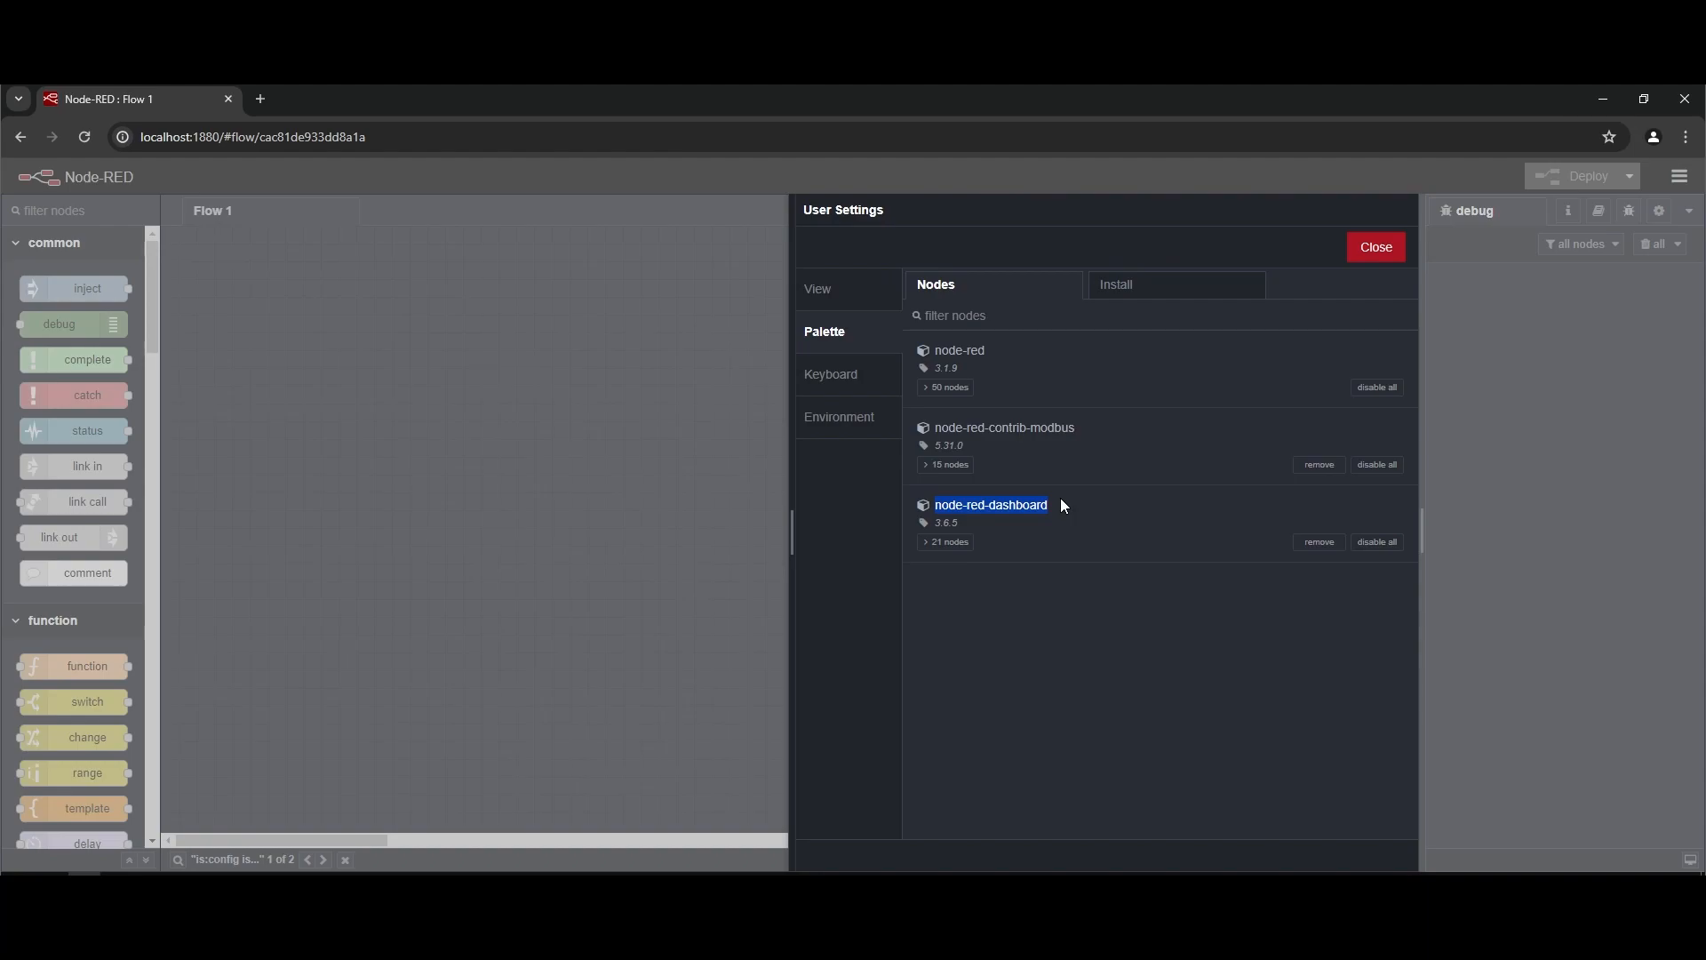
left_click(1378, 249)
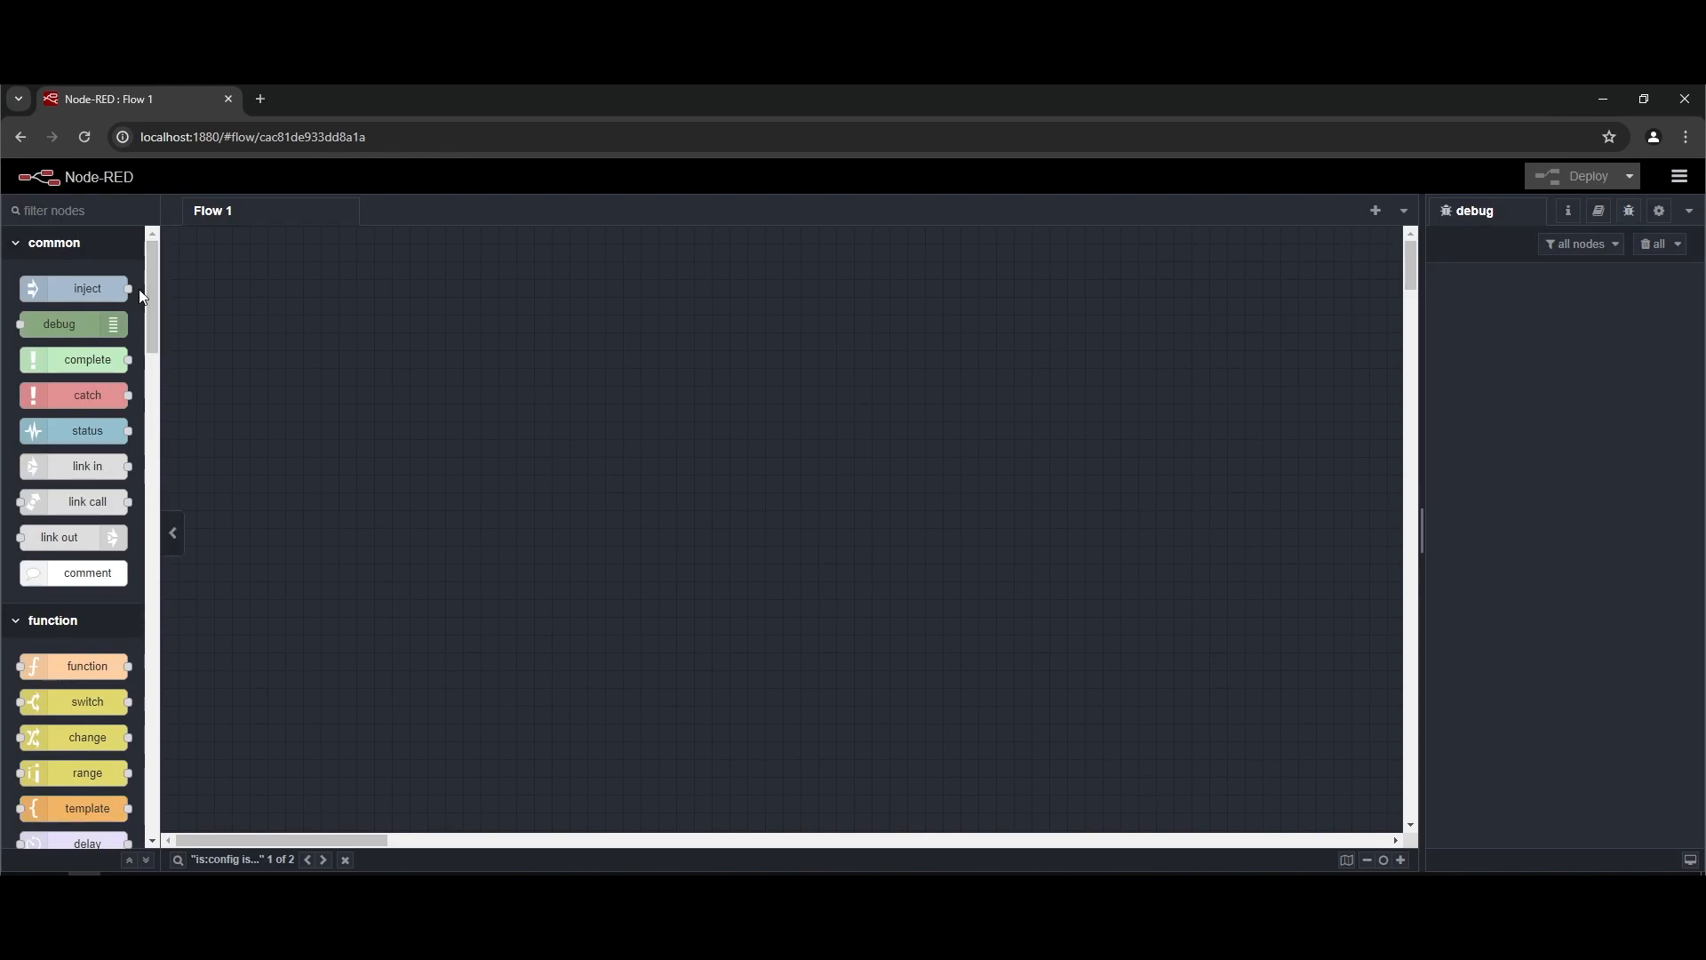
Step: Add a Modbus-Read node near the upper-left of the Flow 1 canvas, with no Modbus-Response node left there
left_click_drag(153, 349, 153, 608)
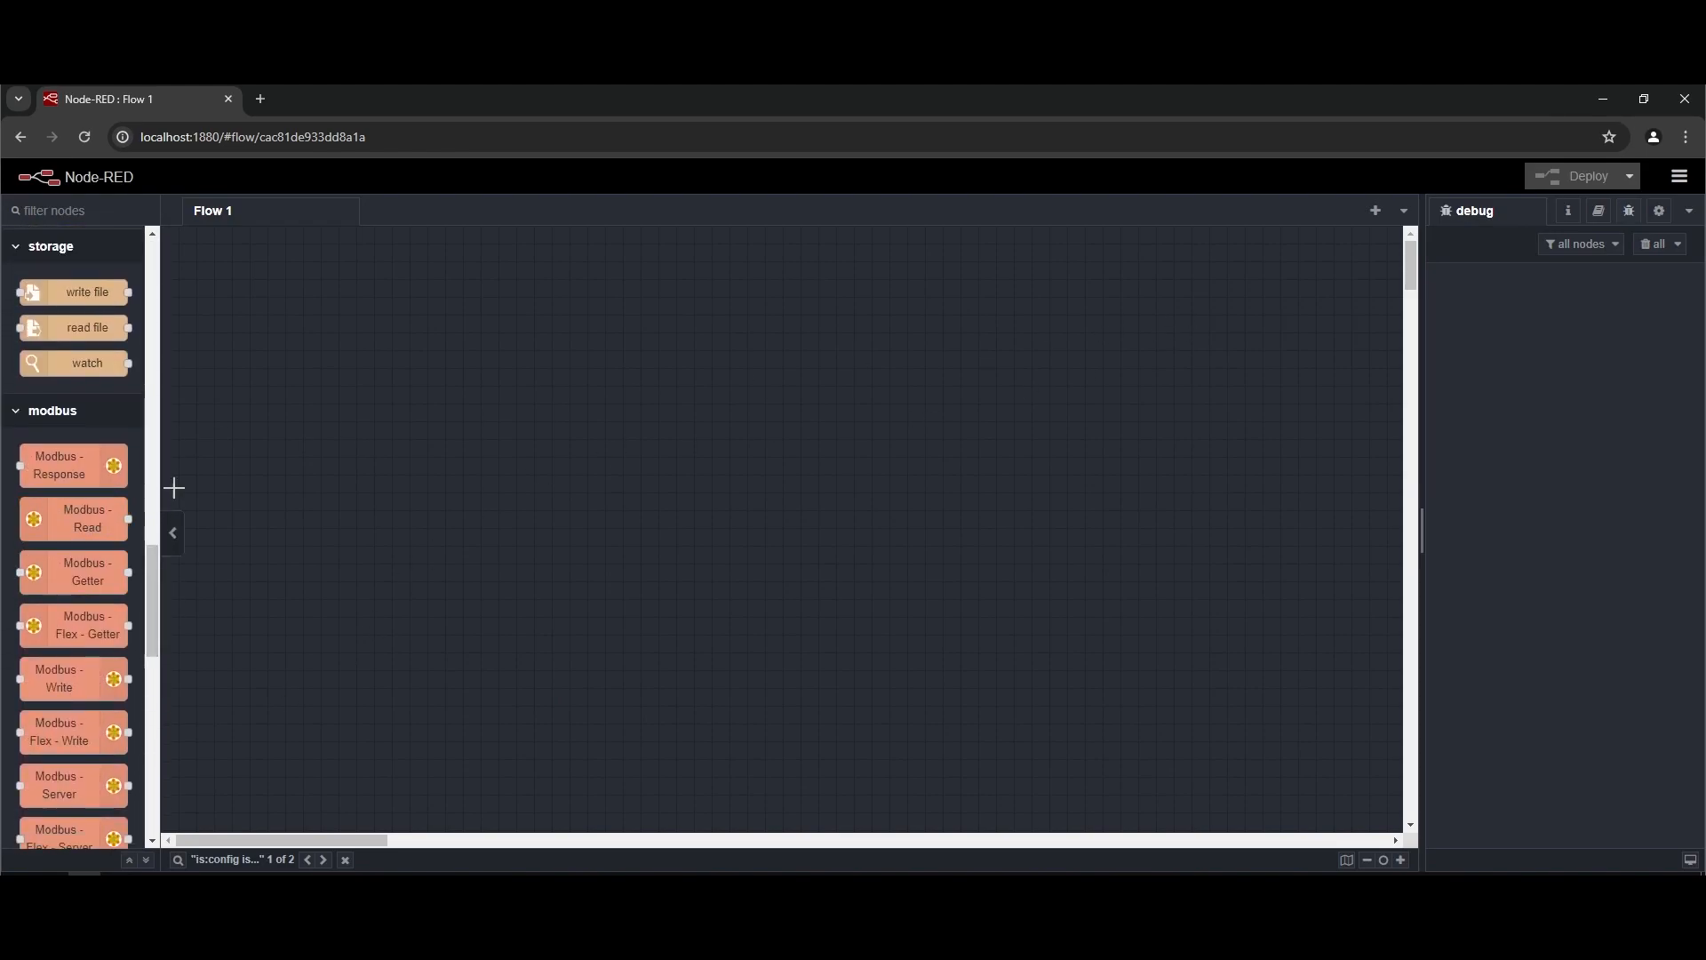
left_click_drag(69, 461, 330, 370)
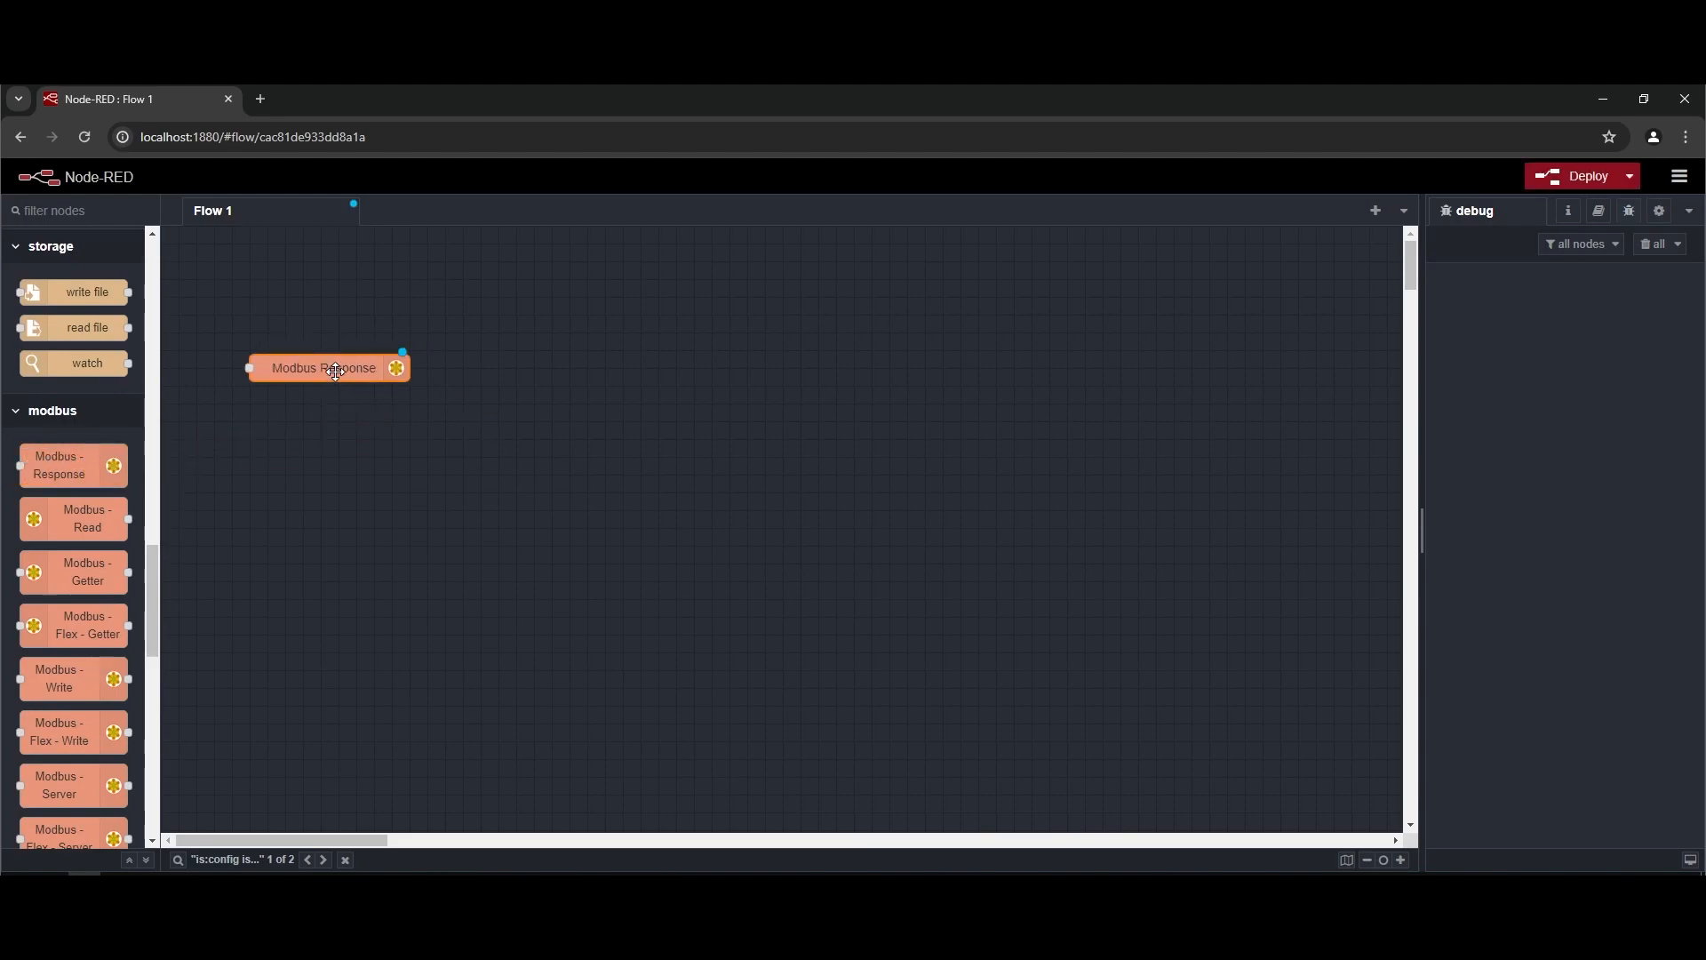
key("Delete")
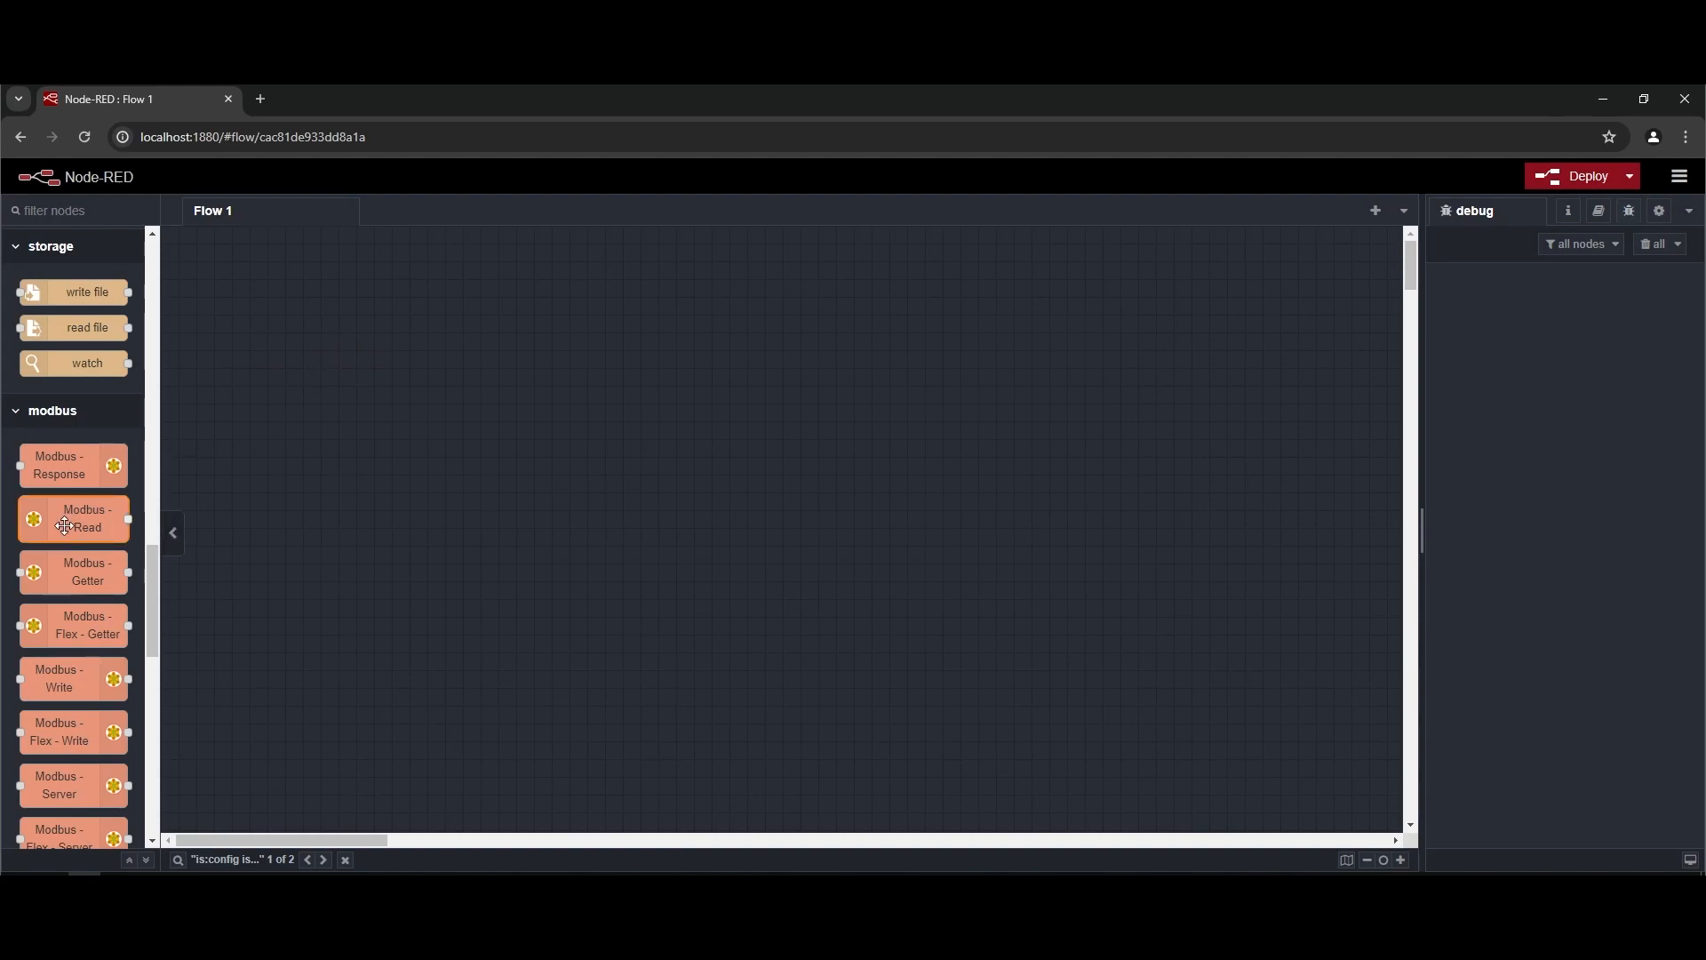
left_click_drag(76, 519, 325, 391)
left_click_drag(329, 332, 365, 365)
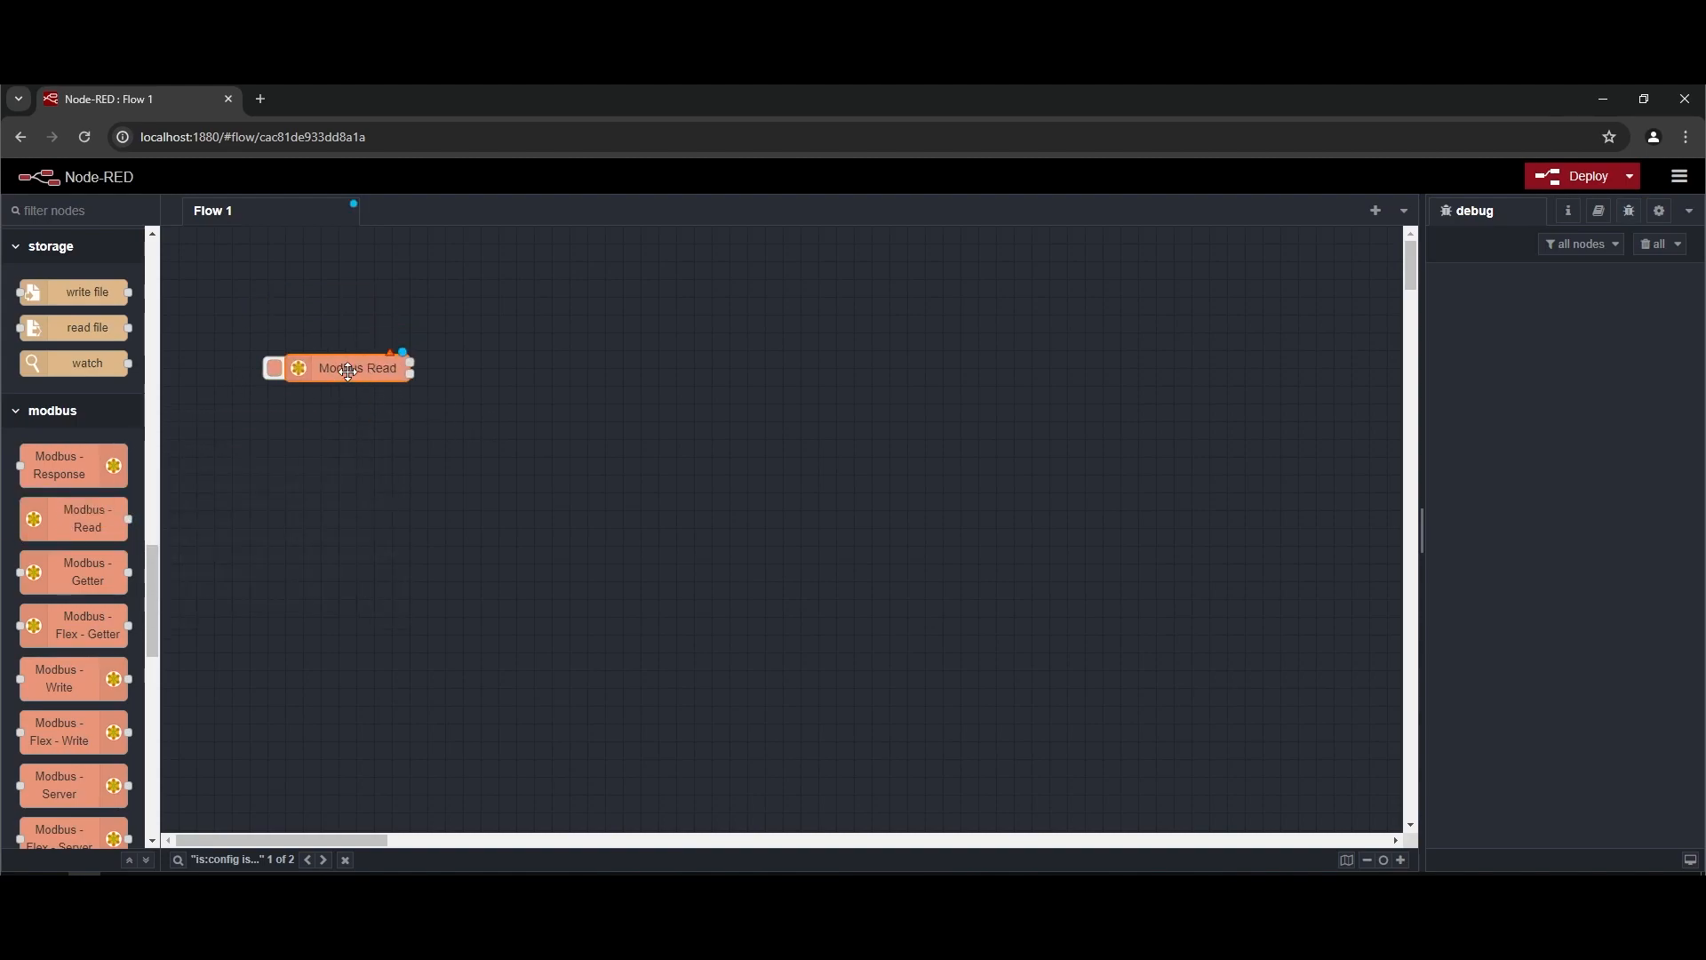
Step: Configure the Modbus-Read node with function code FC 3: Read Holding Registers and Unit-Id 2
double_click(360, 367)
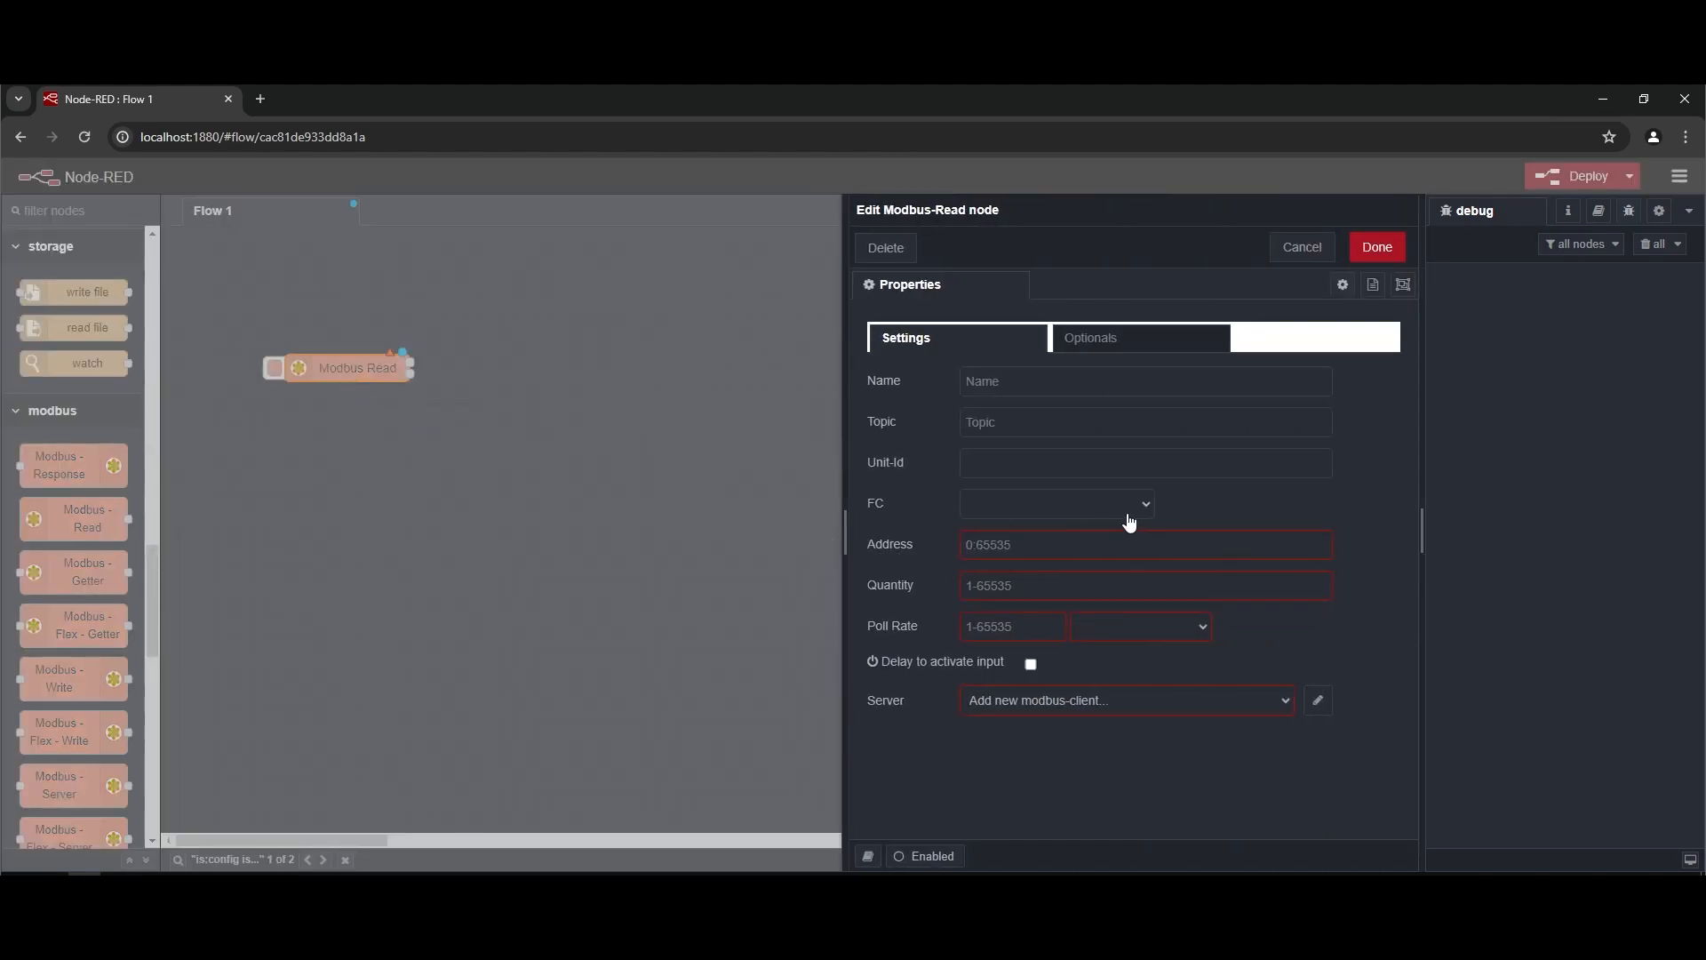
left_click(989, 513)
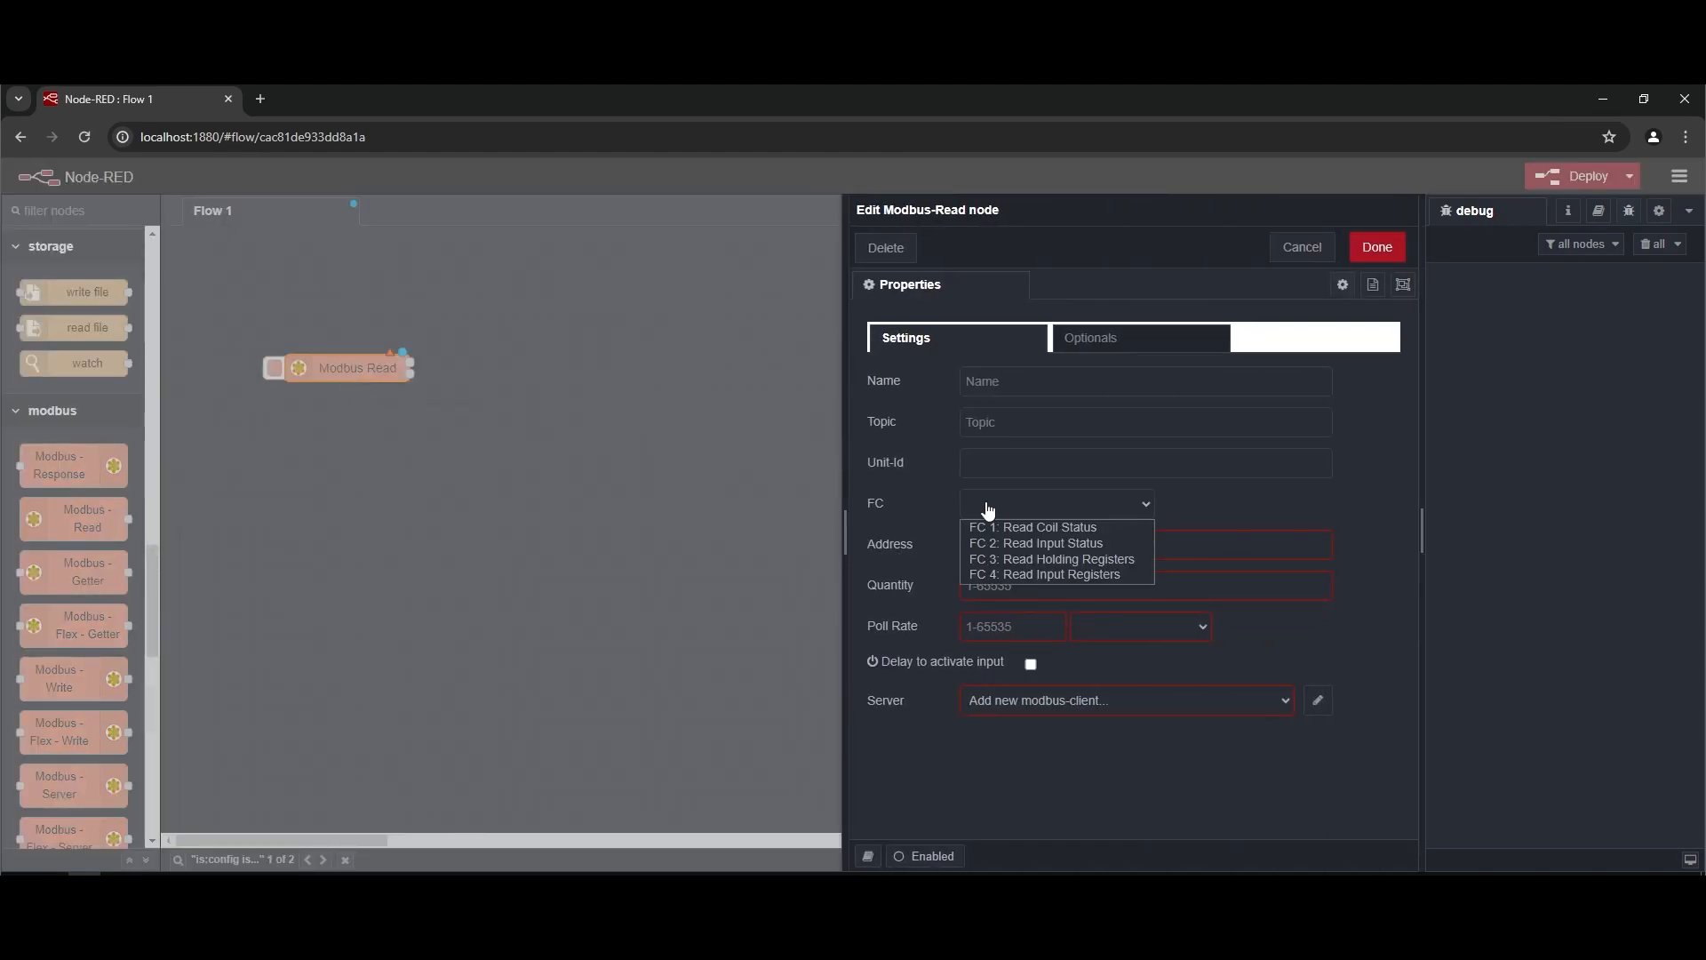
left_click(1041, 558)
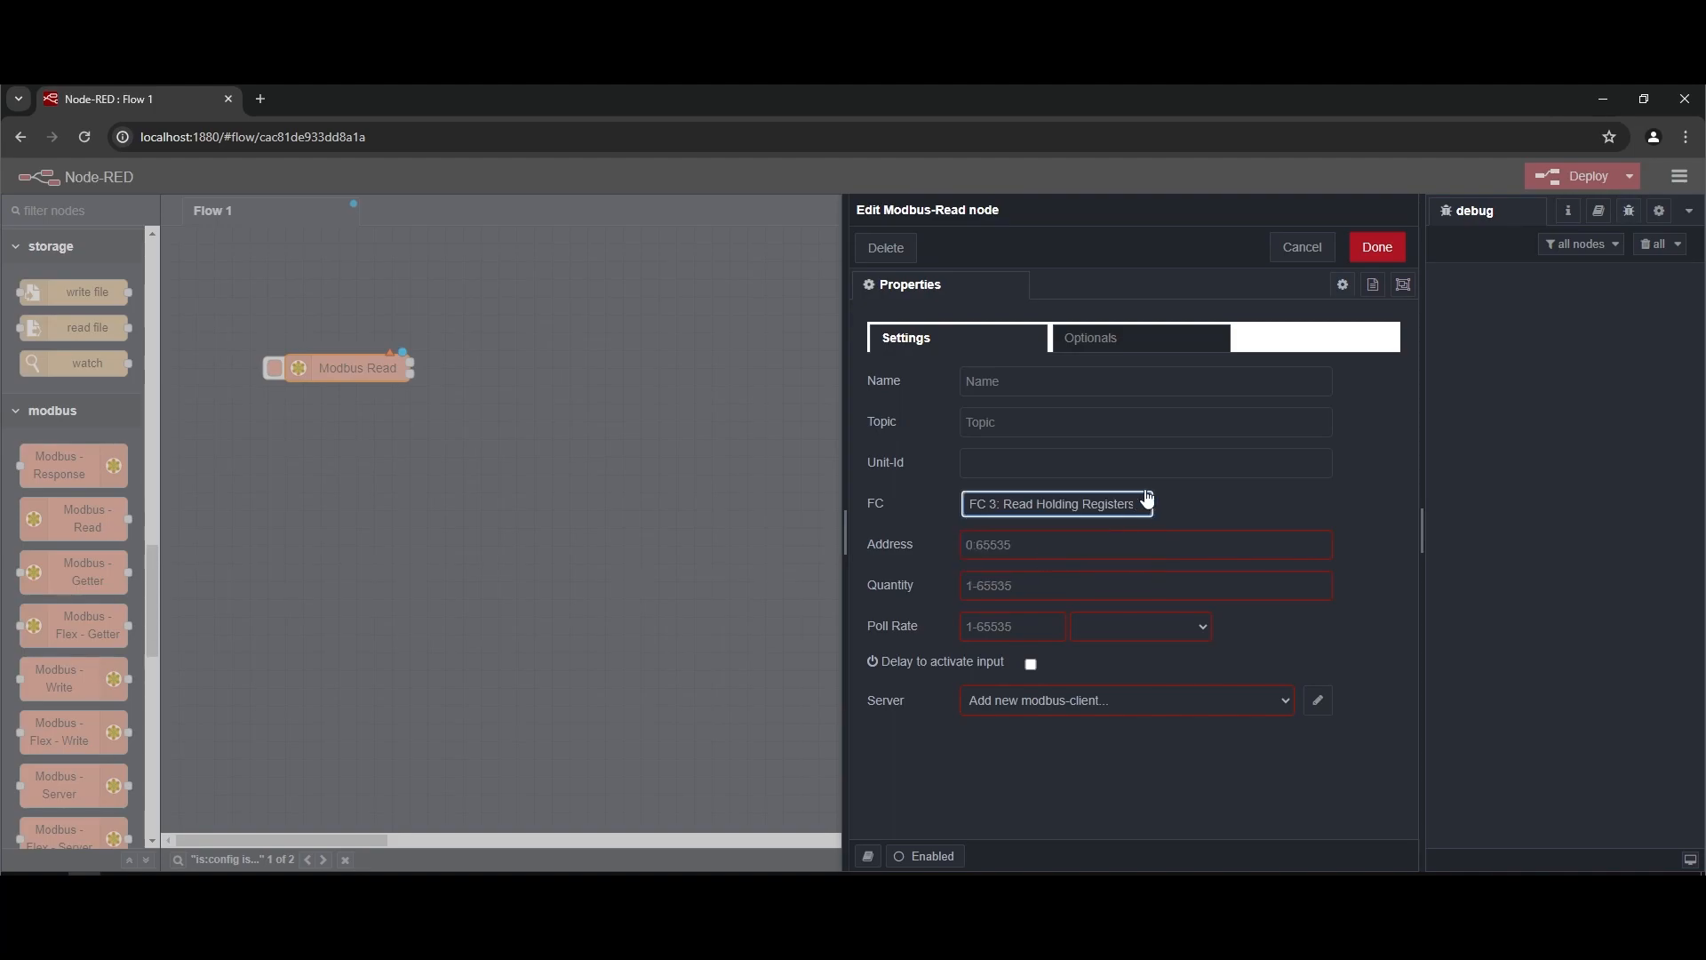
left_click(1006, 465)
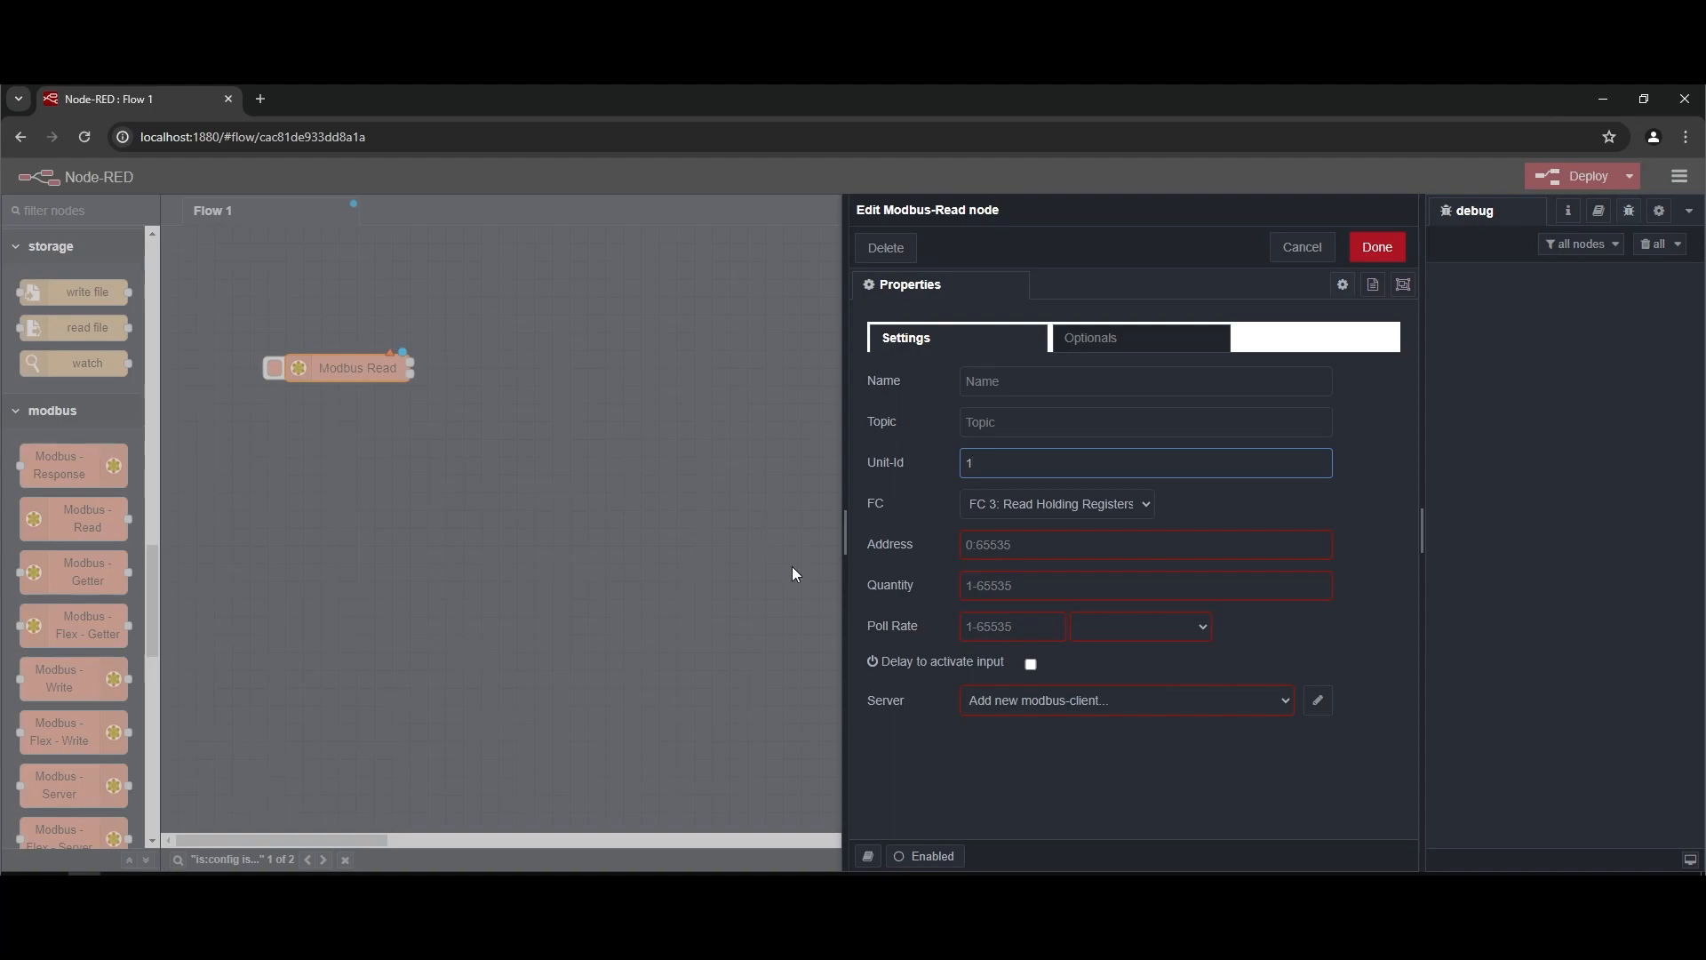
key("BackSpace")
type("2")
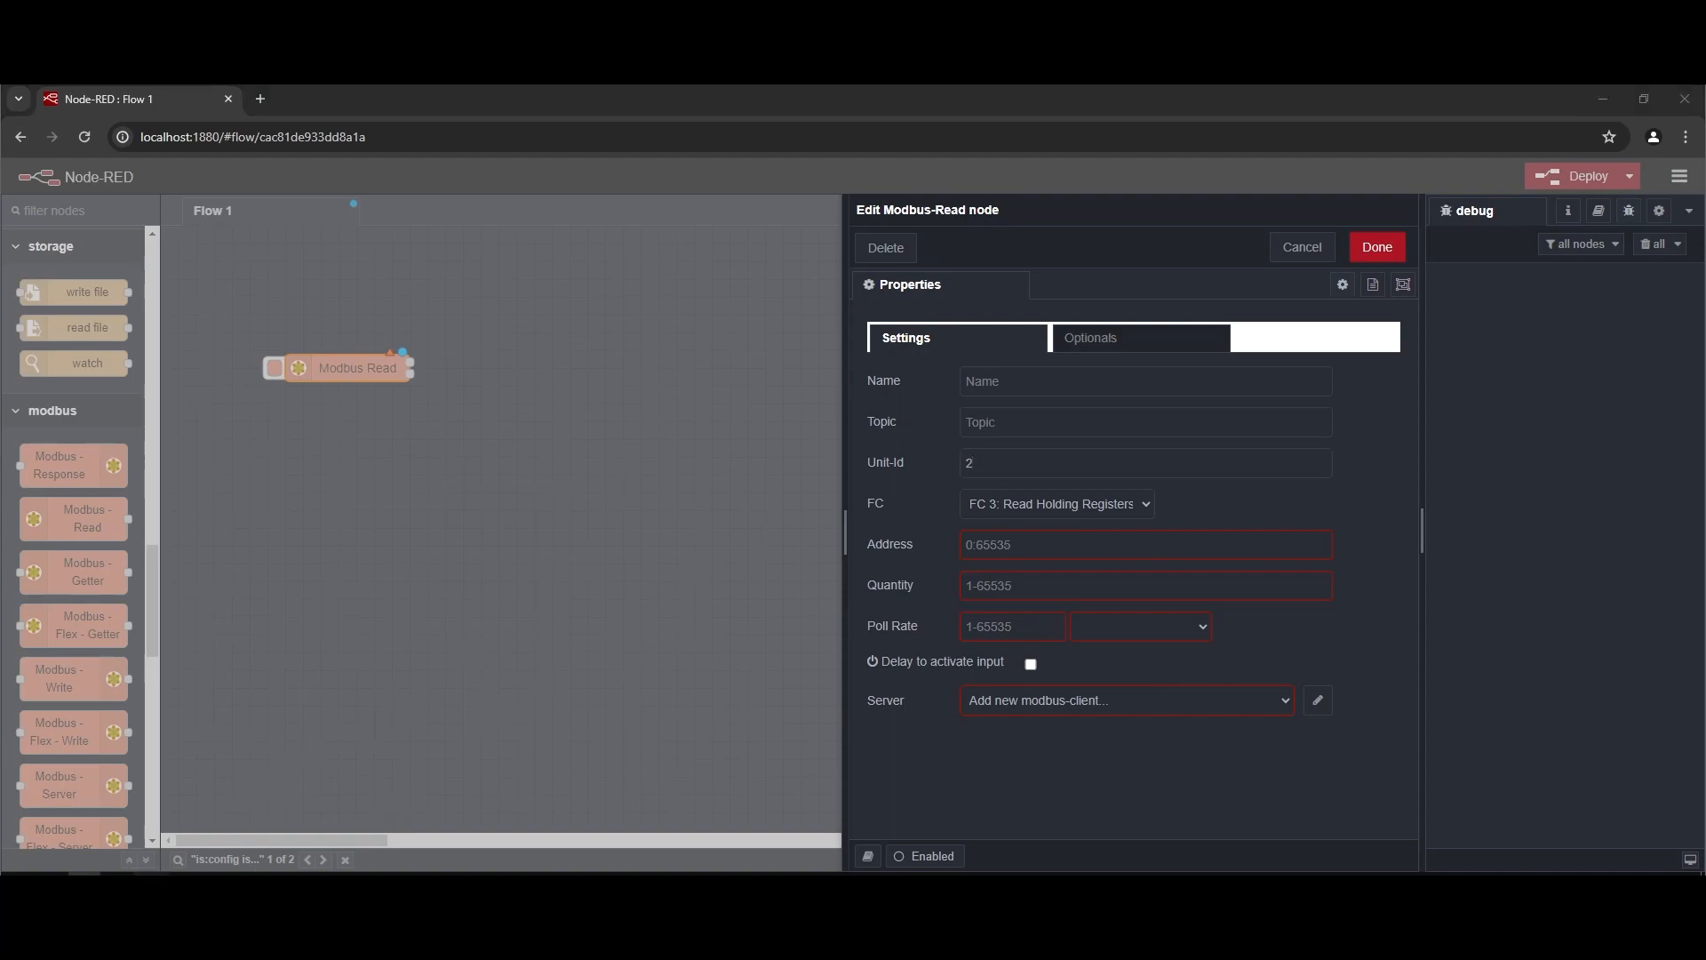
Step: Set the Modbus-Read node's address to 0 and quantity to 4, checking against the register list in ModSim32
left_click(627, 384)
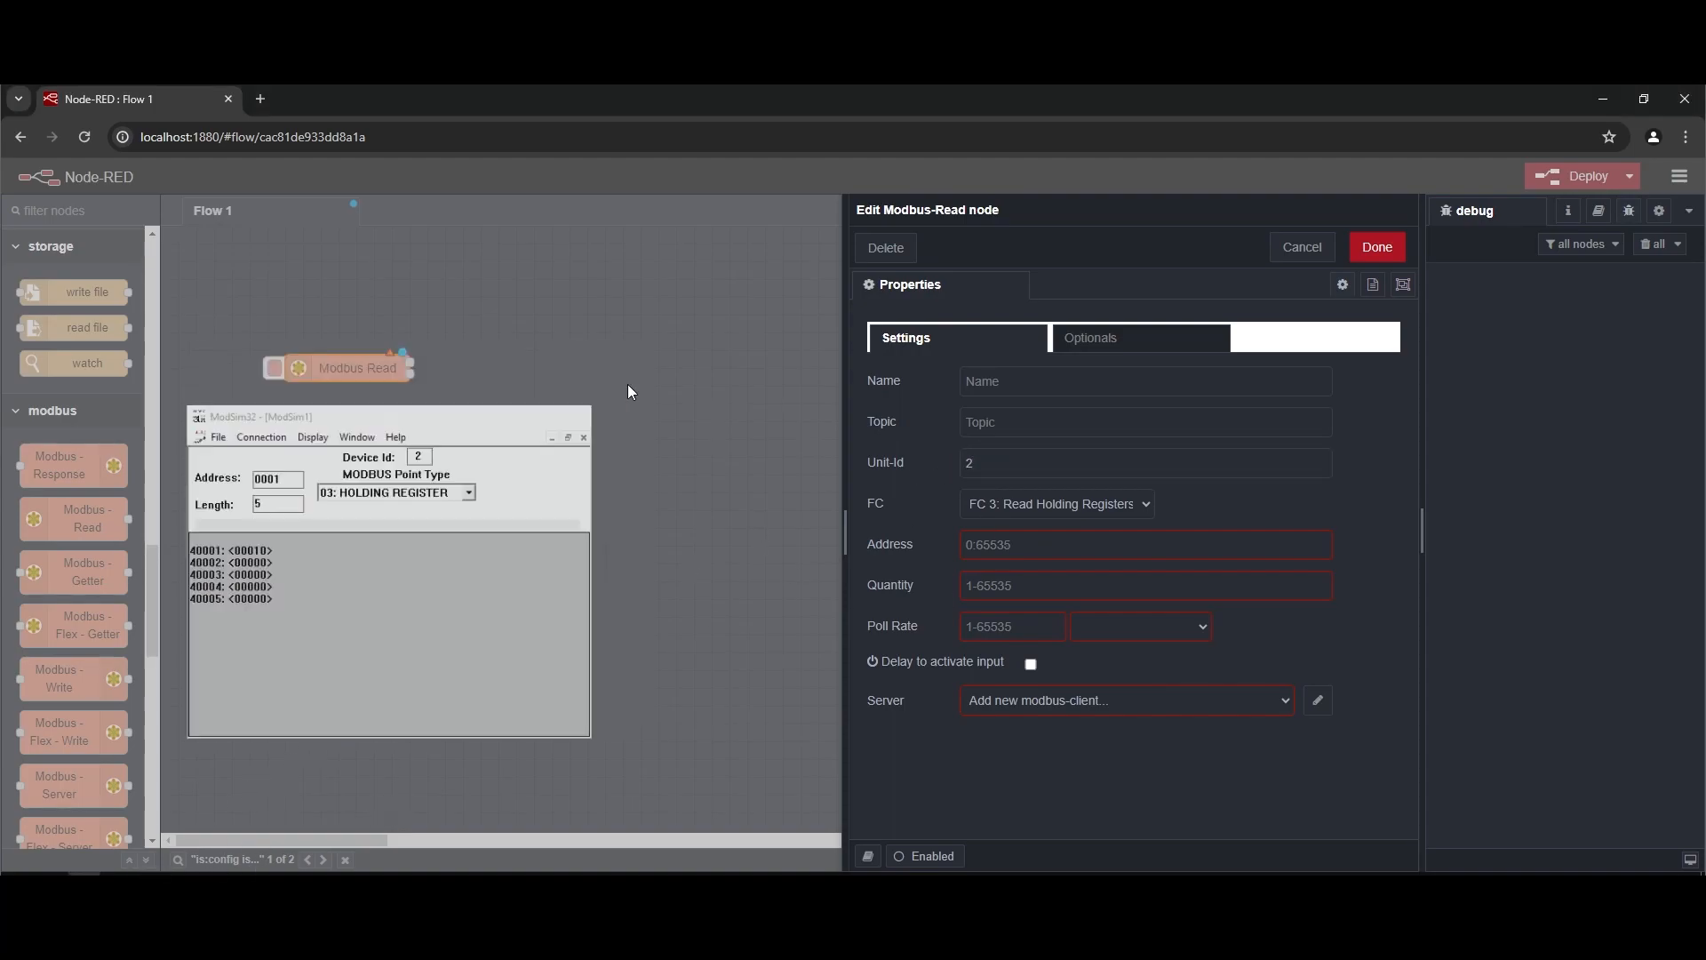
left_click(1024, 544)
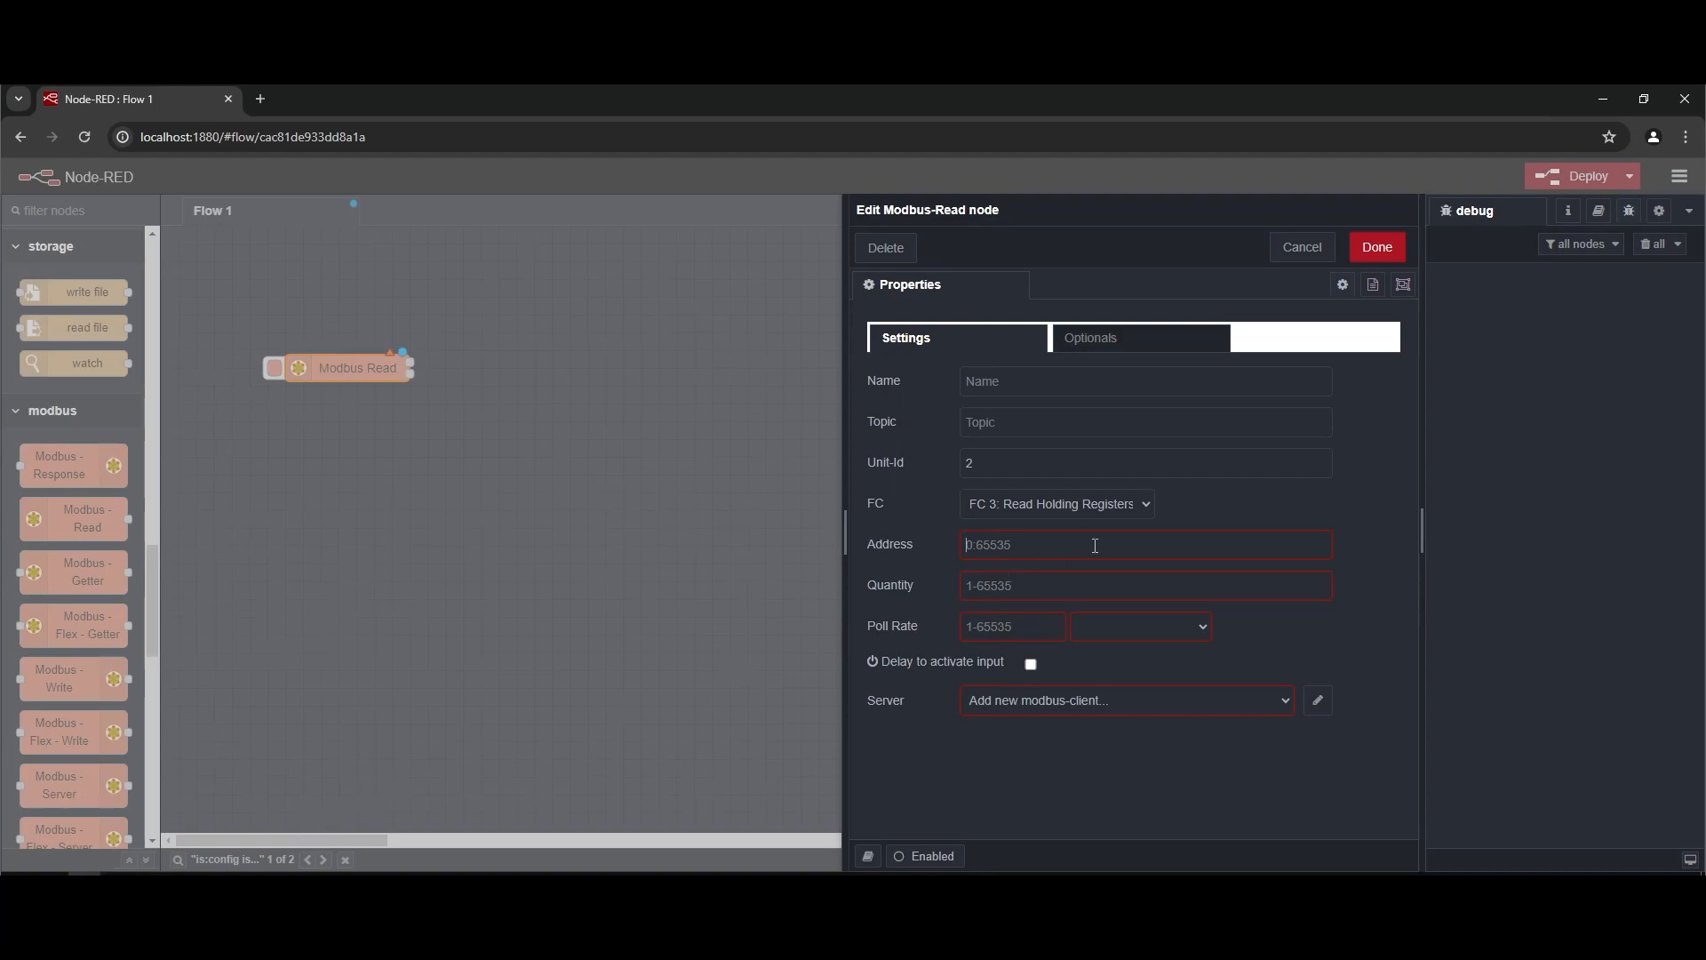
type("0")
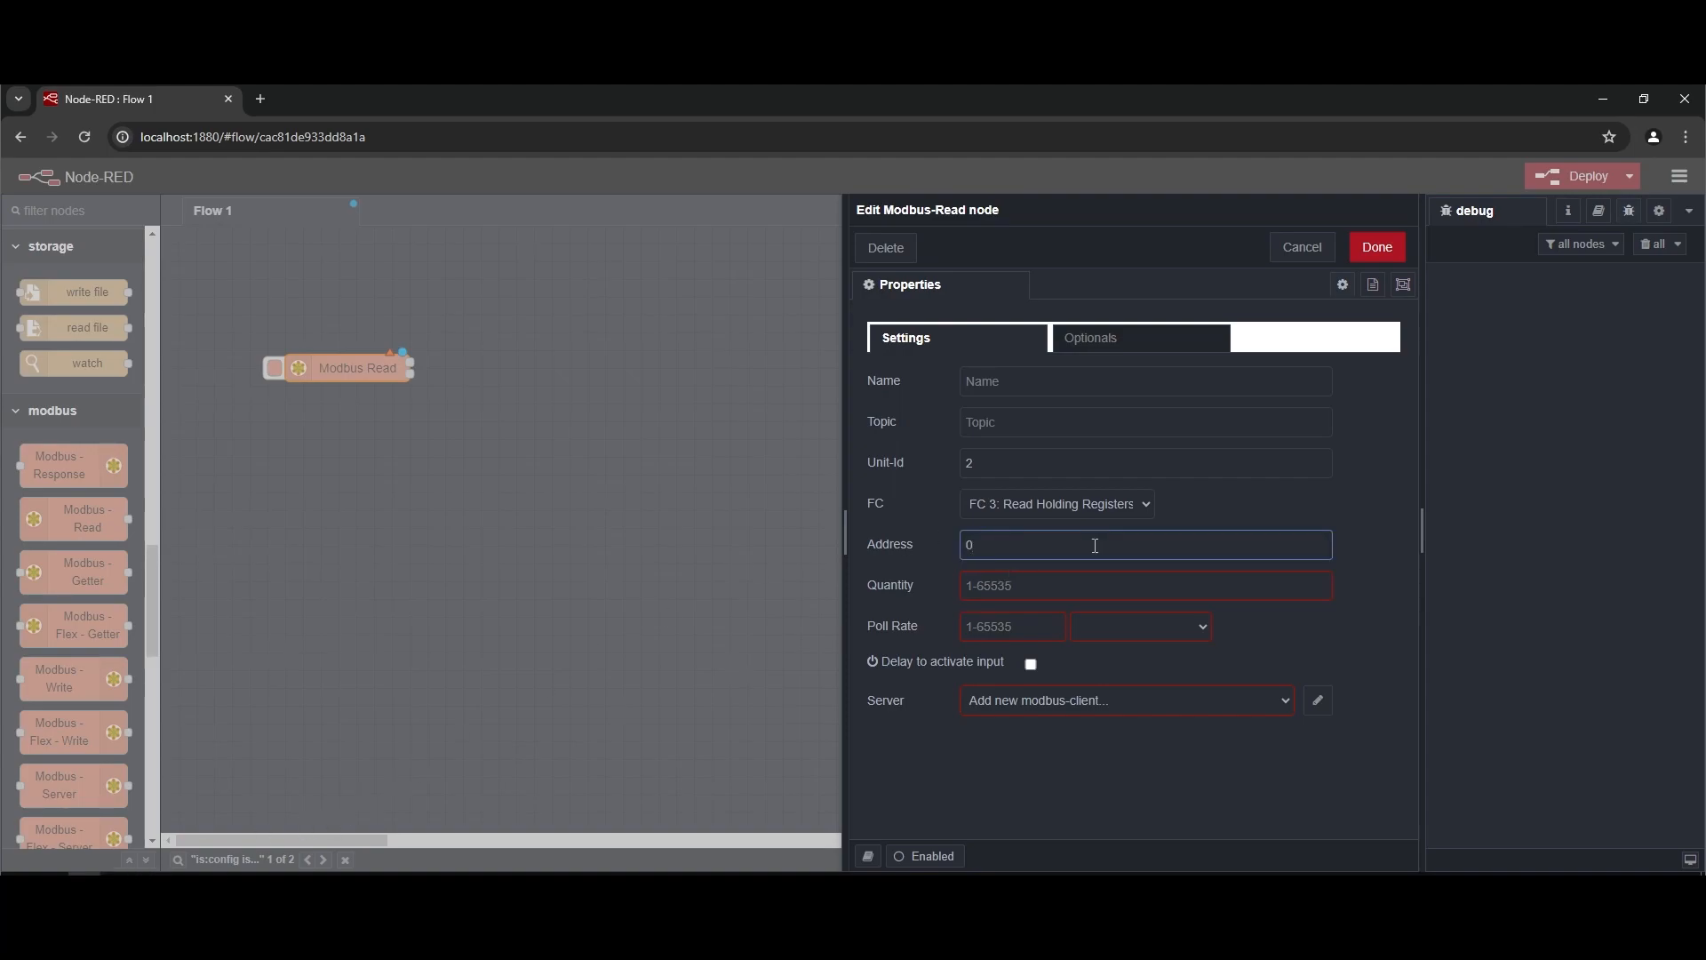
left_click(1078, 585)
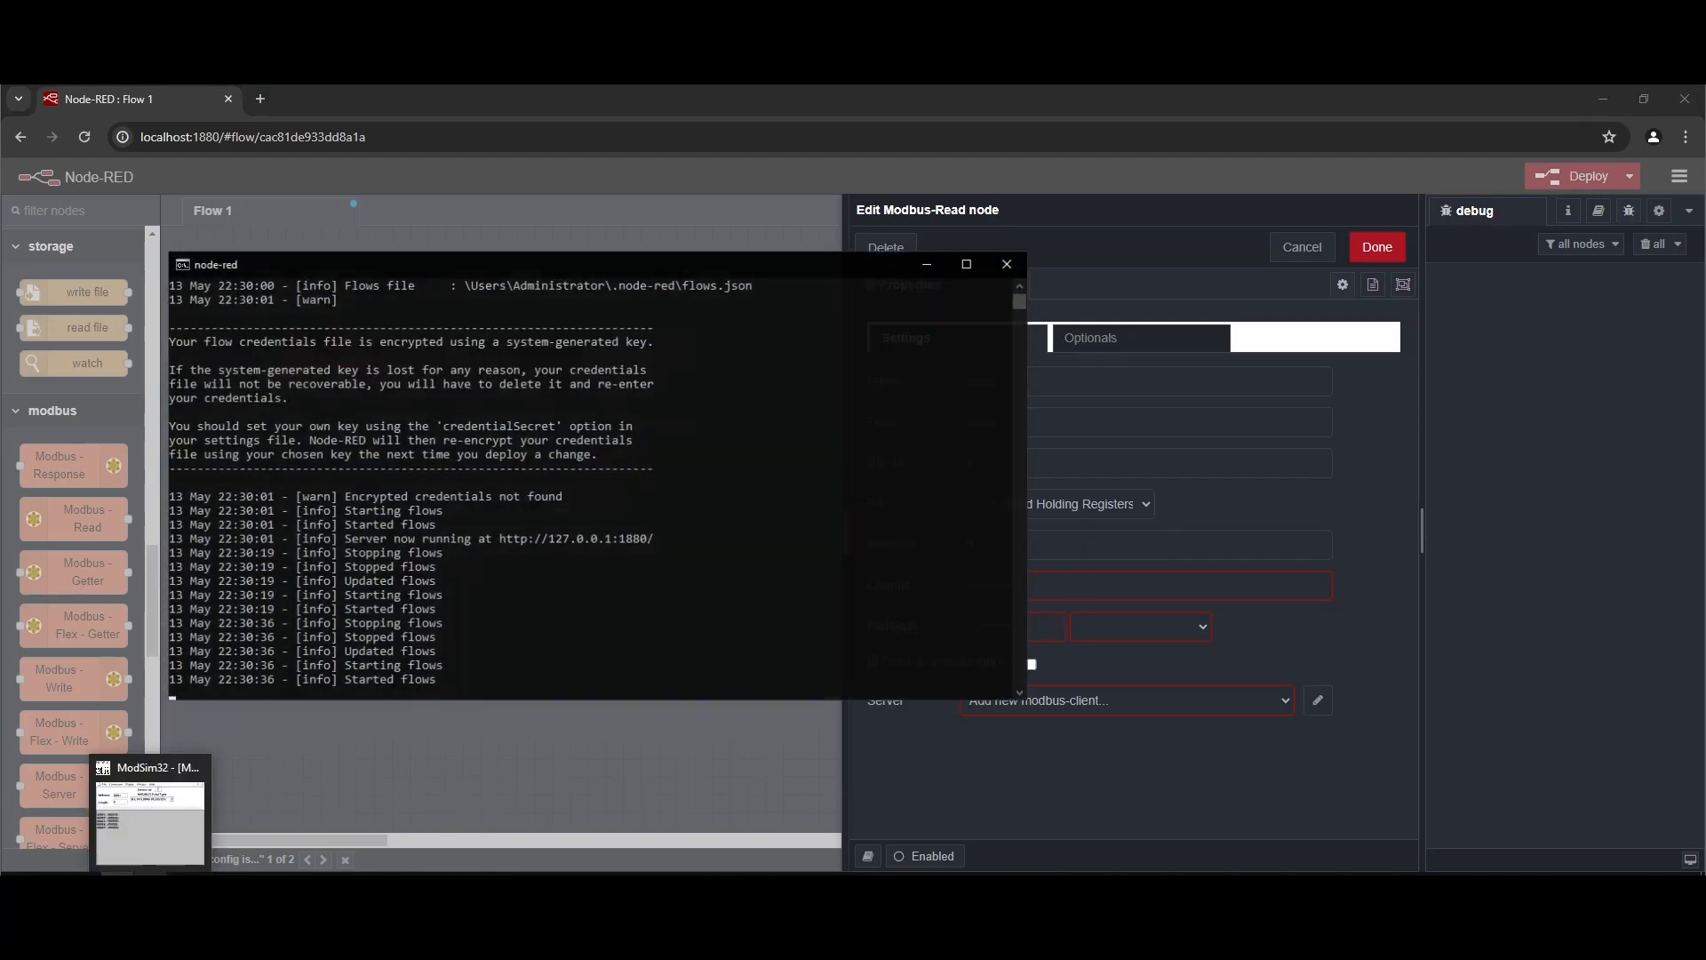
left_click(151, 885)
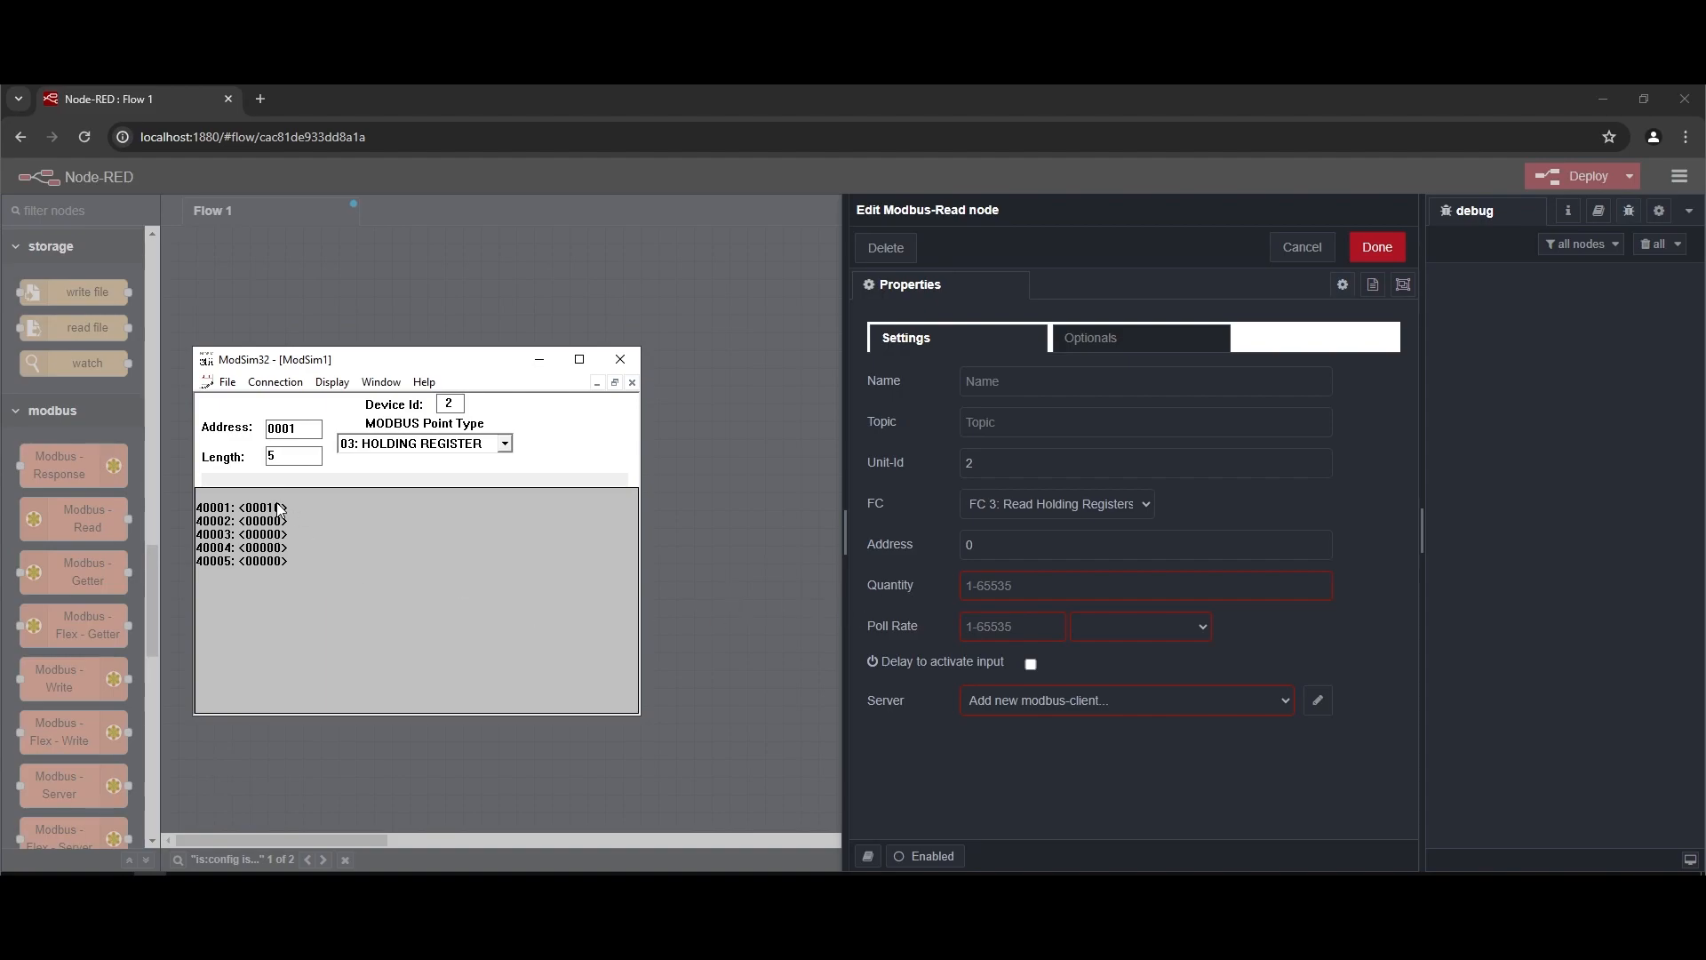
left_click(990, 583)
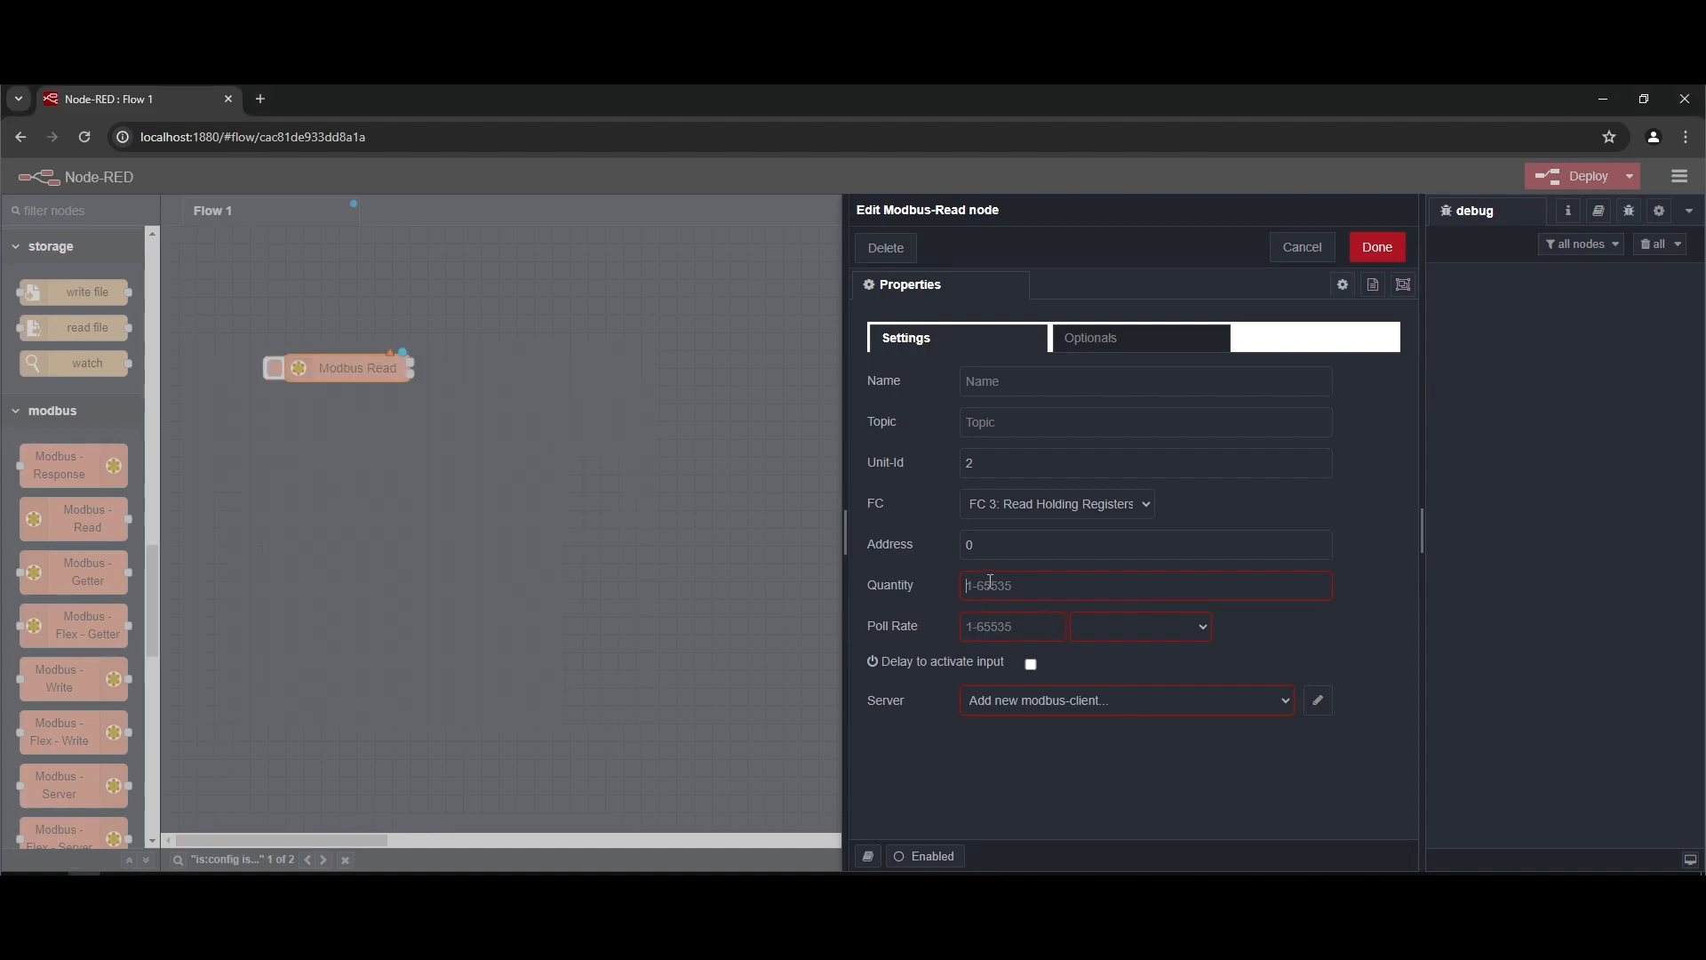
type("4")
Step: Set the Modbus-Read node's poll rate to 1 second(s)
left_click(1033, 627)
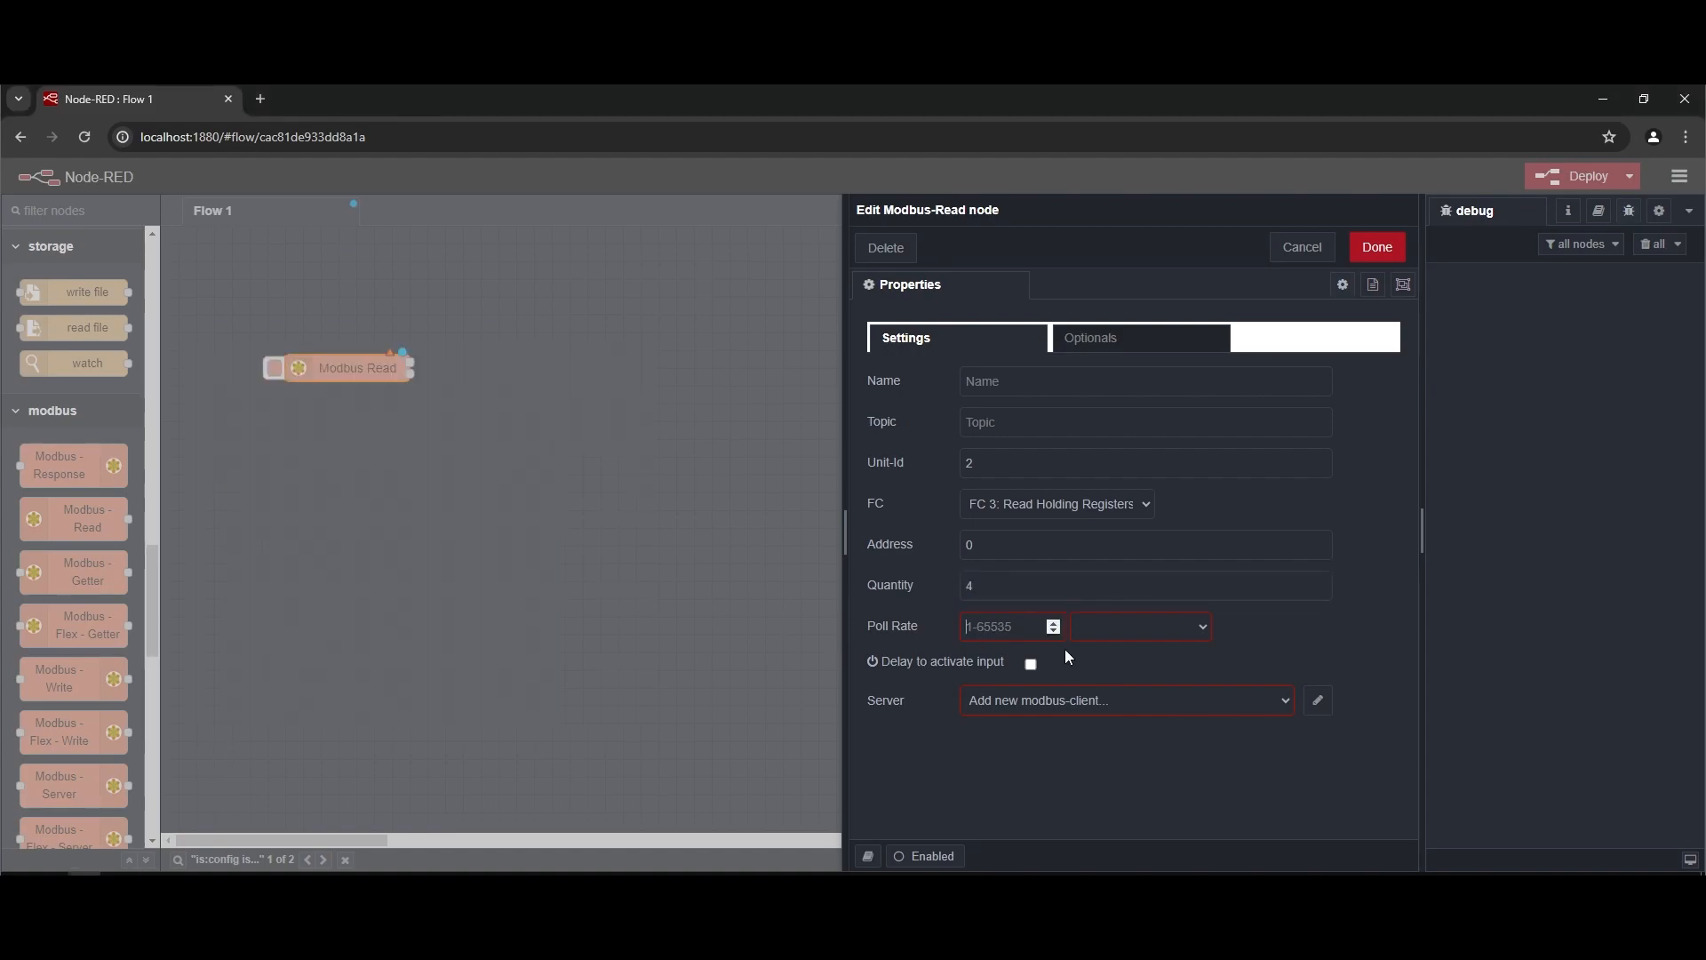
type("1000")
key("ctrl+a")
type("1")
left_click(1111, 638)
left_click(1116, 671)
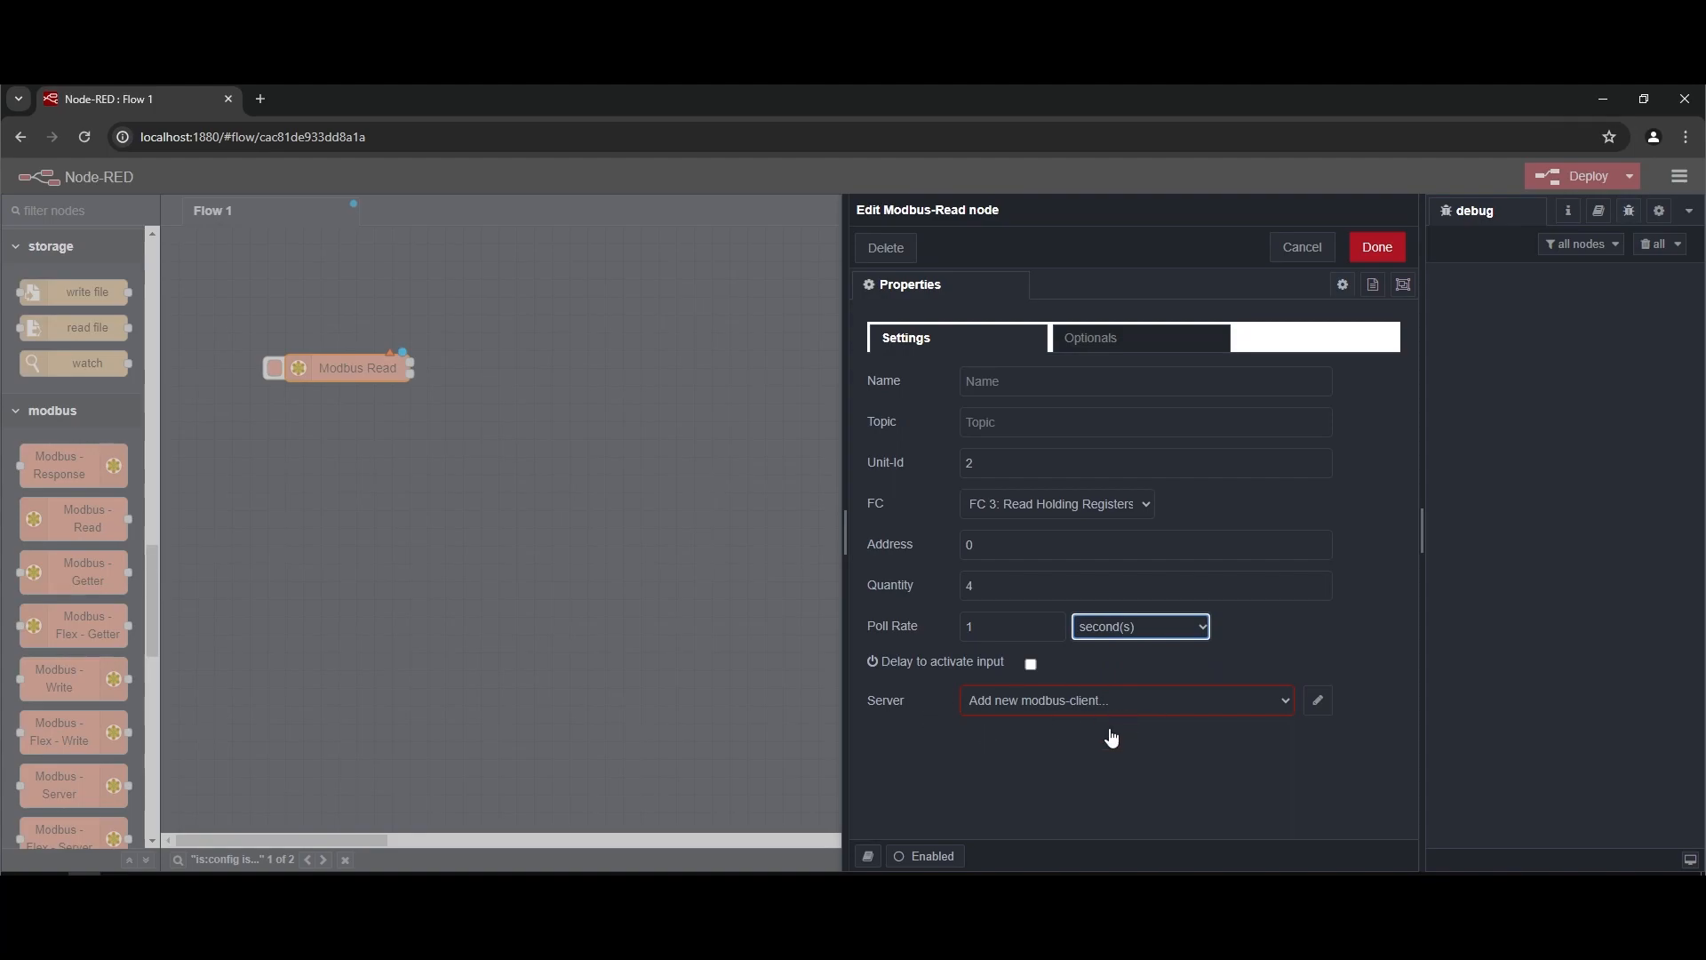
Step: Start a new modbus-client server for the Modbus-Read node with type Serial and serial port COM4
left_click(1321, 703)
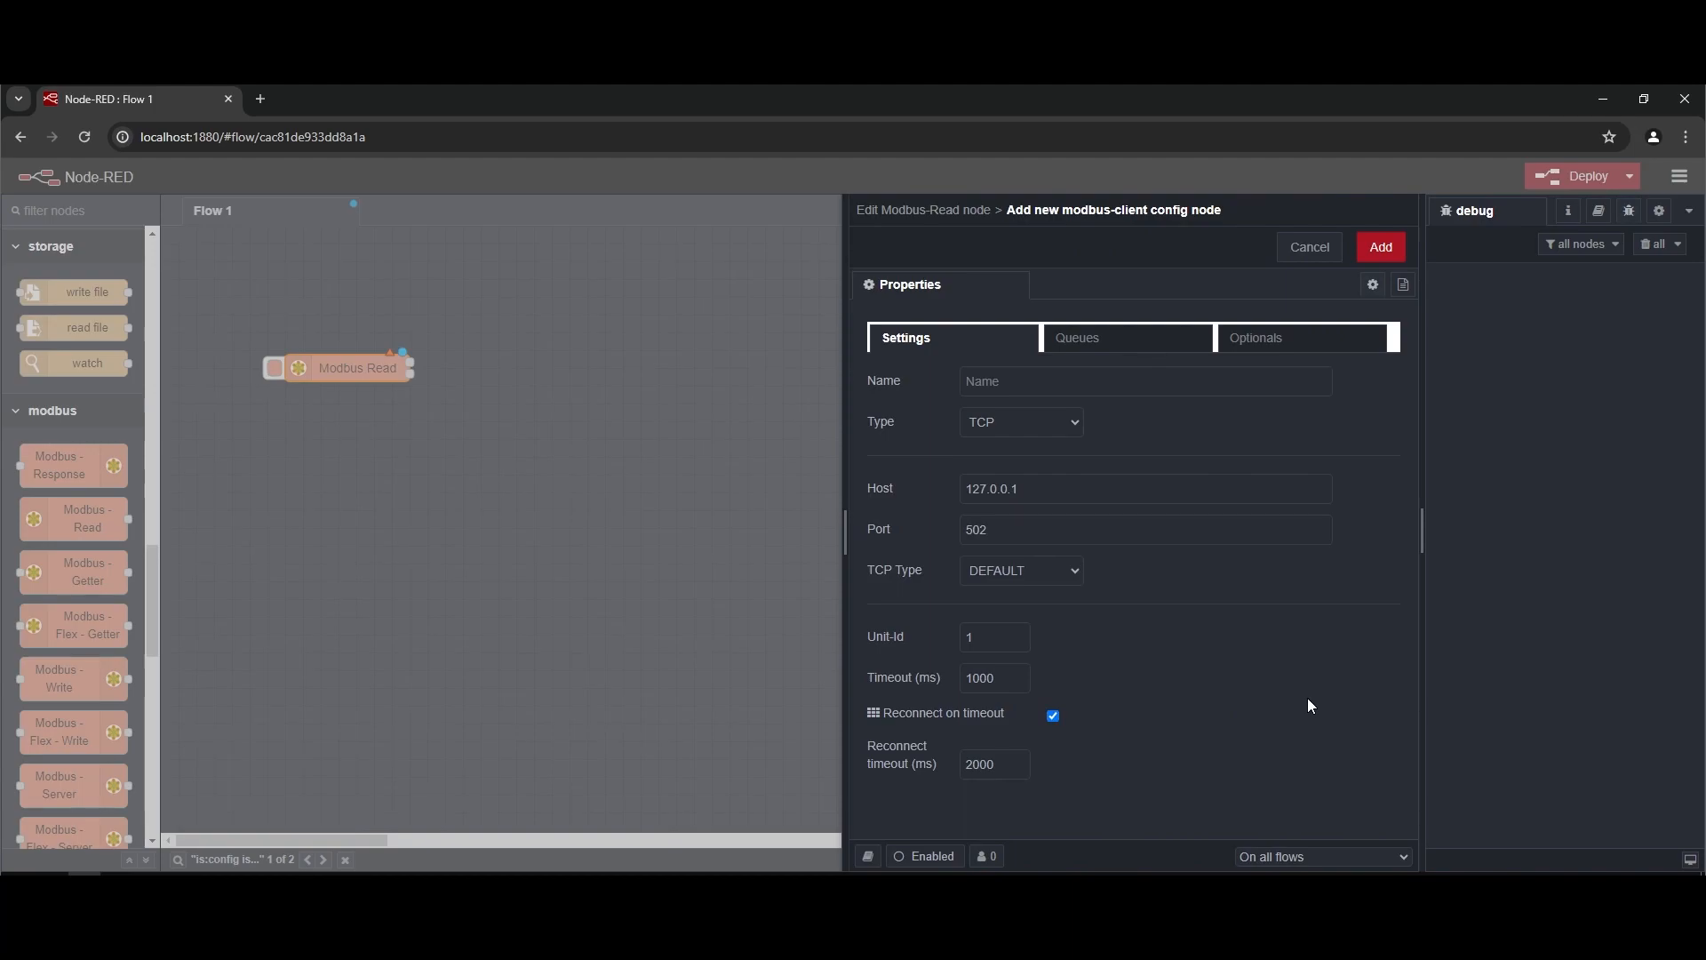
left_click(1035, 425)
left_click(1006, 462)
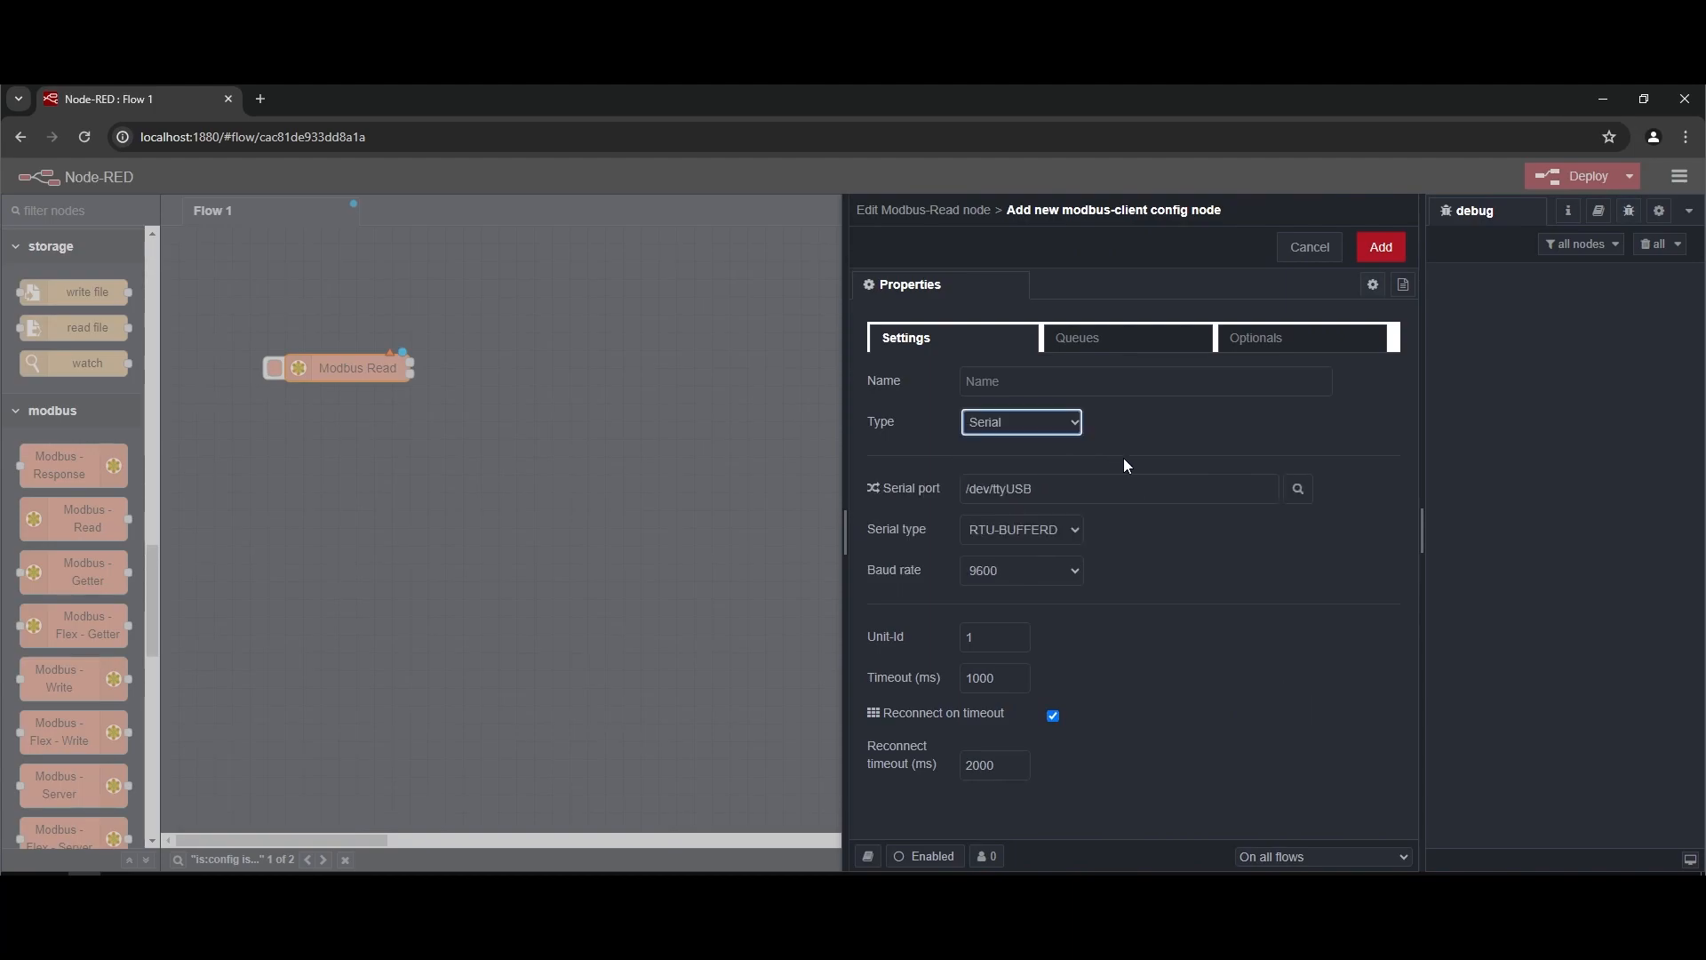
left_click(1303, 496)
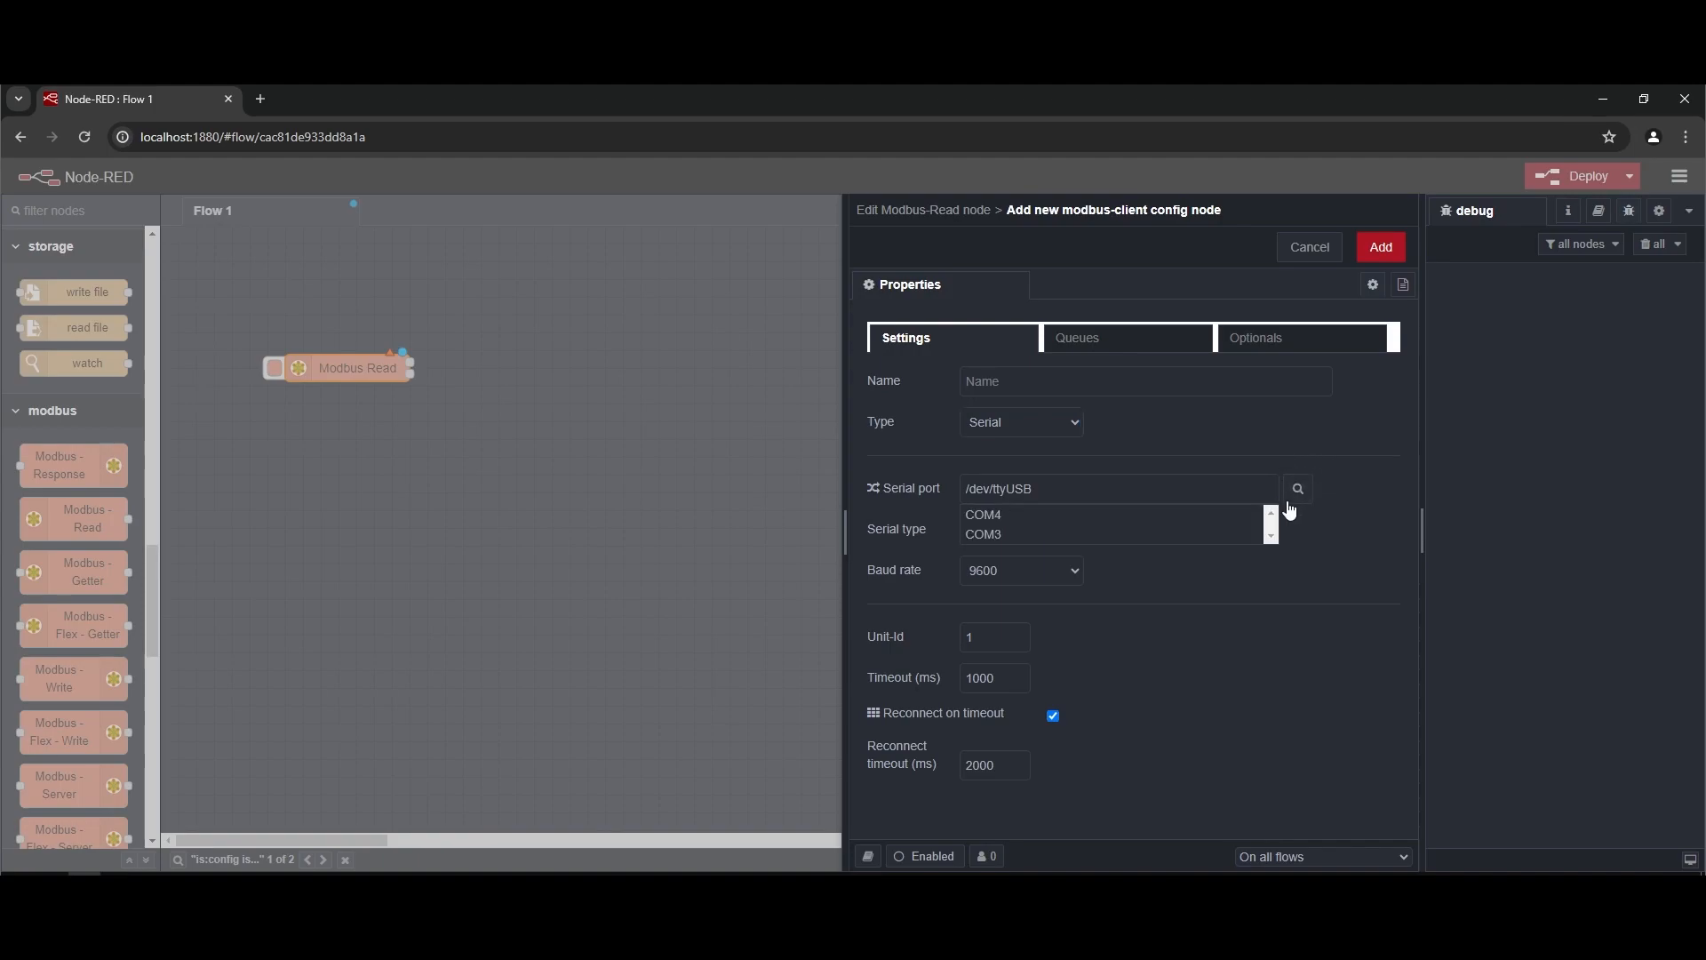
left_click(1043, 516)
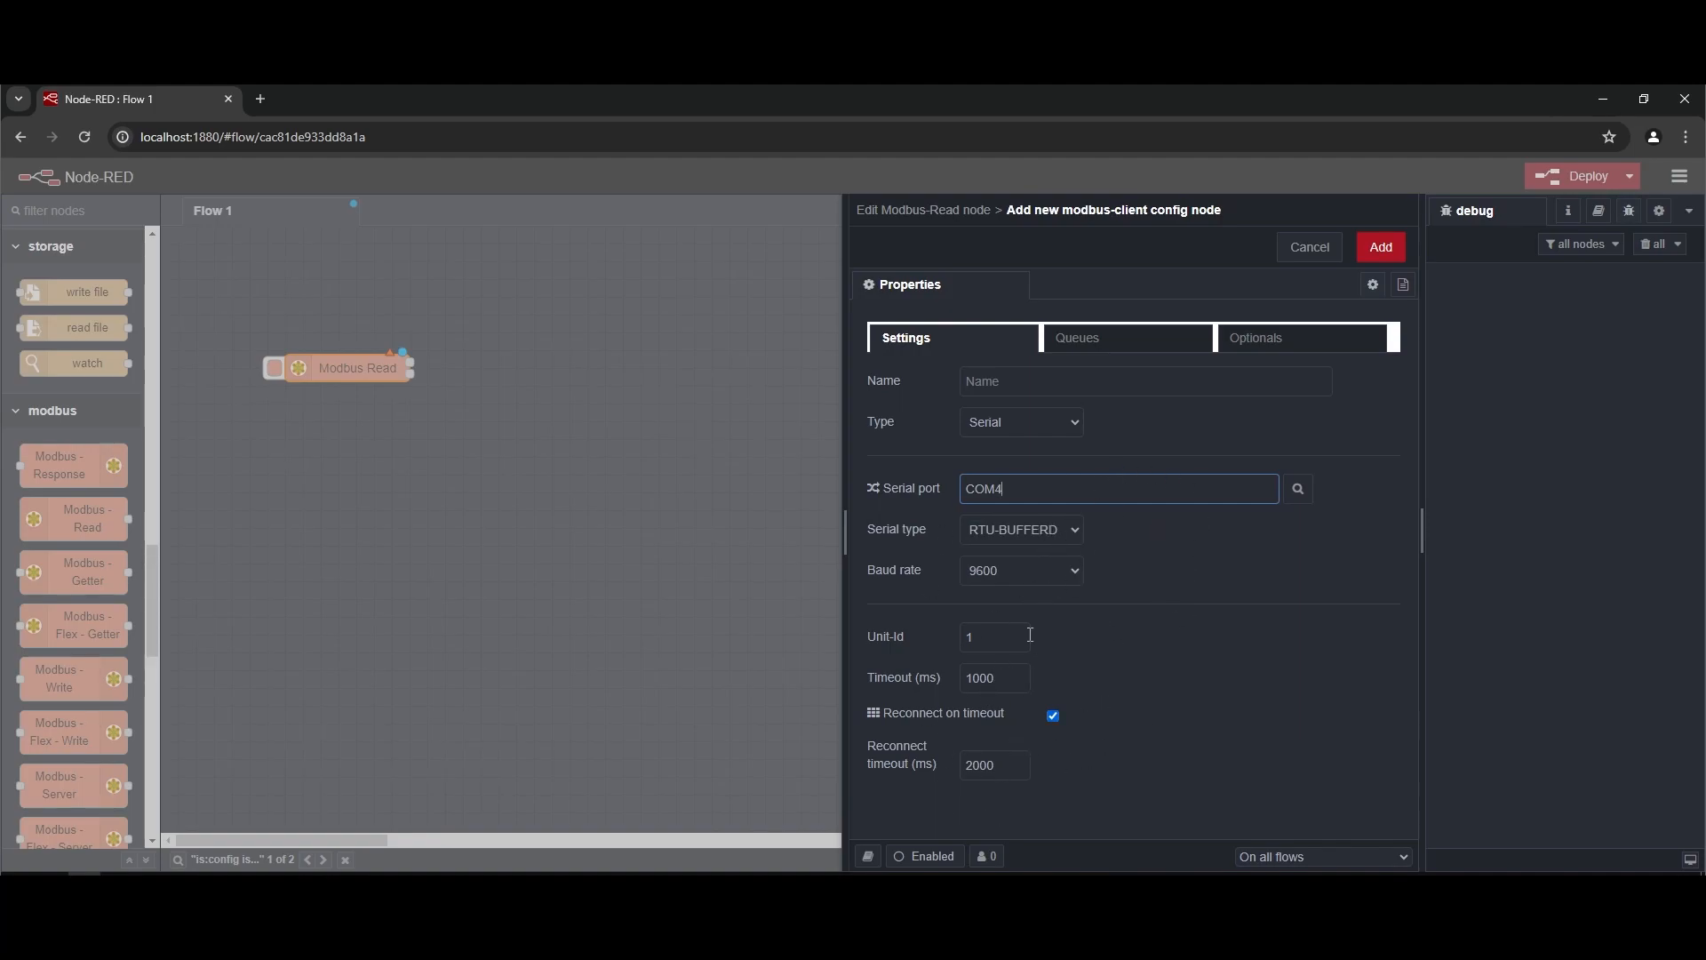
Step: Review the new client's queue and optional settings, and save both the client and the Modbus-Read node
left_click(1121, 349)
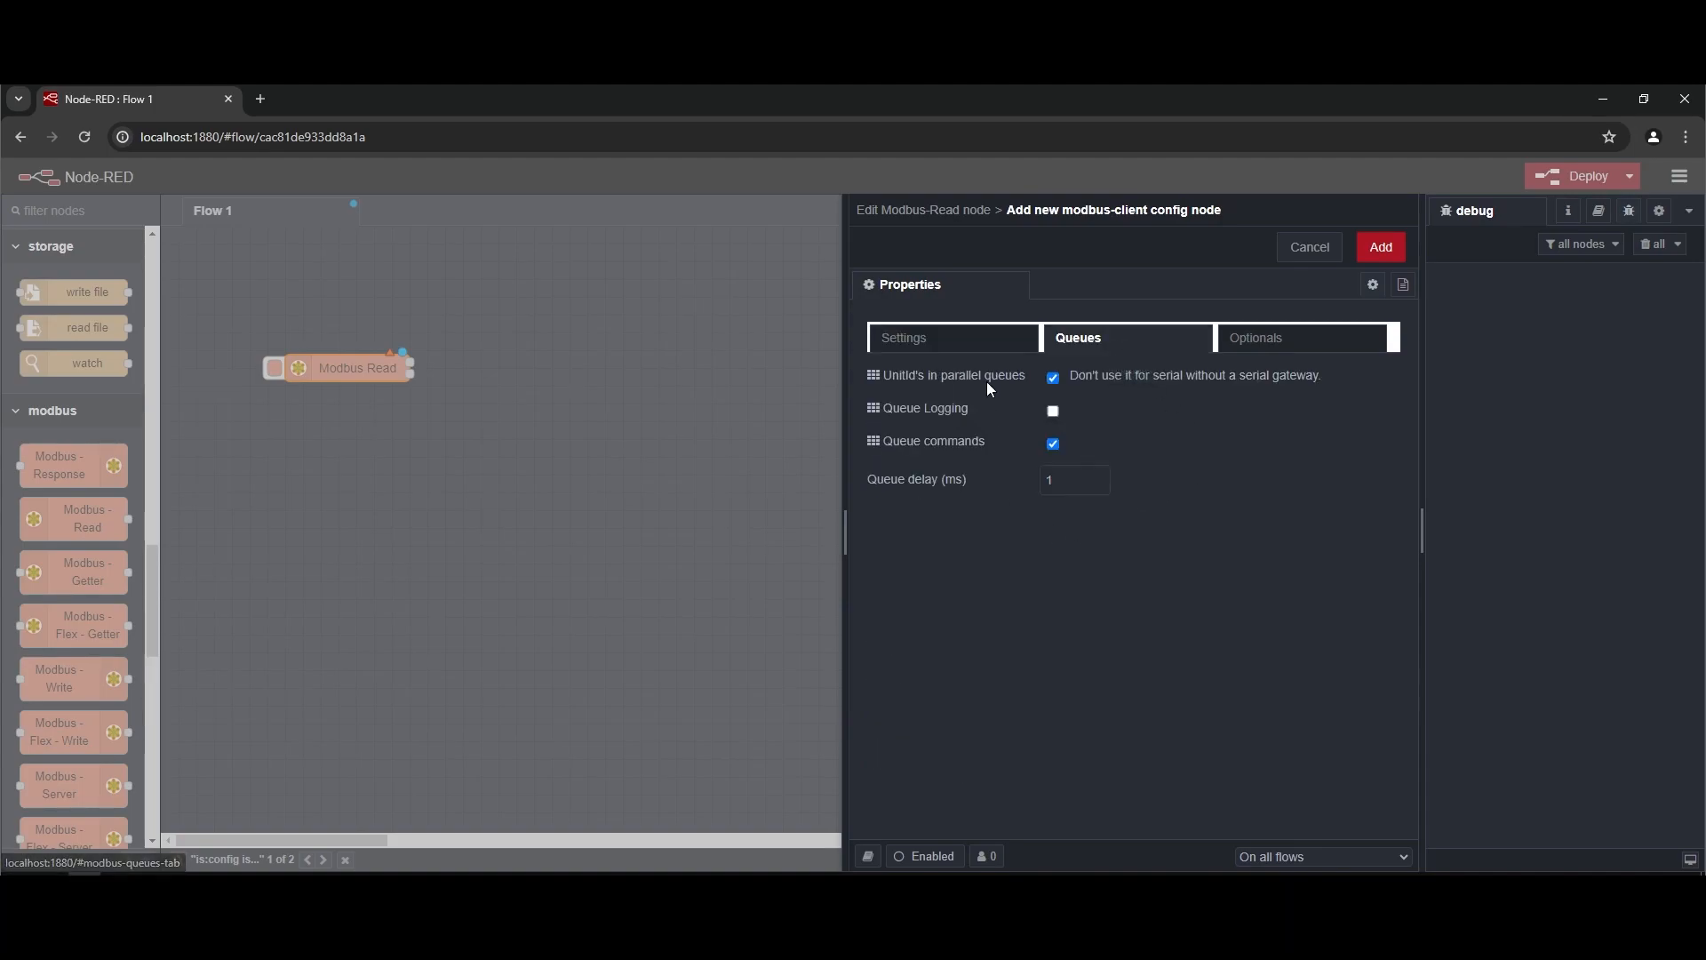
left_click(1283, 346)
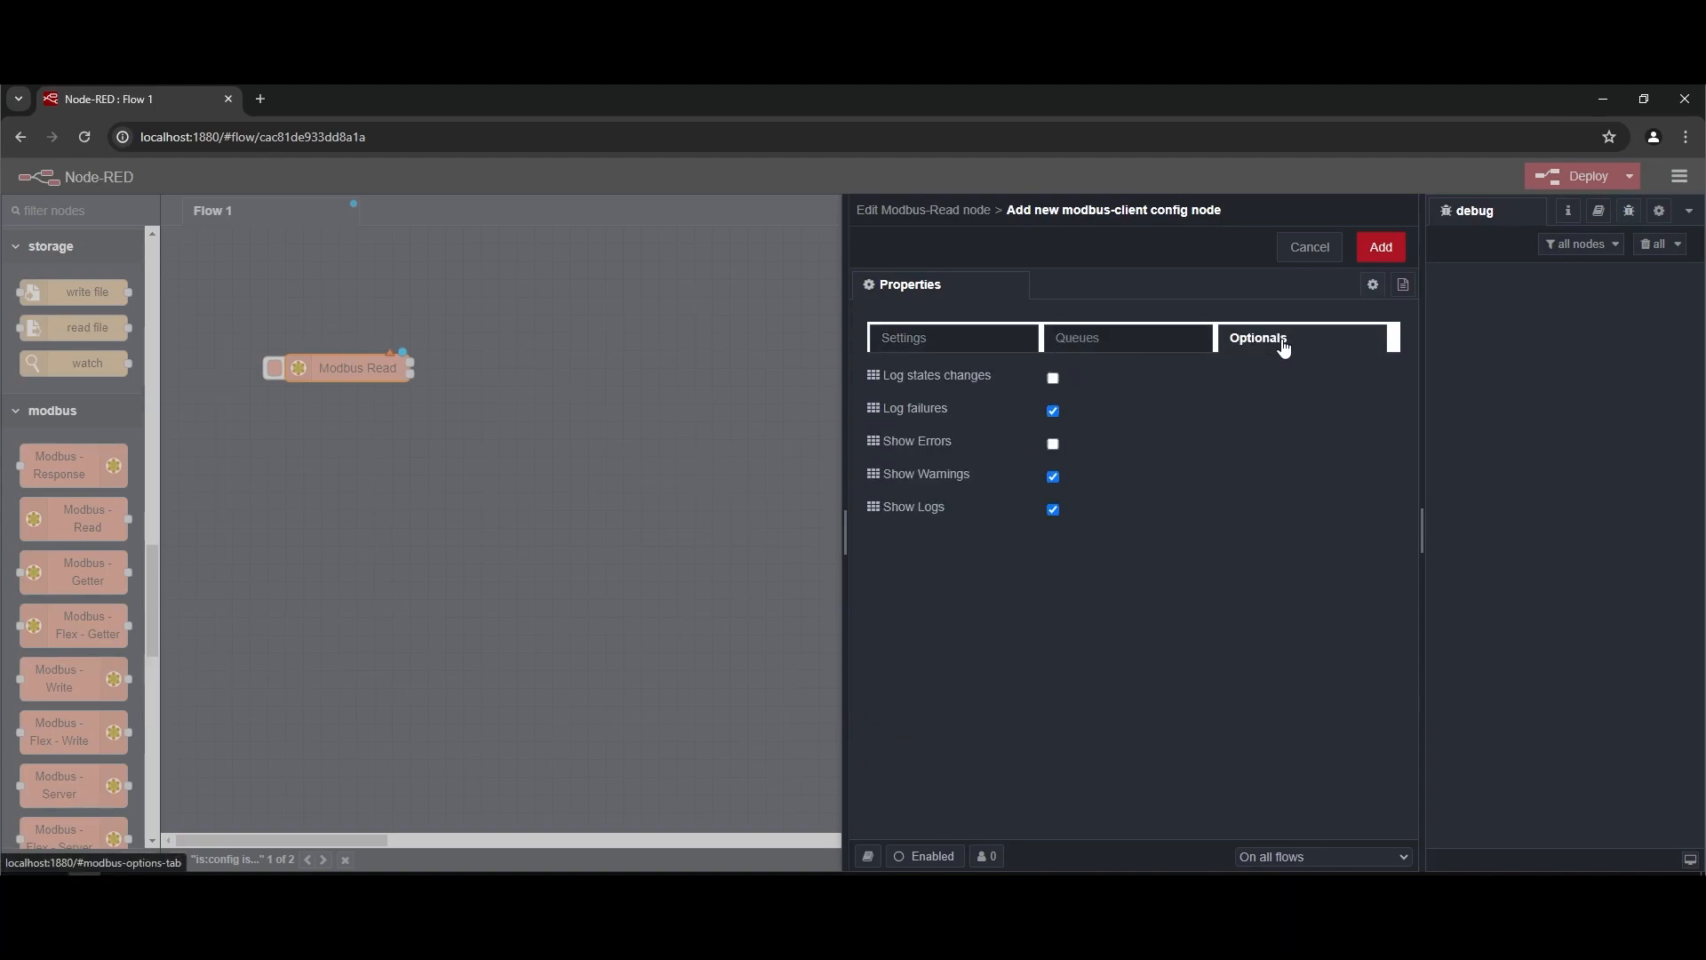
left_click(1022, 346)
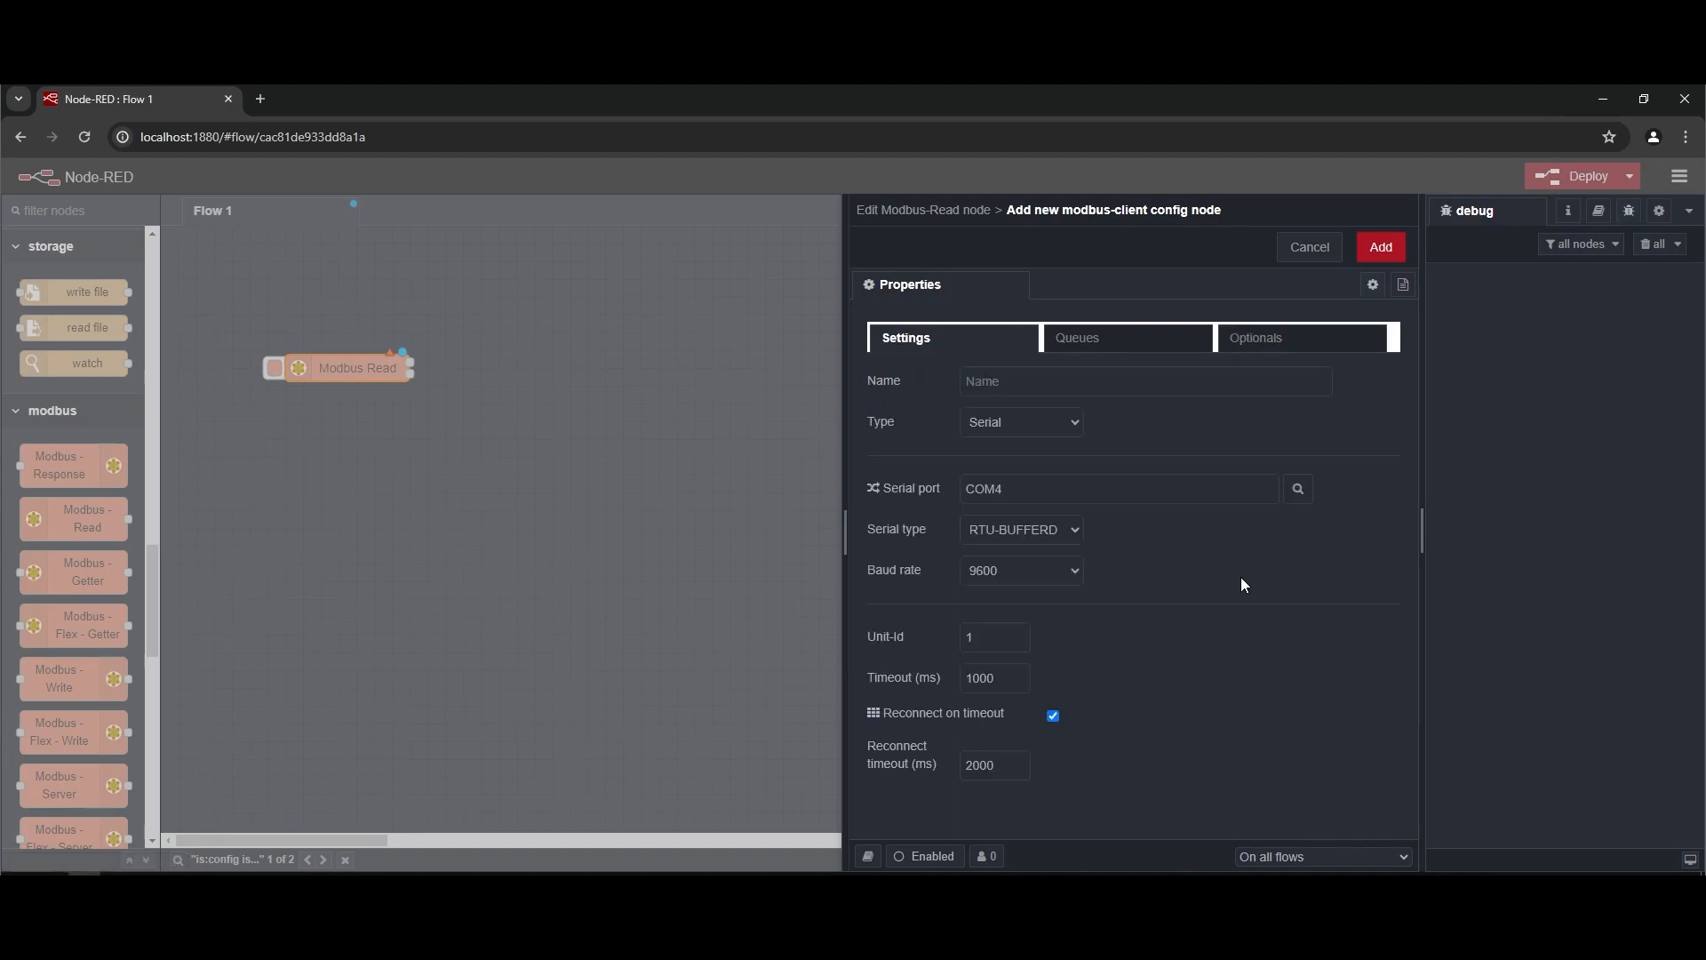
left_click(1381, 247)
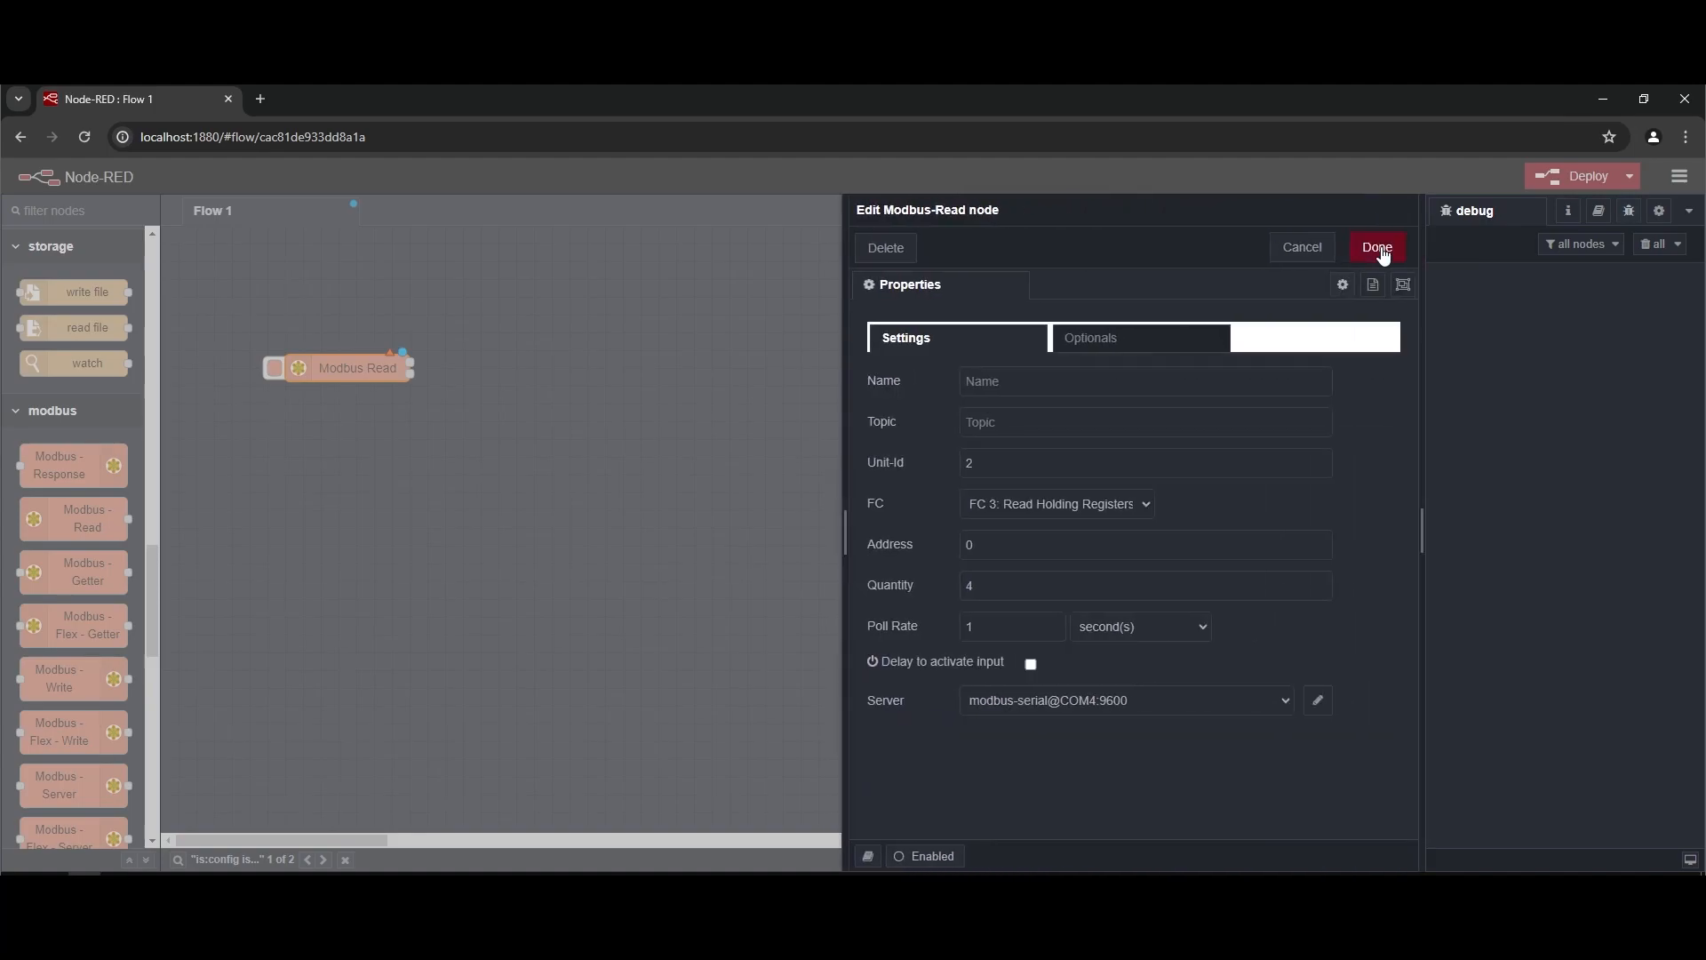
left_click(1379, 249)
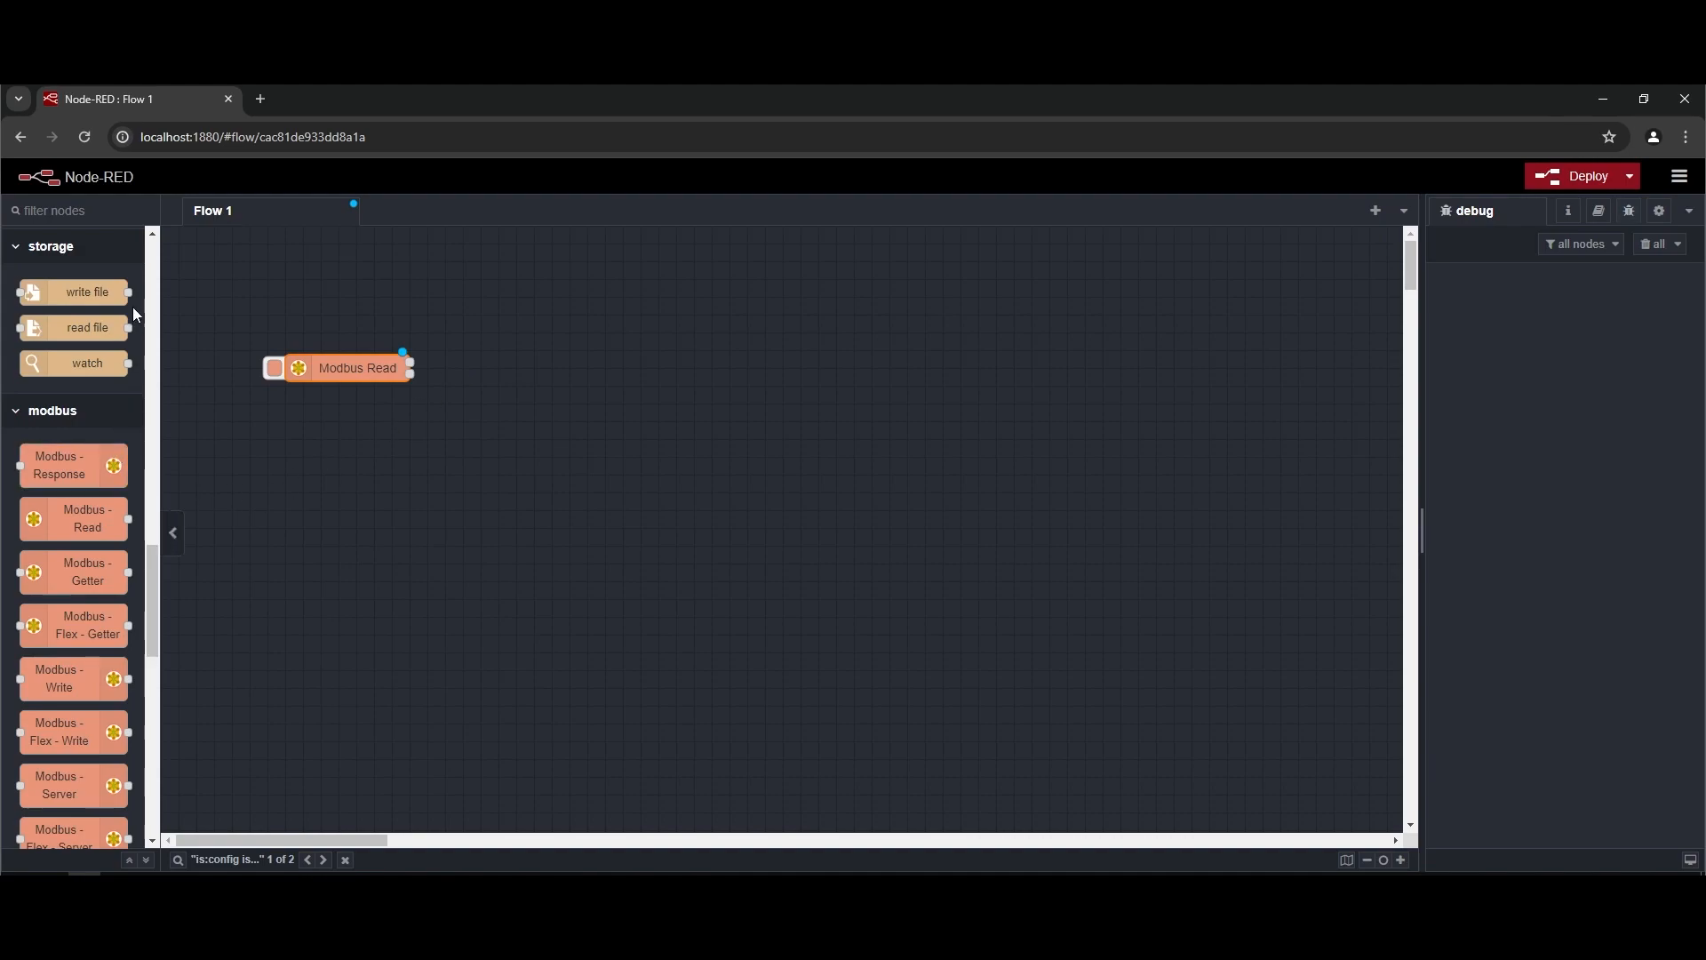
Step: Add a debug node up and to the right of Modbus Read and wire it to that node's first output
left_click_drag(147, 574, 162, 254)
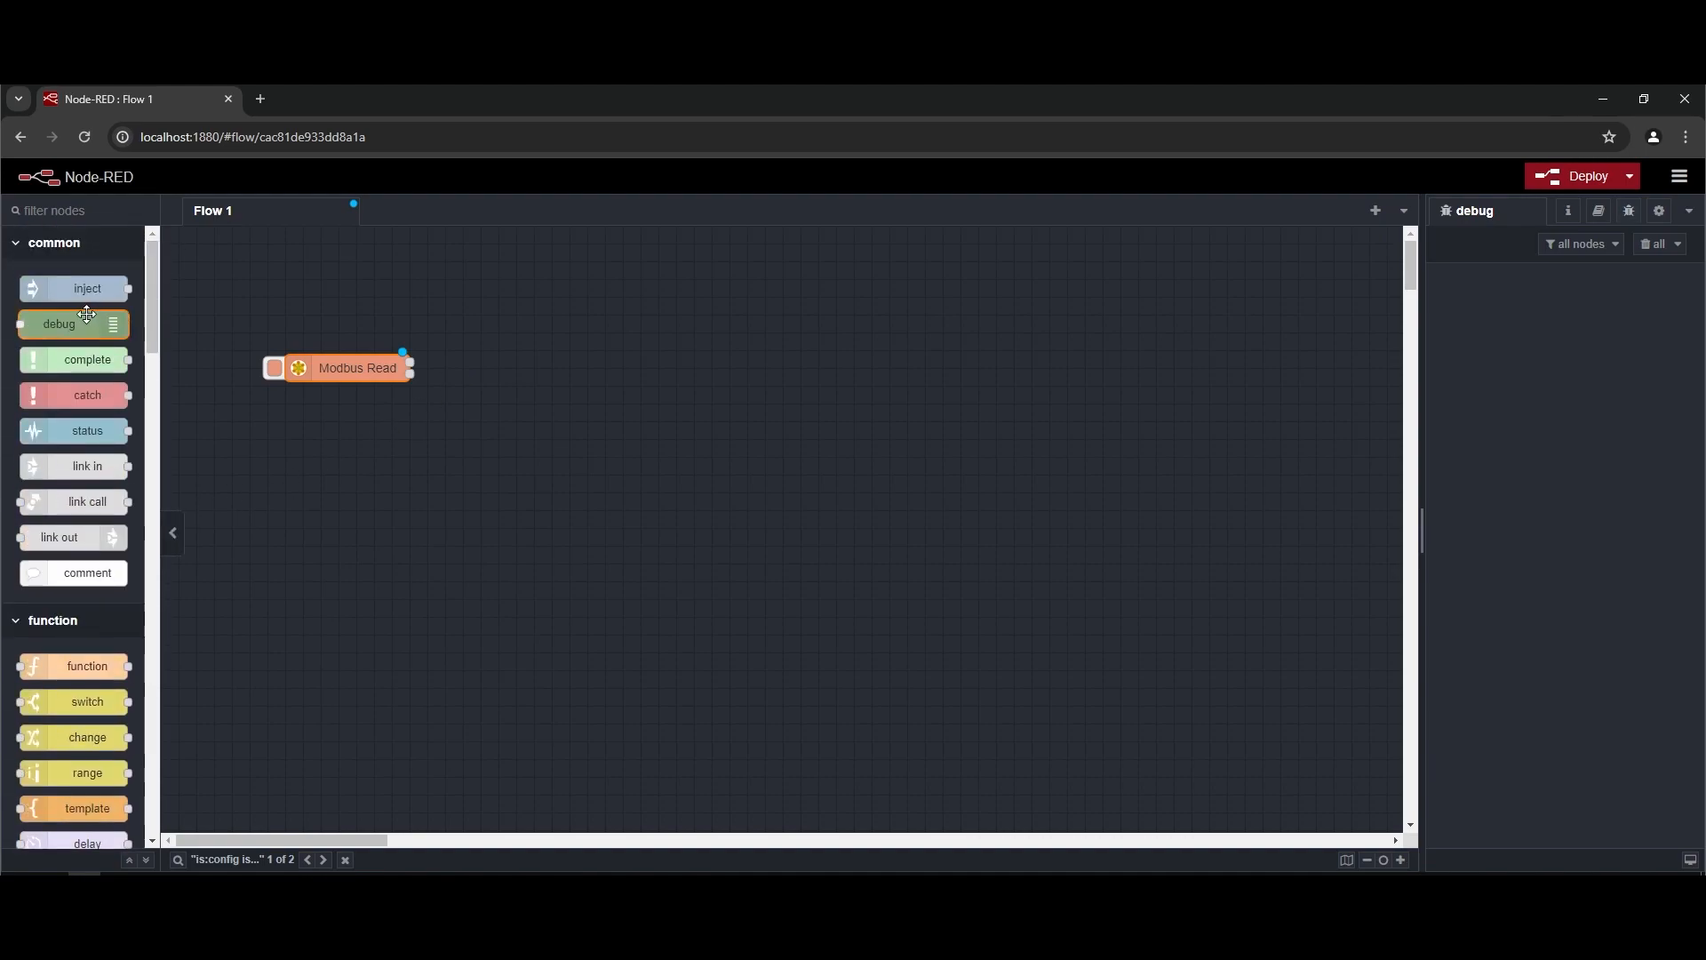
left_click_drag(76, 325, 599, 331)
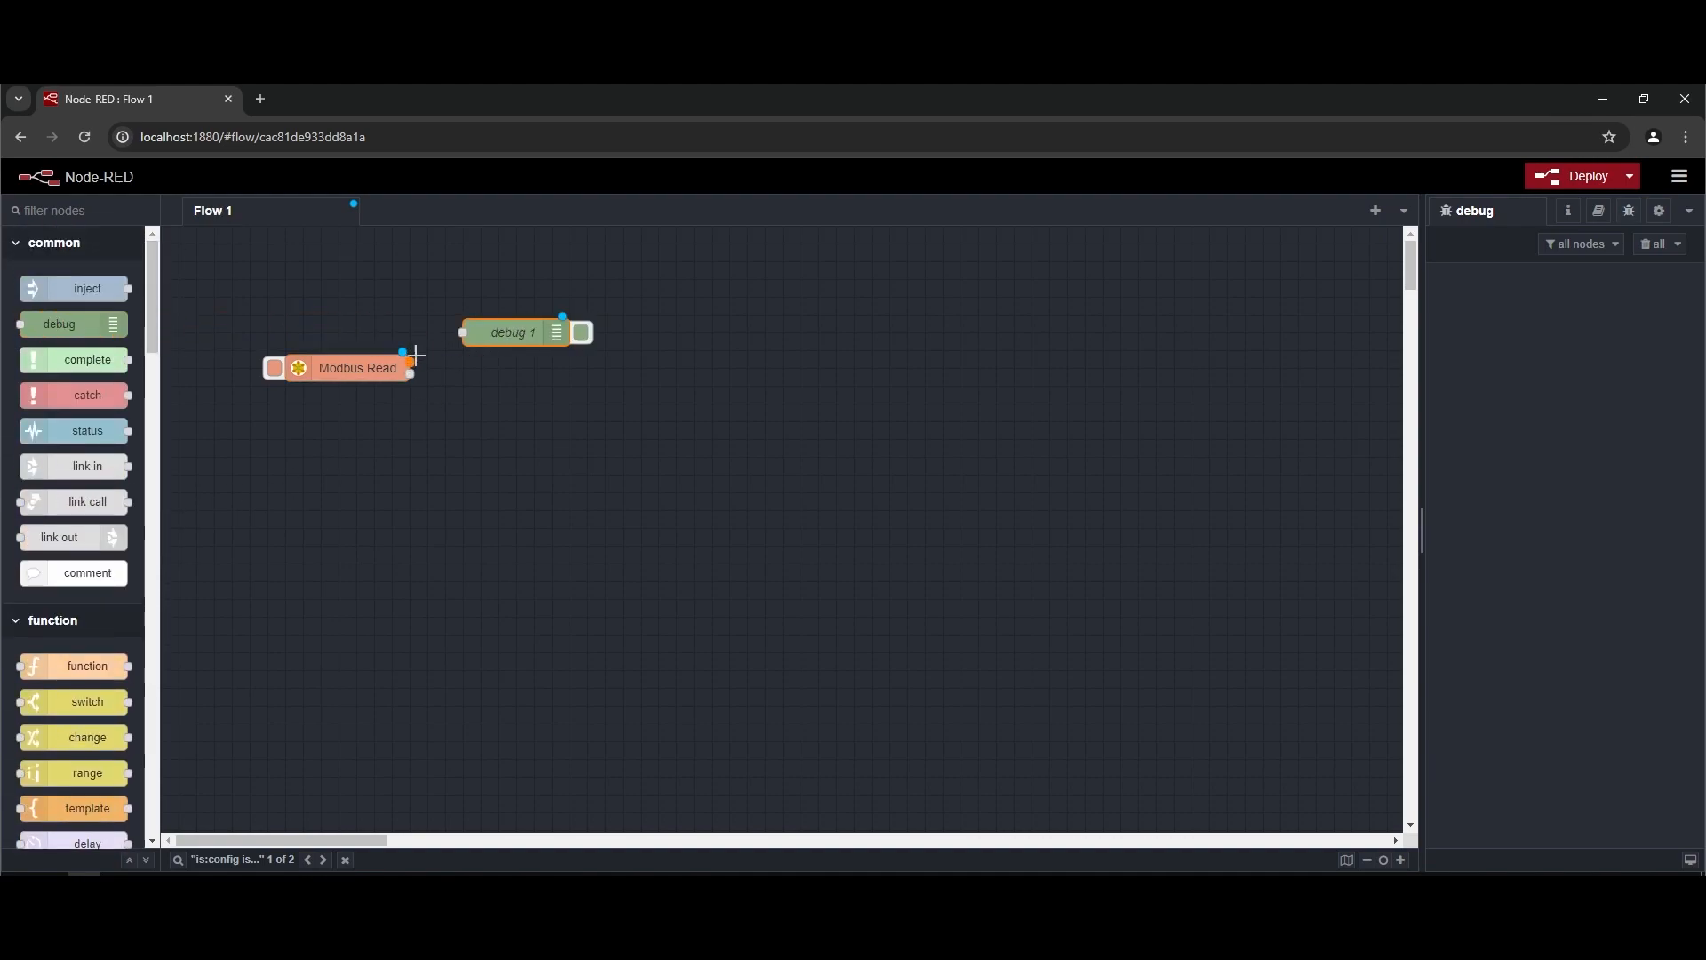
left_click_drag(410, 361, 558, 315)
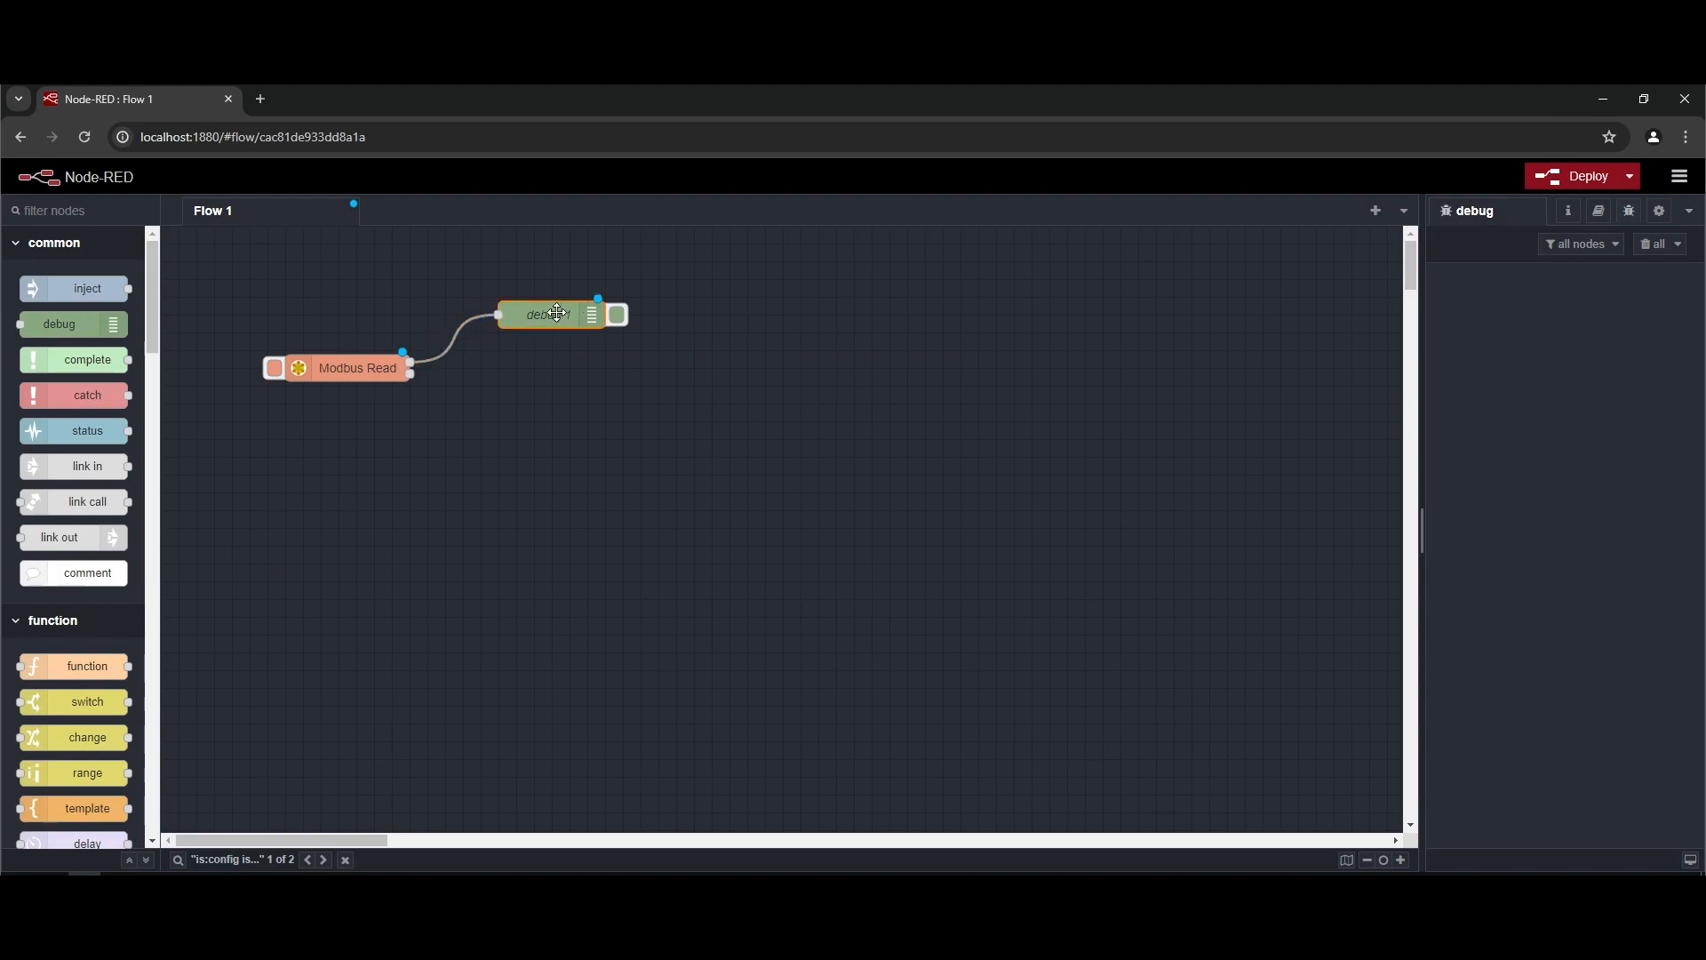
Step: Reopen the Modbus-Read node's properties and review its quantity and address
left_click(345, 371)
double_click(345, 371)
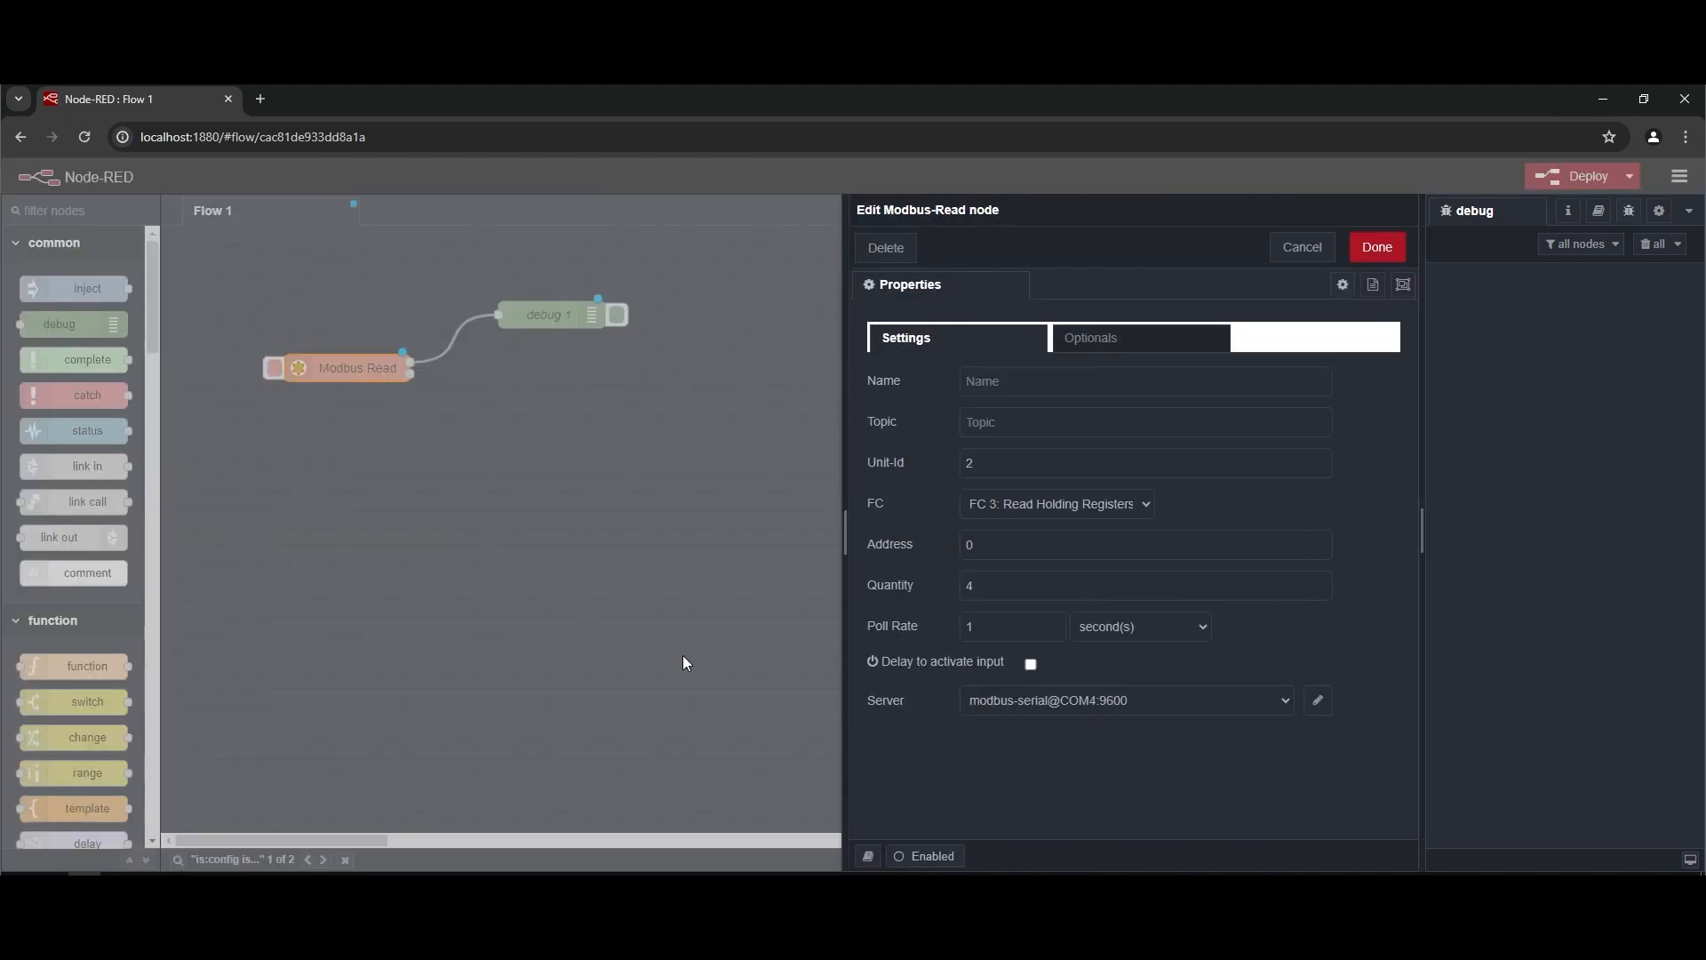
double_click(994, 583)
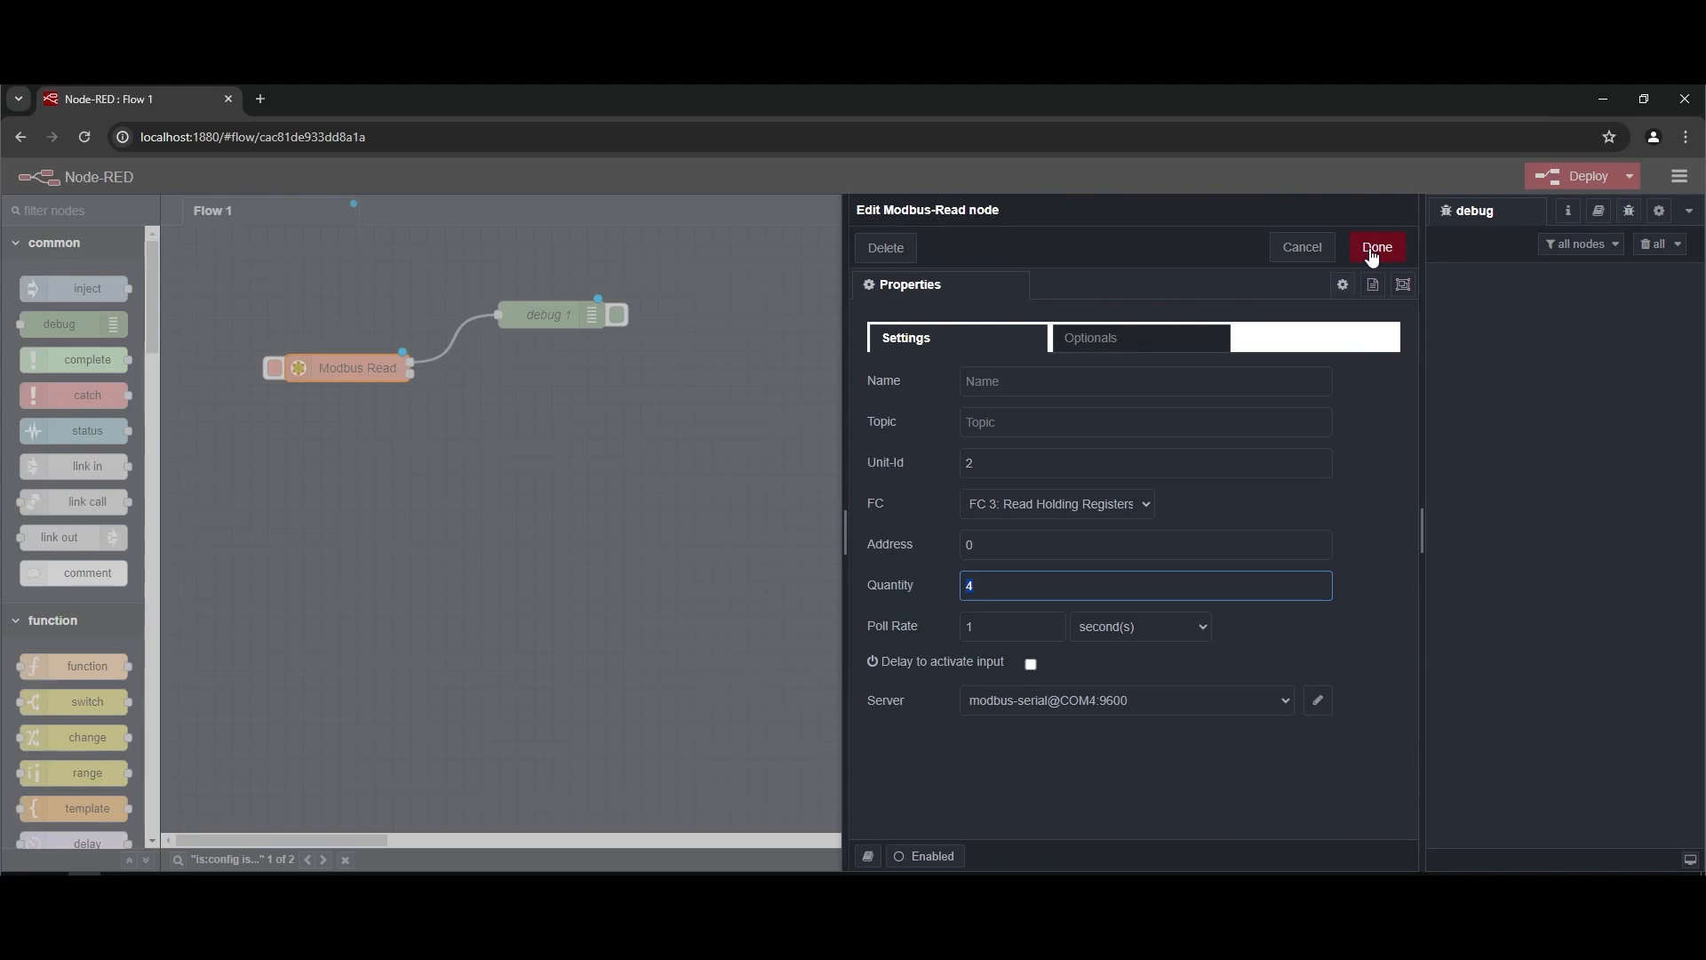
double_click(999, 544)
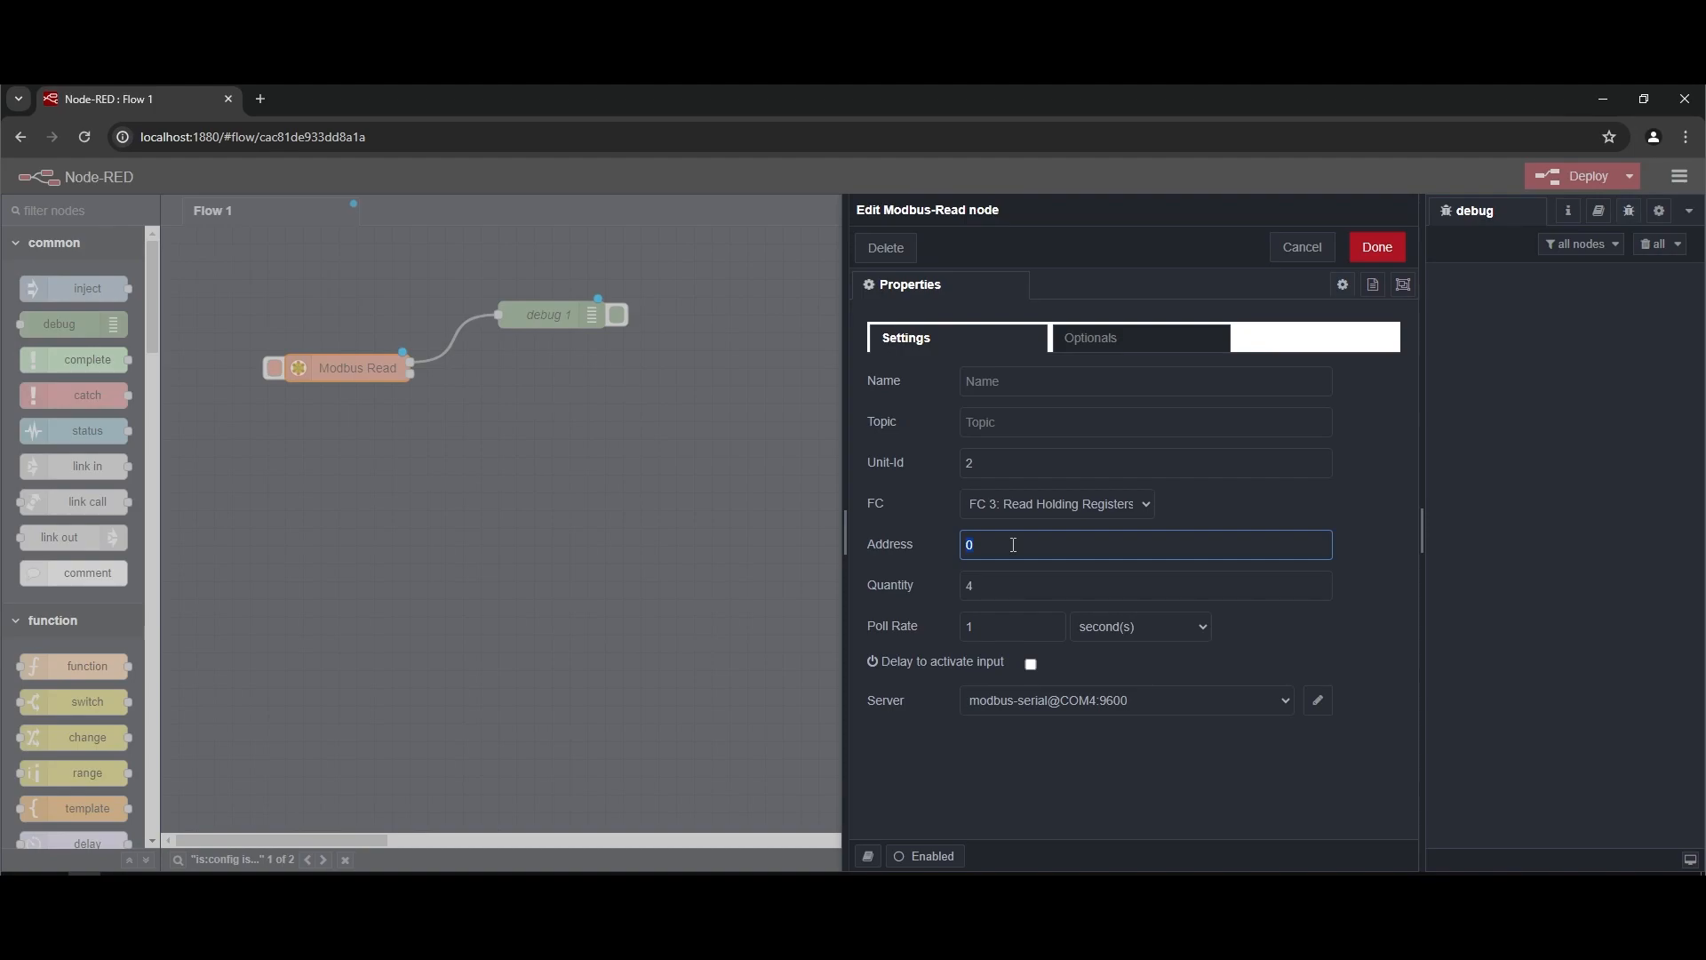
Step: Switch to ModSim32 and set holding register 40004 to 40
left_click(150, 885)
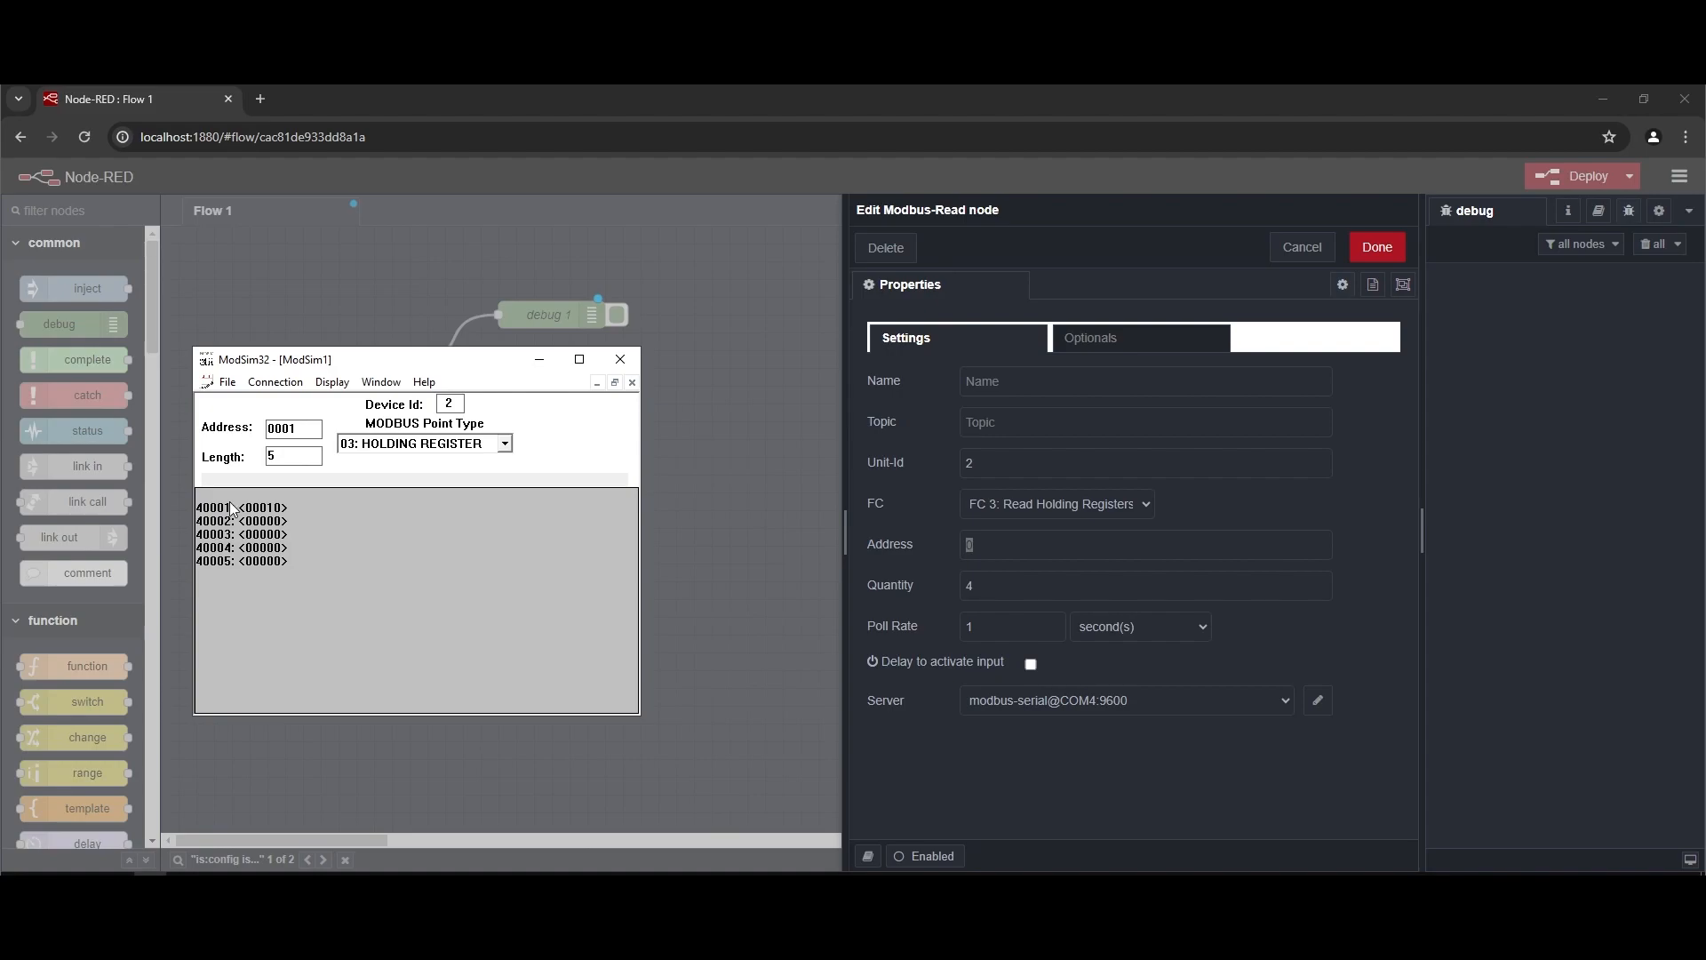
double_click(269, 551)
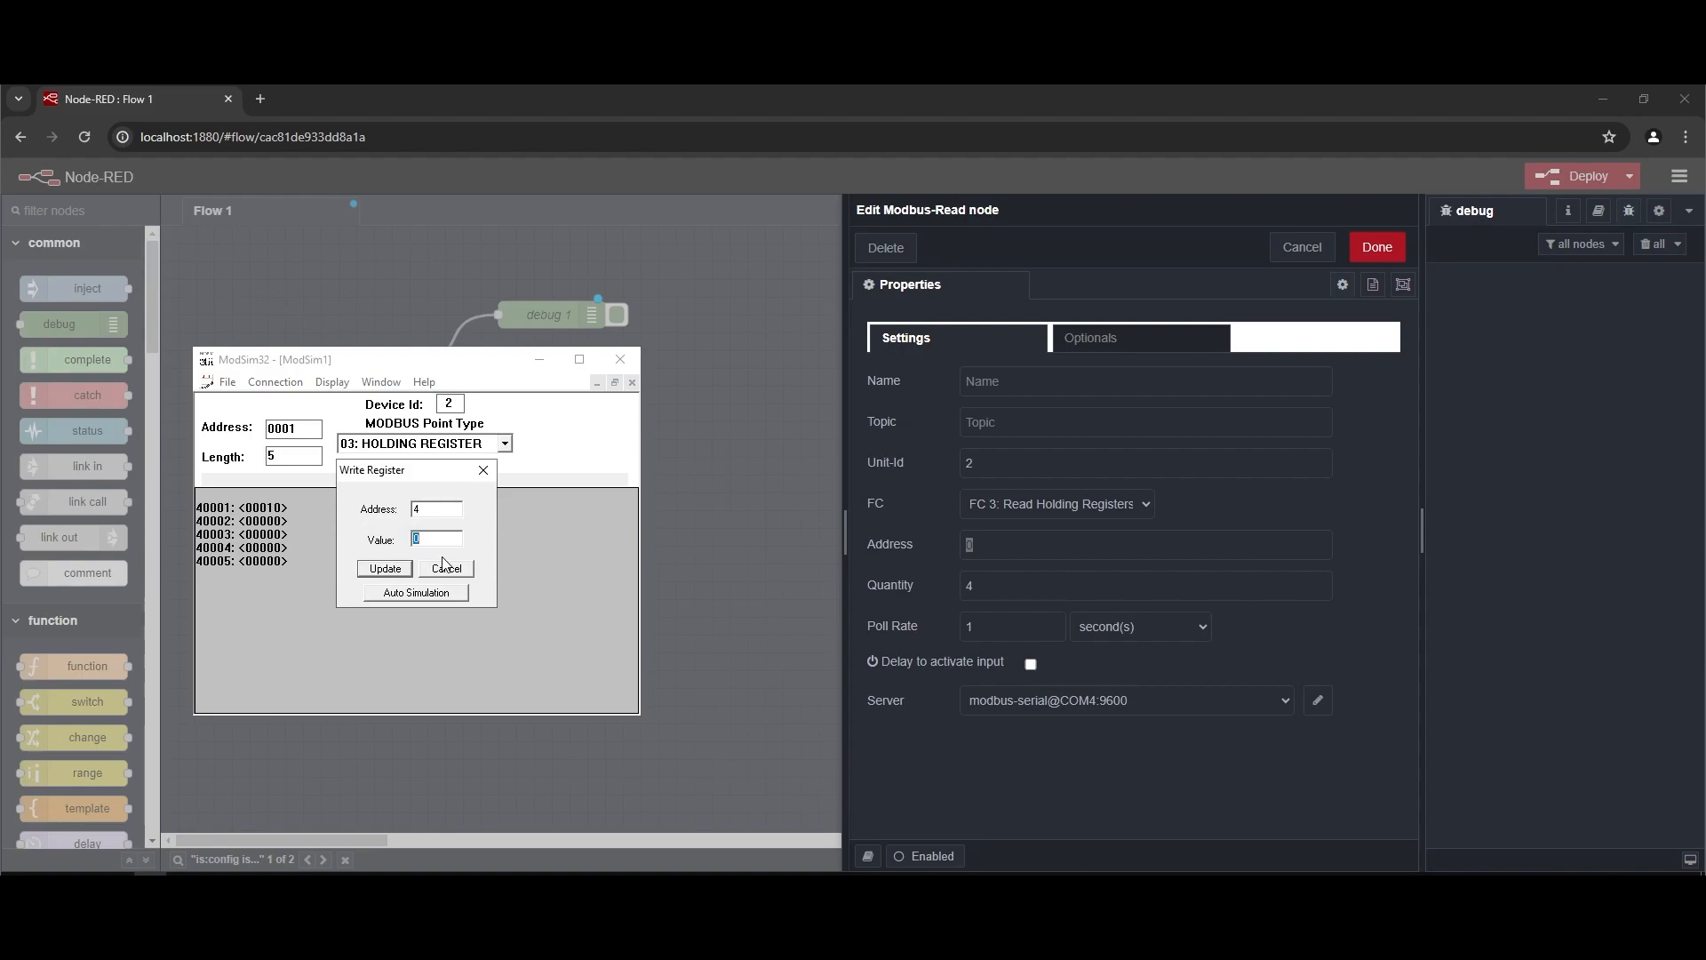
type("40")
key("Return")
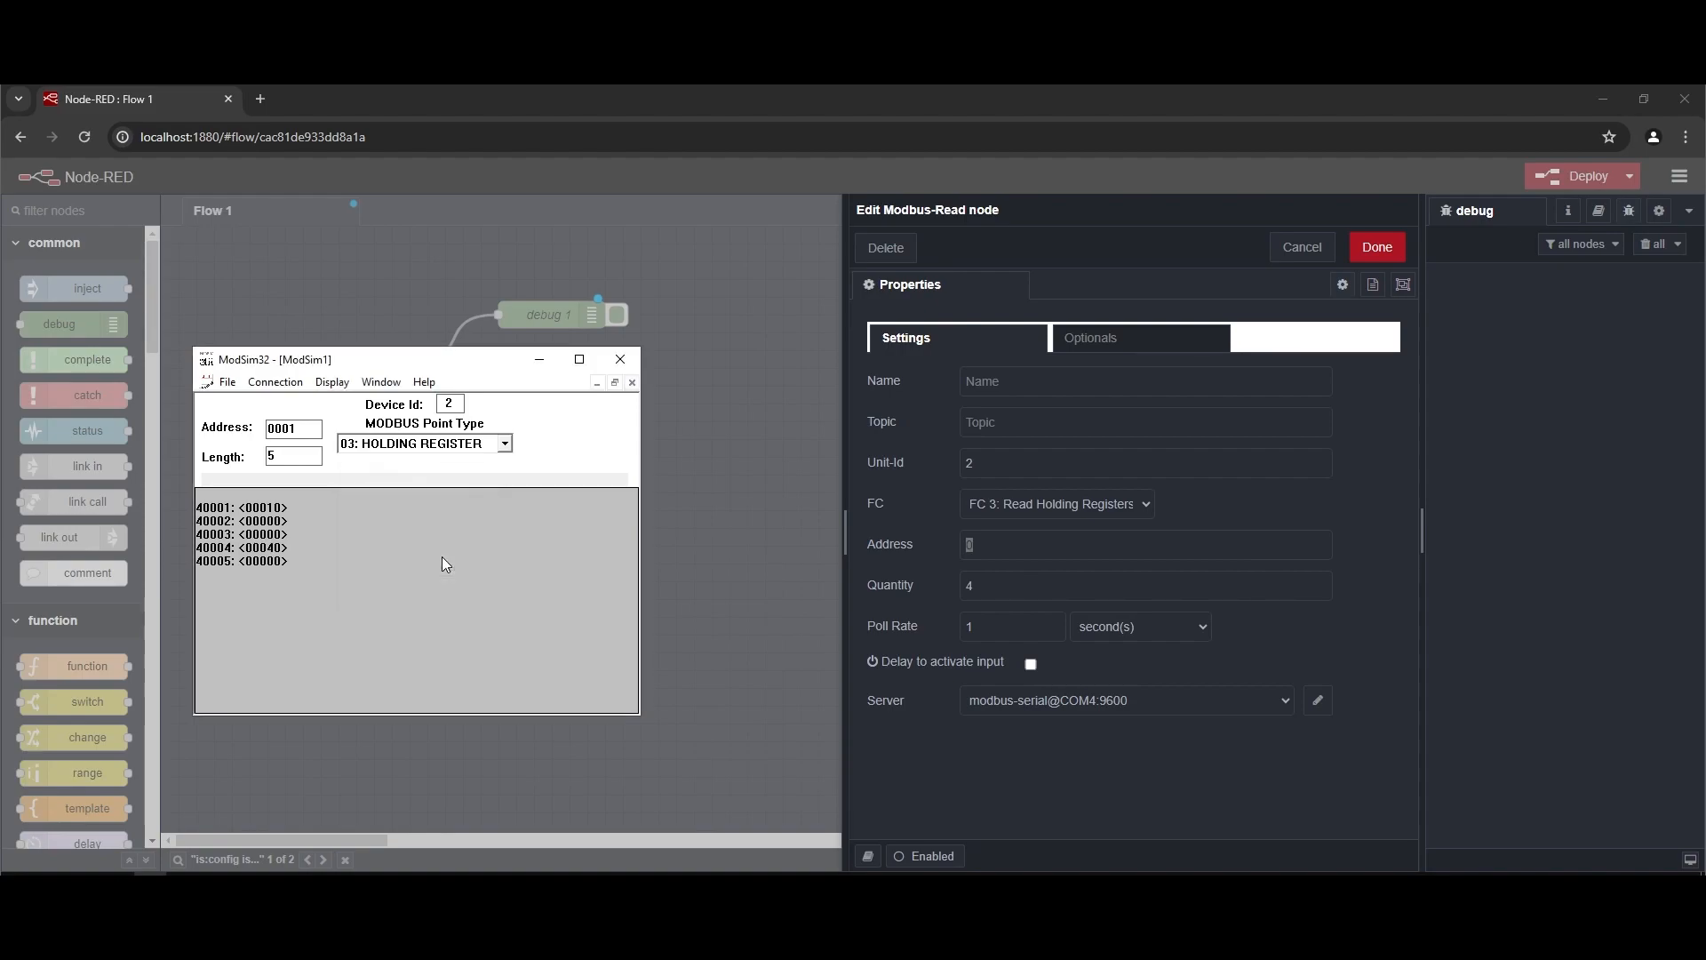
Step: Save the Modbus-Read node, deploy the flow, and expand a polled payload array in a widened debug sidebar
left_click(1376, 247)
left_click(1578, 176)
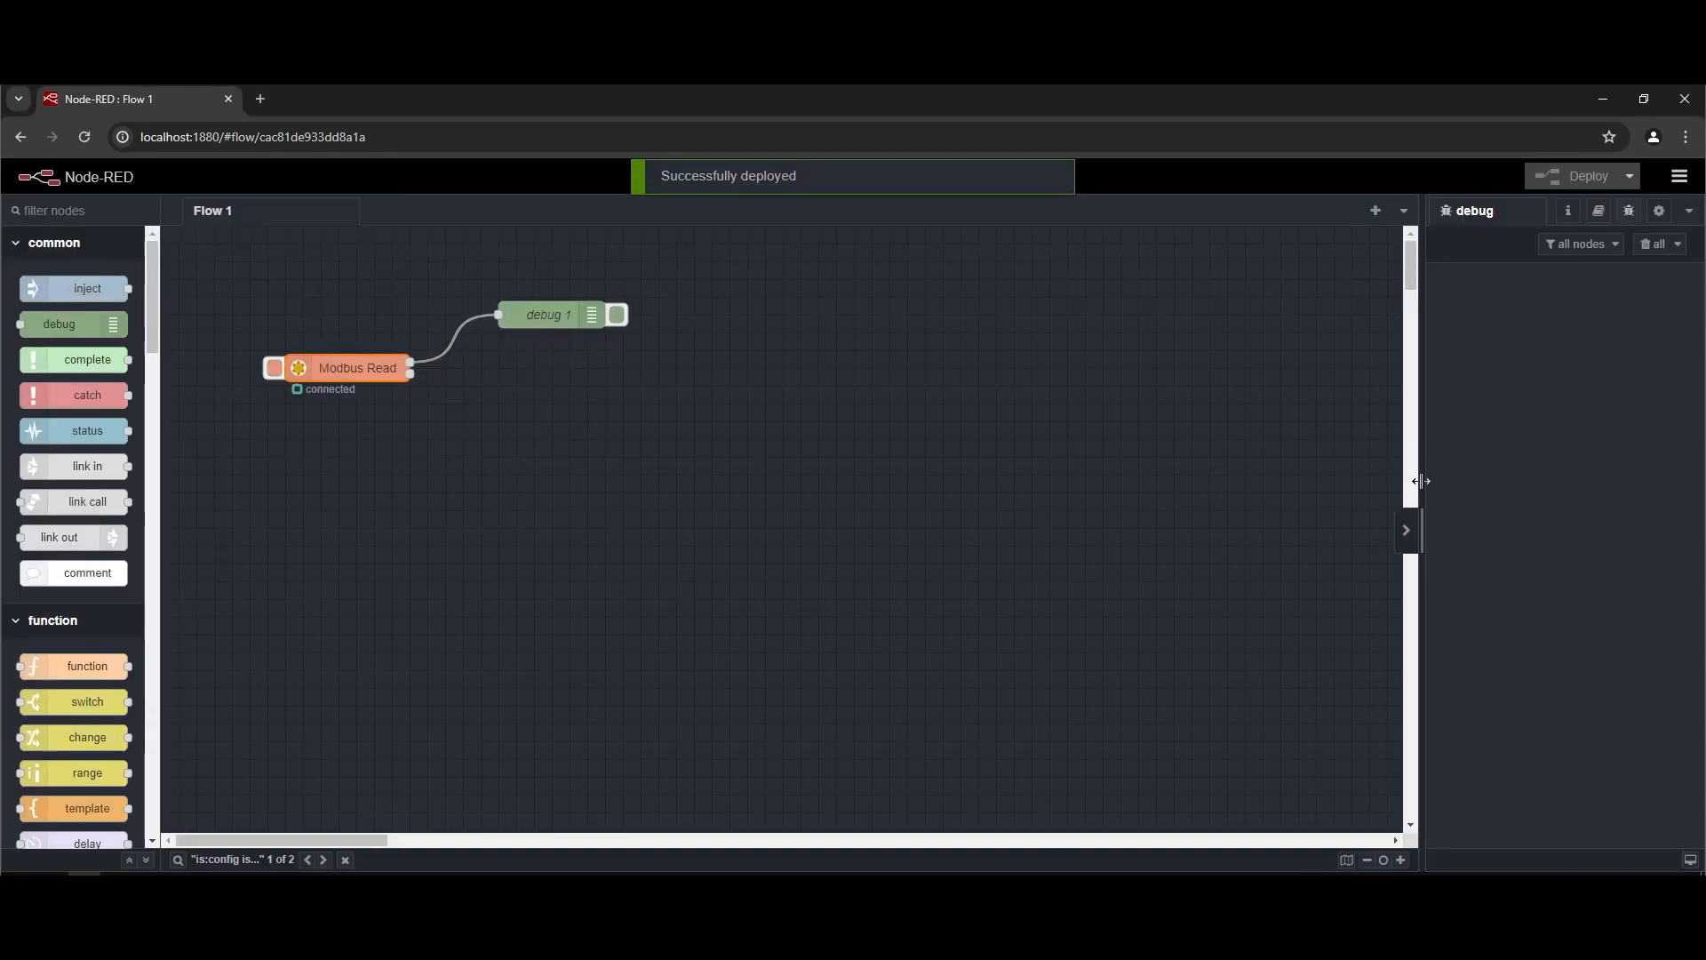
left_click_drag(1421, 481, 1209, 481)
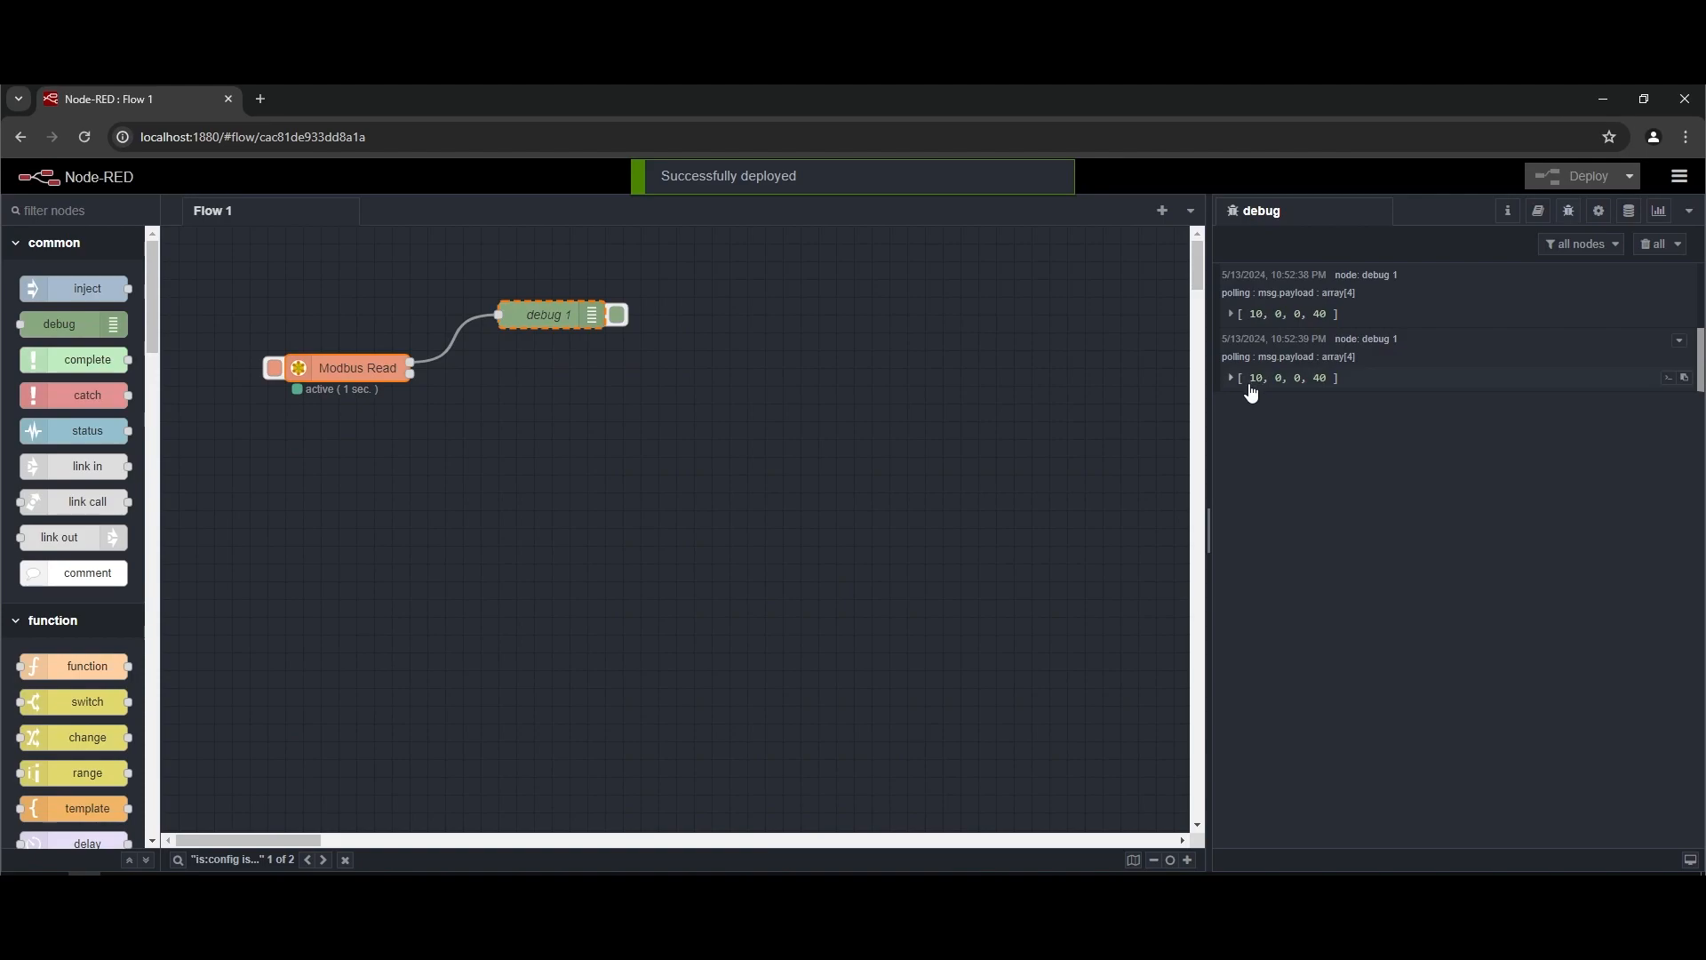
left_click(1232, 314)
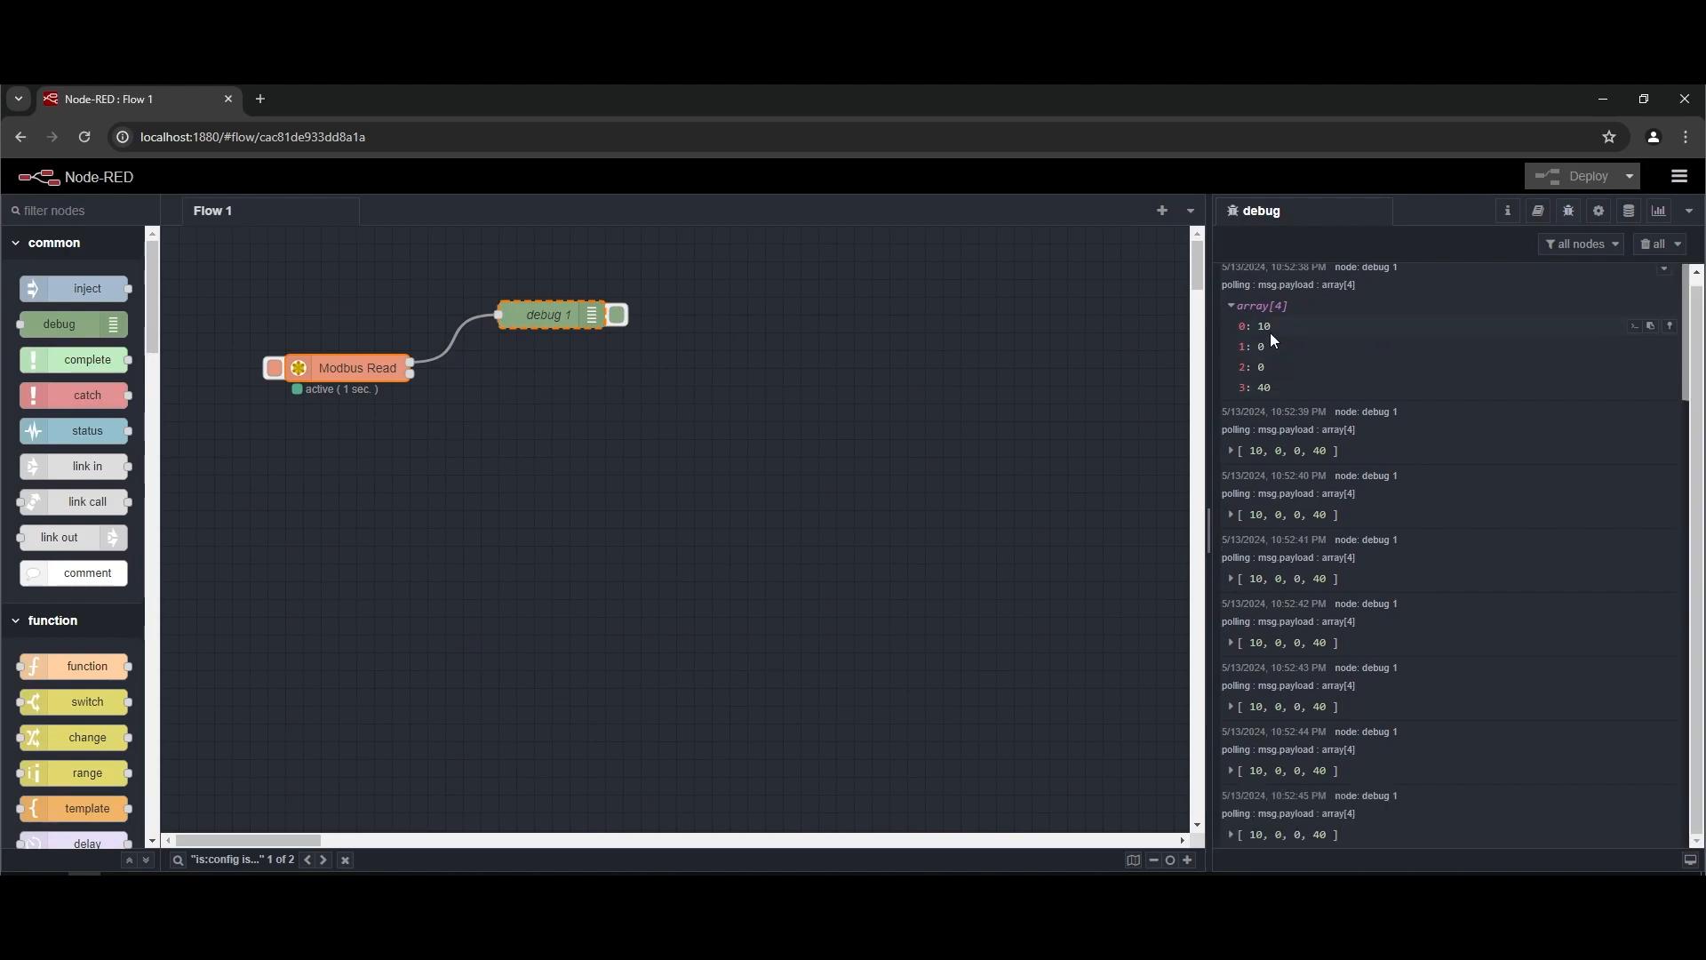
Step: Switch back to ModSim32 and update holding register 40004 to 45
left_click(149, 886)
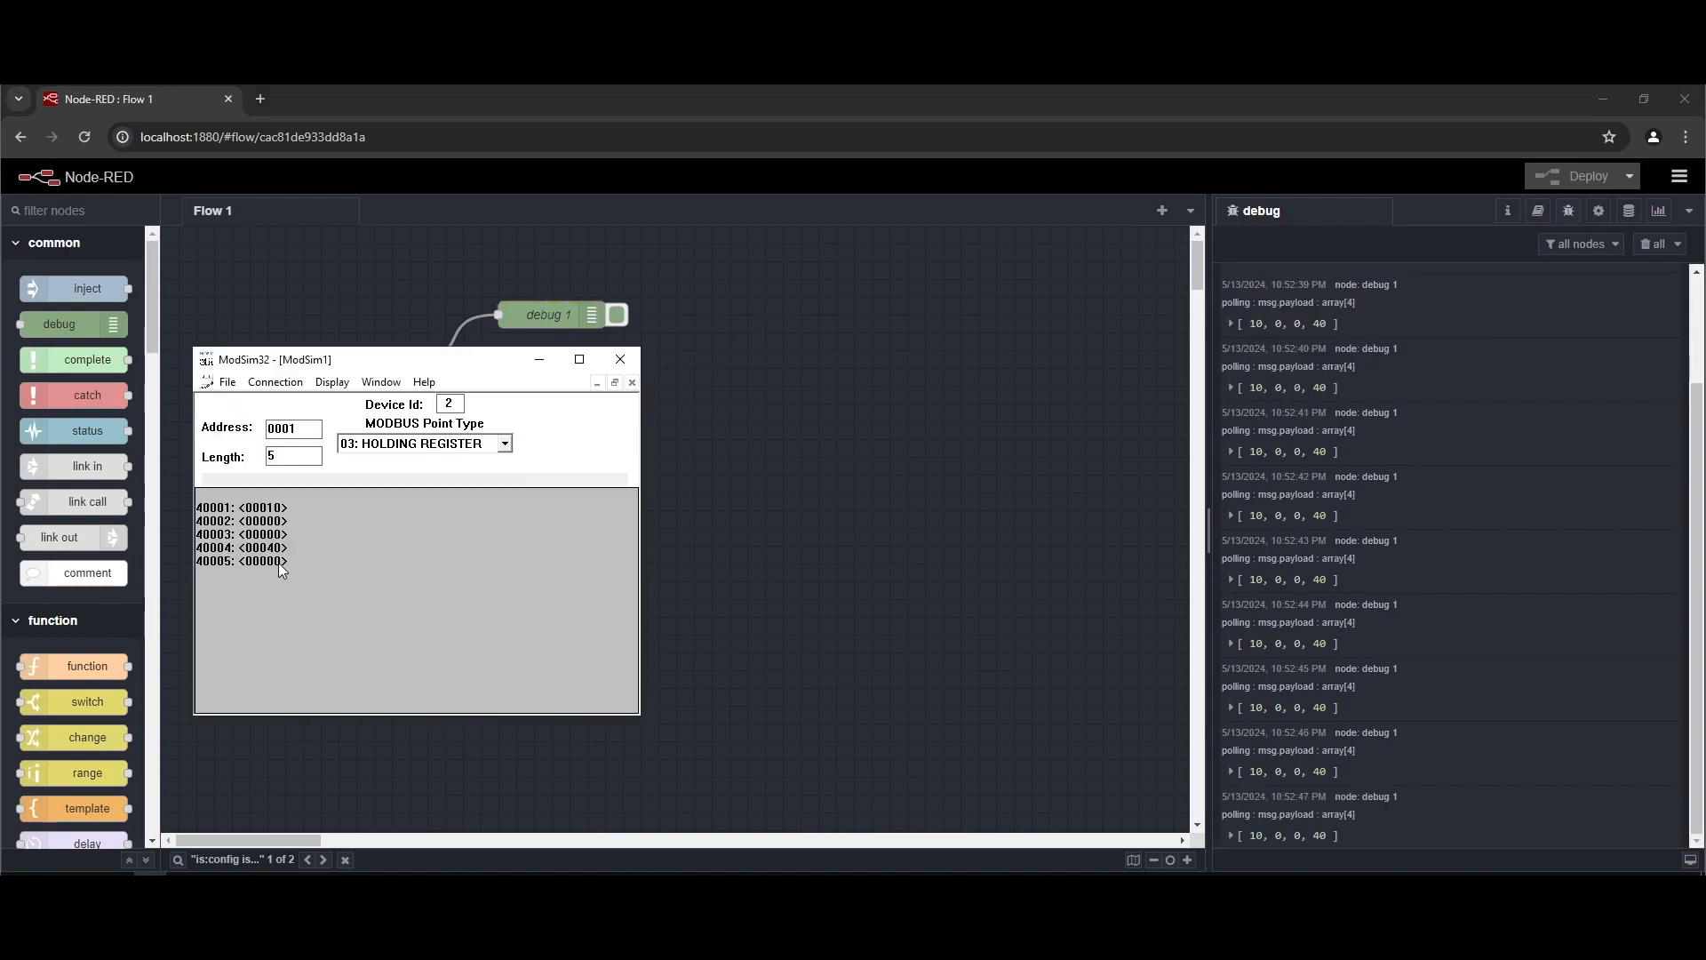
double_click(280, 556)
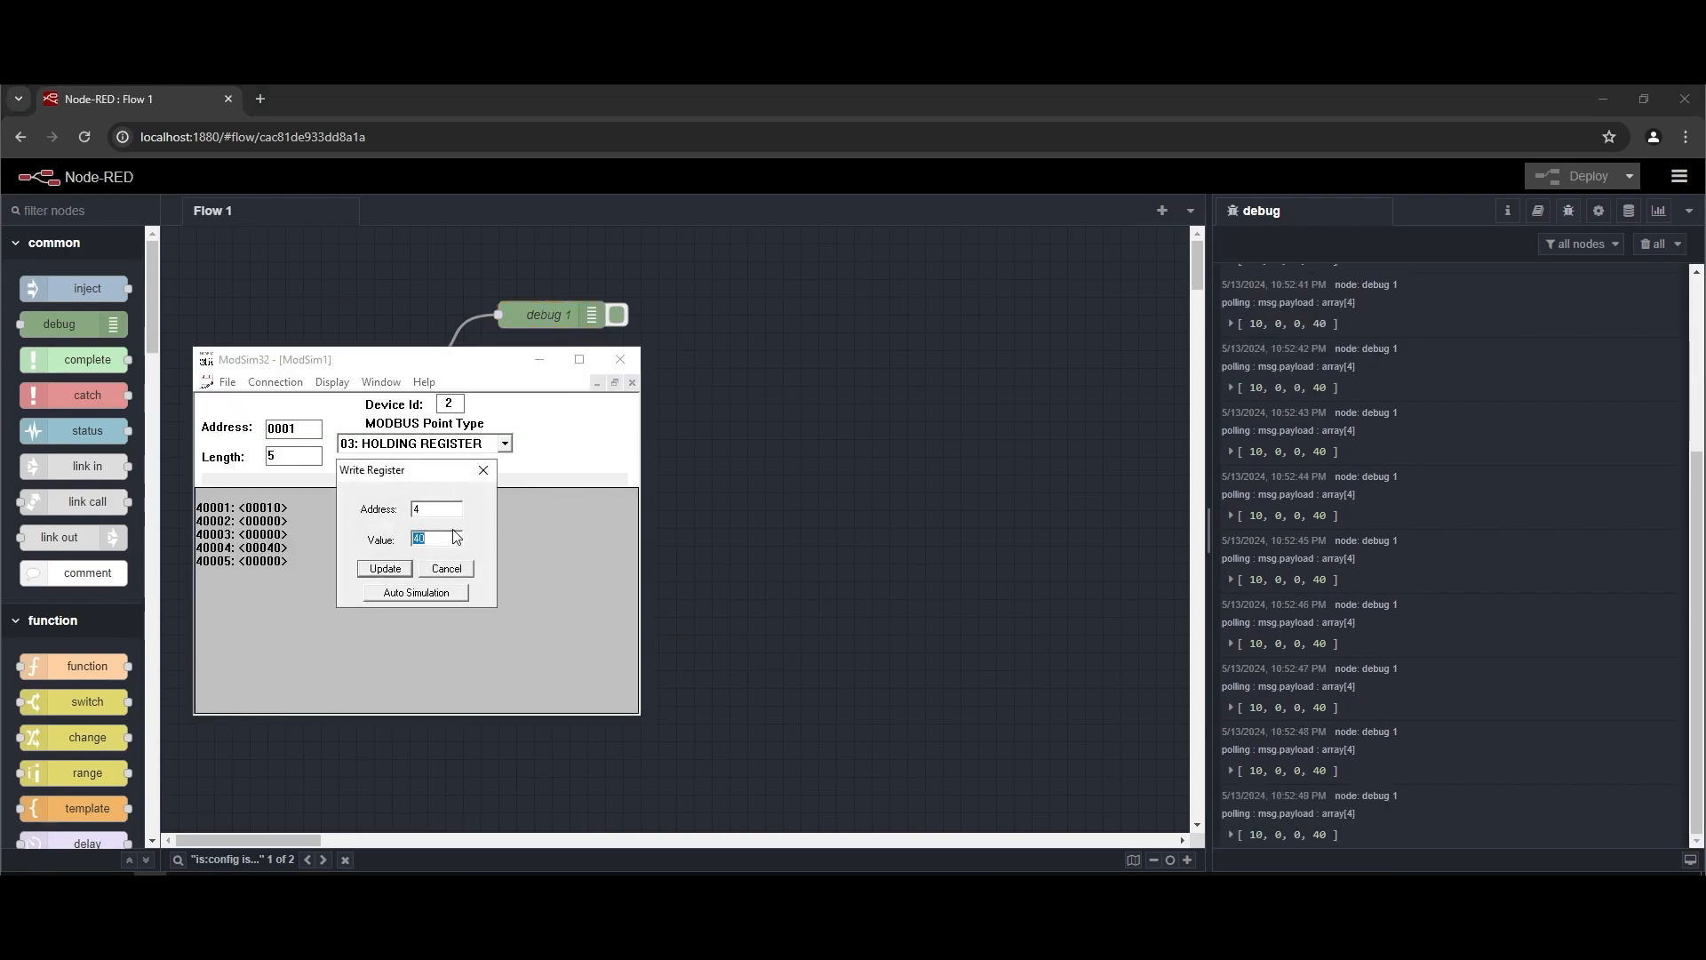
type("45")
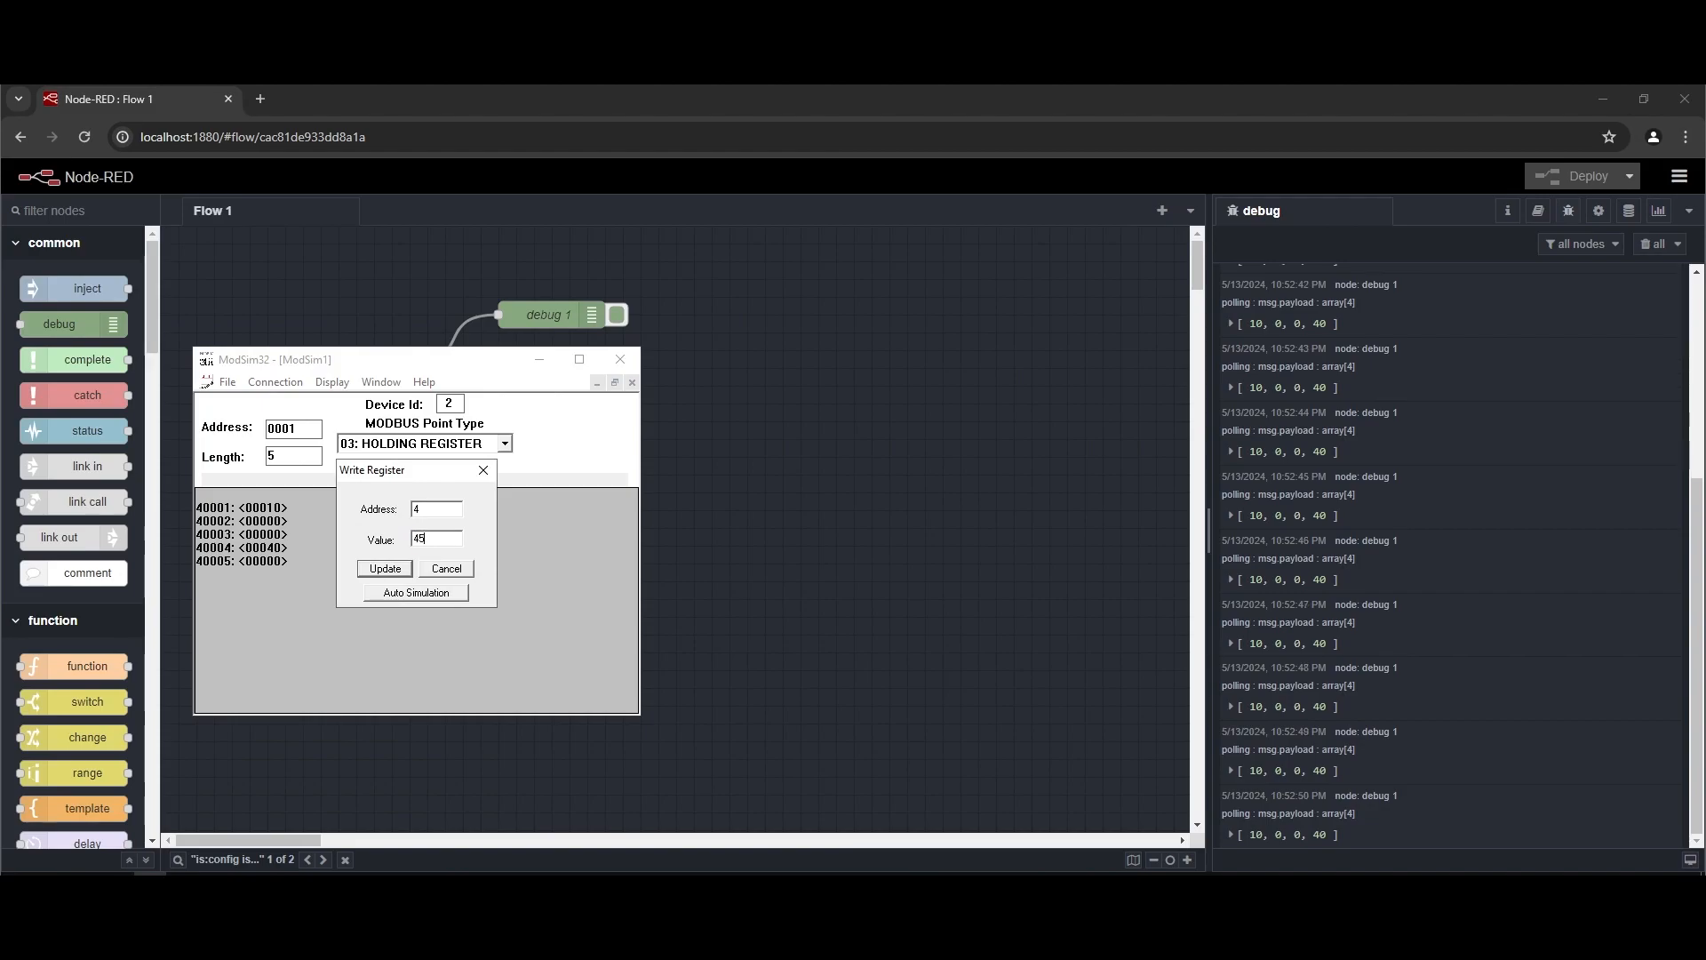
left_click(384, 574)
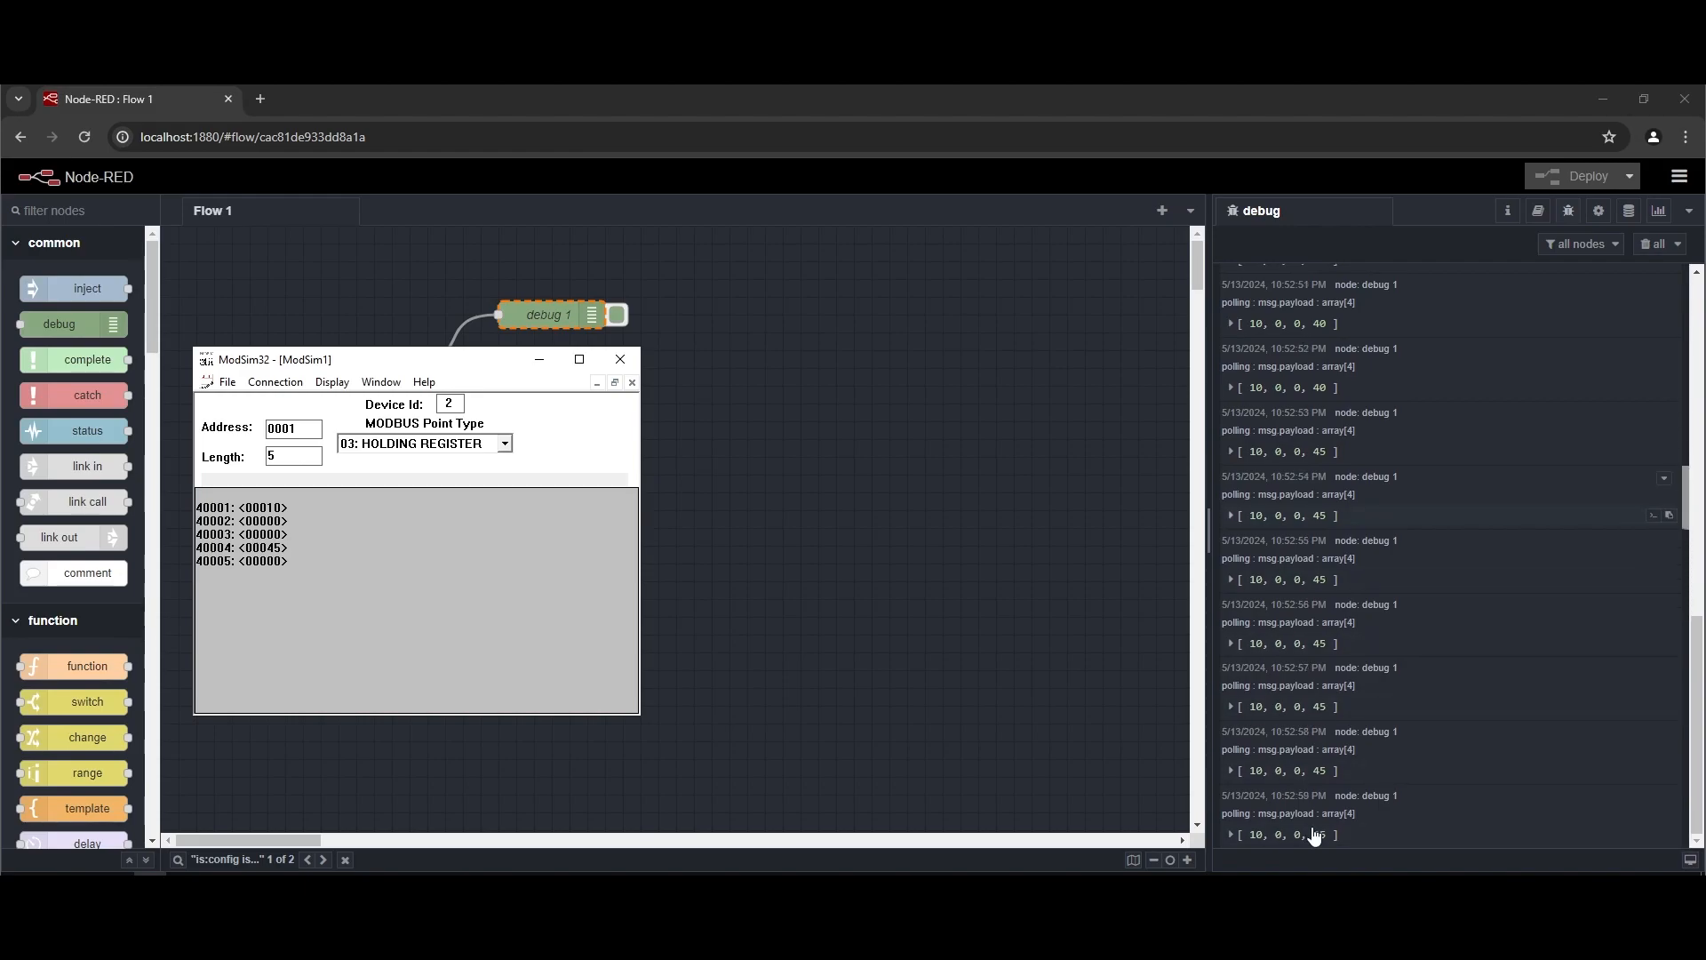
Step: Expand the latest payload array in Node-RED's debug messages and copy the path of element 1
left_click(1235, 840)
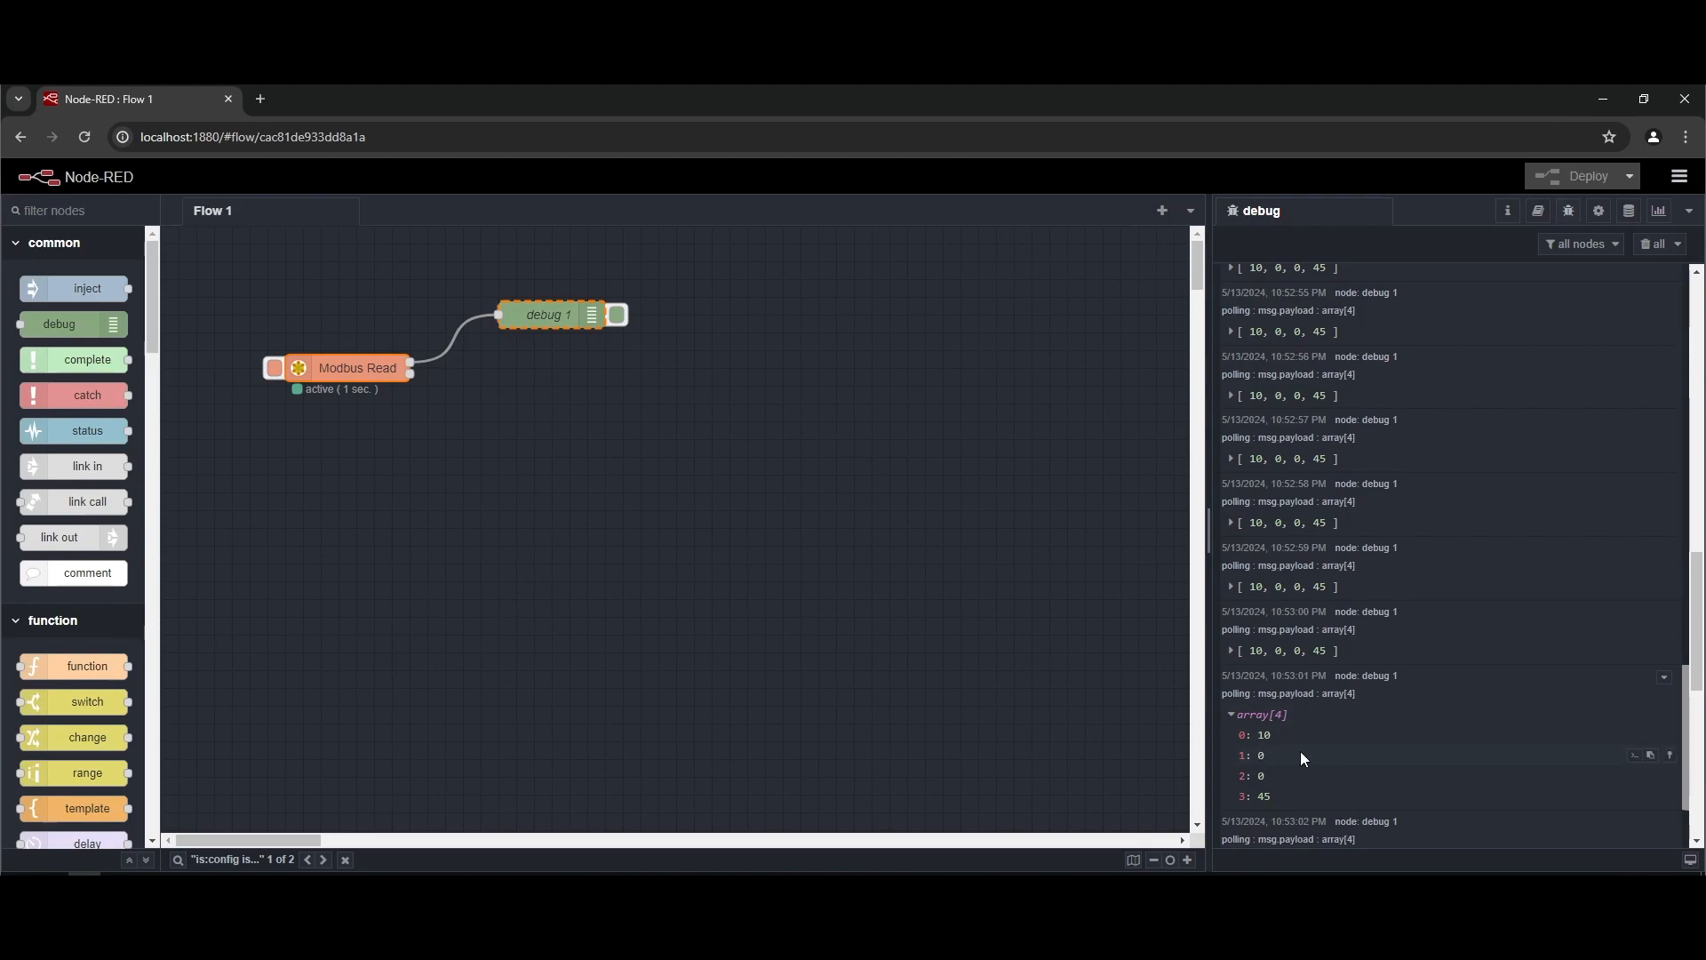
left_click(1635, 762)
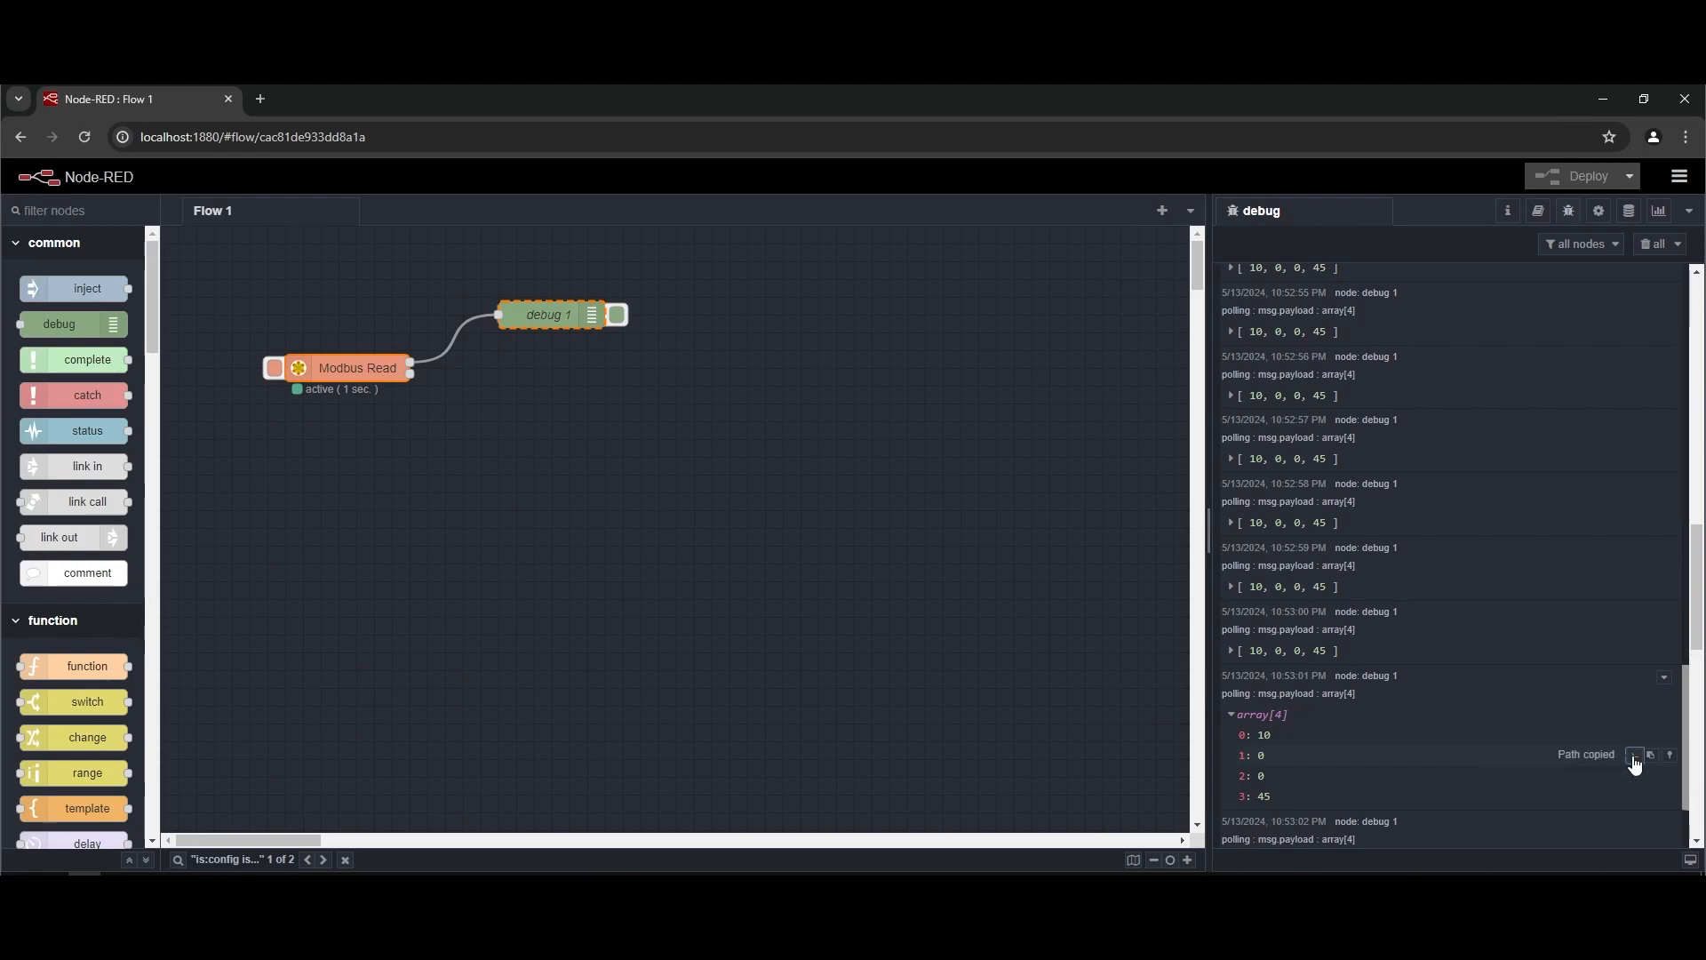
Step: Launch Sublime Text with the subl command and paste the copied path payload[1] into an untitled file
left_click(433, 878)
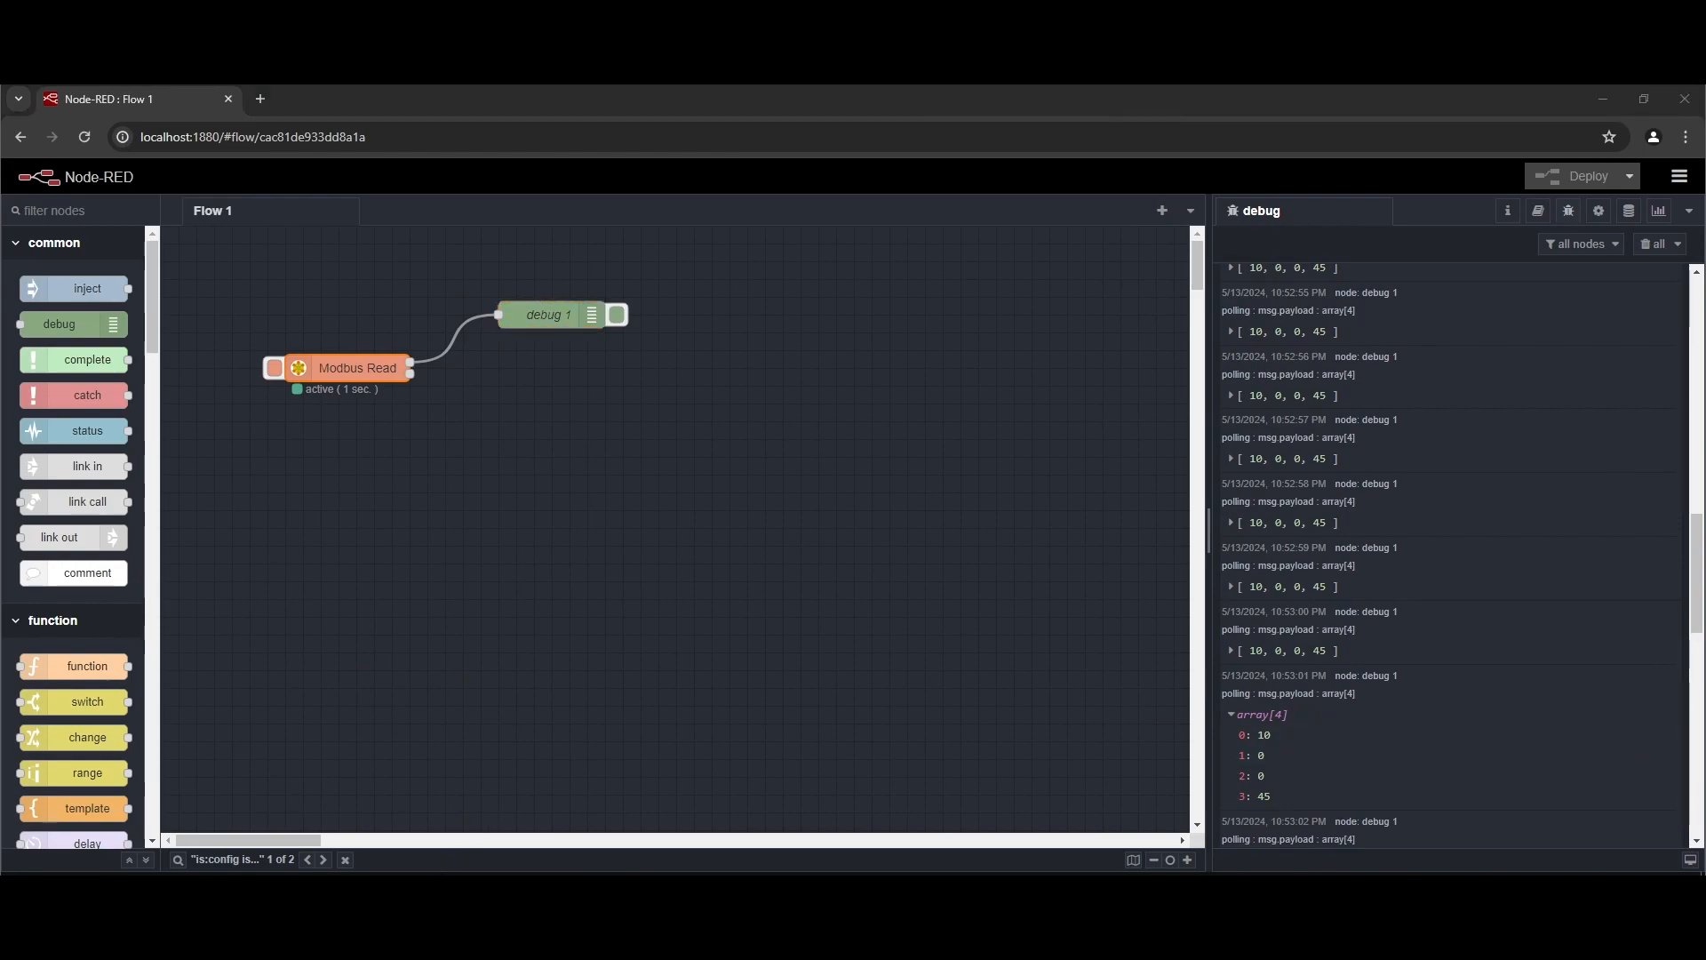
key("super+r")
type("subl")
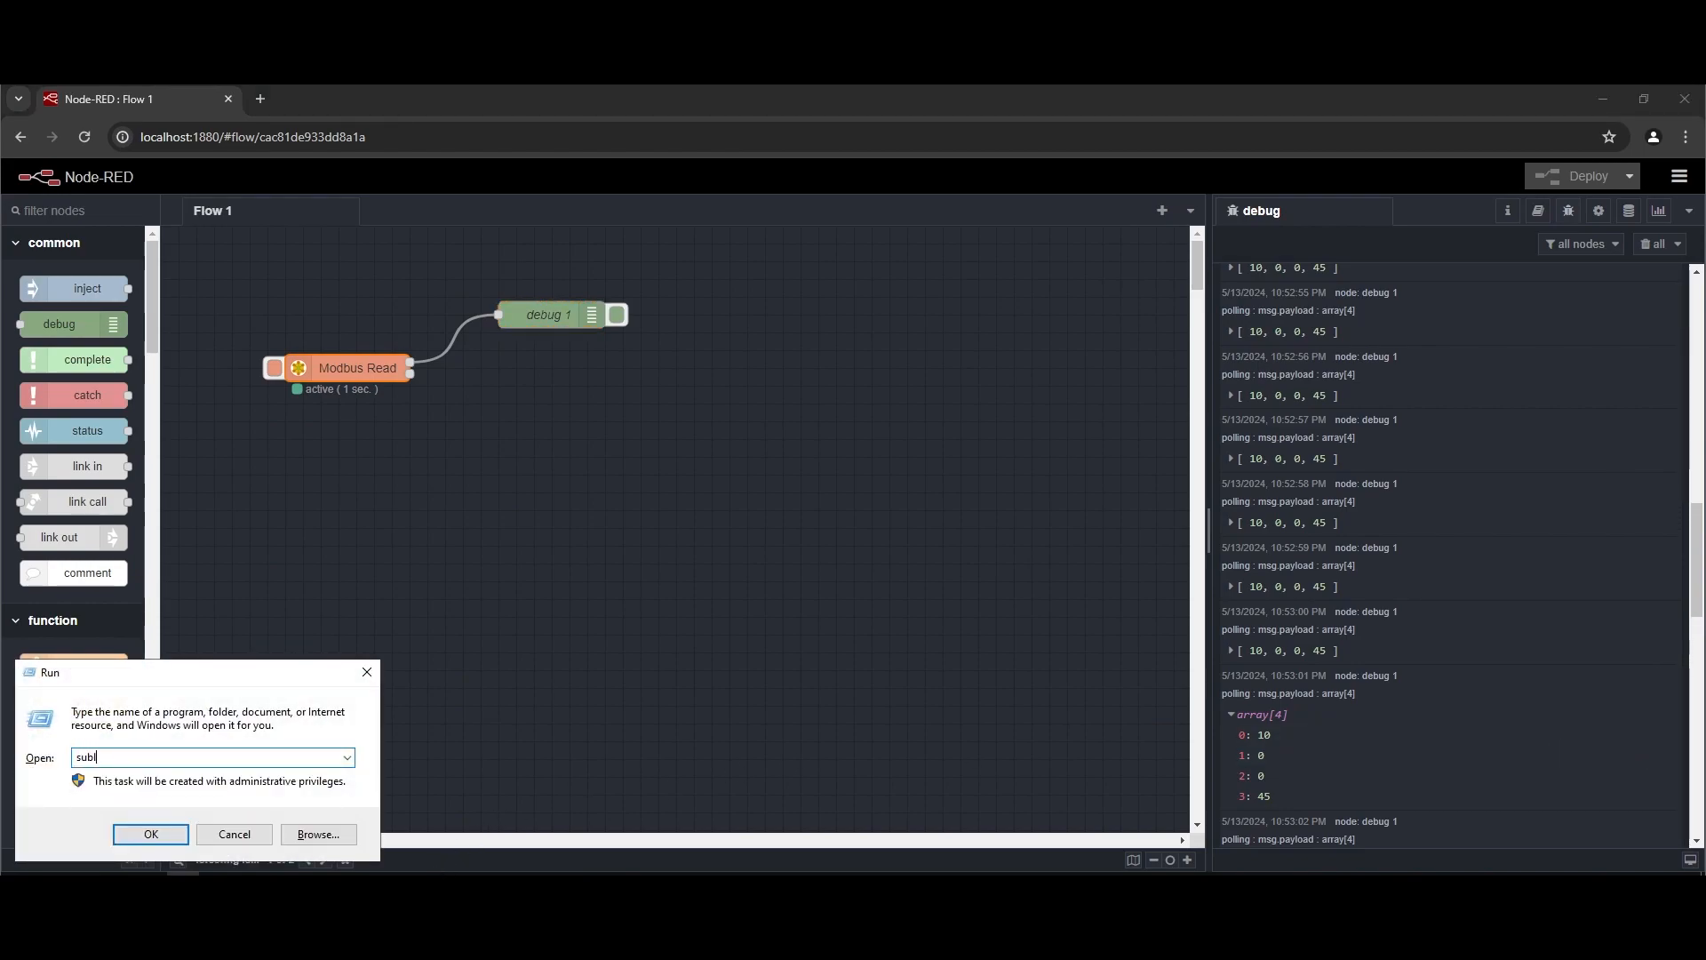
key("Return")
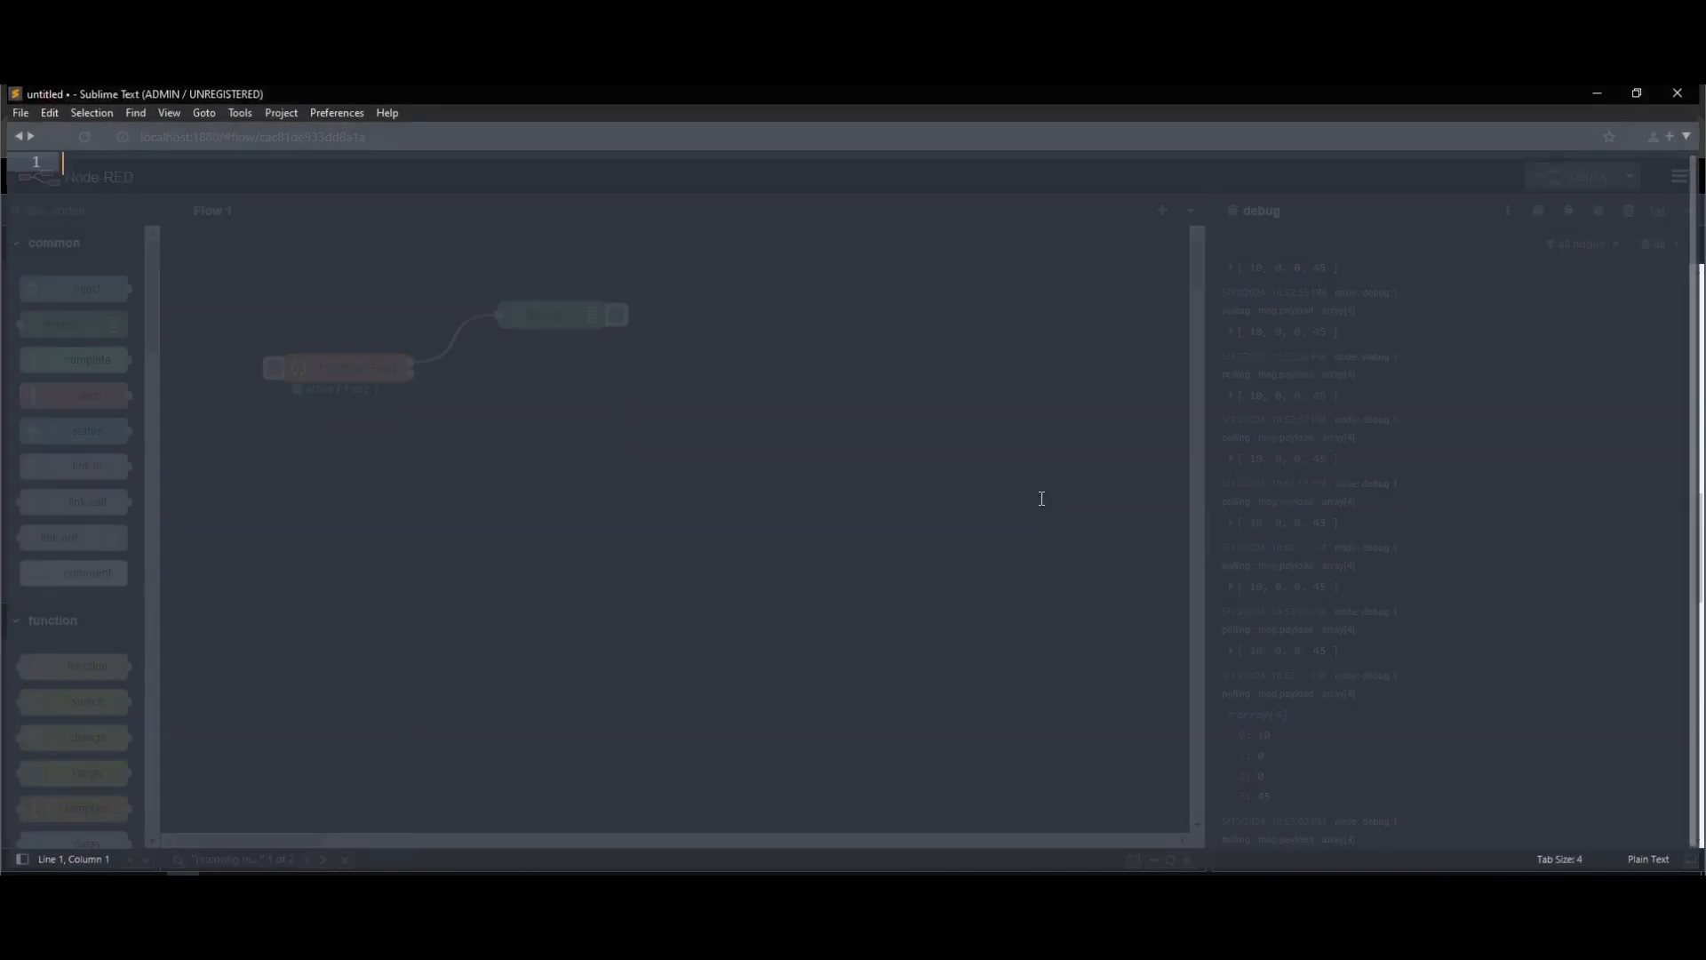
type("payload[1]")
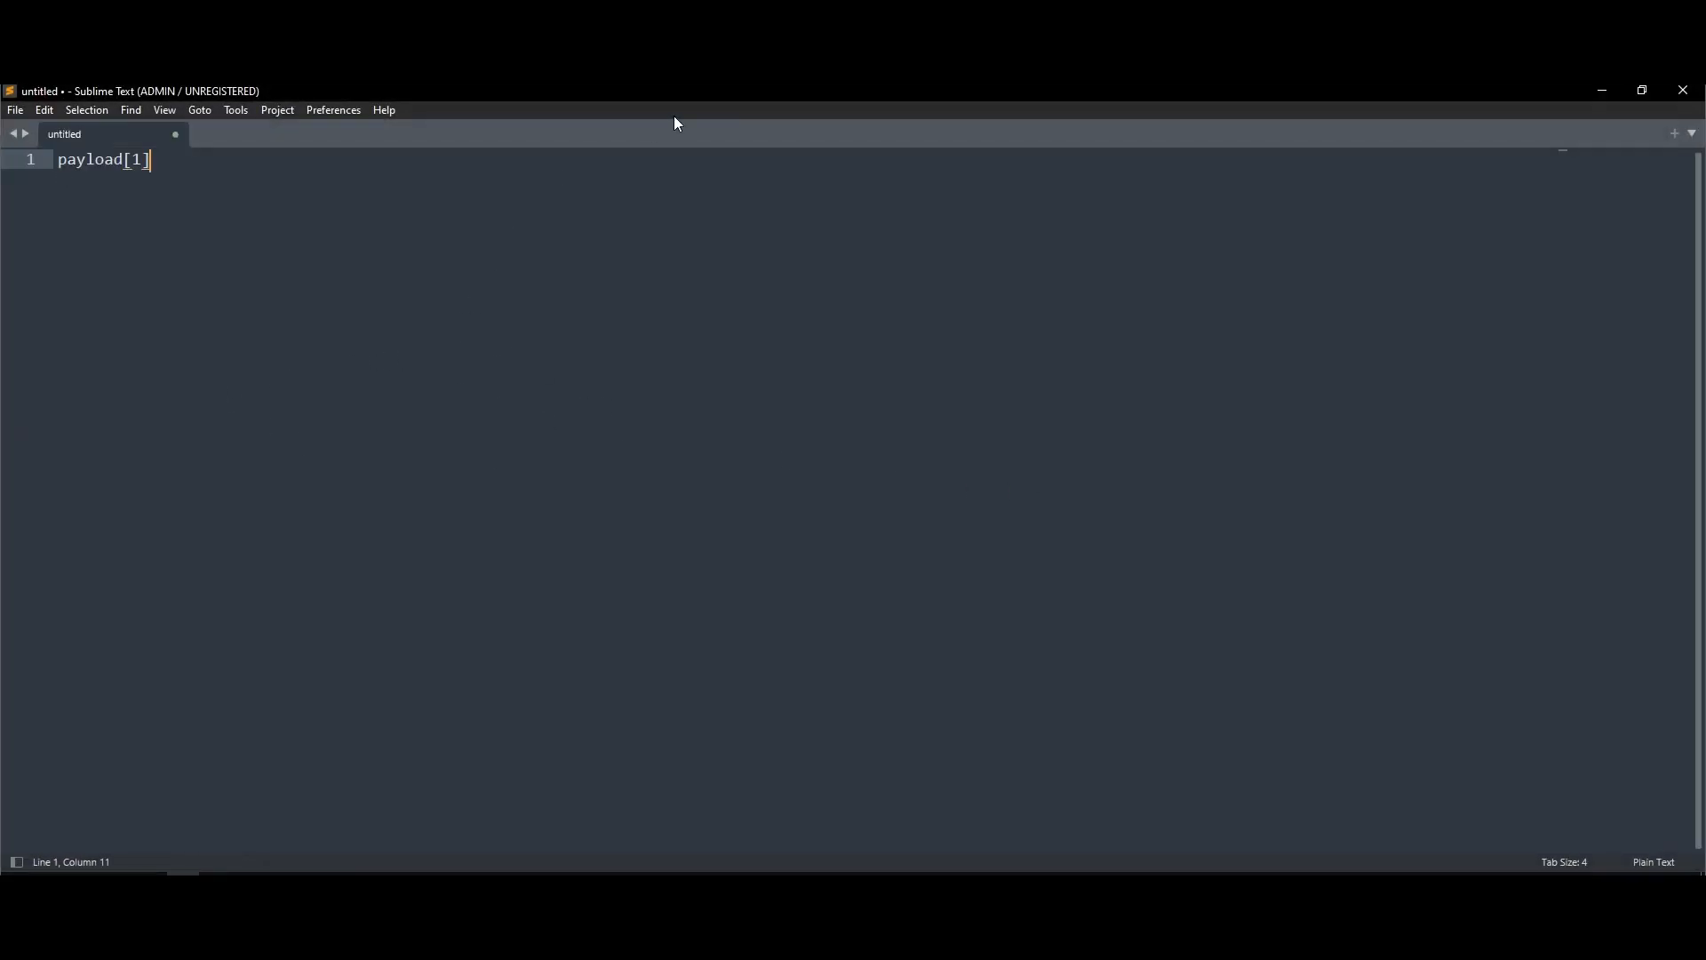
left_click_drag(185, 175, 35, 148)
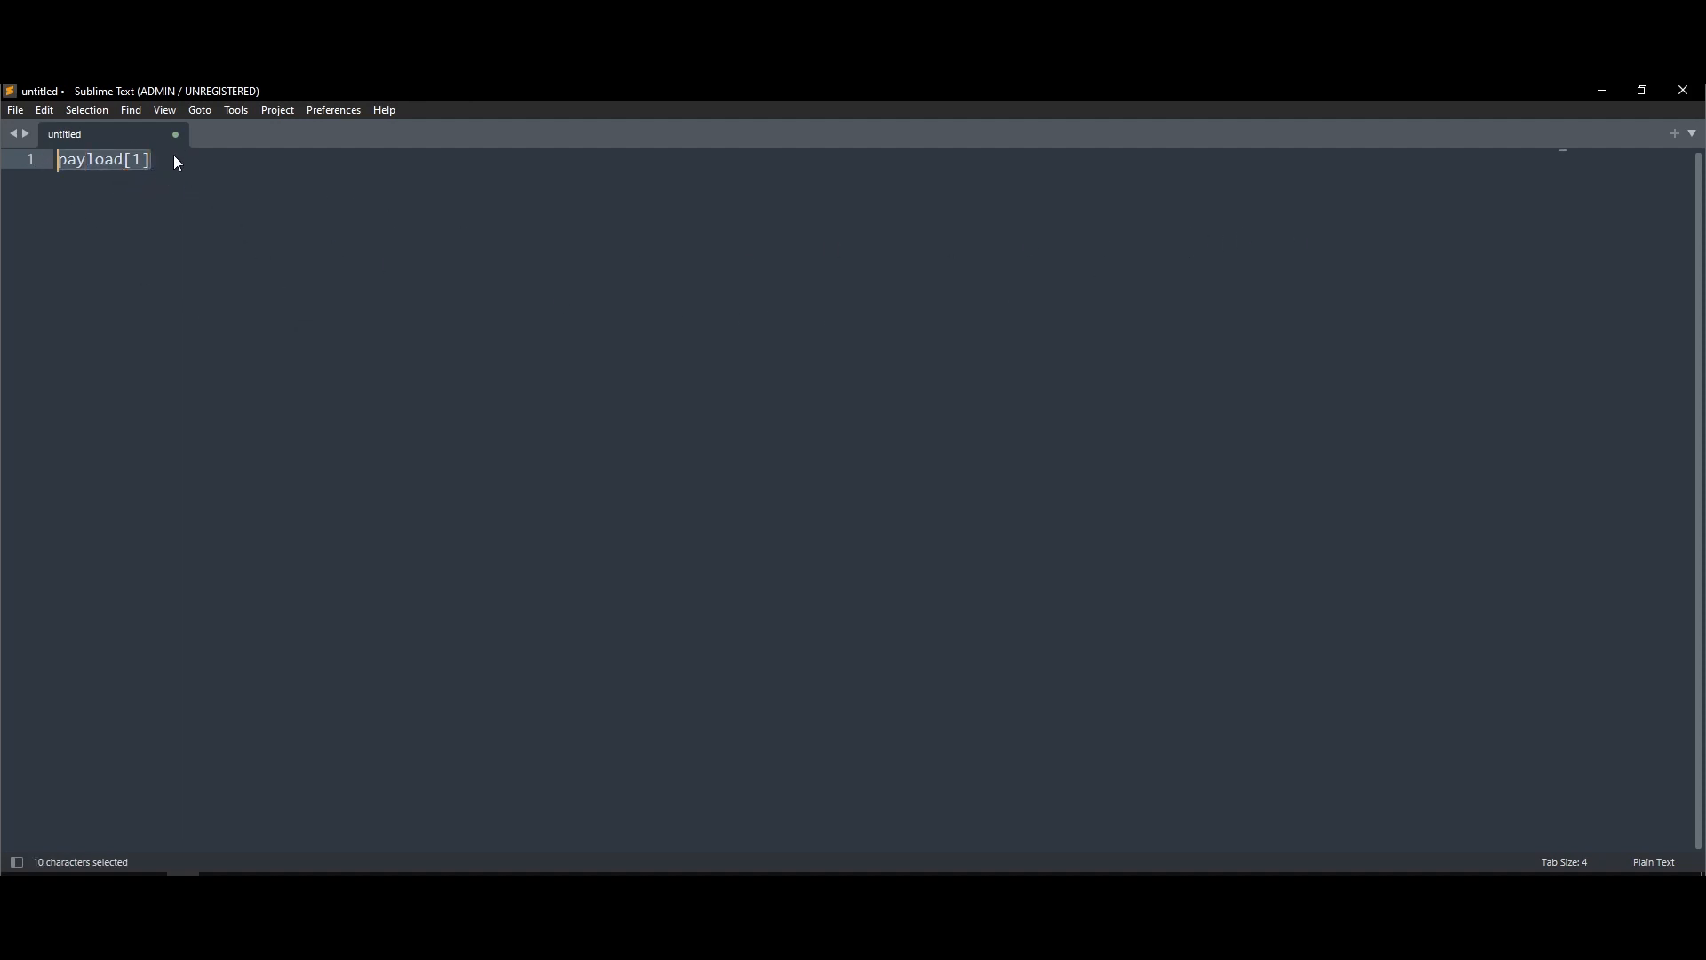
left_click(1602, 90)
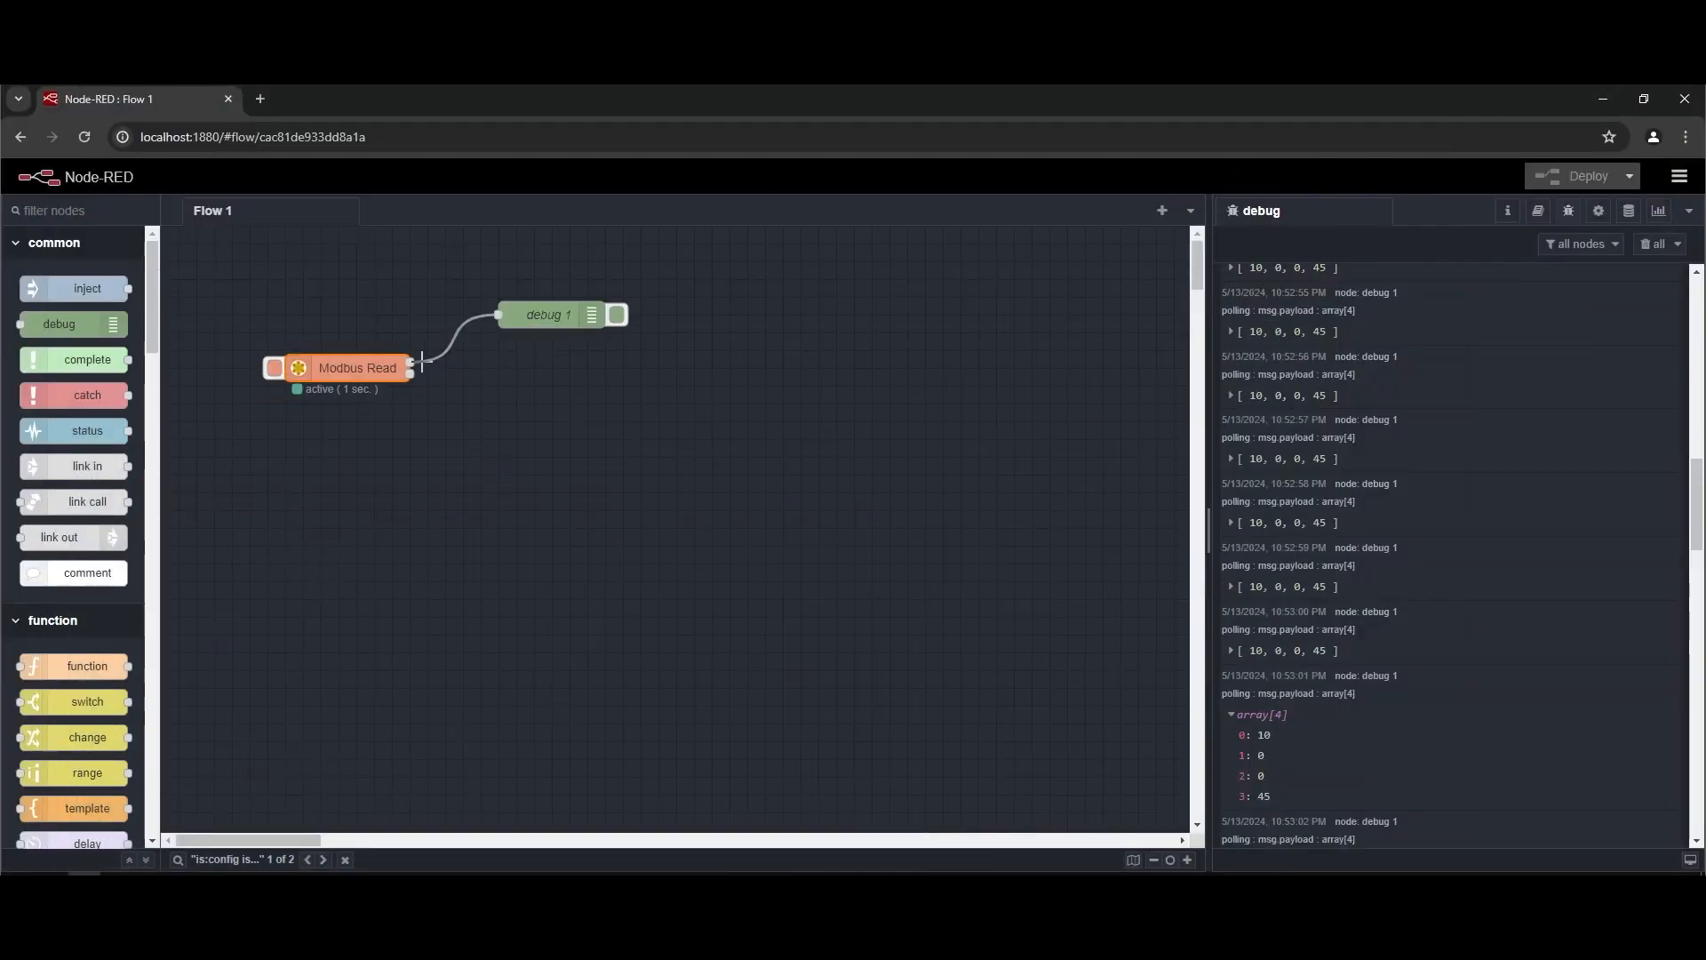
Step: Set the debug 1 node's output to msg.payload[1] in Node-RED, and deploy the flow with old debug messages cleared
double_click(558, 318)
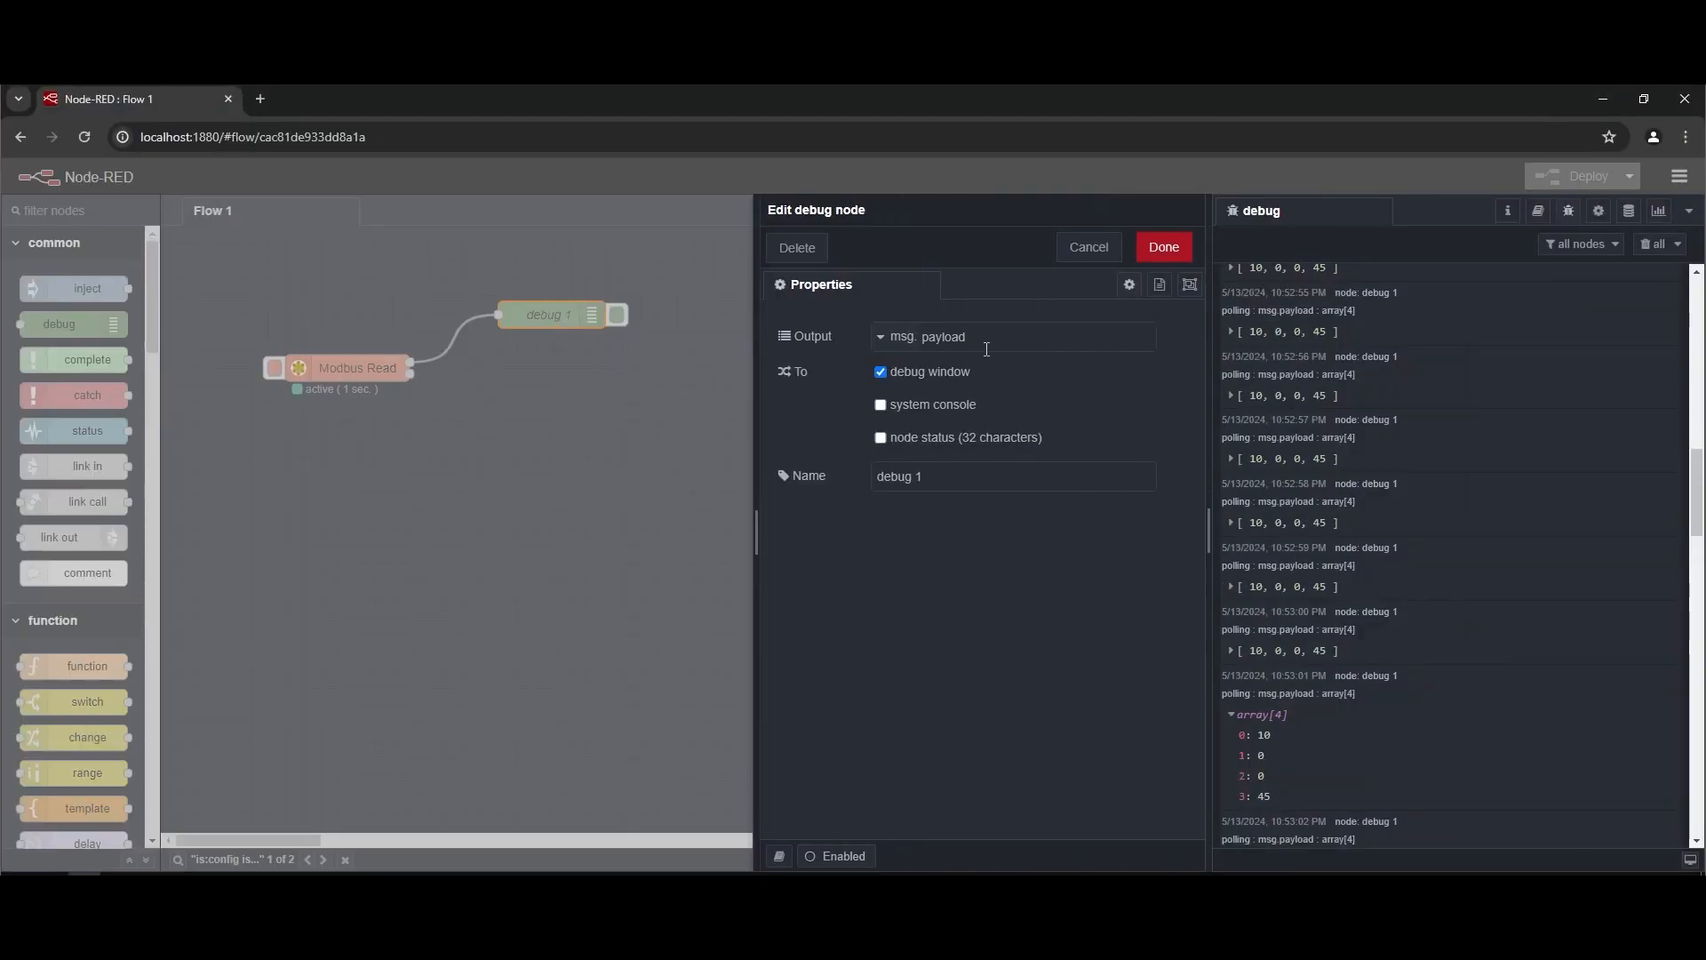
left_click_drag(987, 336, 917, 339)
left_click(993, 333)
type("[1]")
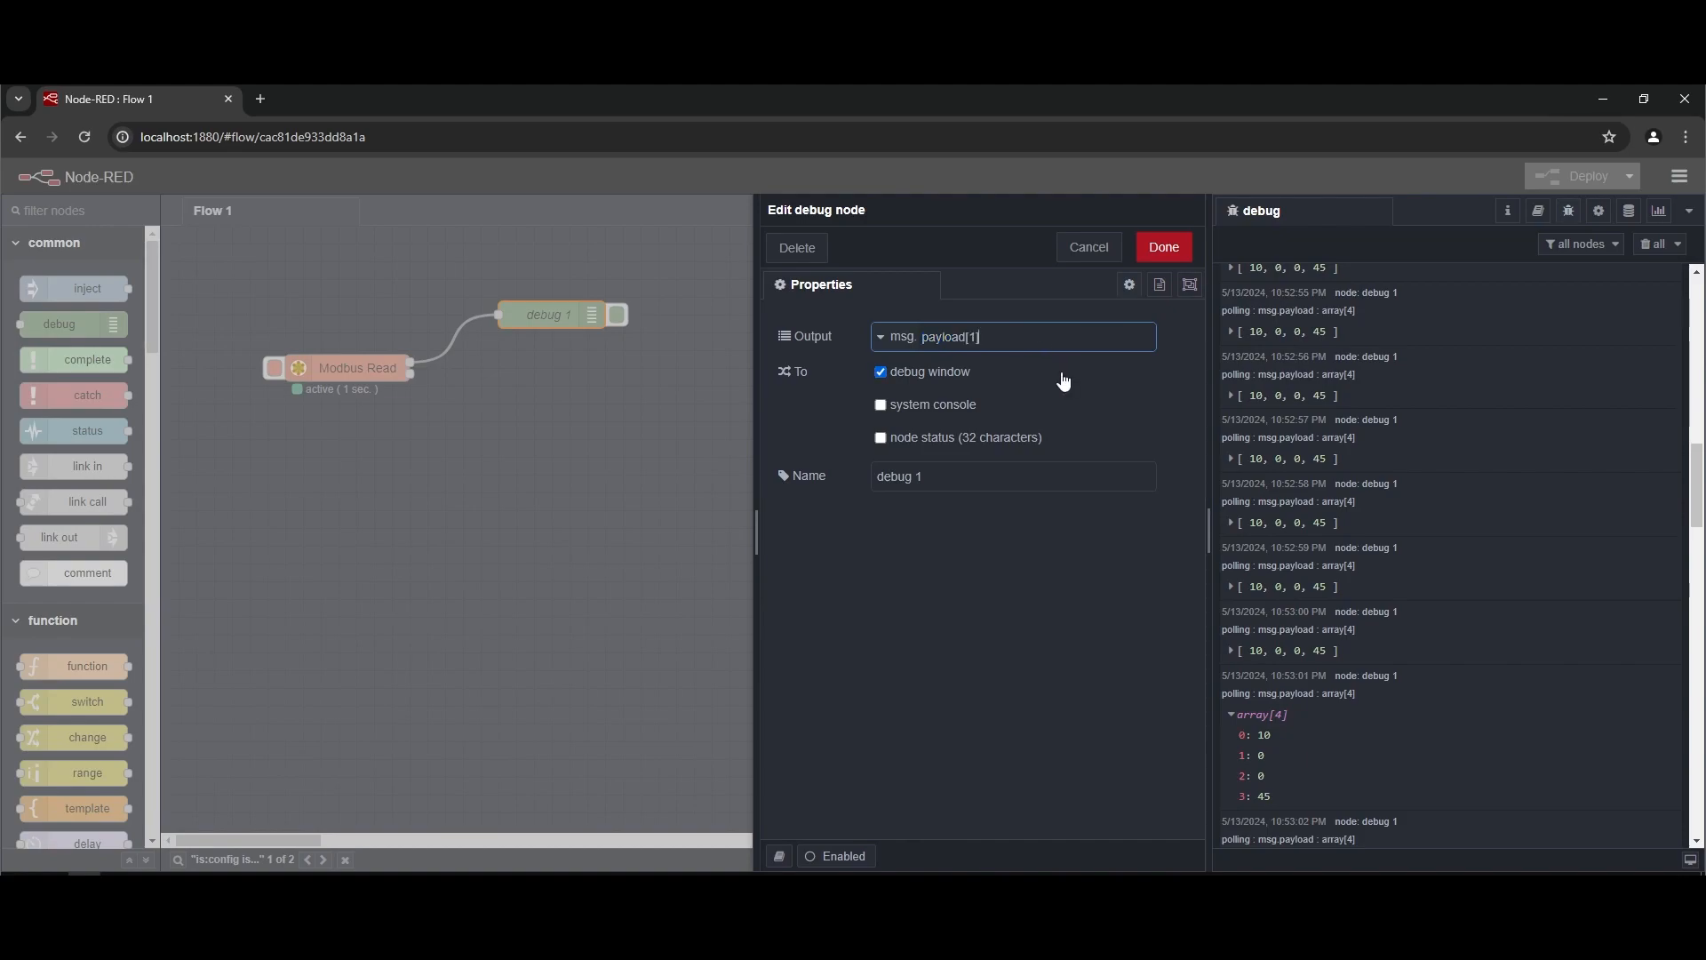
left_click(1177, 259)
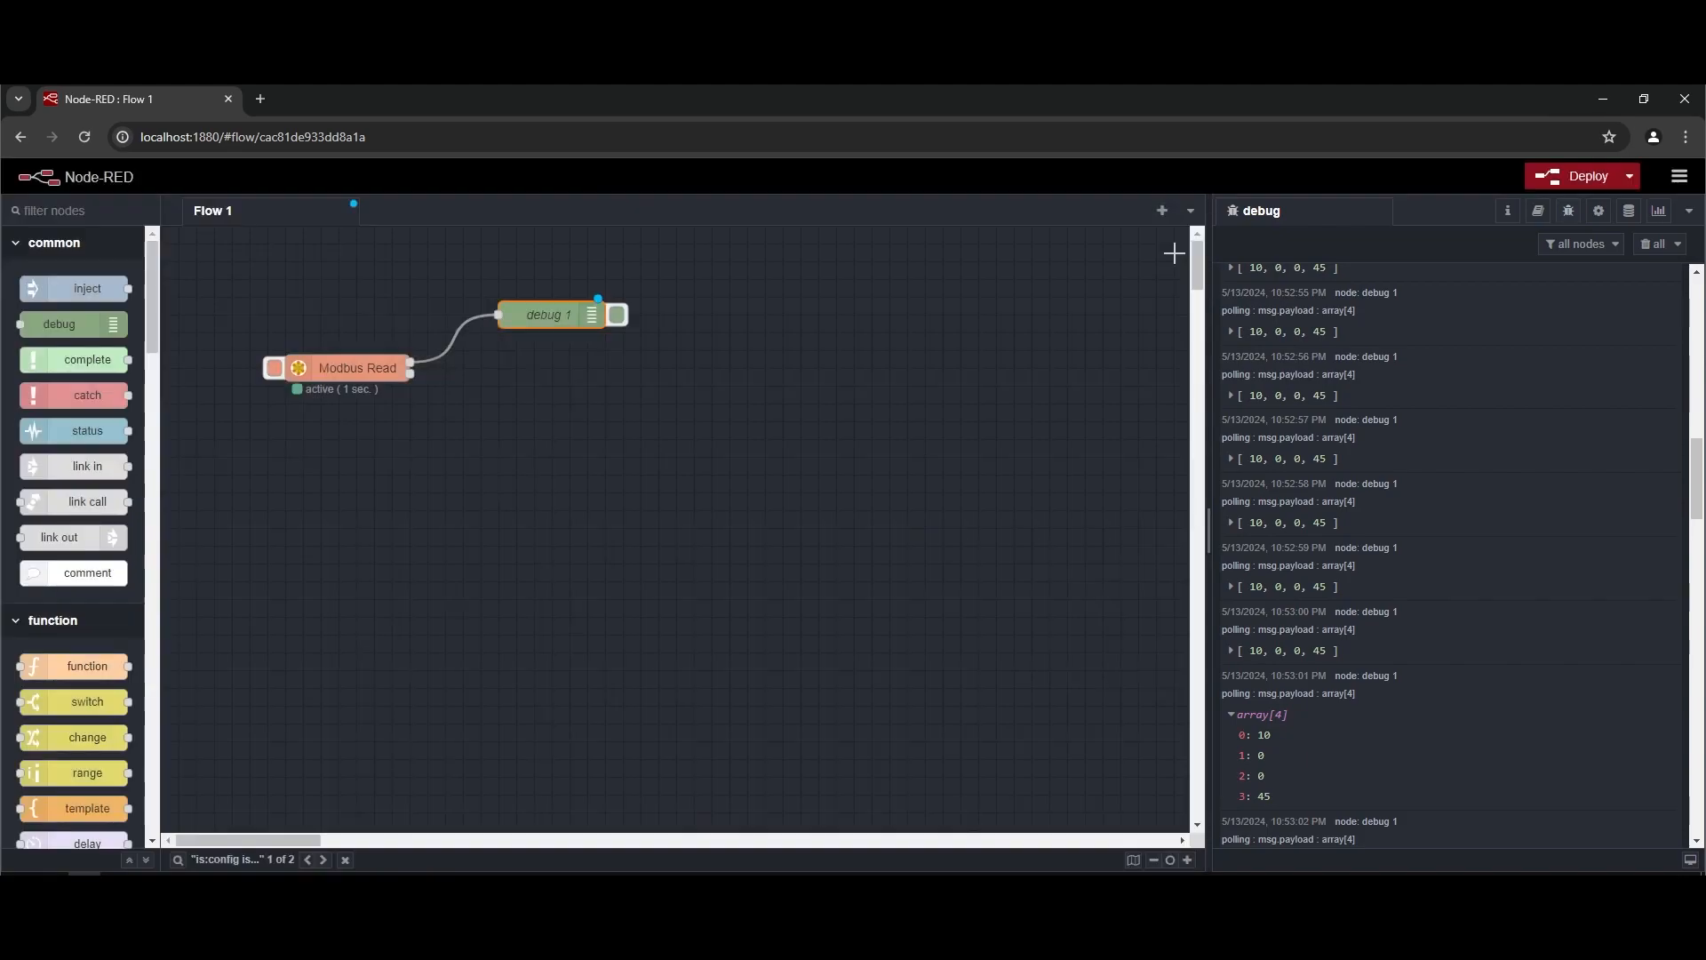
left_click(1541, 183)
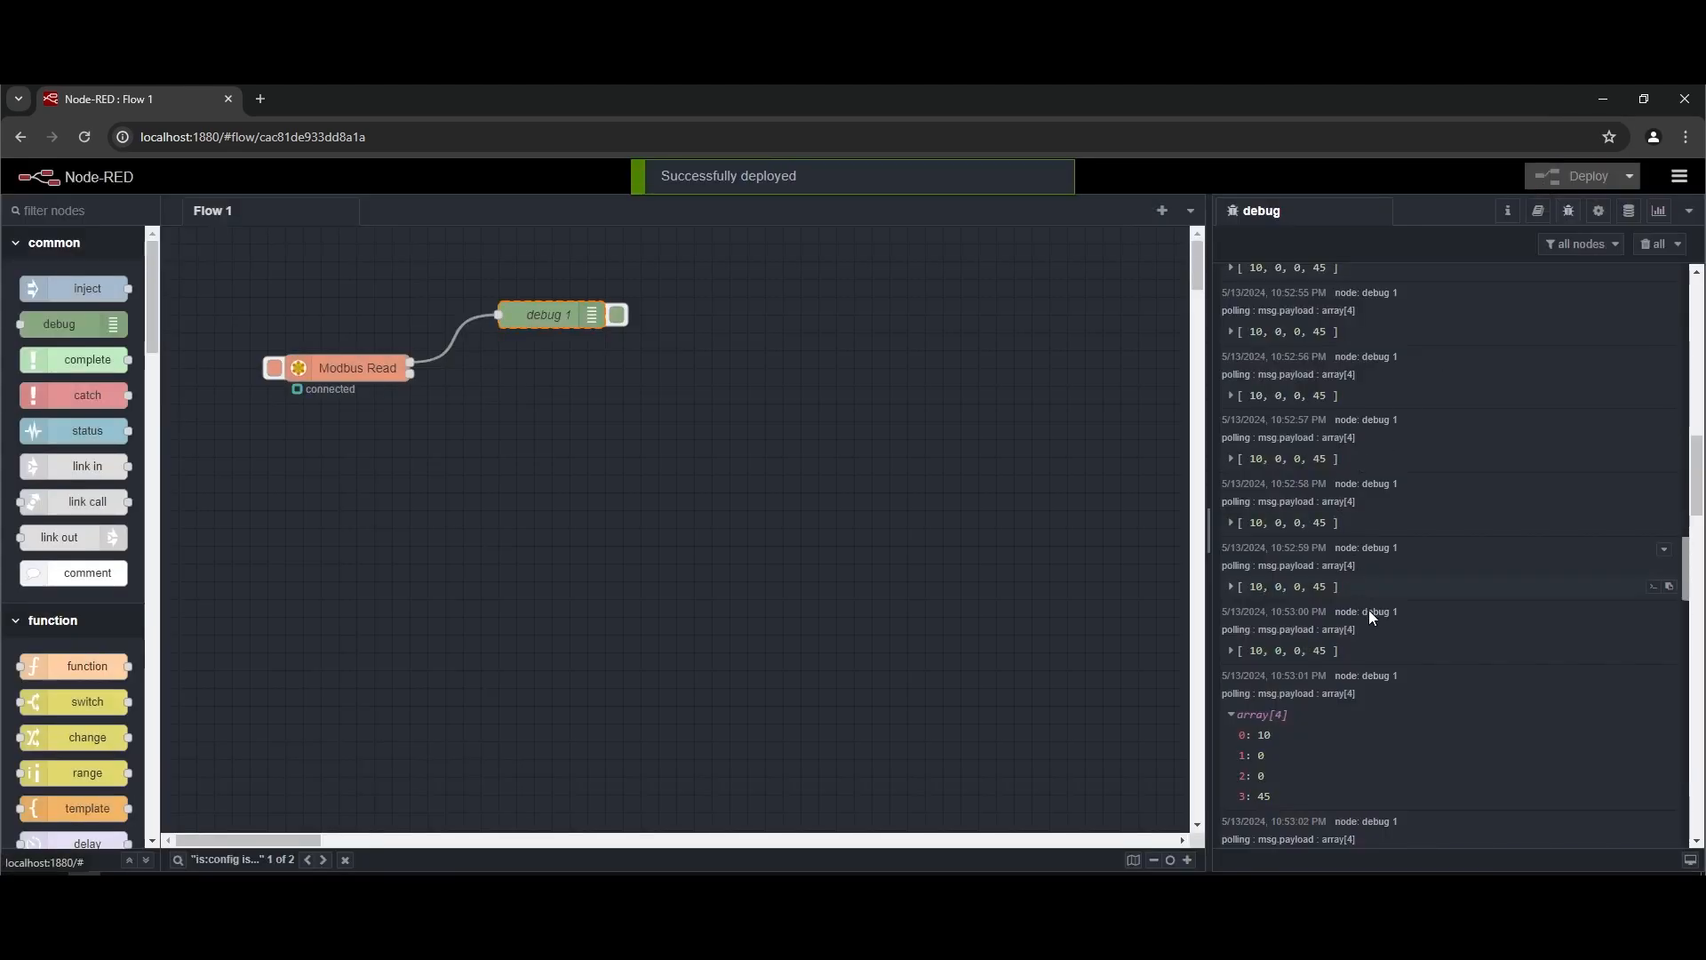
left_click(1646, 251)
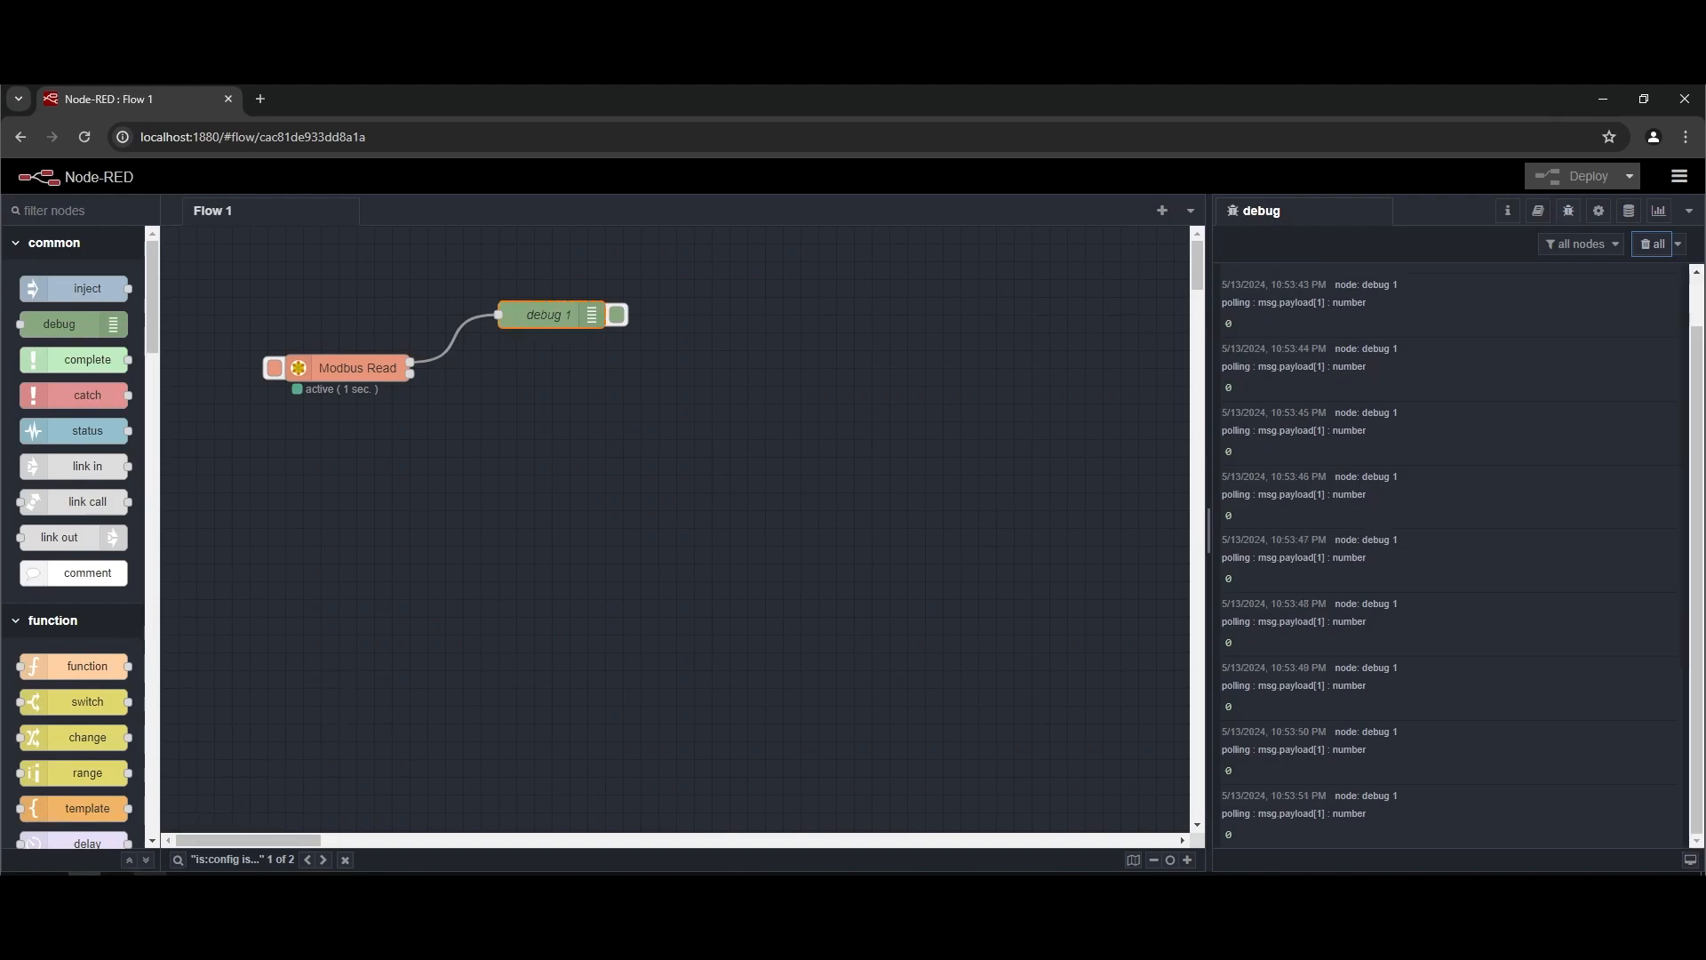
Step: Switch to ModSim32, set holding register 40002 to 22, and minimise the simulator
double_click(149, 878)
left_click(149, 878)
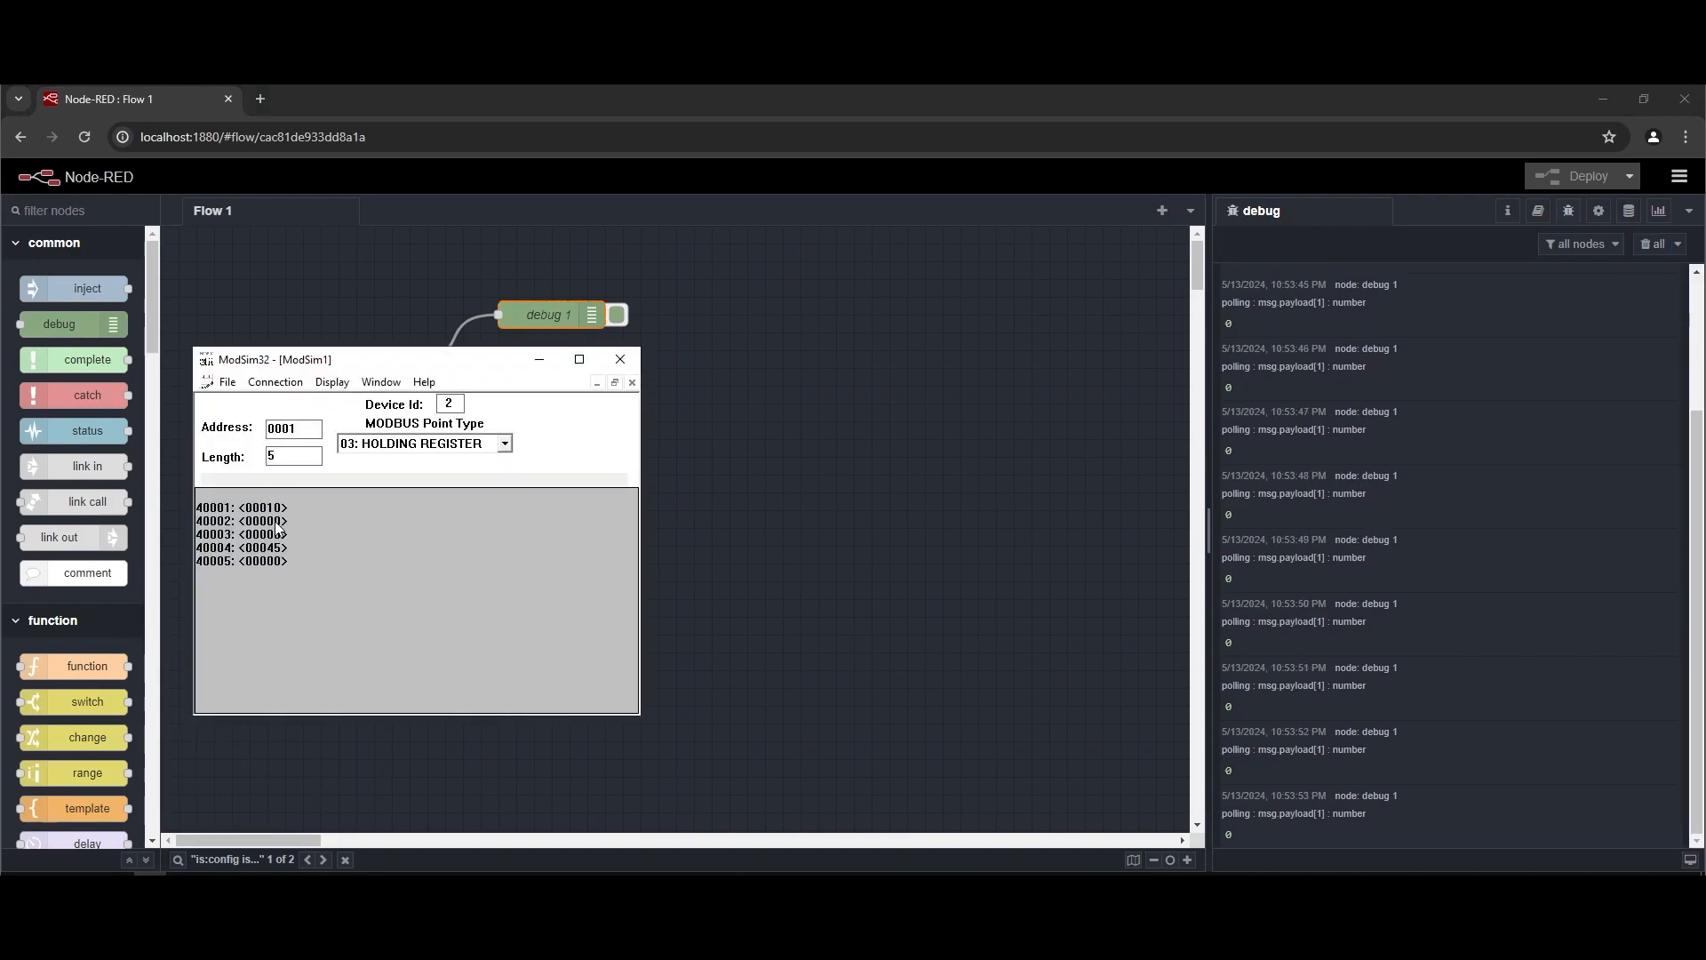
double_click(277, 524)
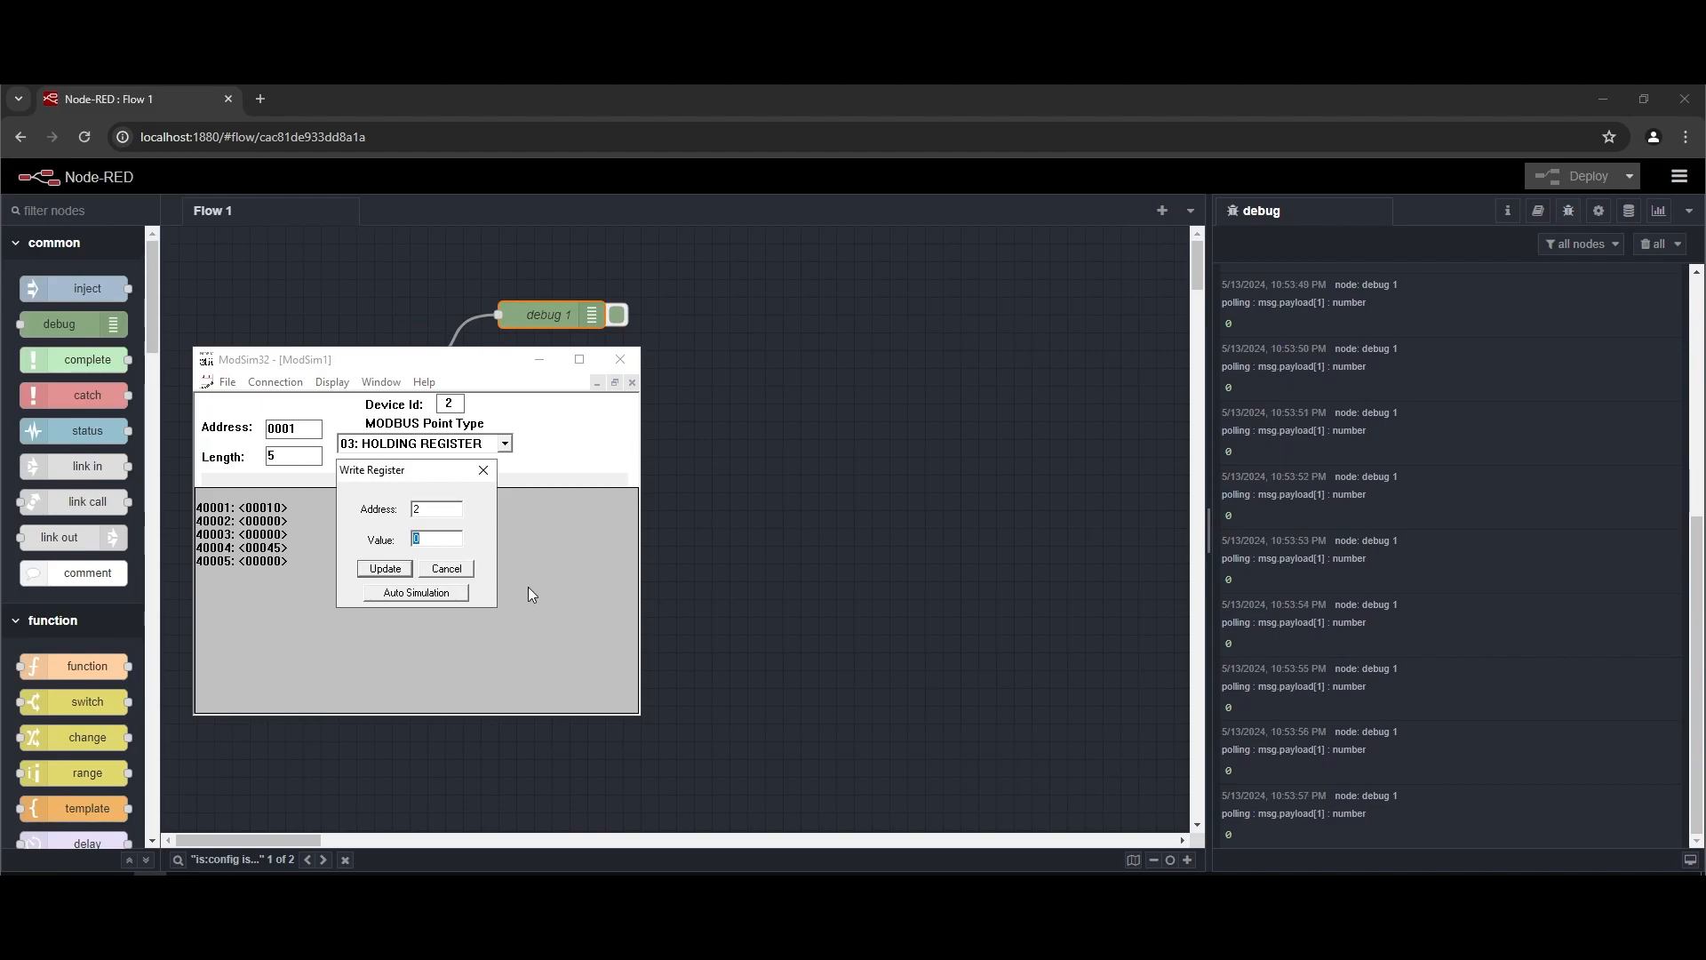
type("22")
left_click(386, 567)
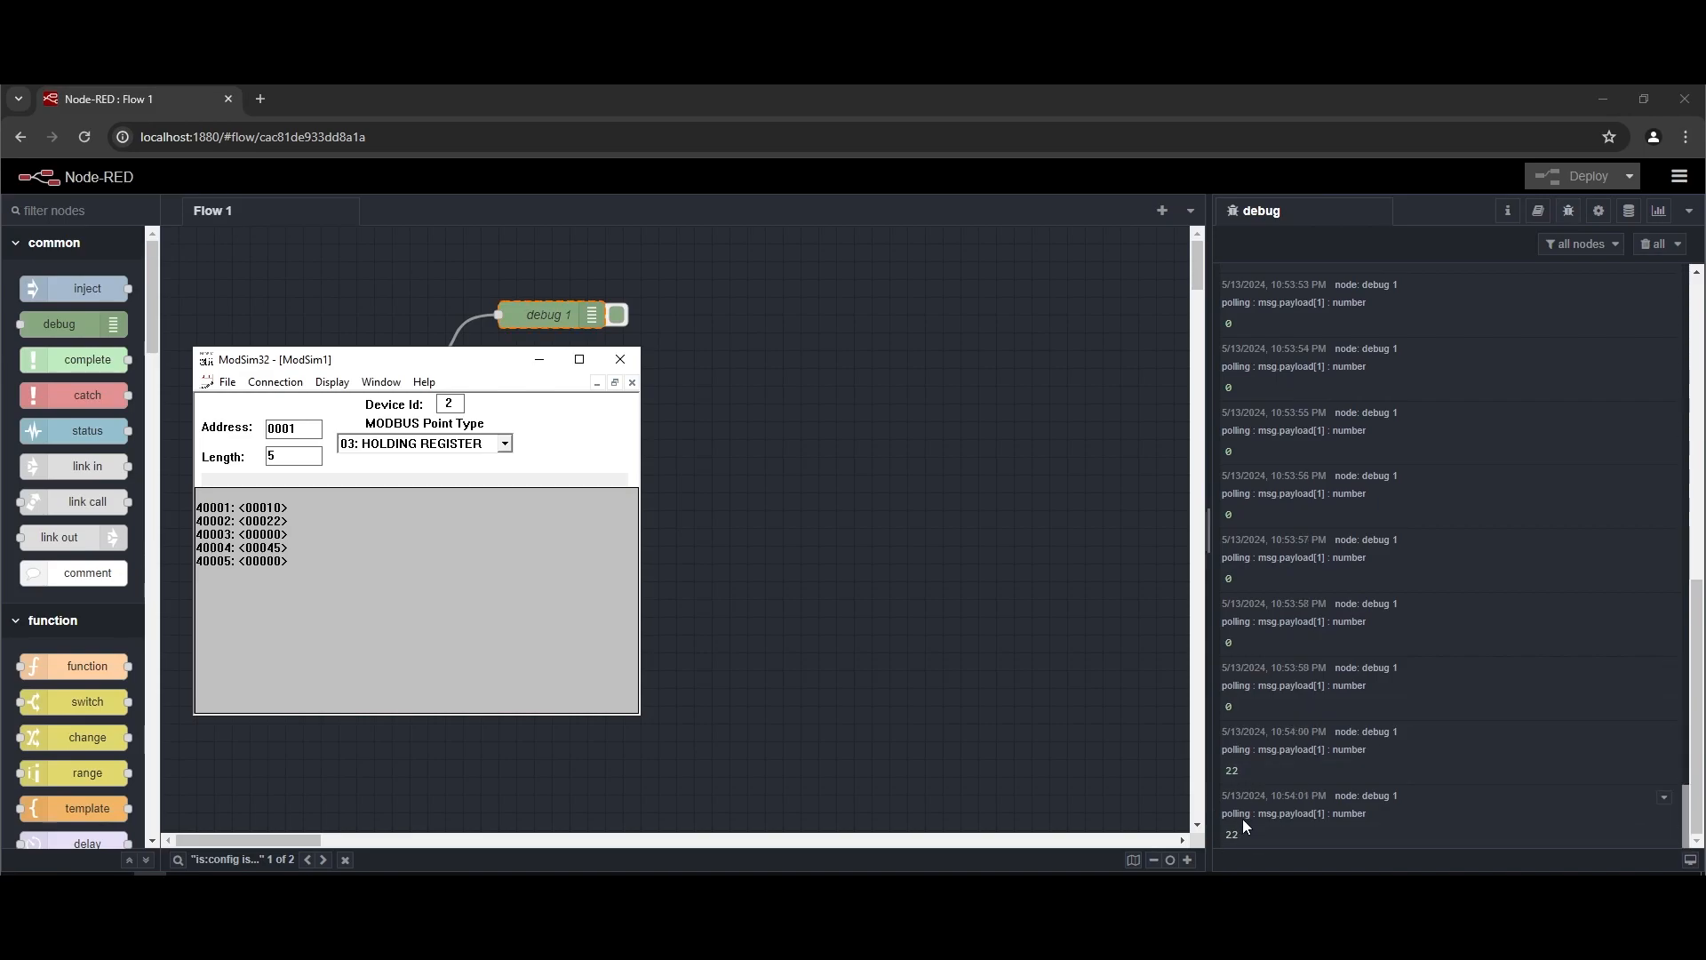
left_click(540, 361)
Step: Add a dashboard text node below debug 1 and wire the Modbus Read node's first output to it
scroll(132, 558, "down", 10)
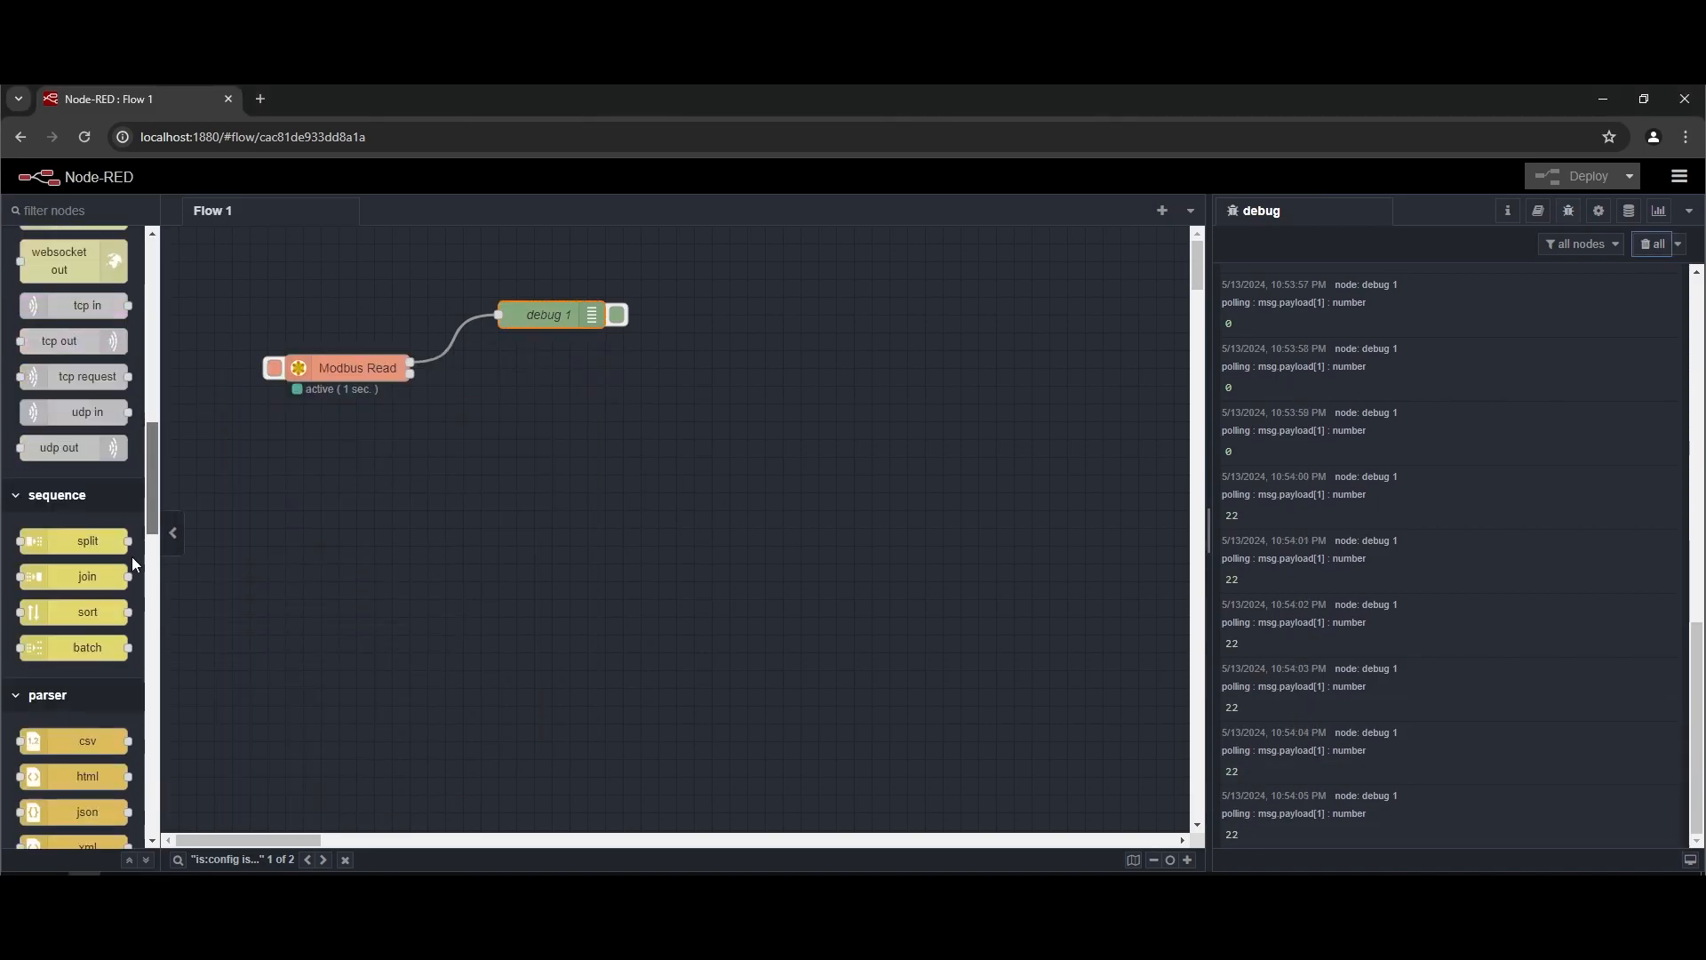
scroll(132, 557, "down", 10)
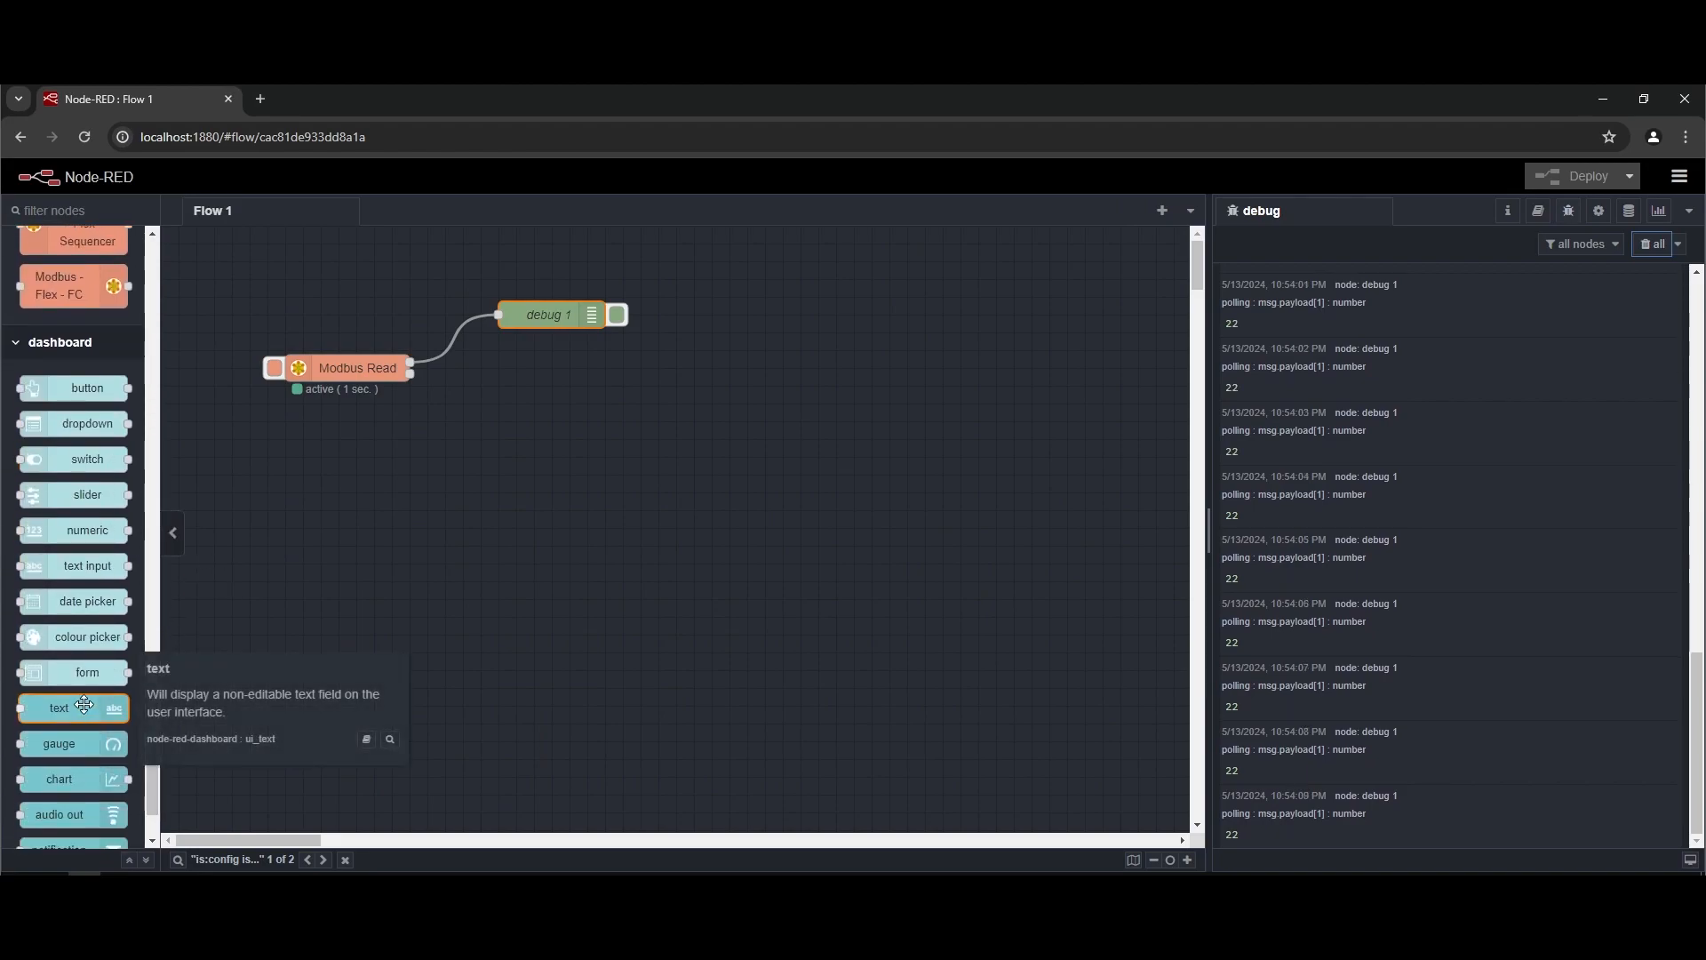
left_click_drag(84, 705, 571, 425)
left_click_drag(410, 367, 558, 426)
left_click(571, 423)
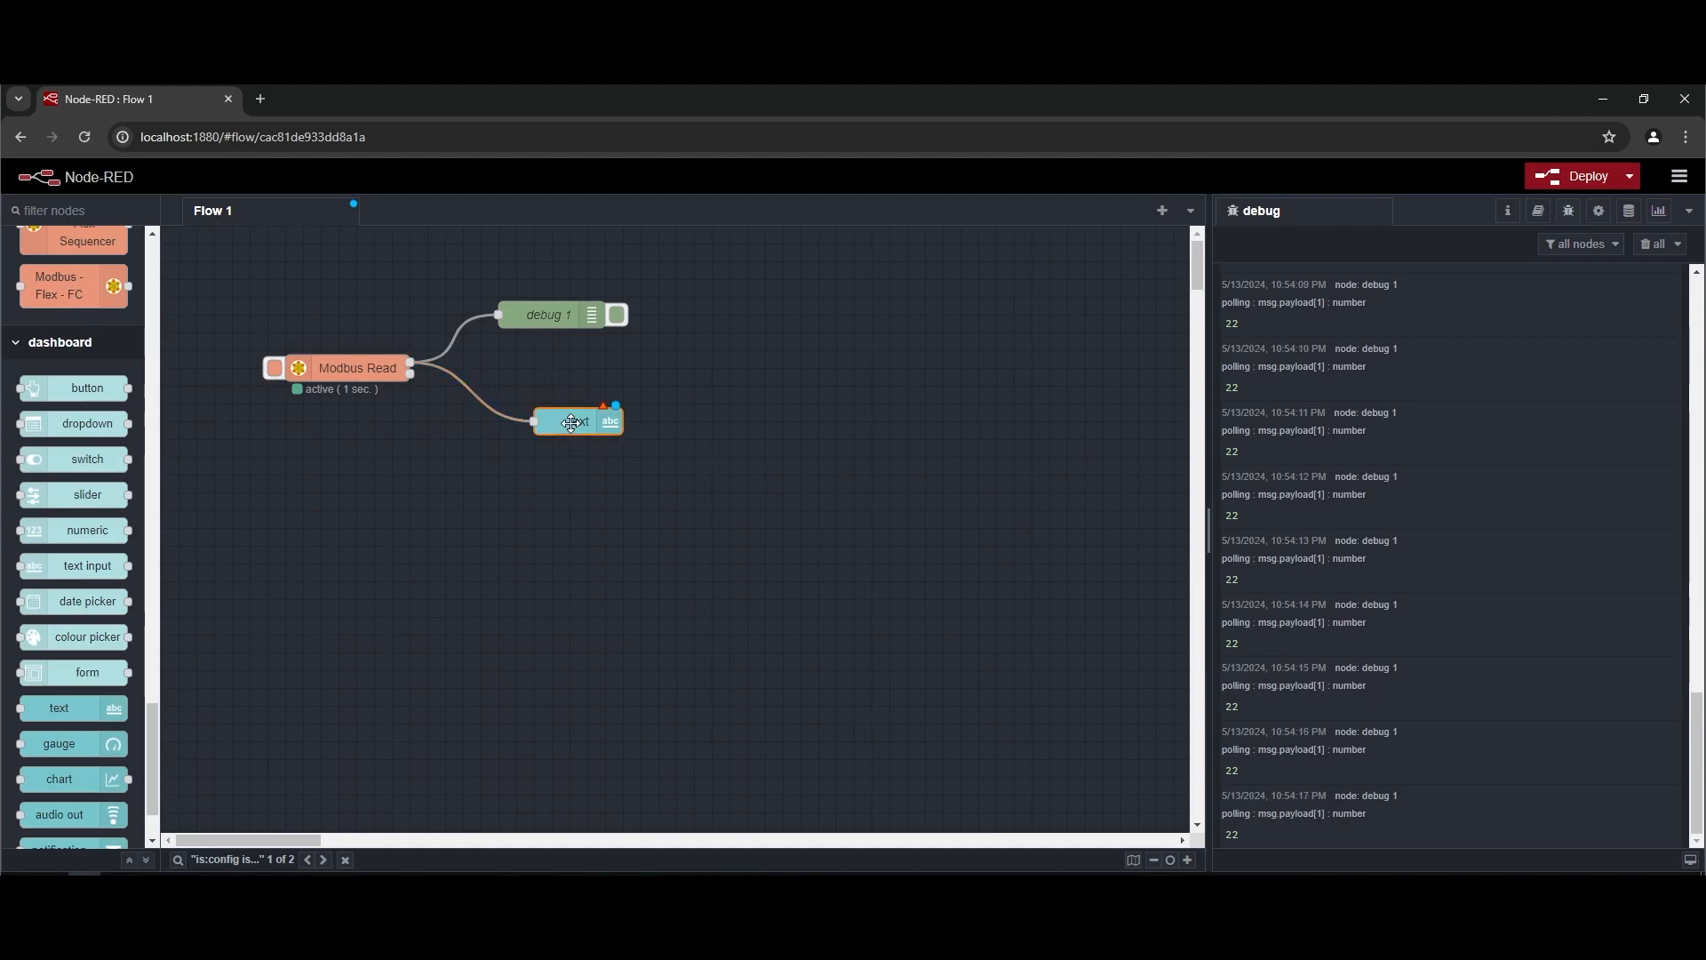
Step: Set the text node's value format to {{msg.payload[0]}} and its label to Value
double_click(571, 423)
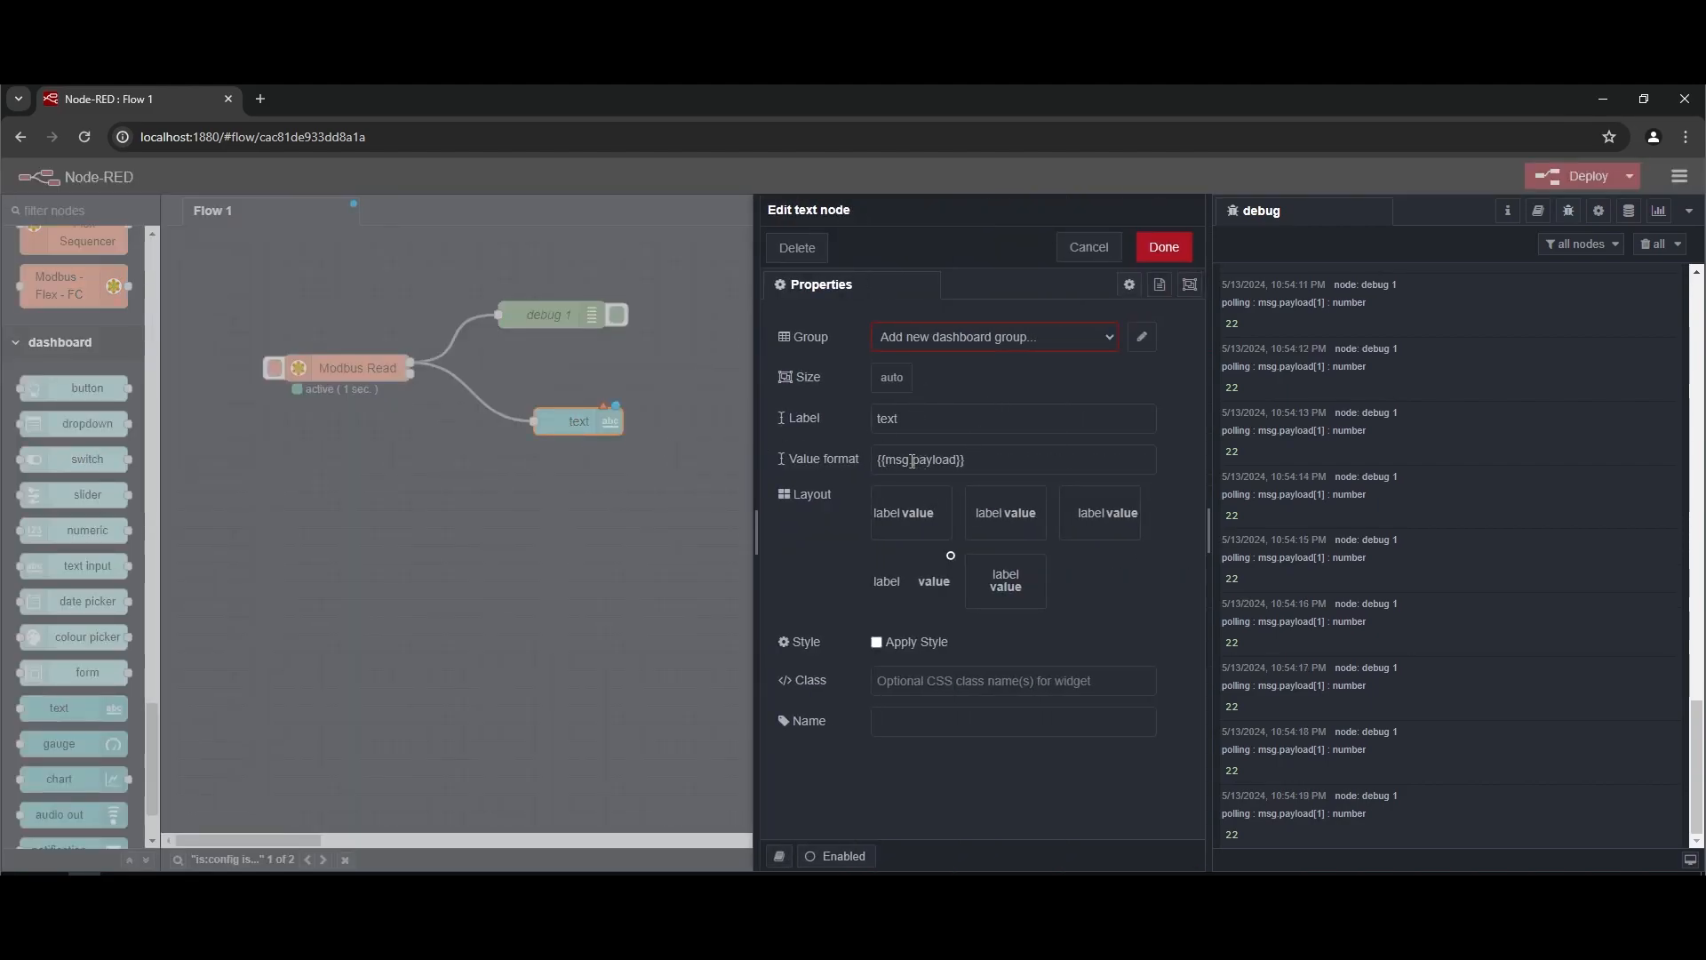
left_click_drag(911, 461, 962, 462)
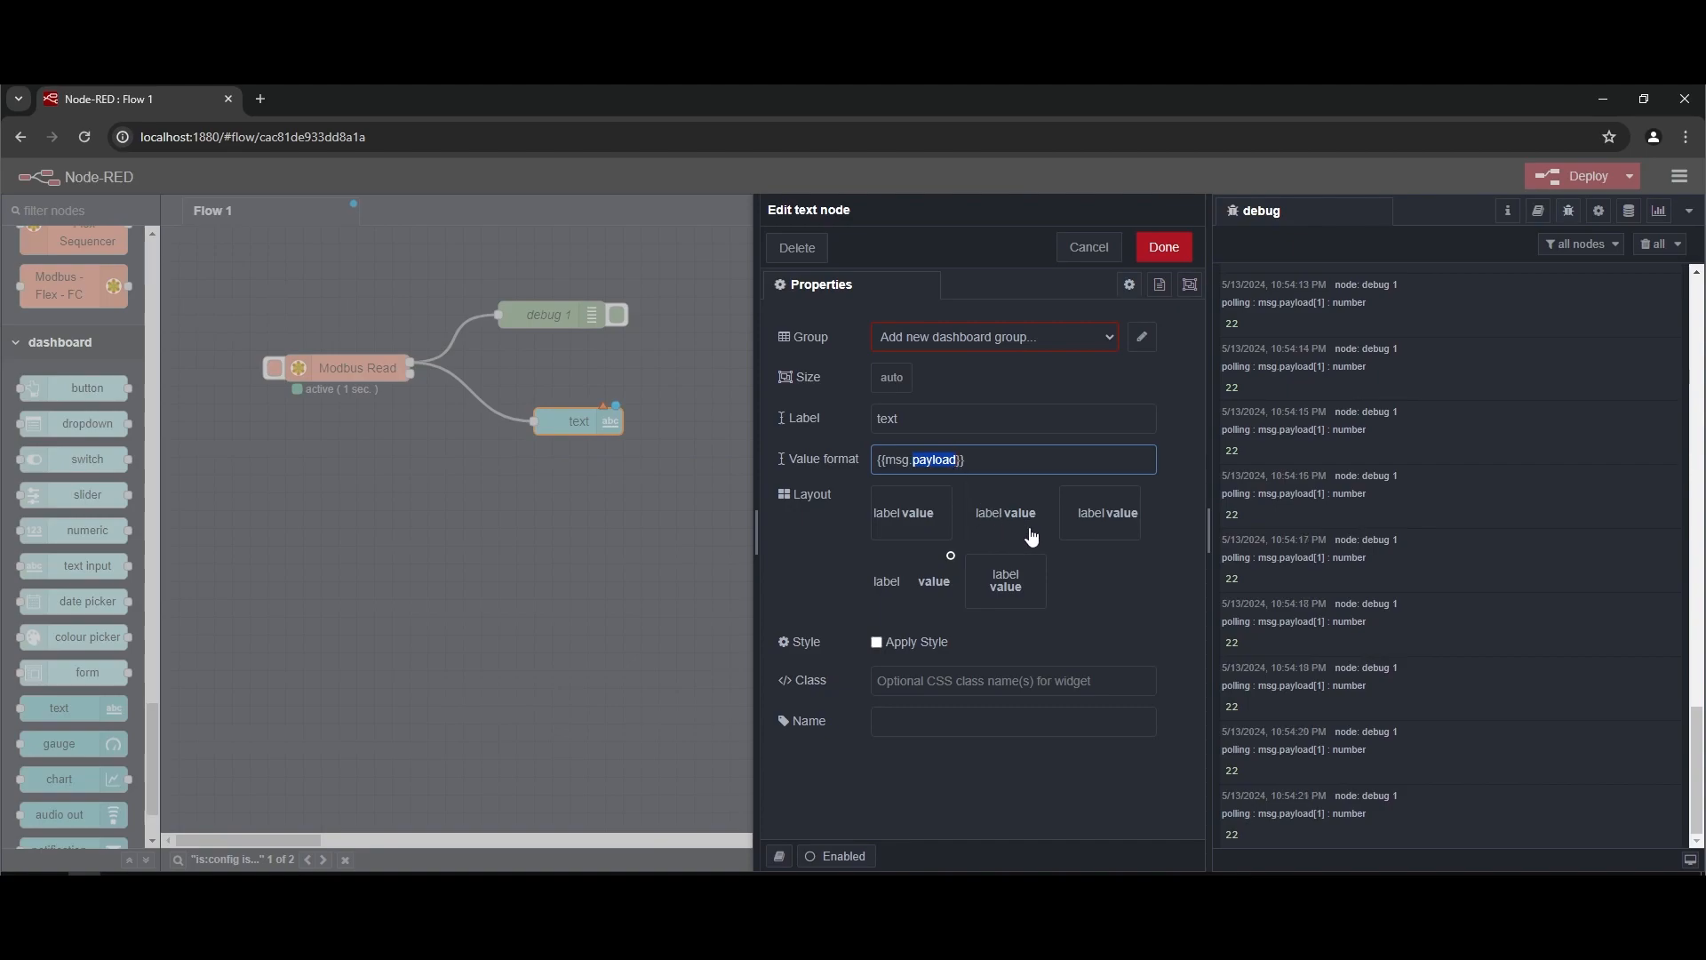
key("ctrl+v")
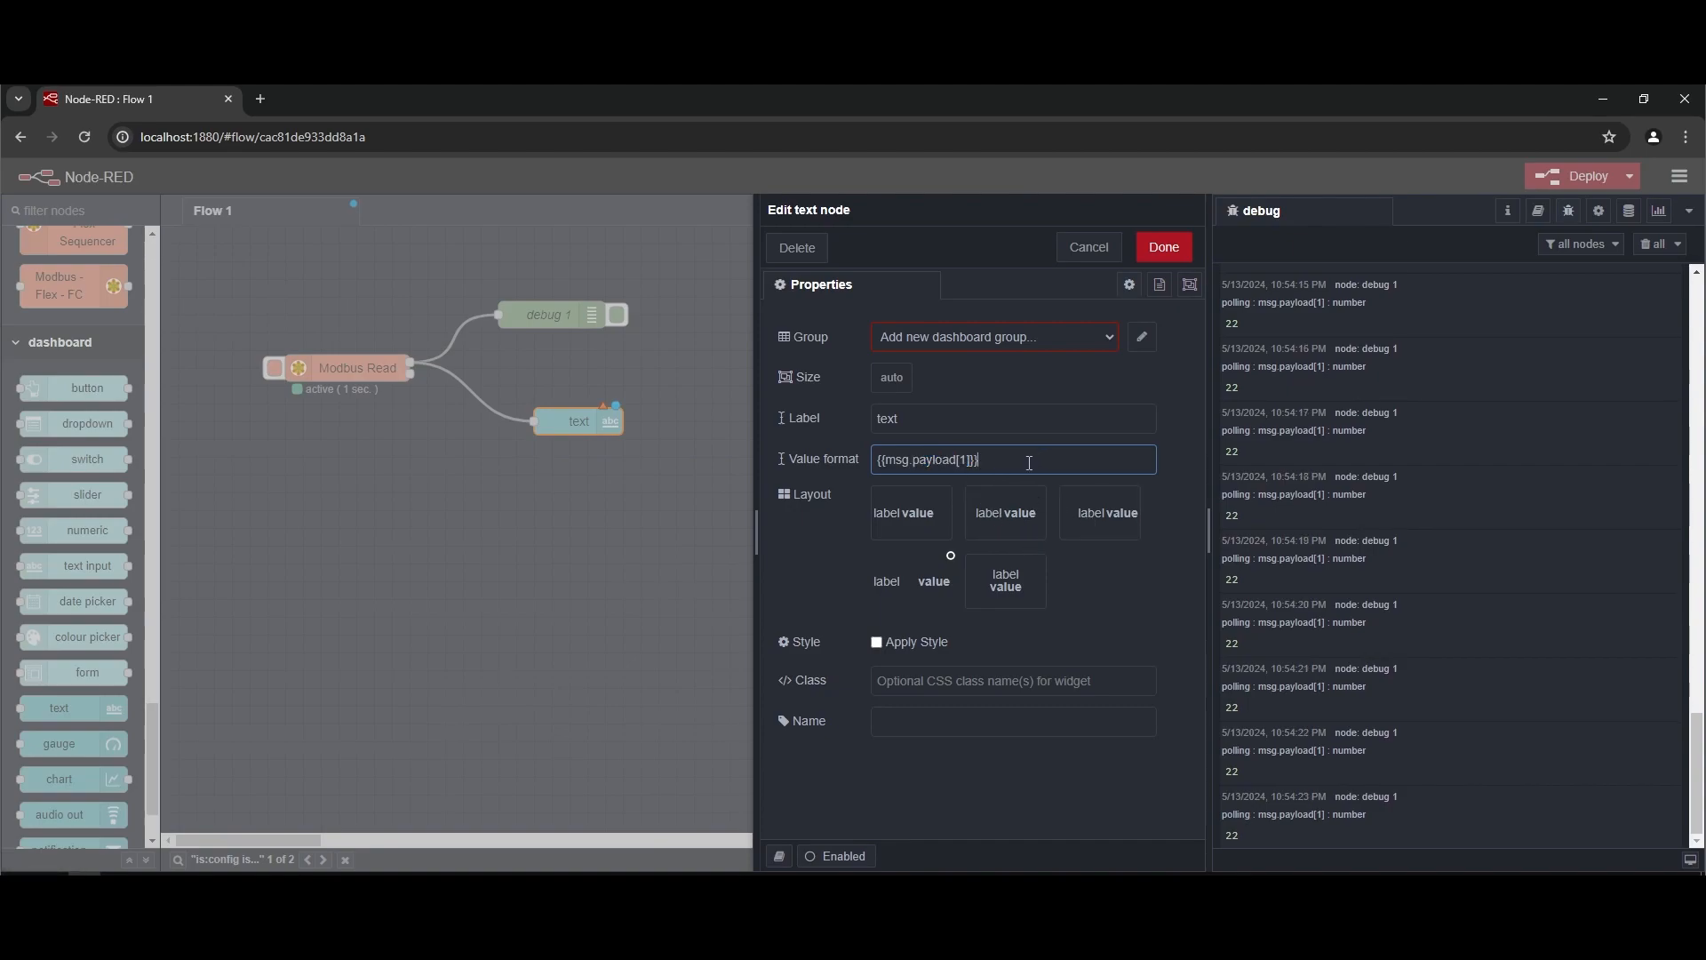
double_click(964, 460)
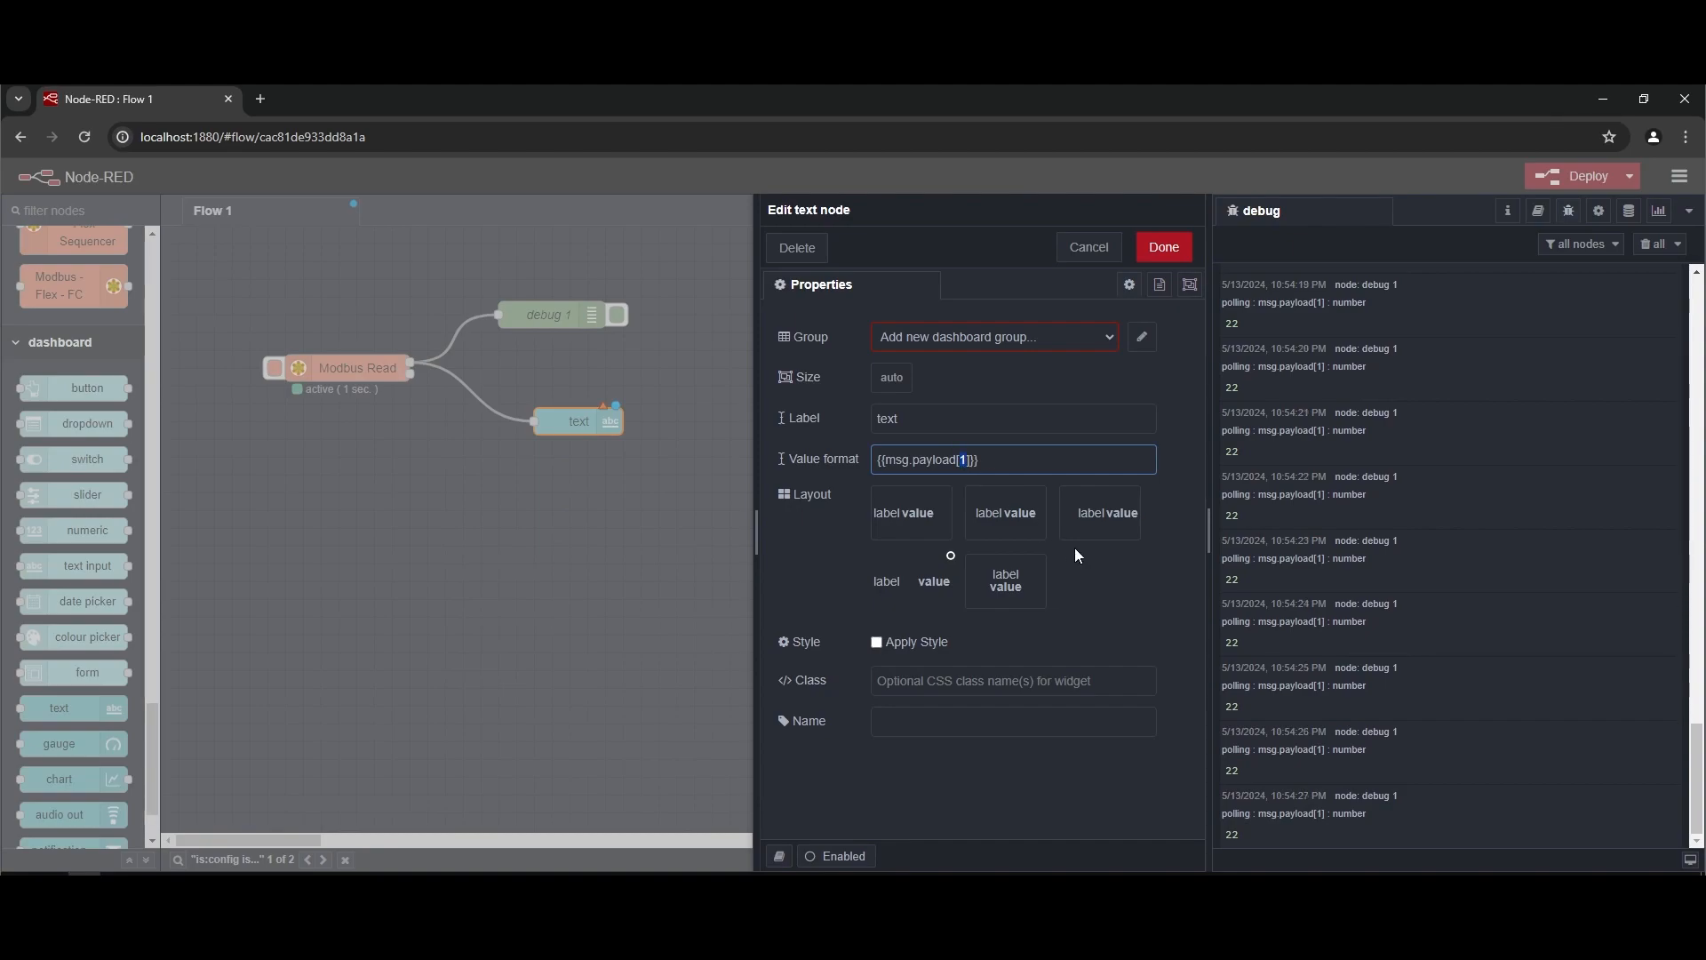
type("0")
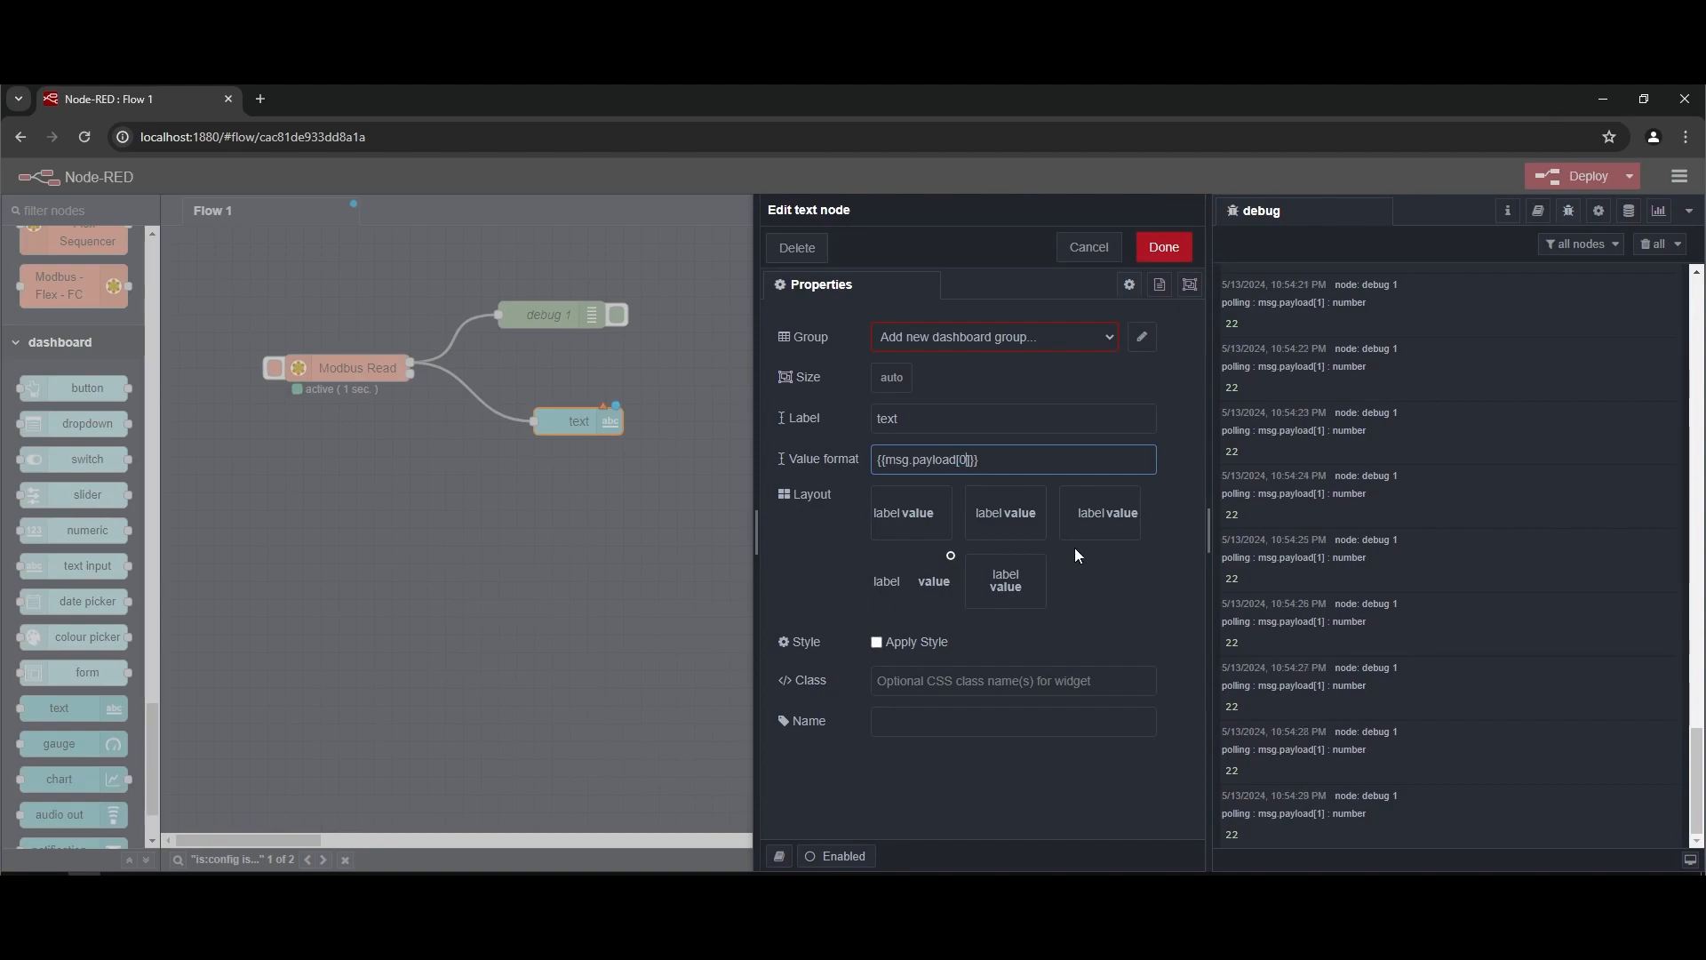
double_click(958, 430)
type("Va")
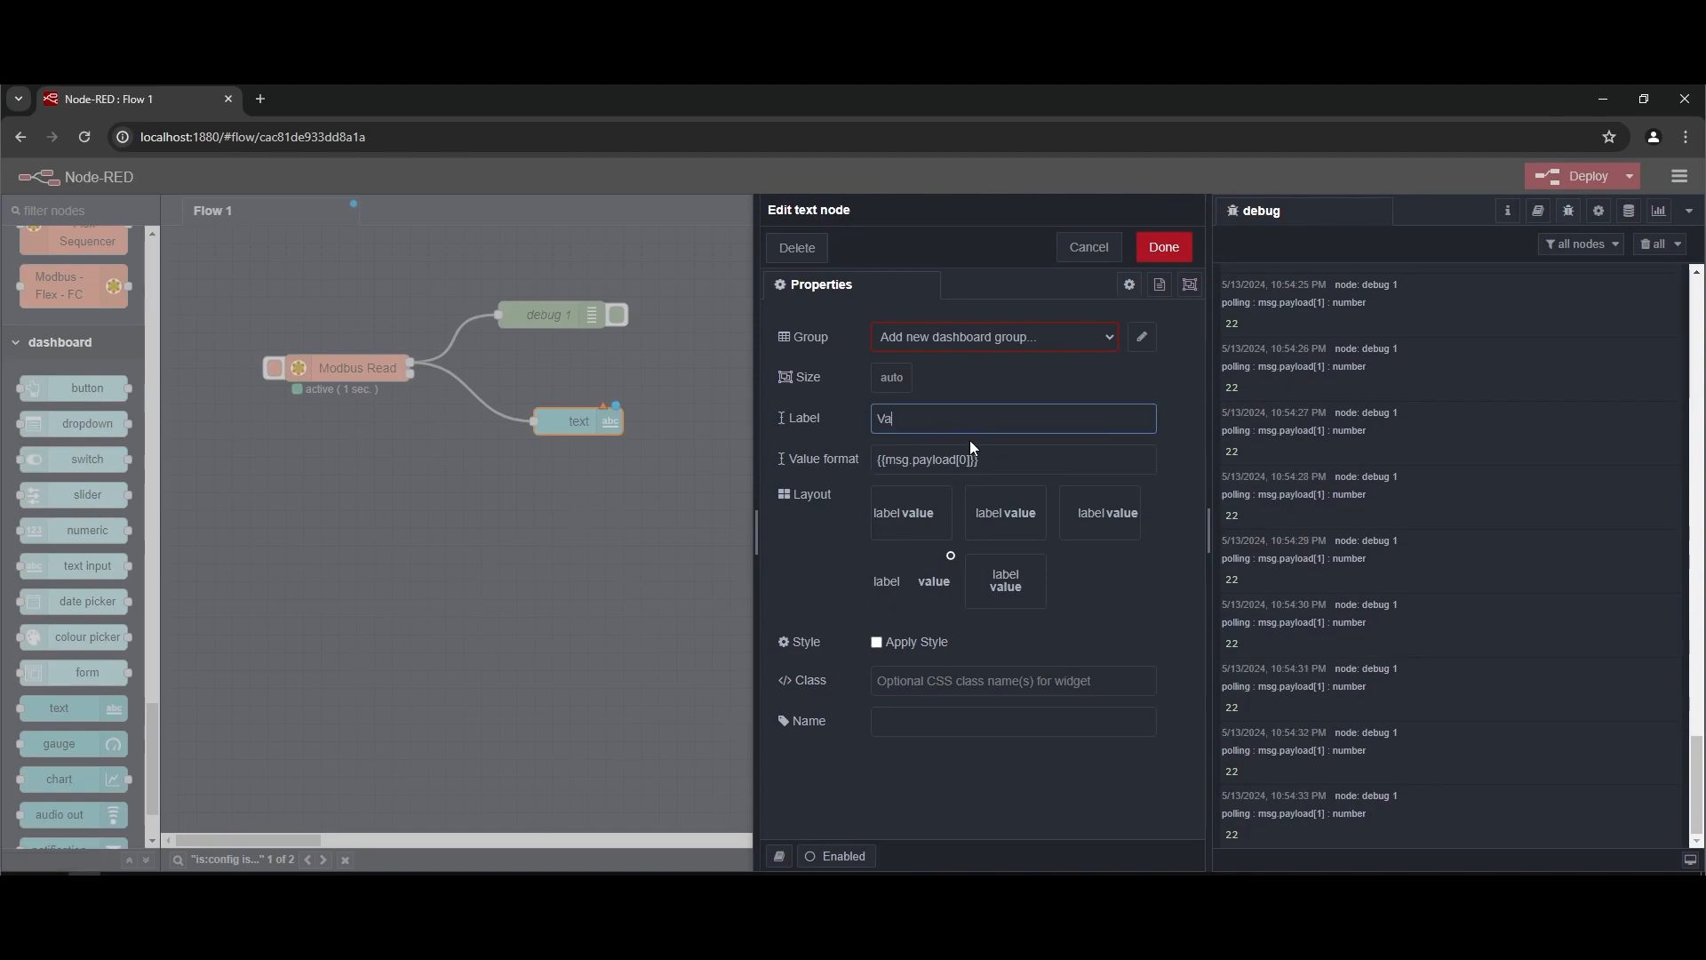
type("lue")
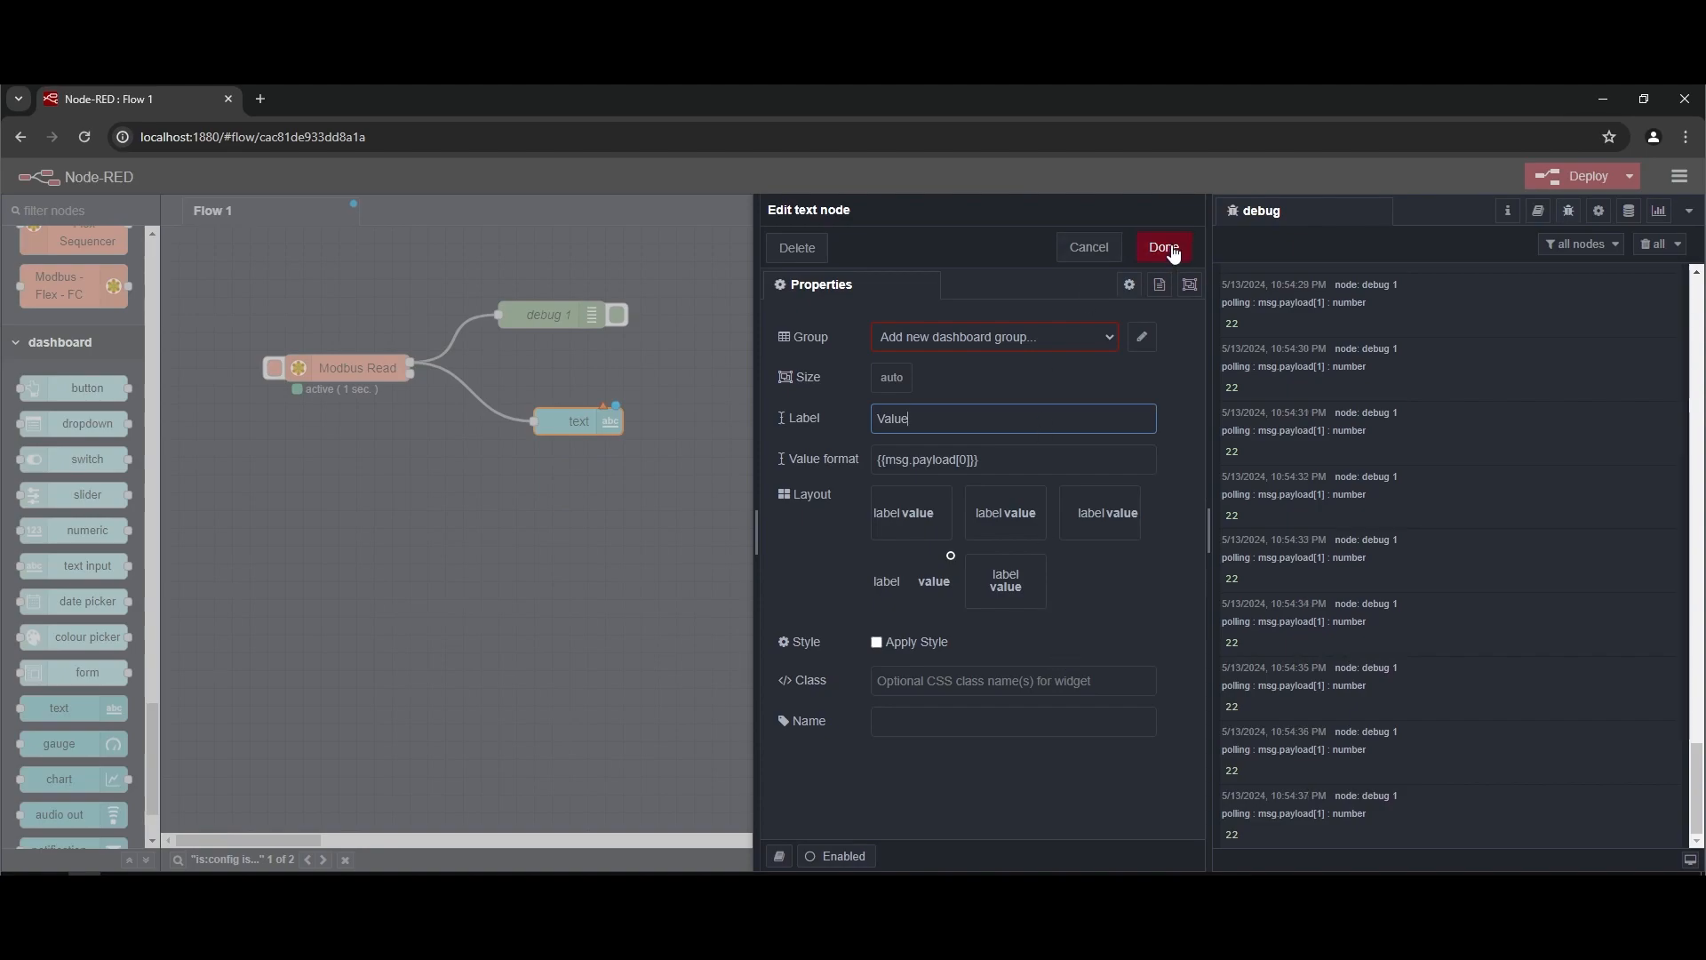
Step: Assign the text node to a new dashboard group Default in a new tab Home, and deploy the flow
left_click(1142, 336)
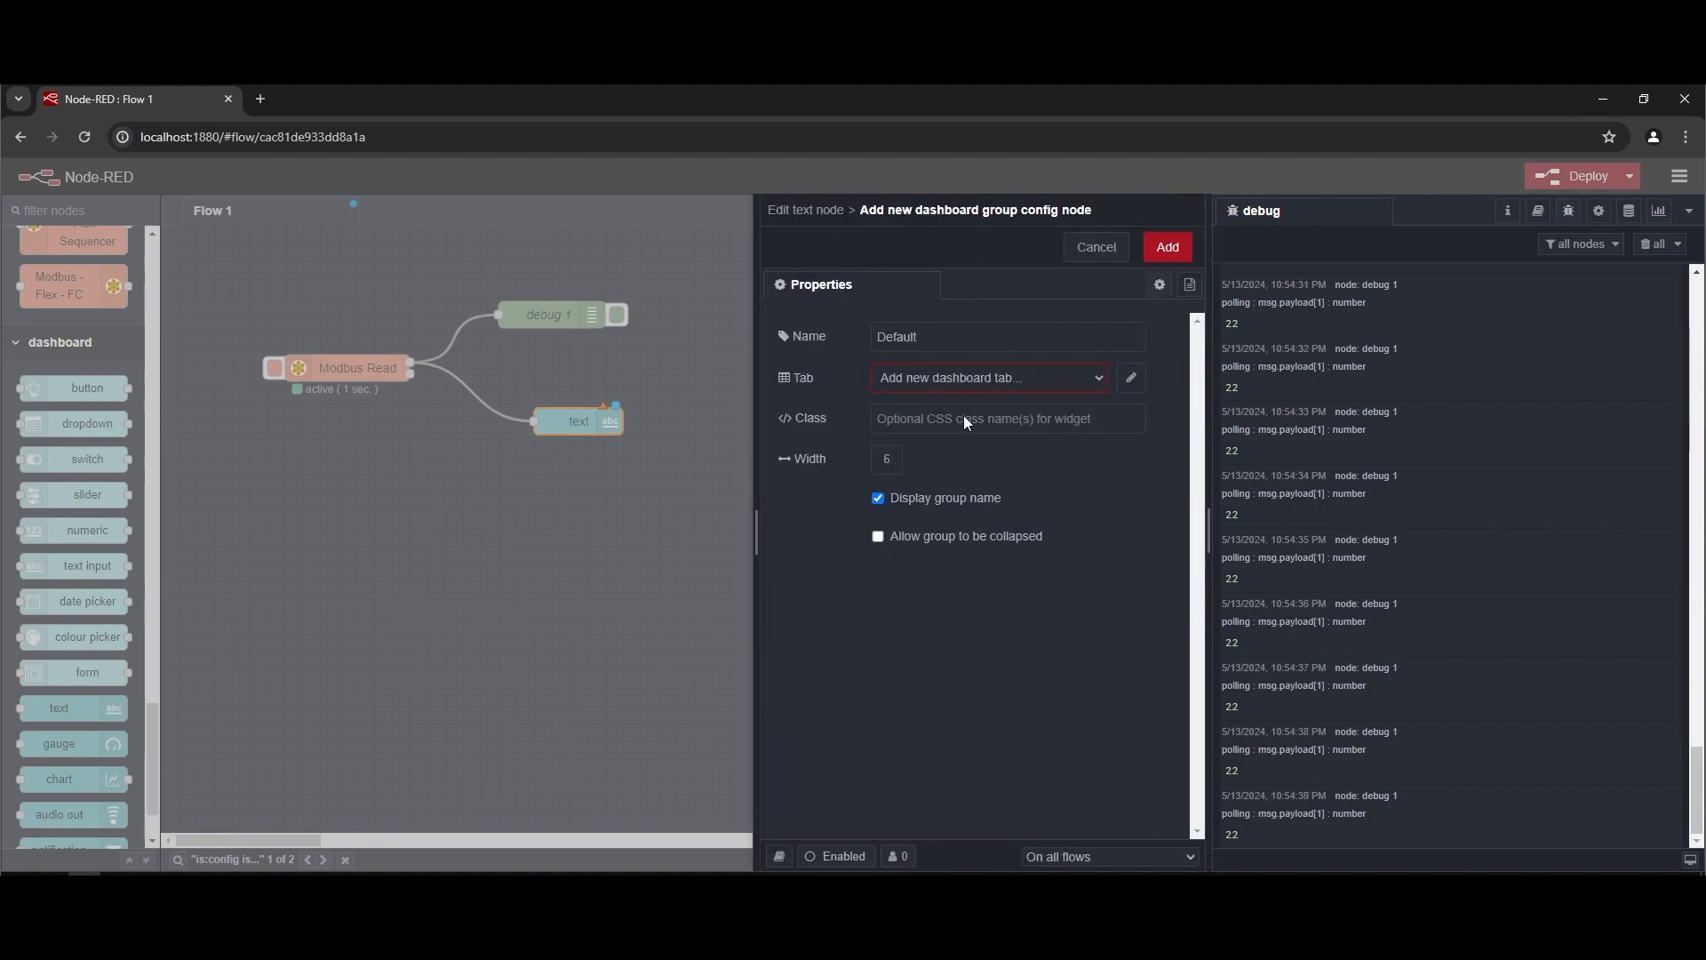
left_click(1133, 388)
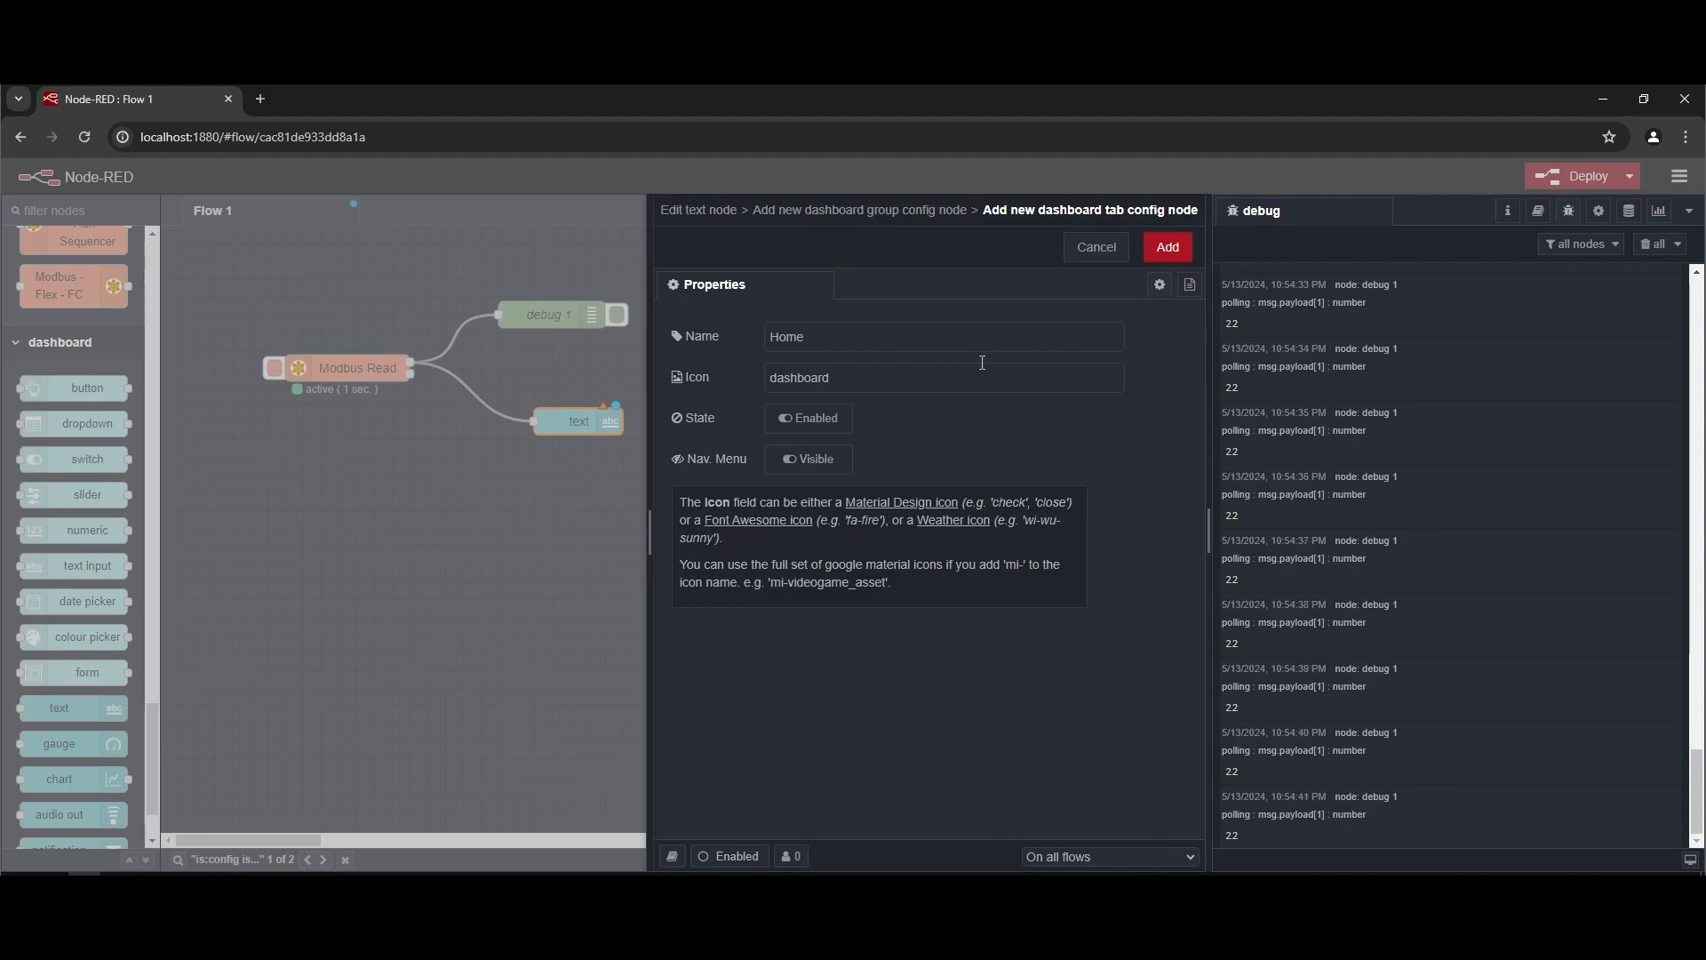
left_click(1159, 258)
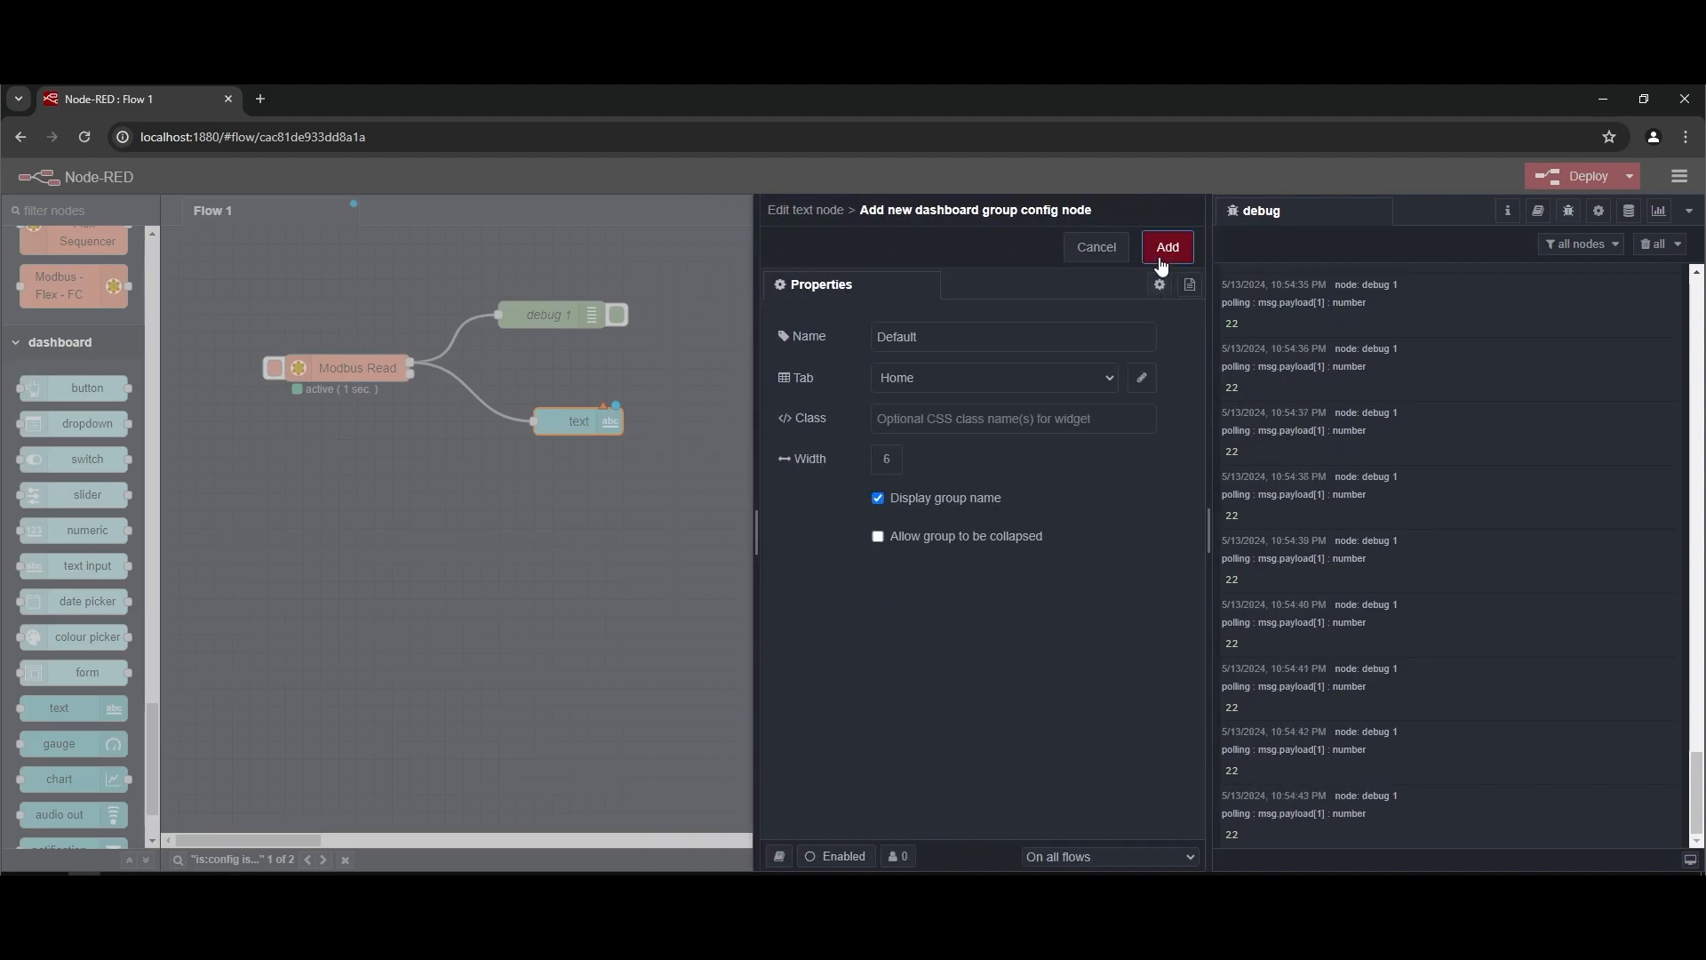
left_click(1159, 258)
left_click(1161, 262)
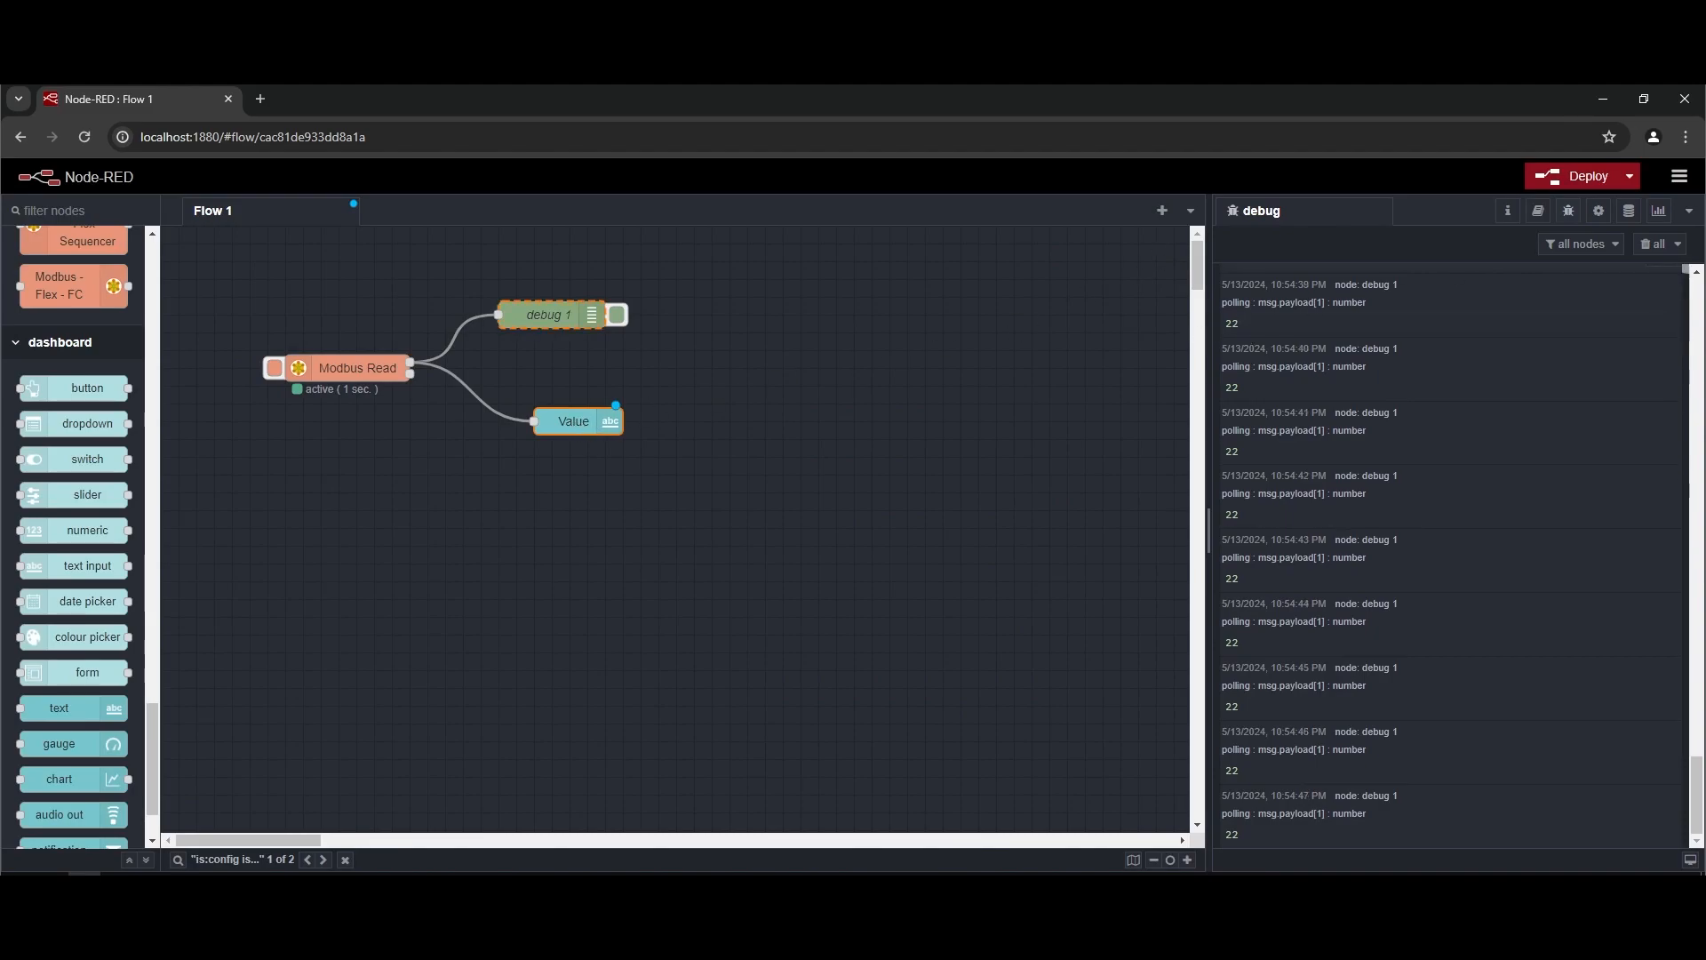
left_click(1569, 176)
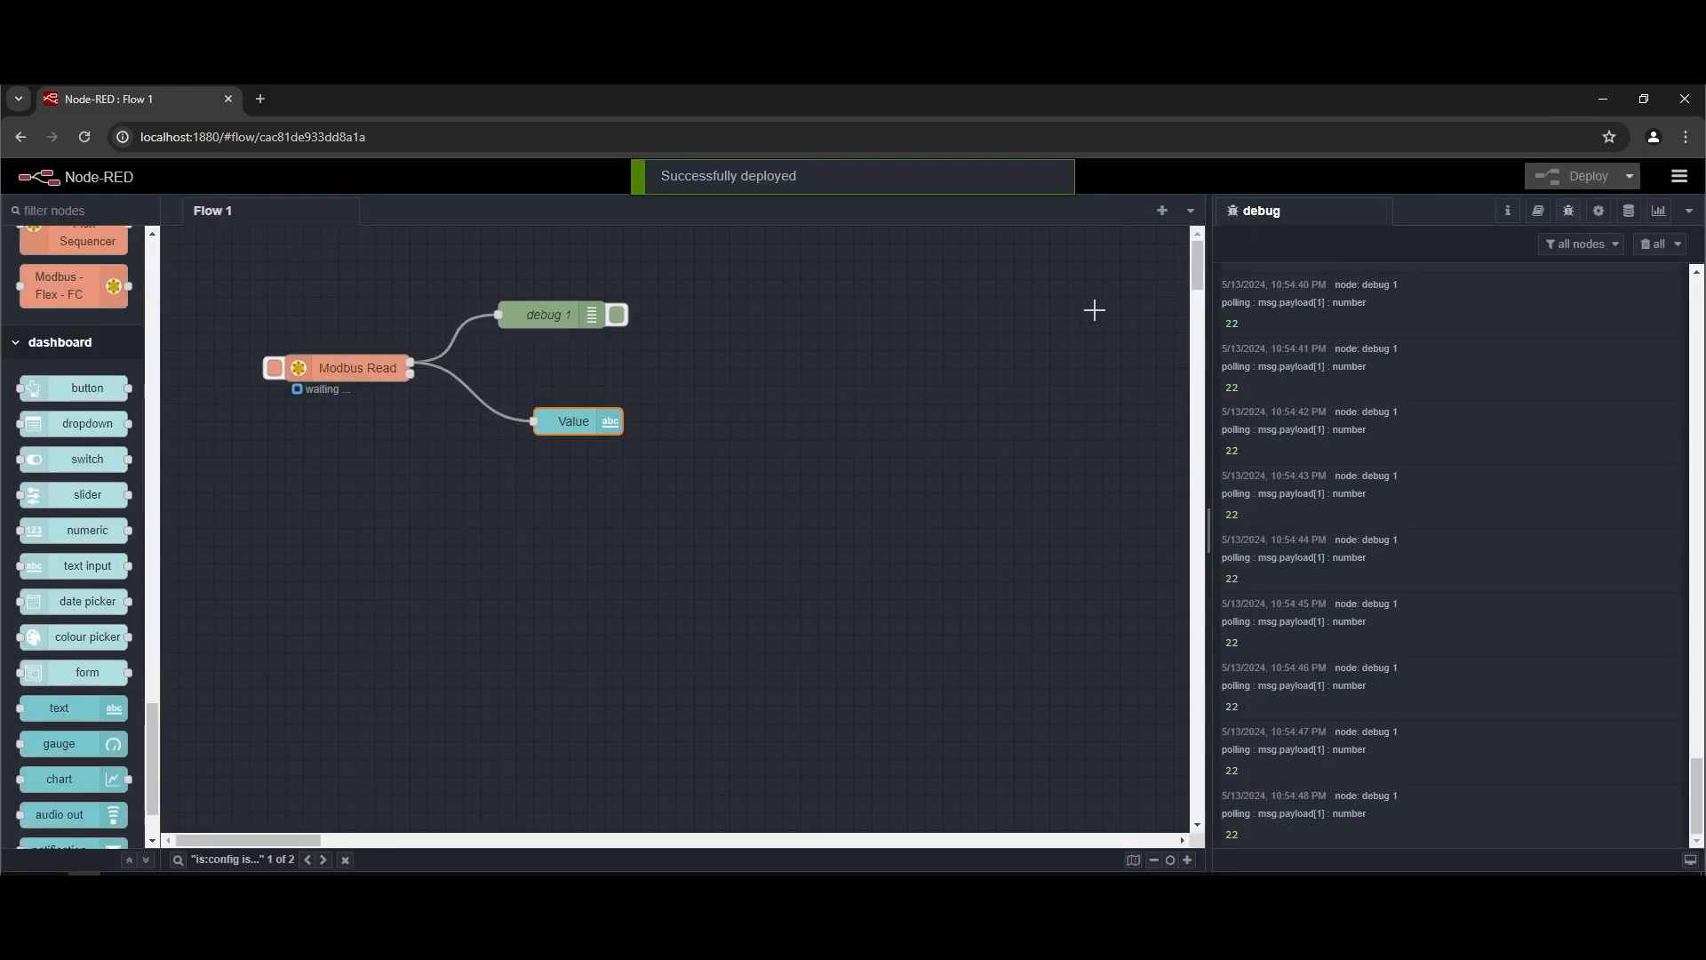
Step: Show the dashboard layout settings and open the dashboard page in a new browser tab
left_click(1690, 210)
left_click(1575, 365)
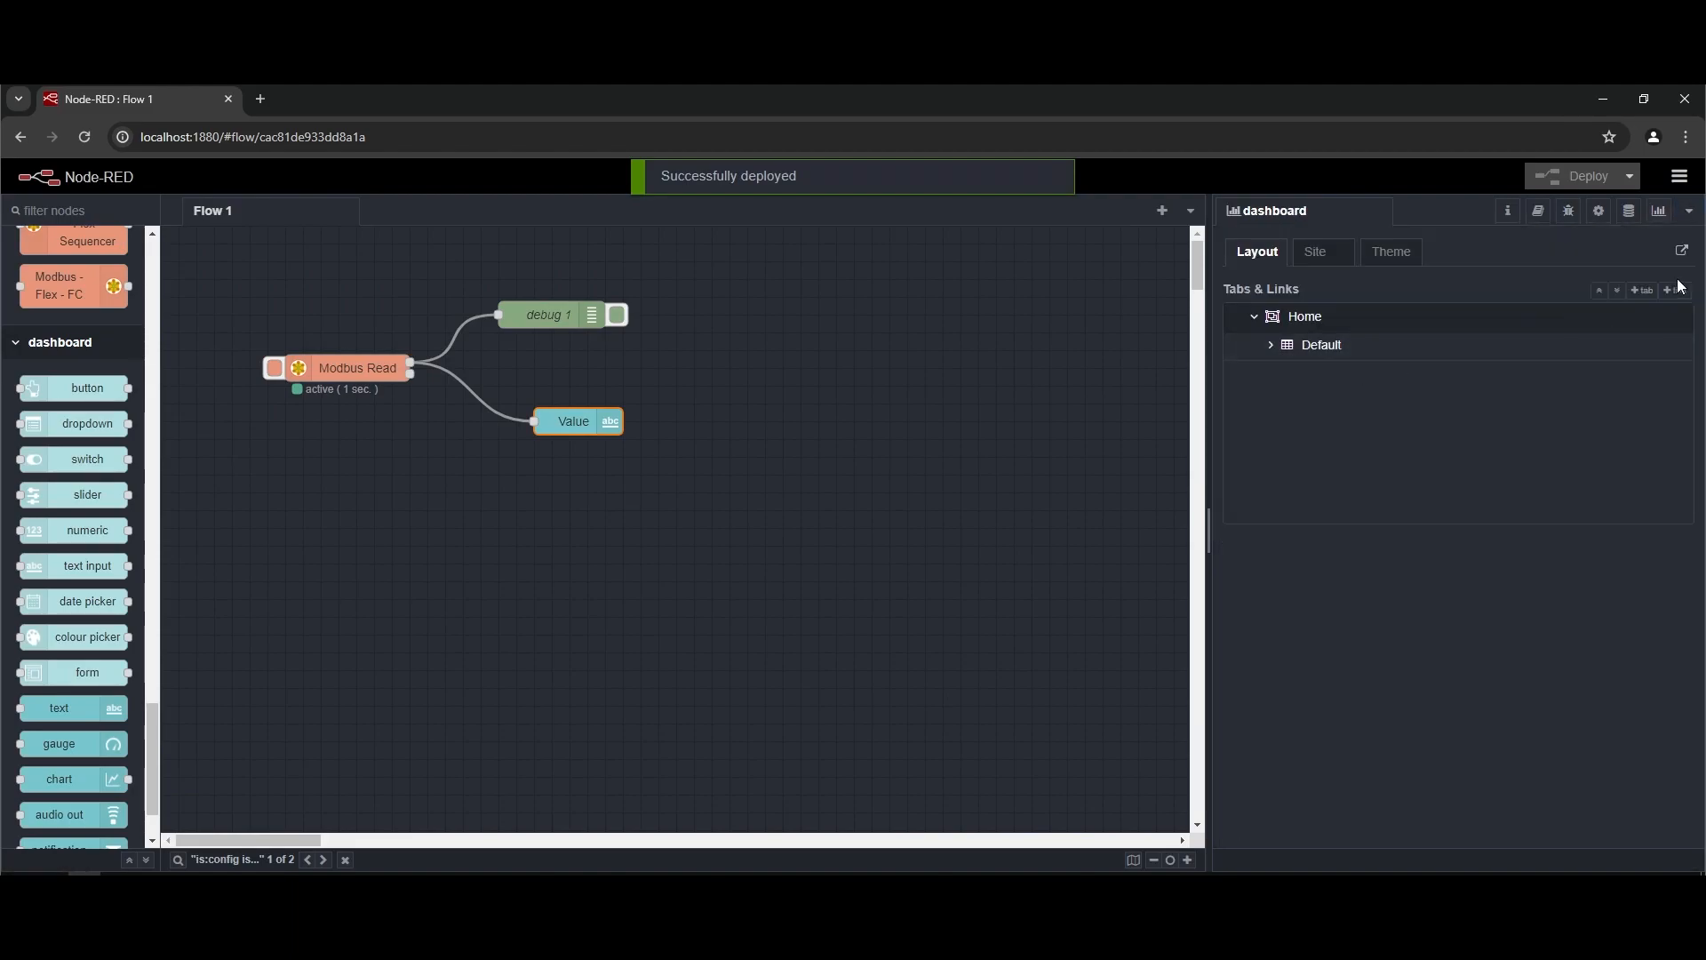
left_click(1682, 251)
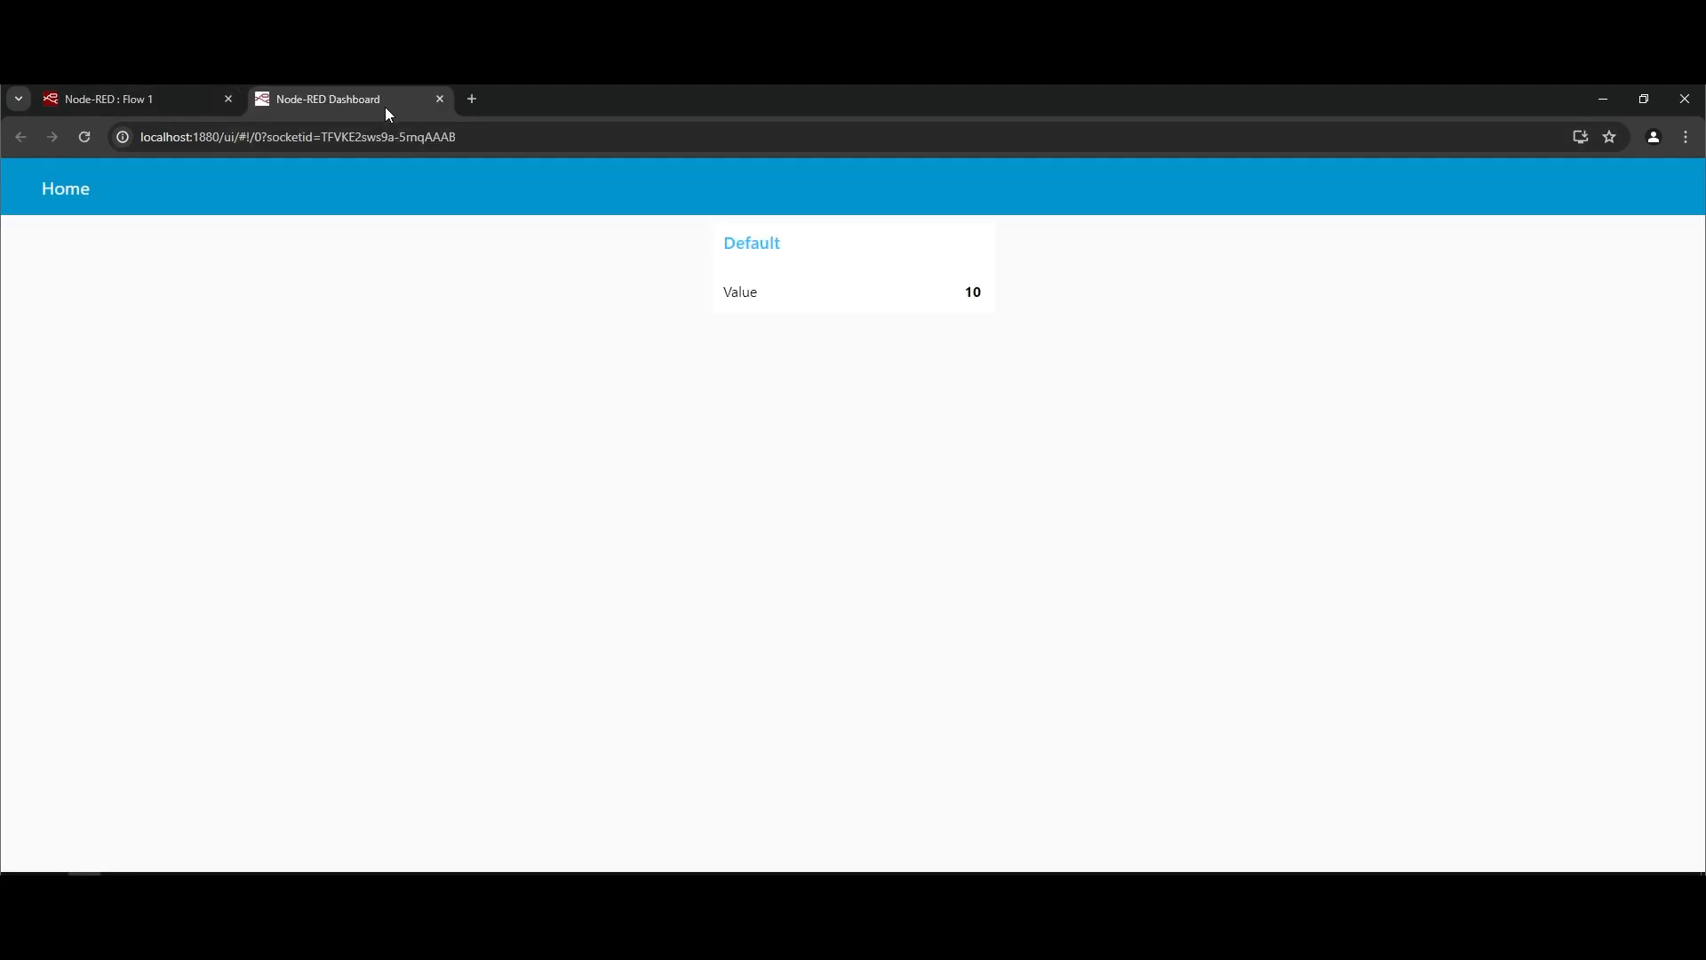
Step: Tile the flow editor and the dashboard in separate side-by-side windows, giving the editor the larger share
left_click_drag(386, 106, 1704, 382)
left_click(717, 108)
left_click_drag(716, 109, 2, 383)
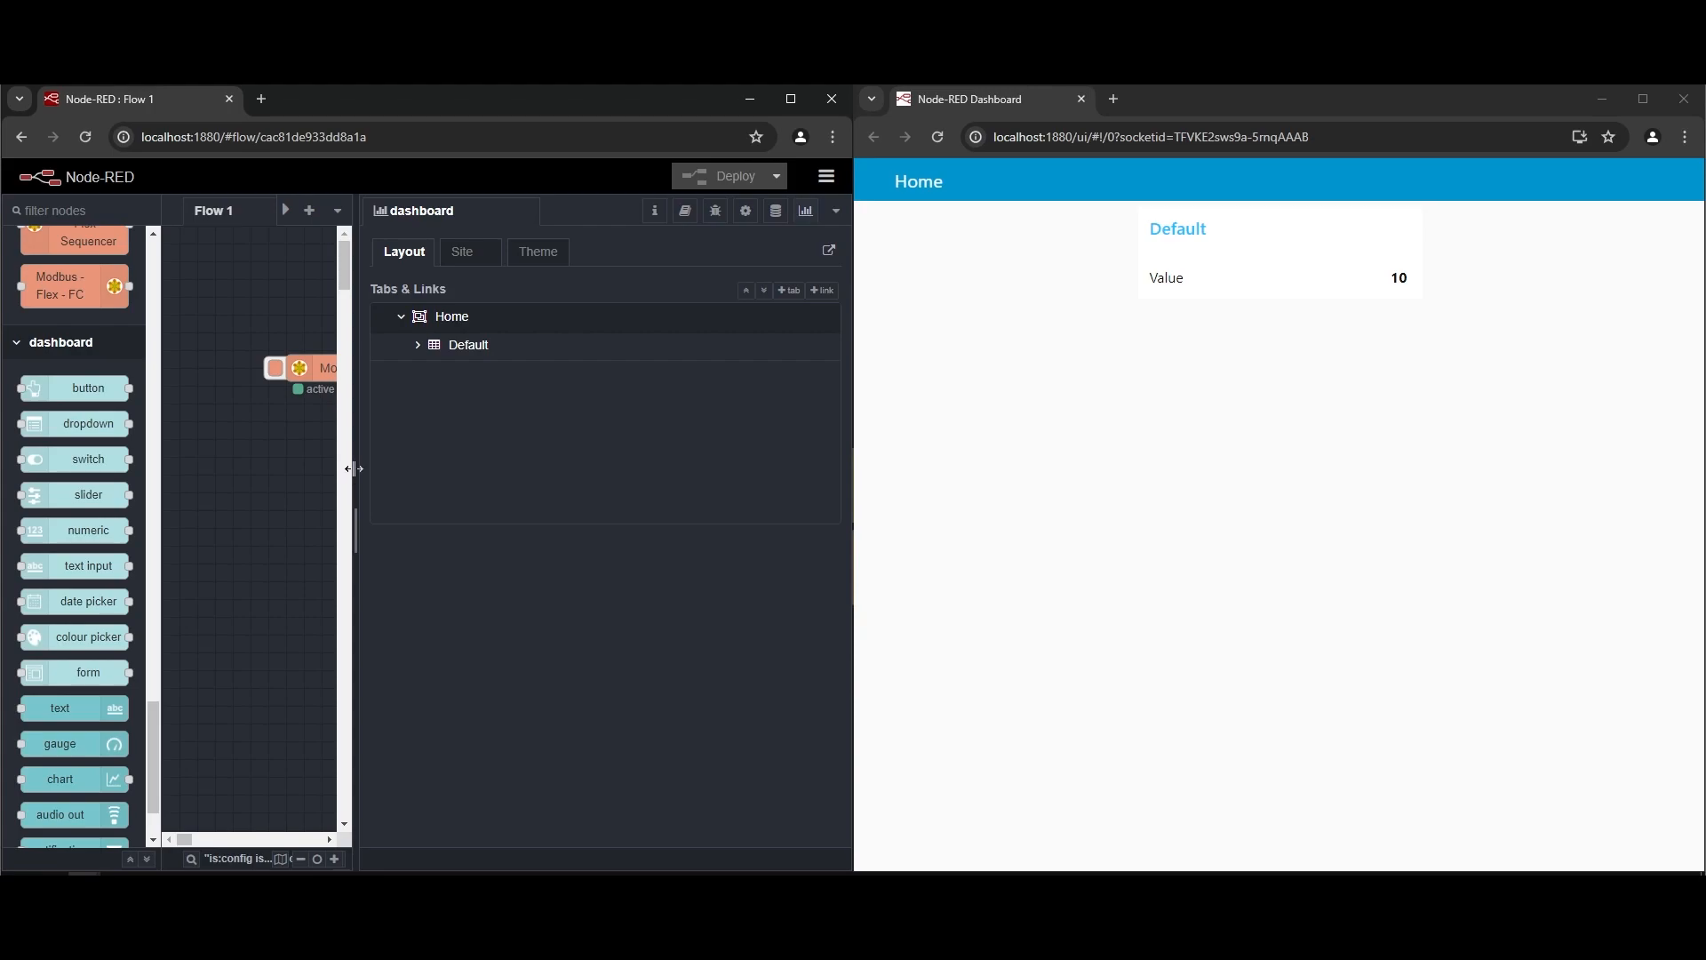
left_click_drag(350, 464, 1204, 502)
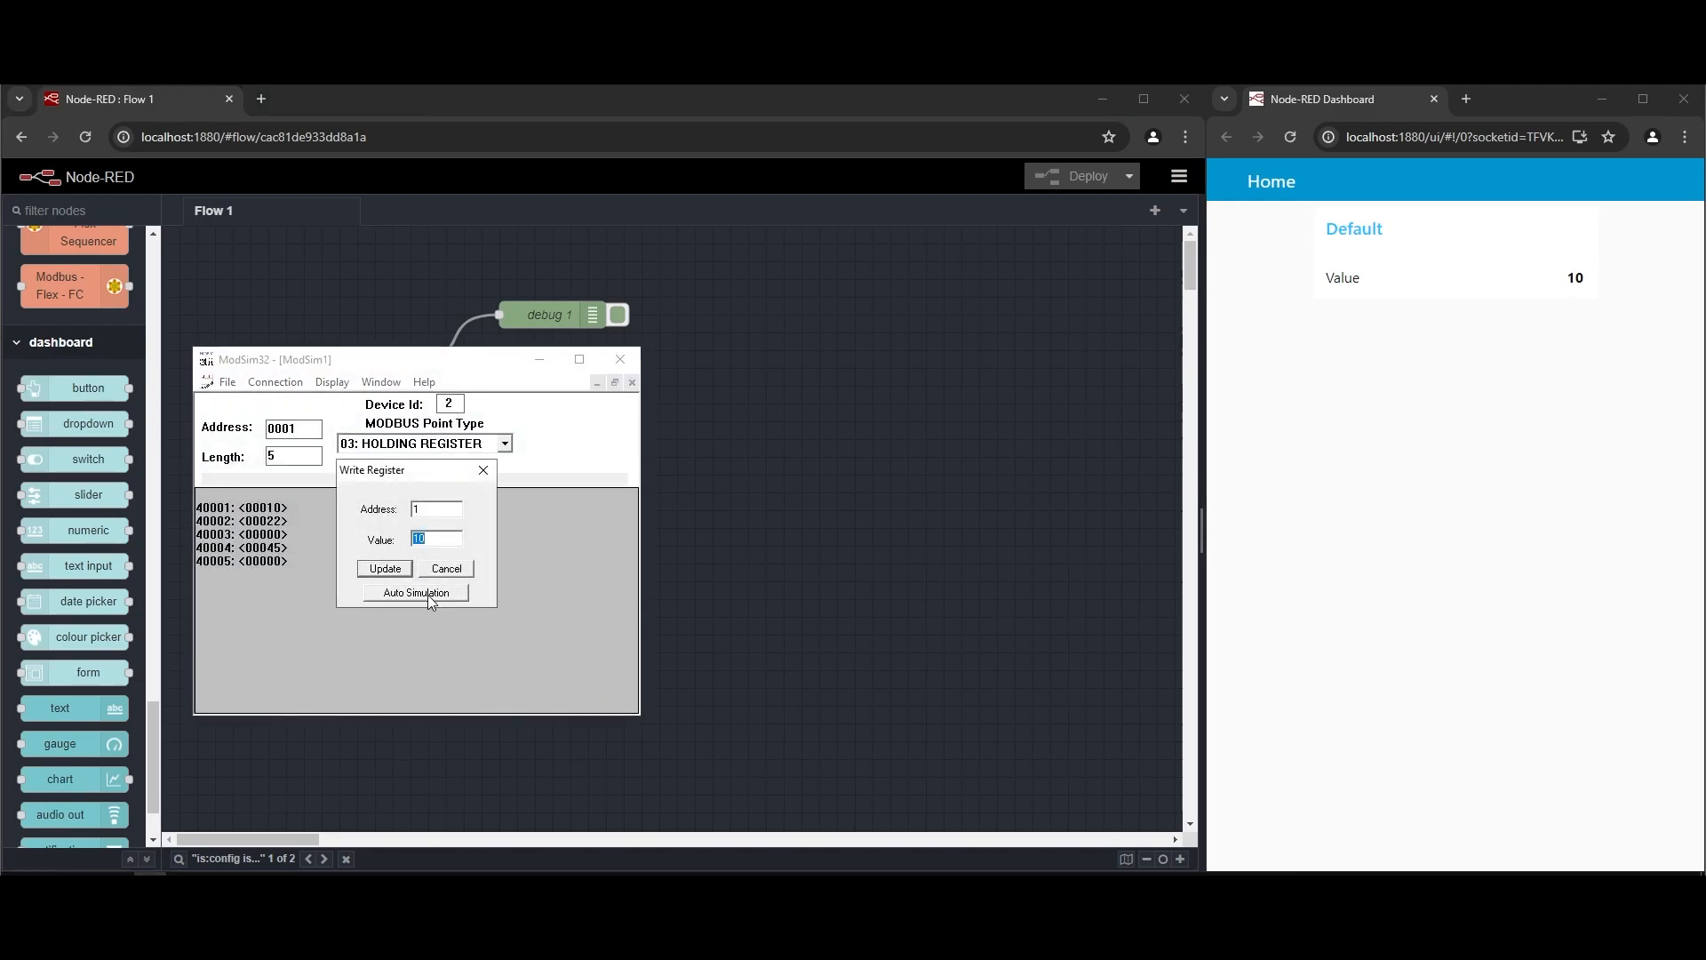
Step: Enable auto simulation for holding register 40001 in ModSim32 with a 1-second change interval and a high limit of 100
left_click(428, 593)
left_click(339, 449)
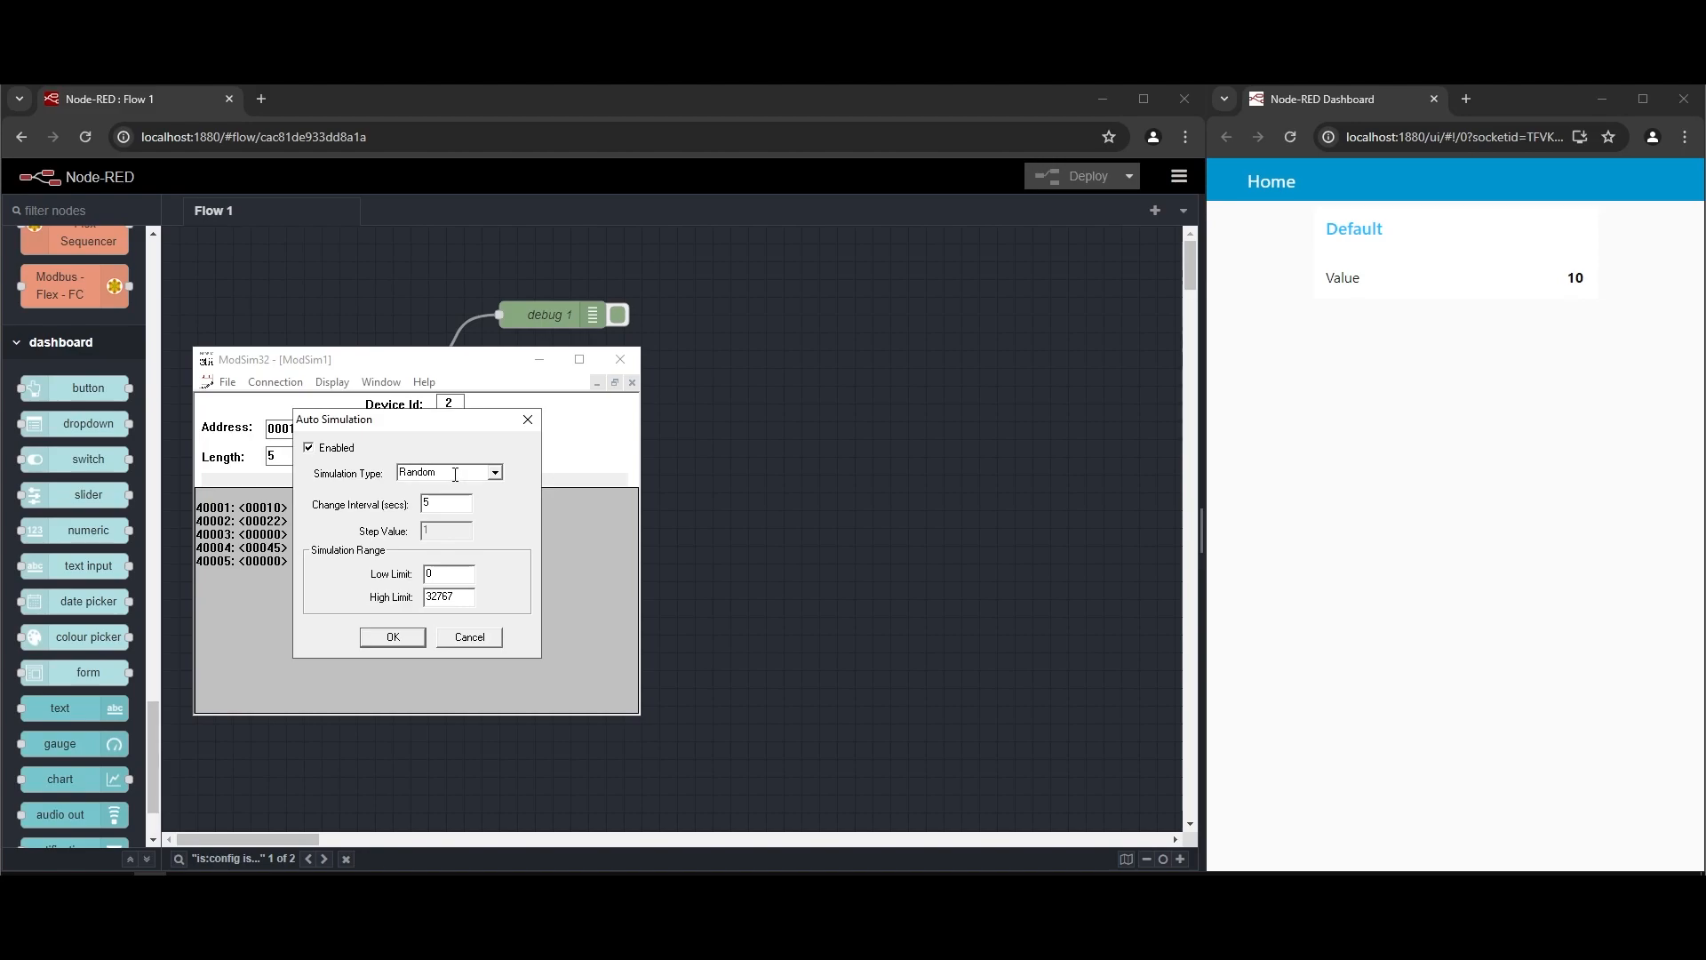
key("Tab")
left_click(445, 504)
key("BackSpace")
type("1")
key("Tab")
key("Tab")
type("100")
left_click(384, 638)
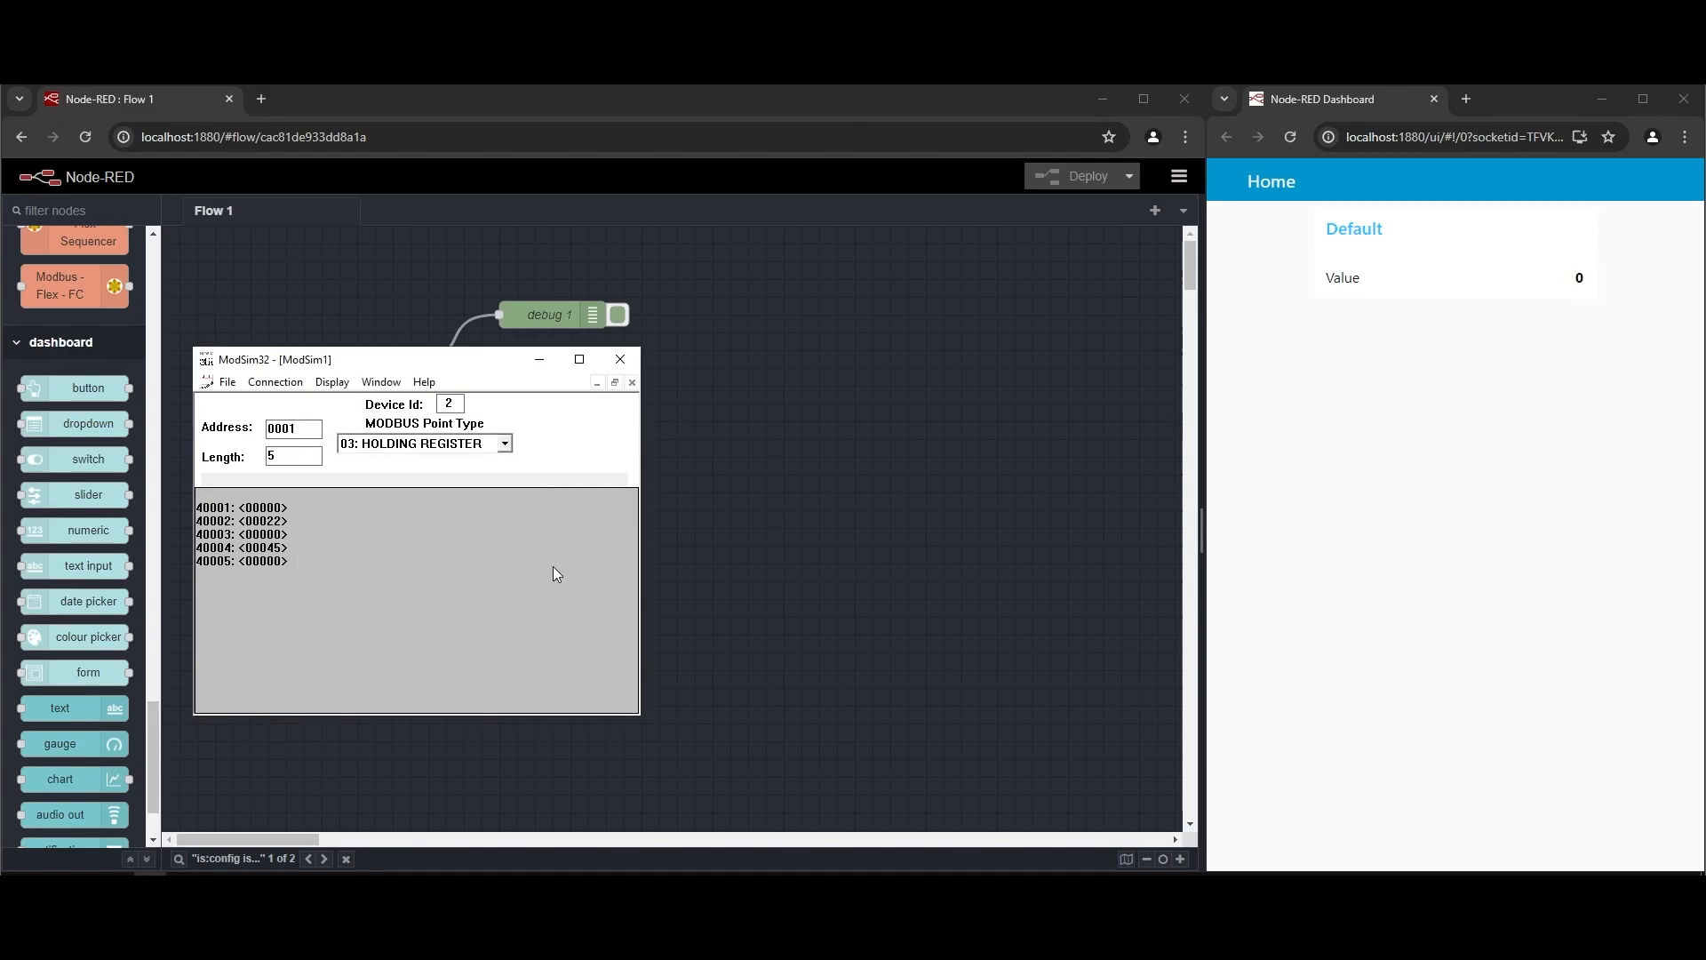